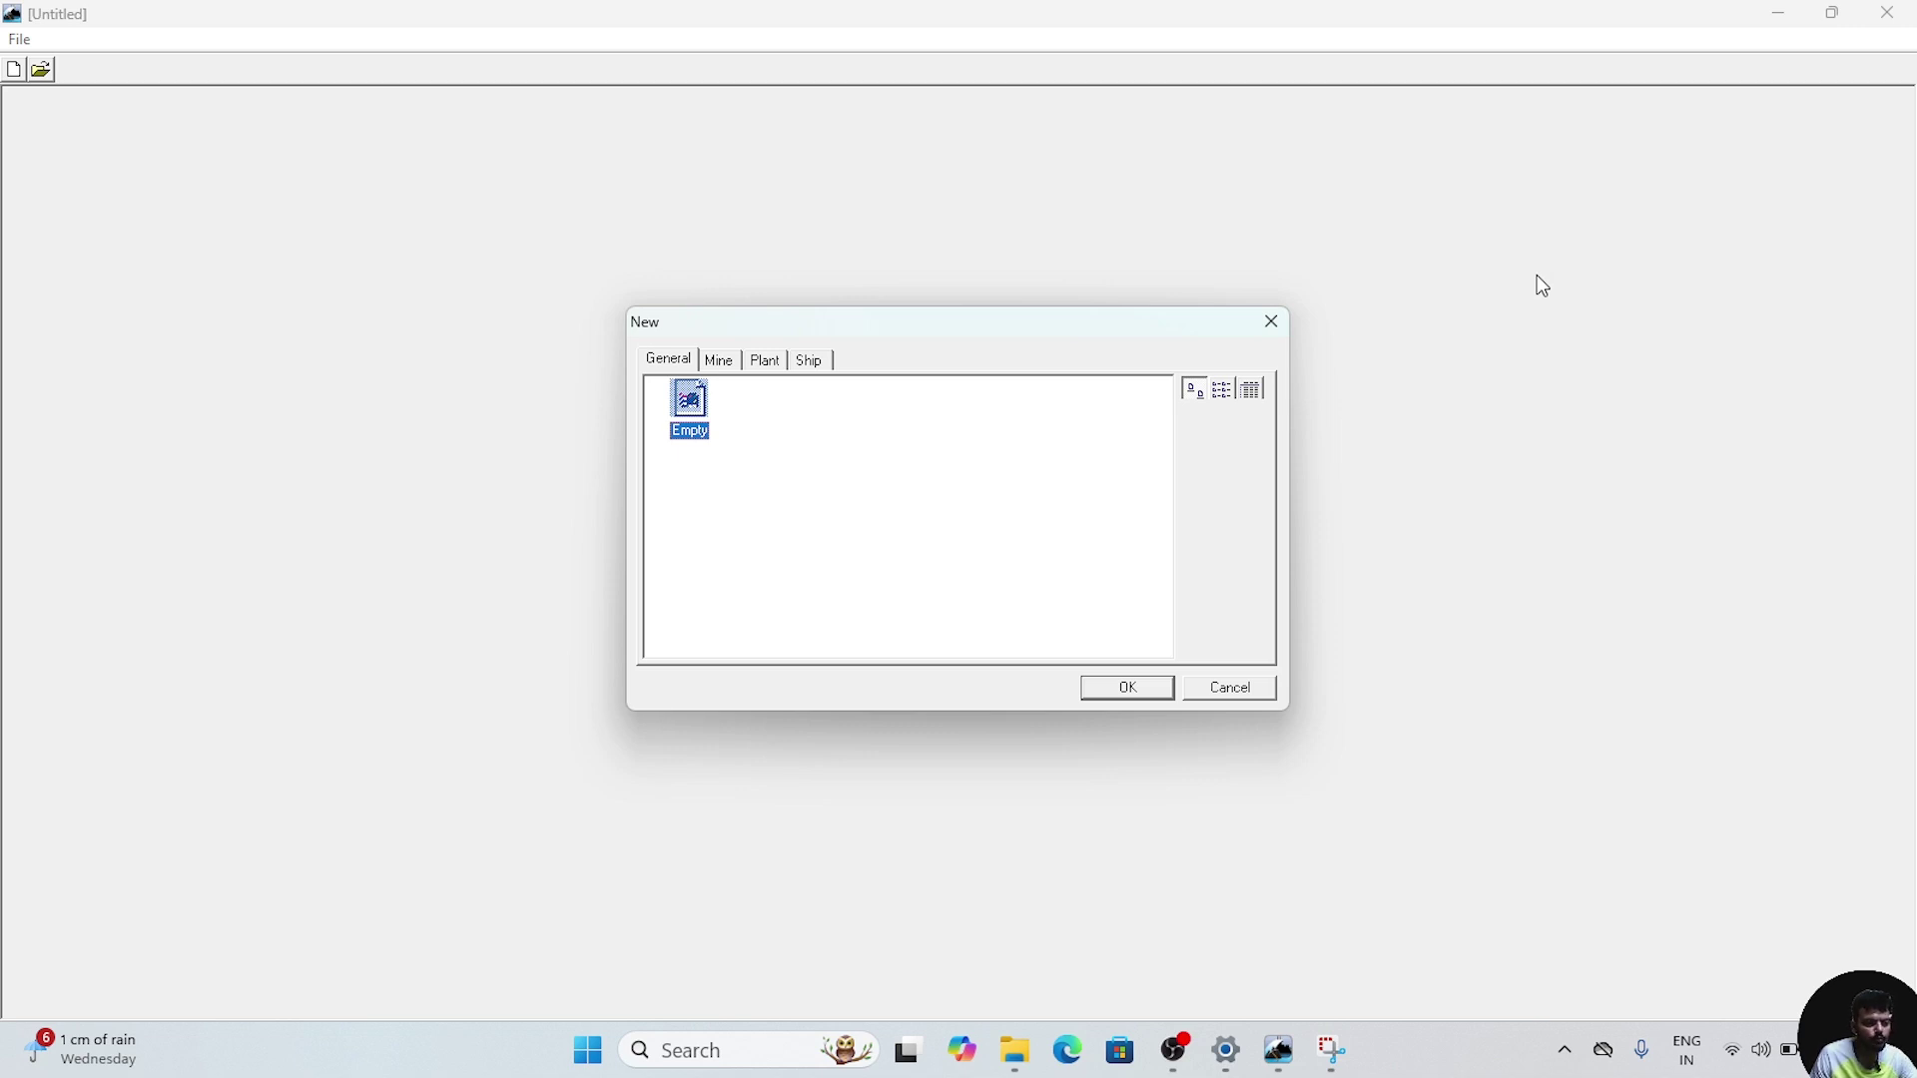
- Create a new session from the Plant tab's Metric Units template
click(787, 363)
click(794, 402)
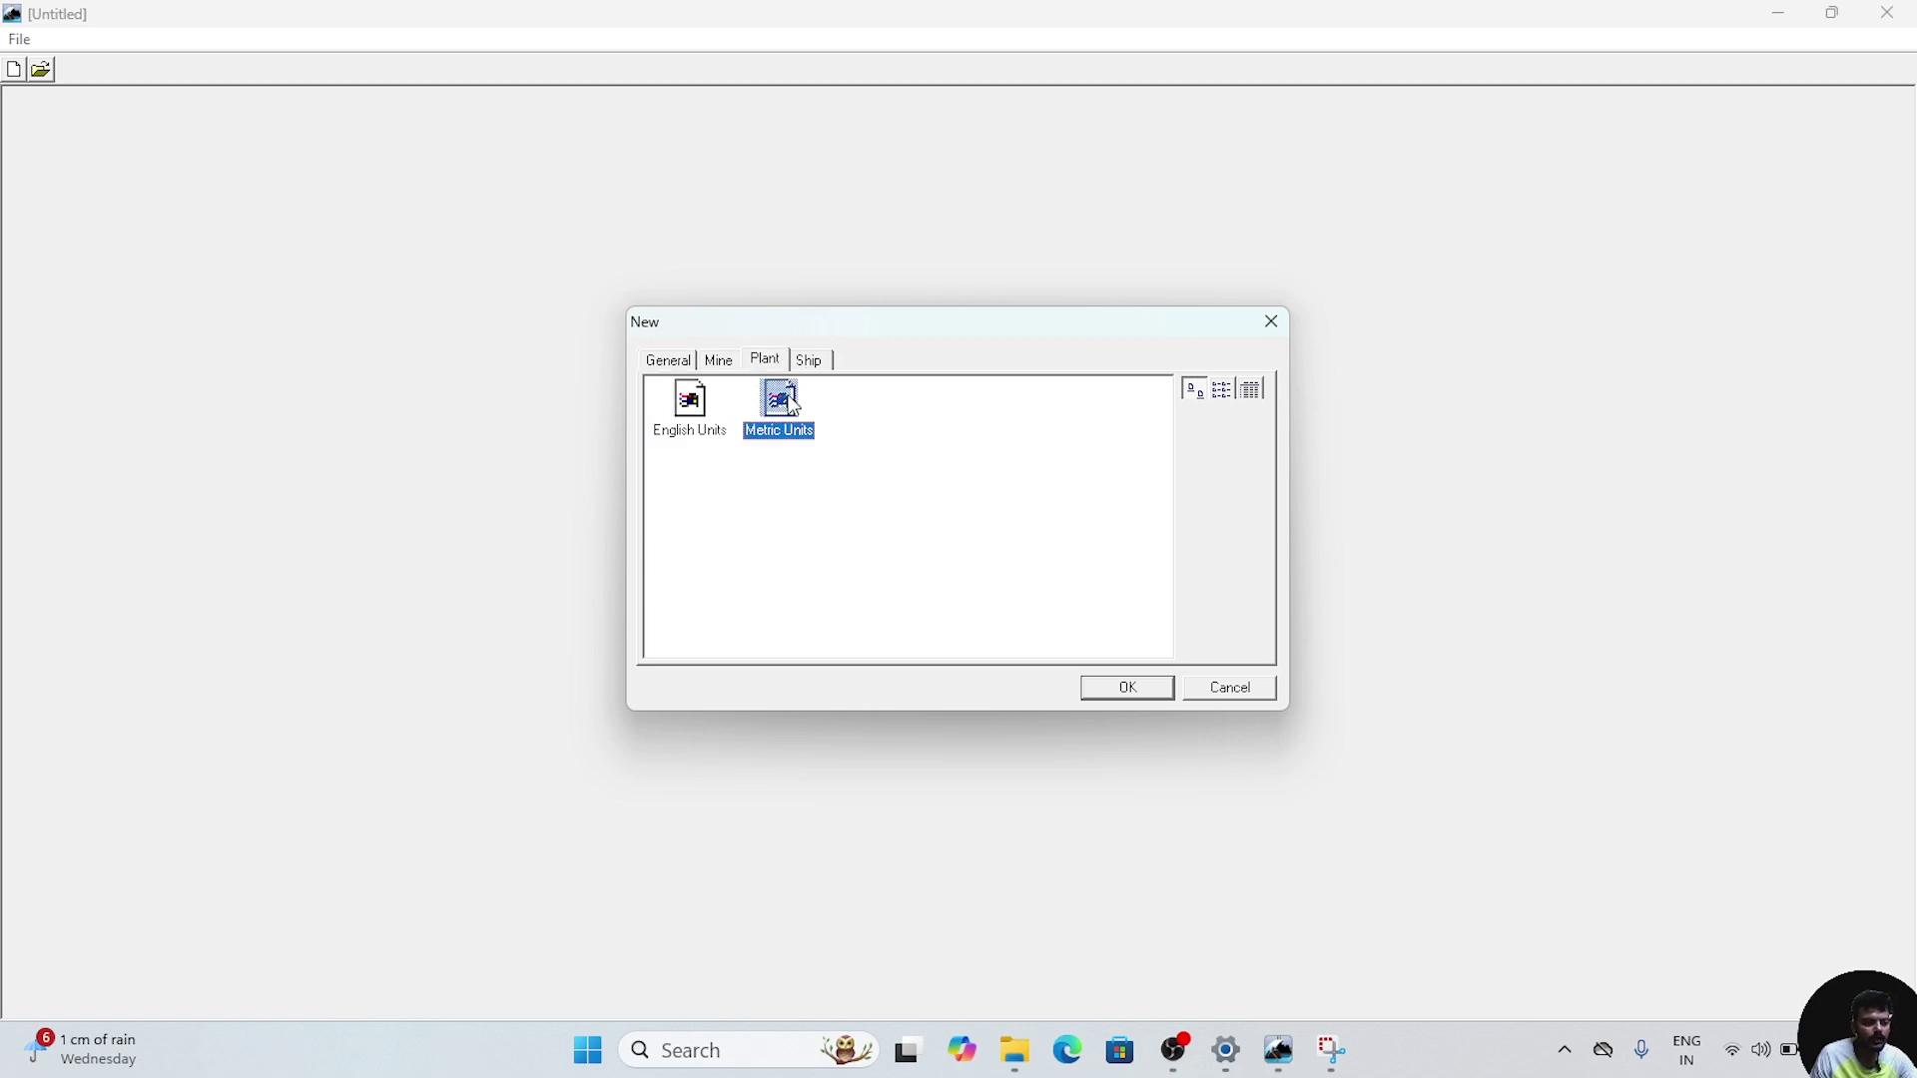
click(1151, 686)
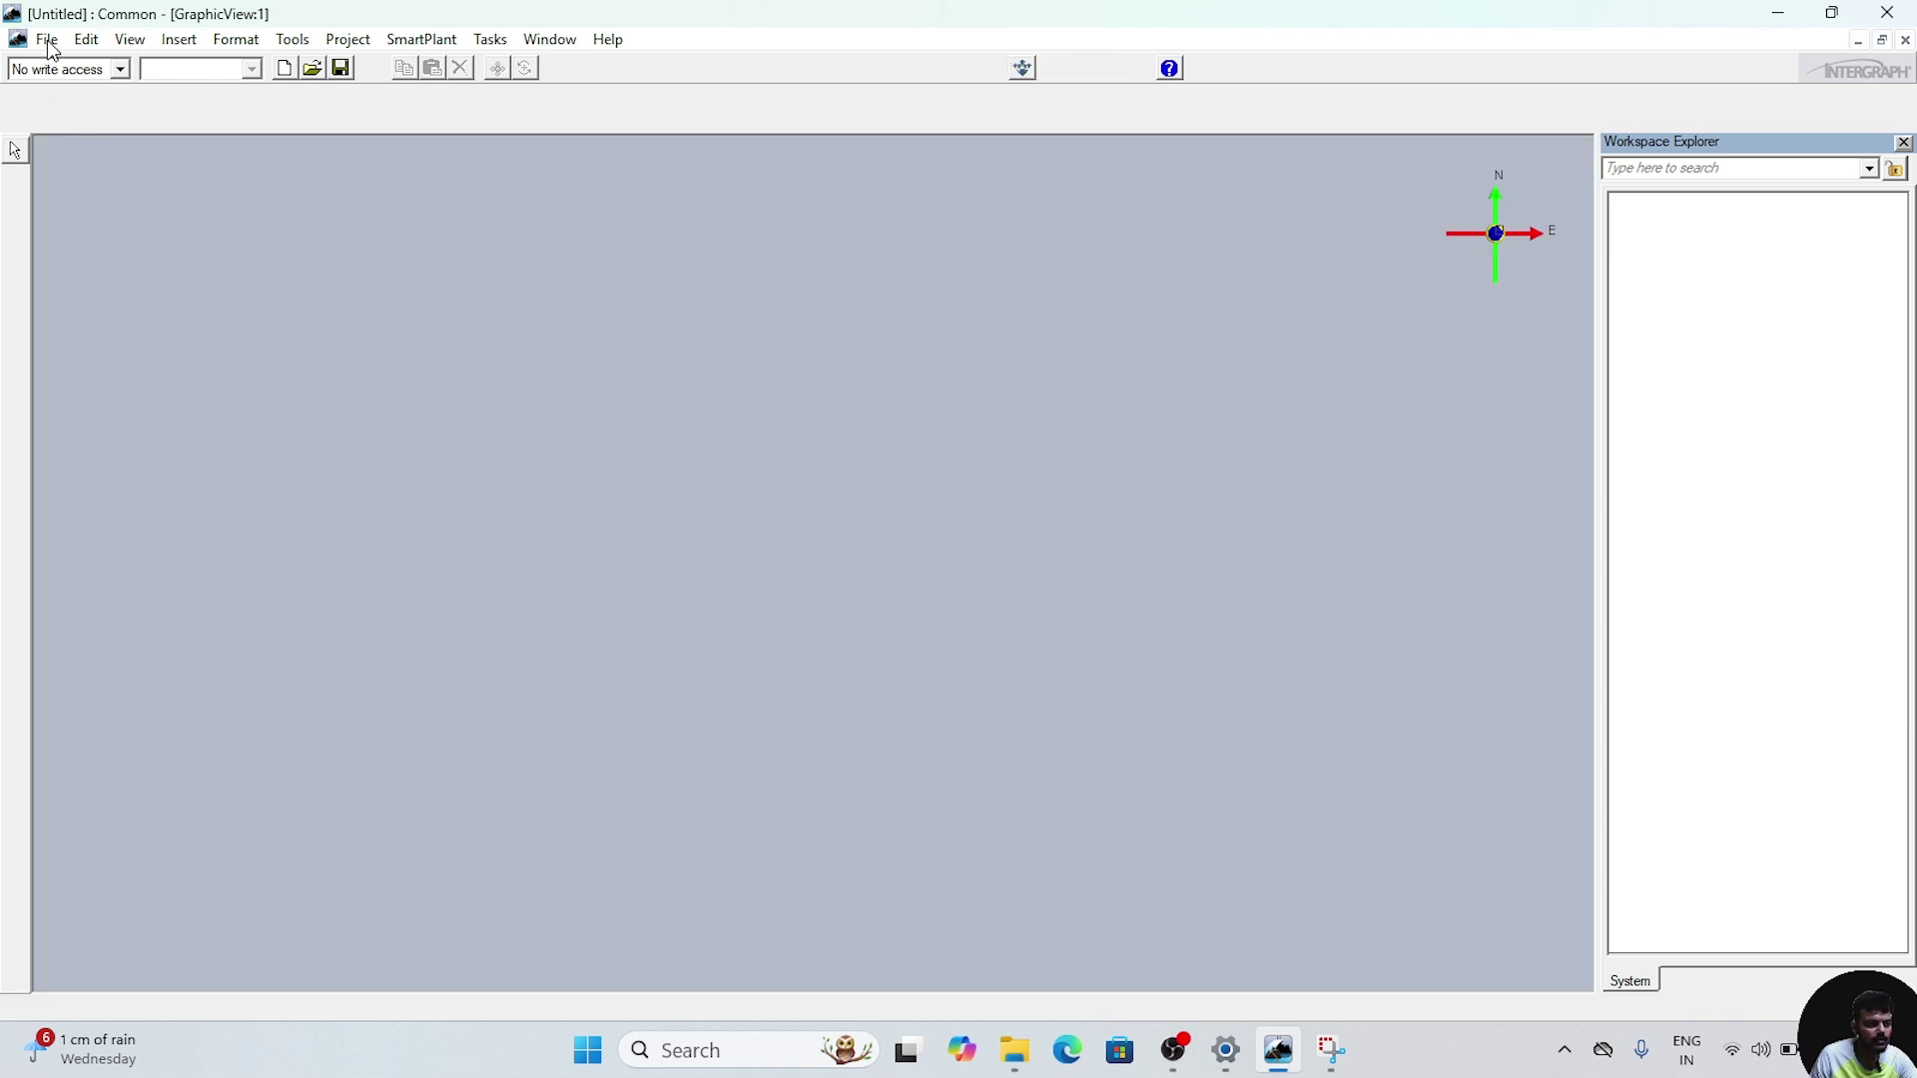
- Define the workspace with the SITE model and the SP3D TUT filter
click(48, 40)
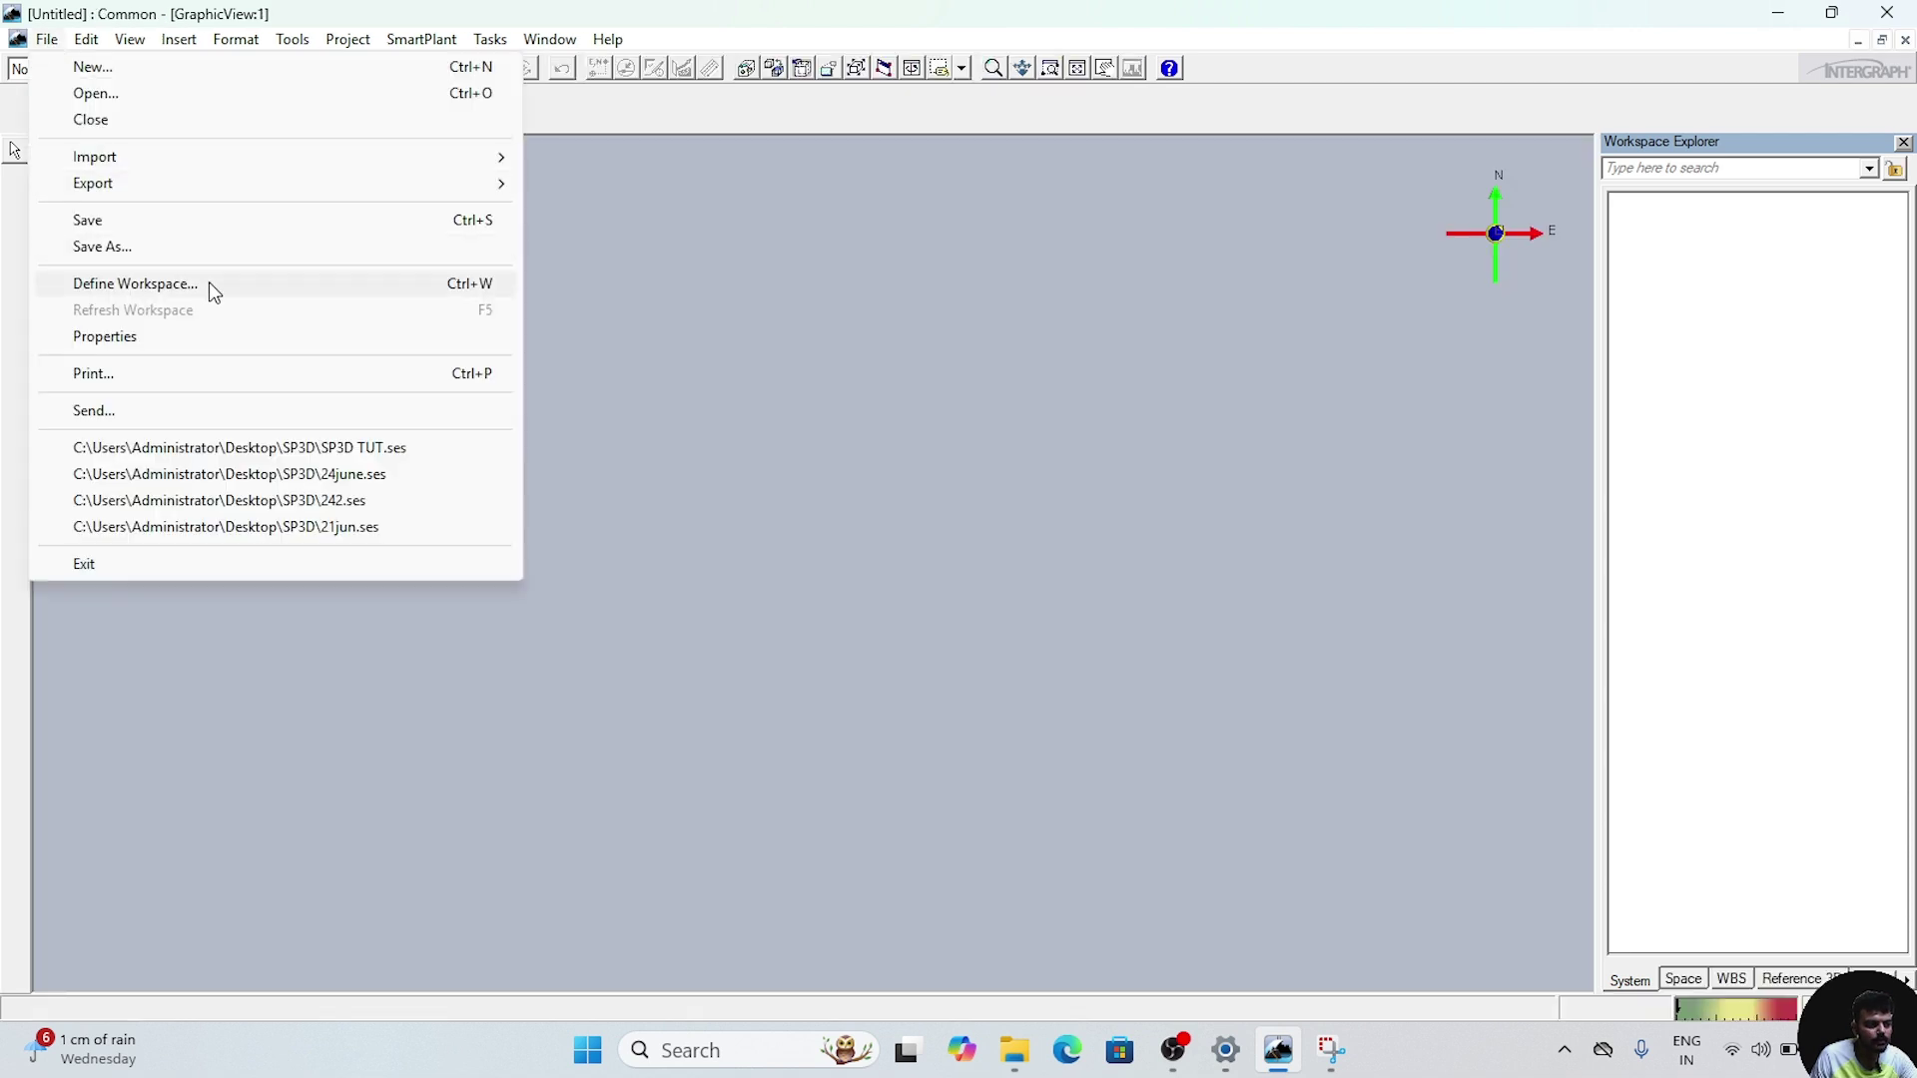
click(207, 284)
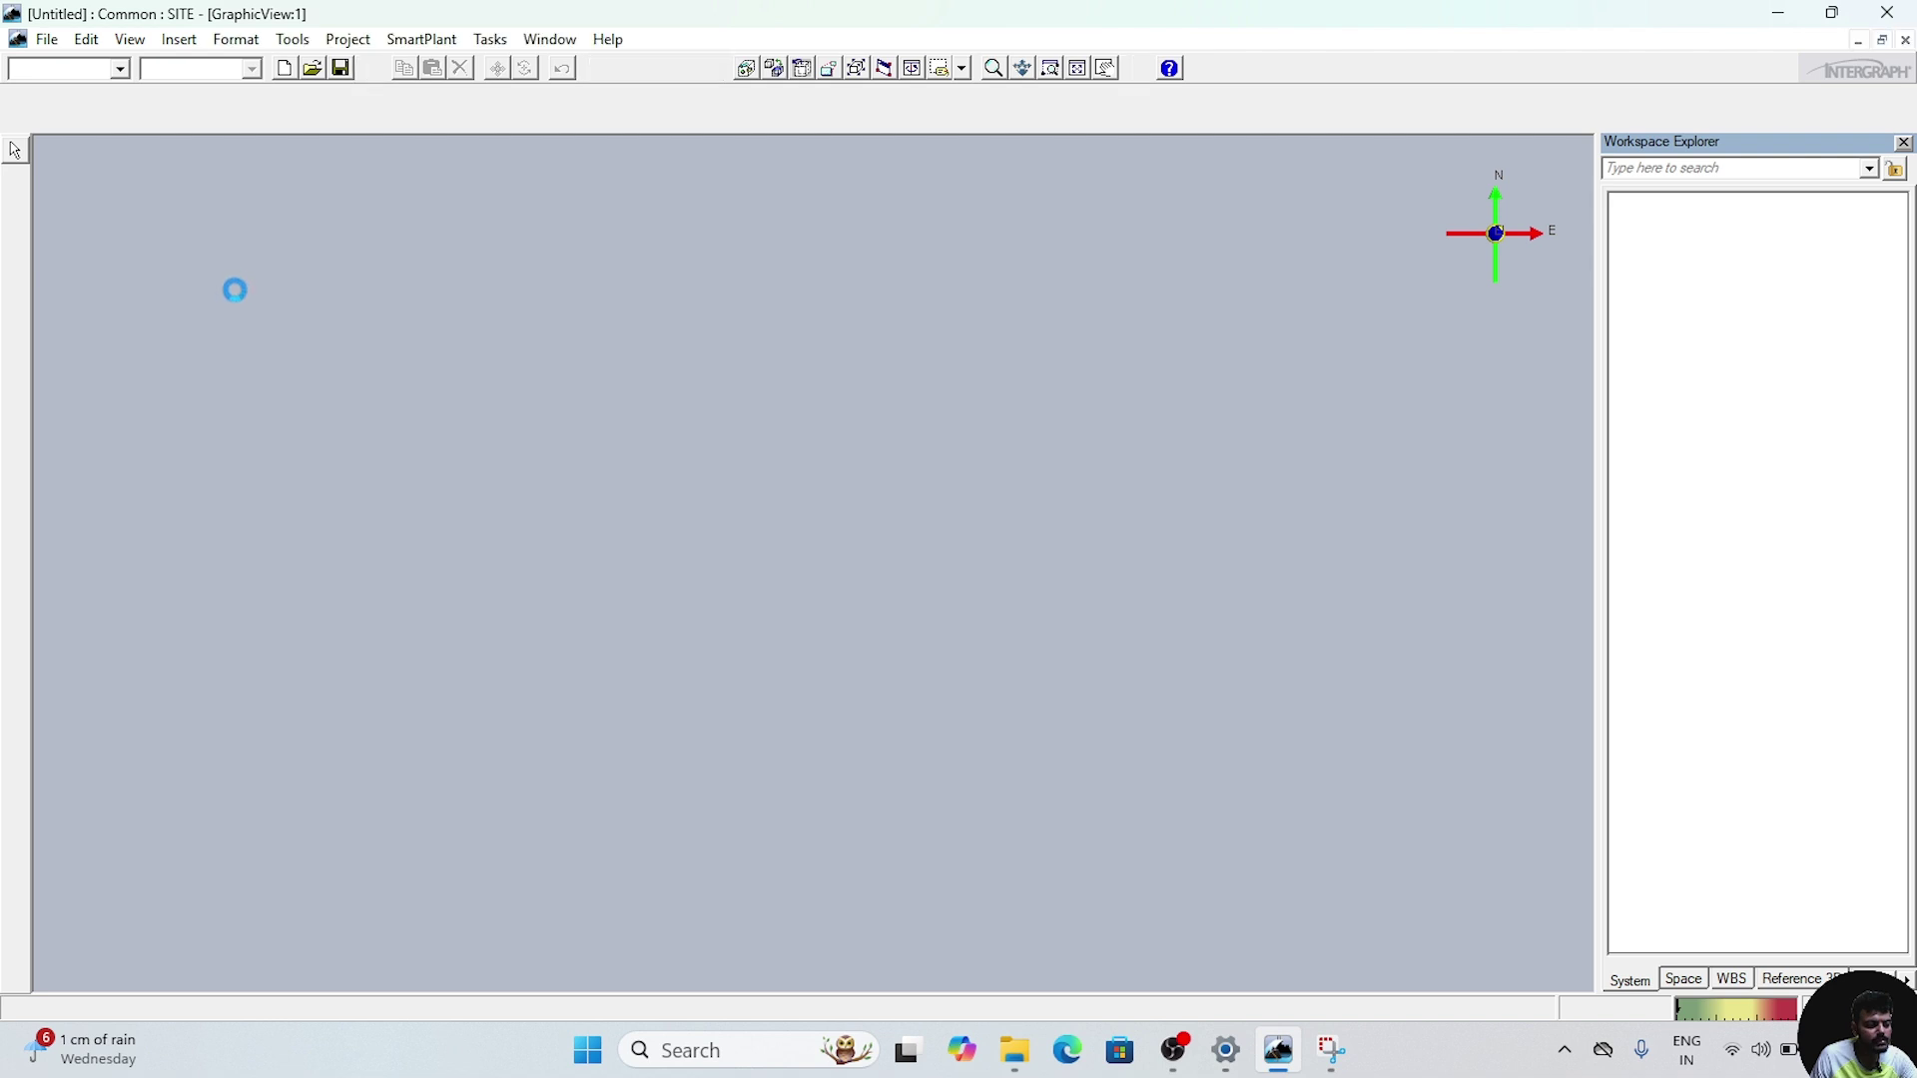
click(317, 213)
click(282, 246)
click(318, 633)
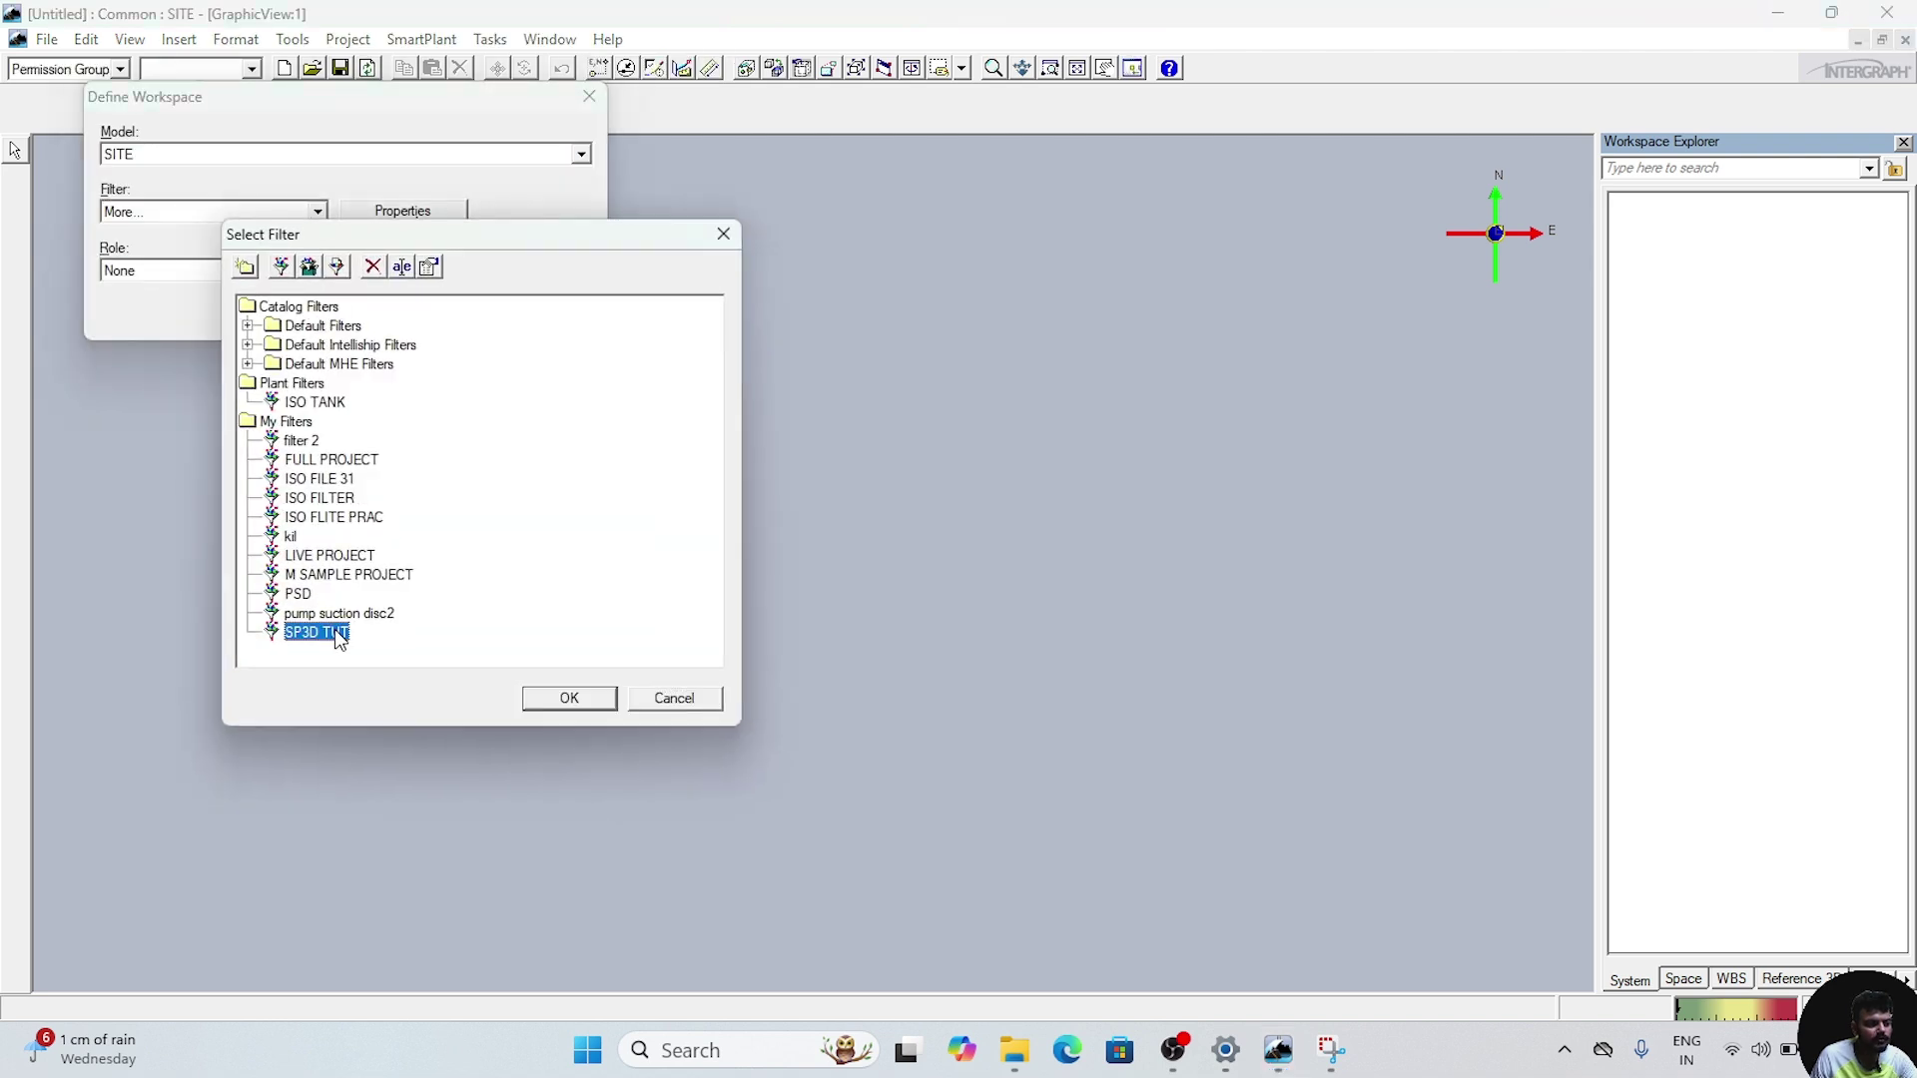
click(564, 698)
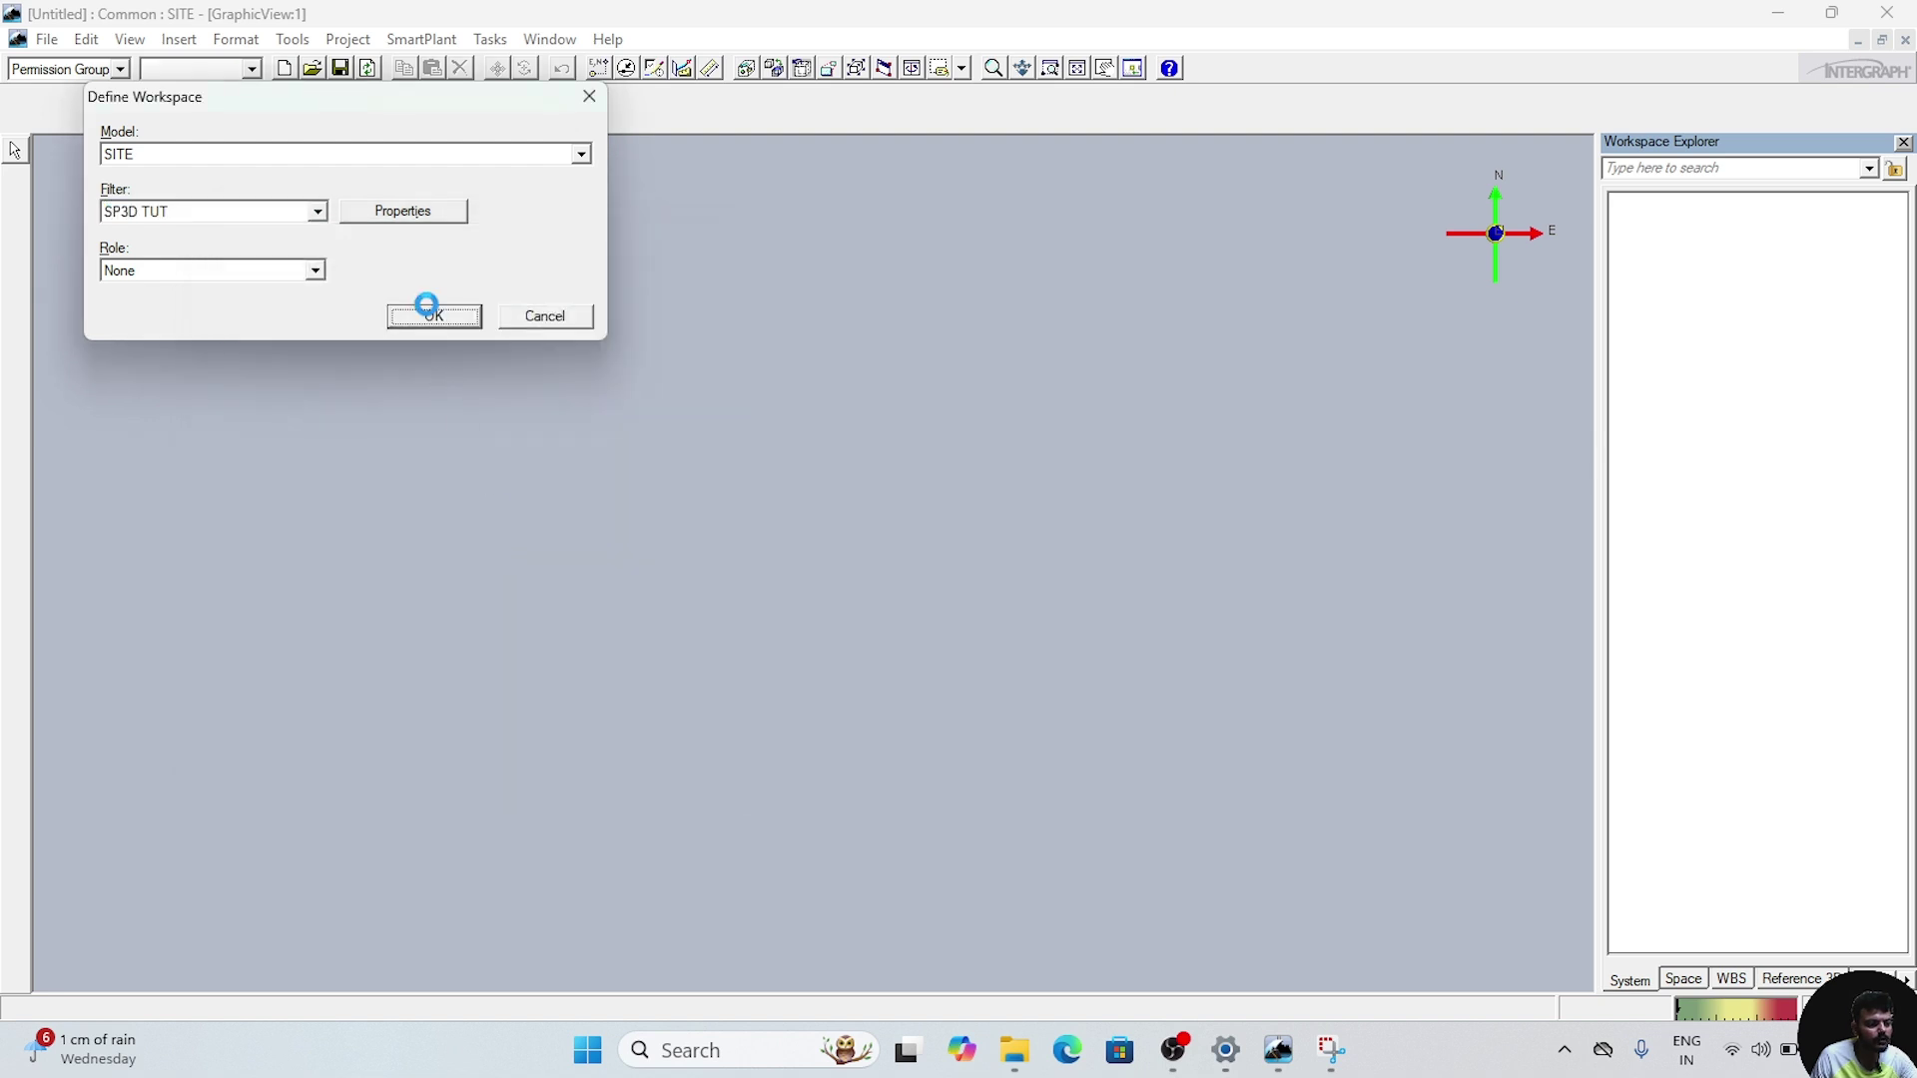
click(430, 314)
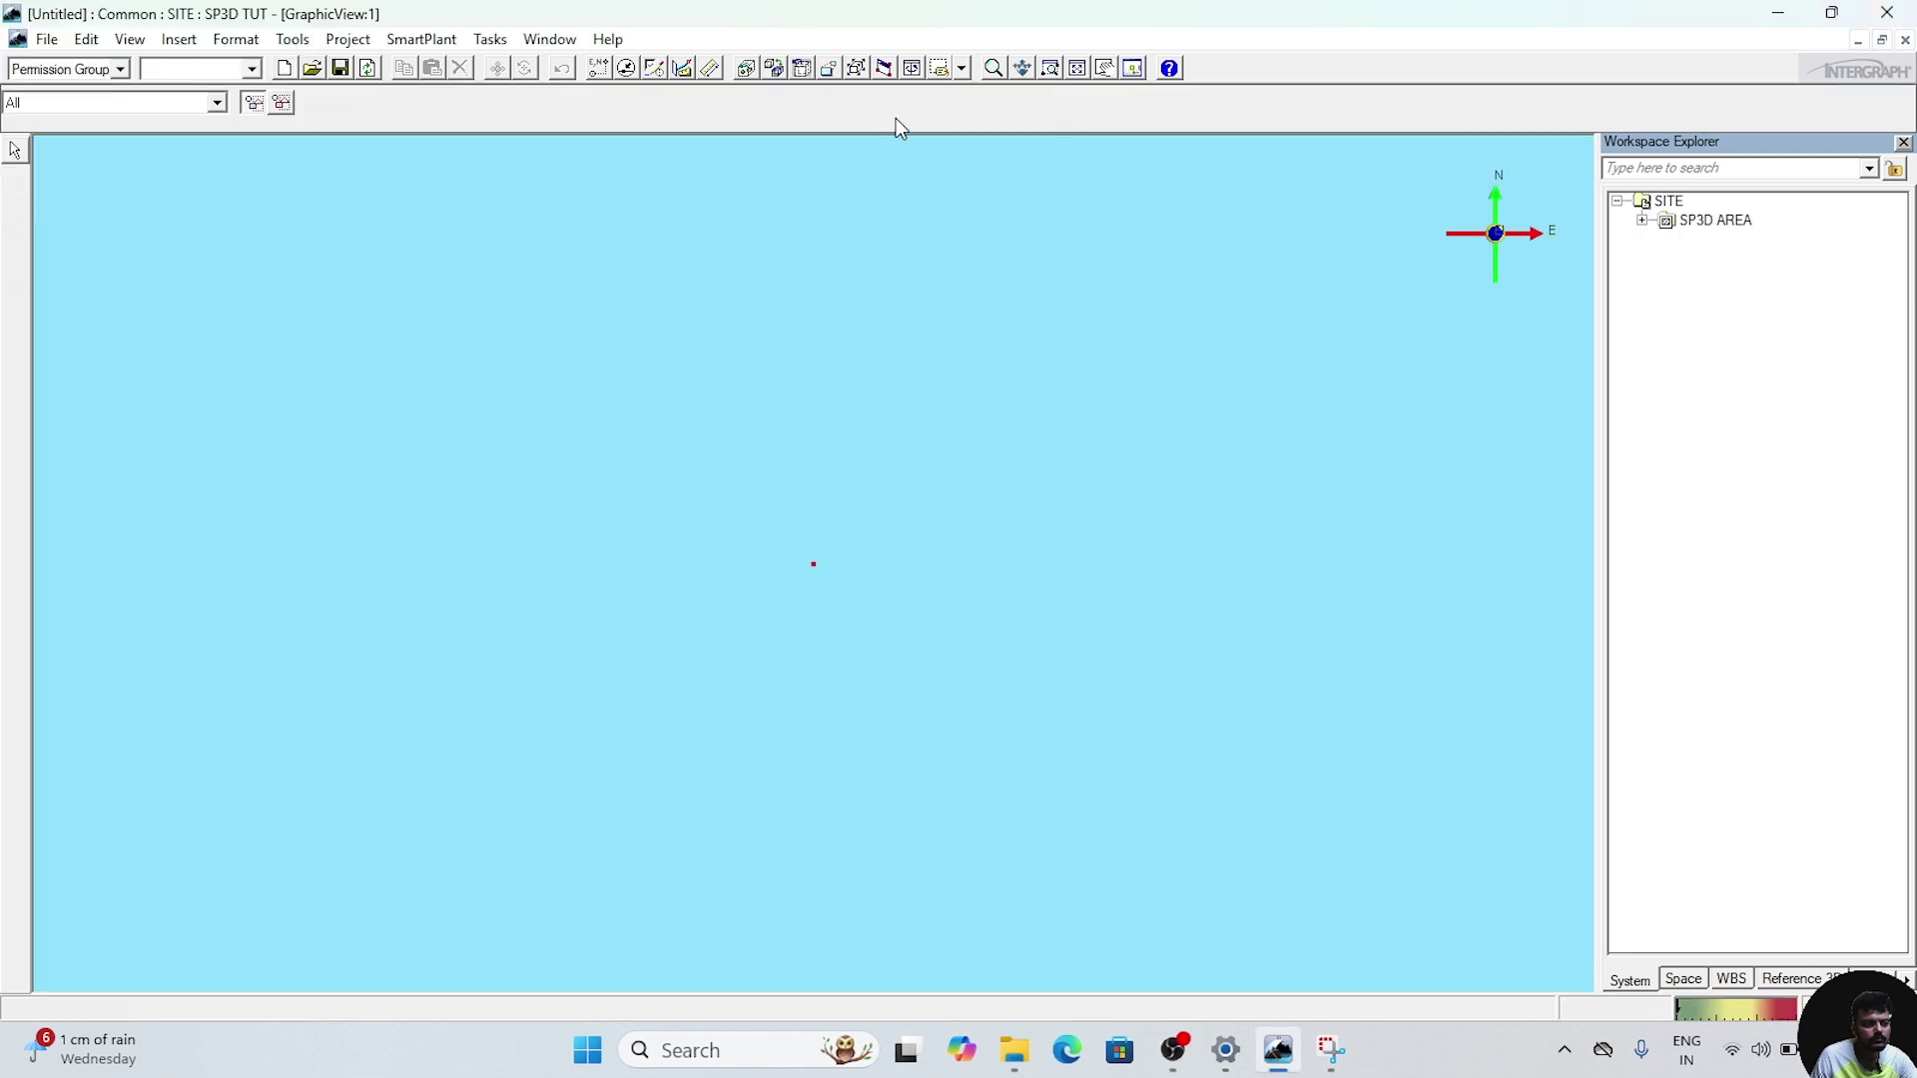
- Switch to an isometric view and zoom in on the red steel structure
click(857, 70)
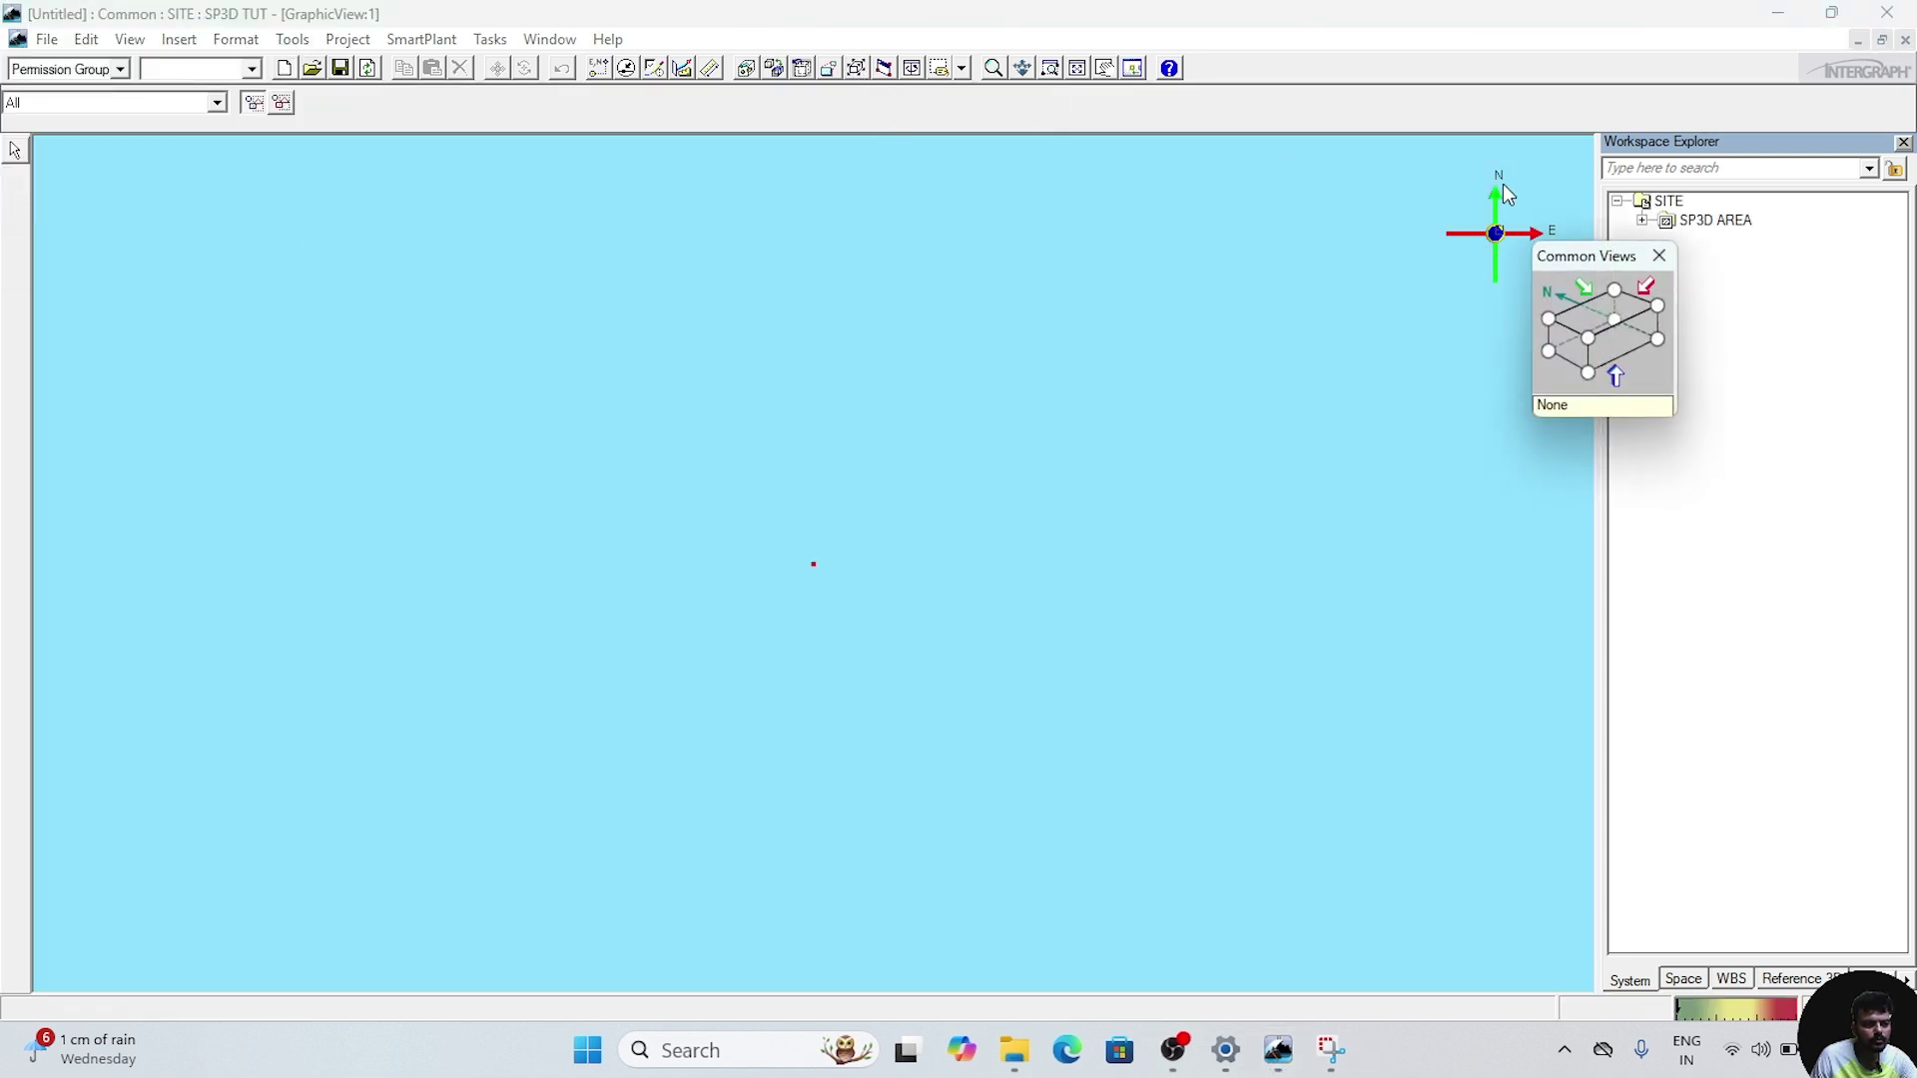
drag(1571, 258, 1503, 636)
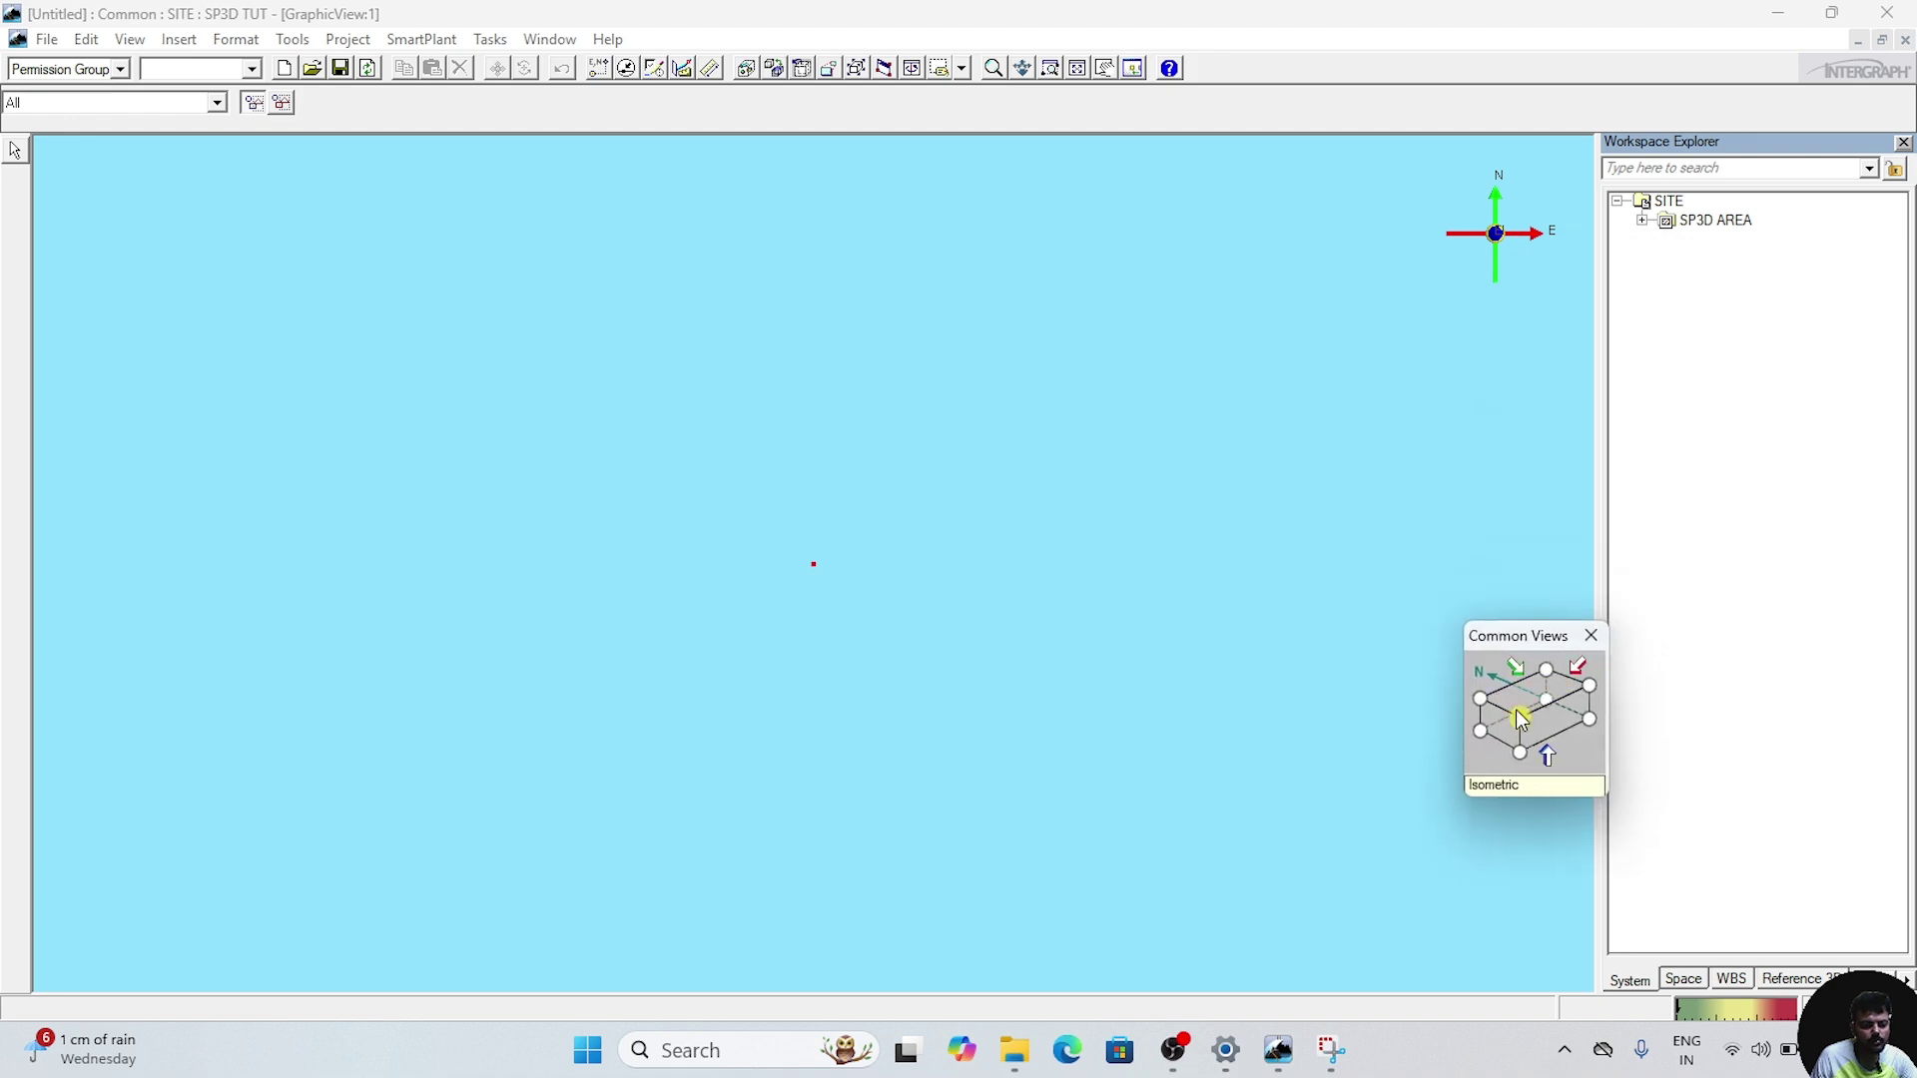
click(1521, 719)
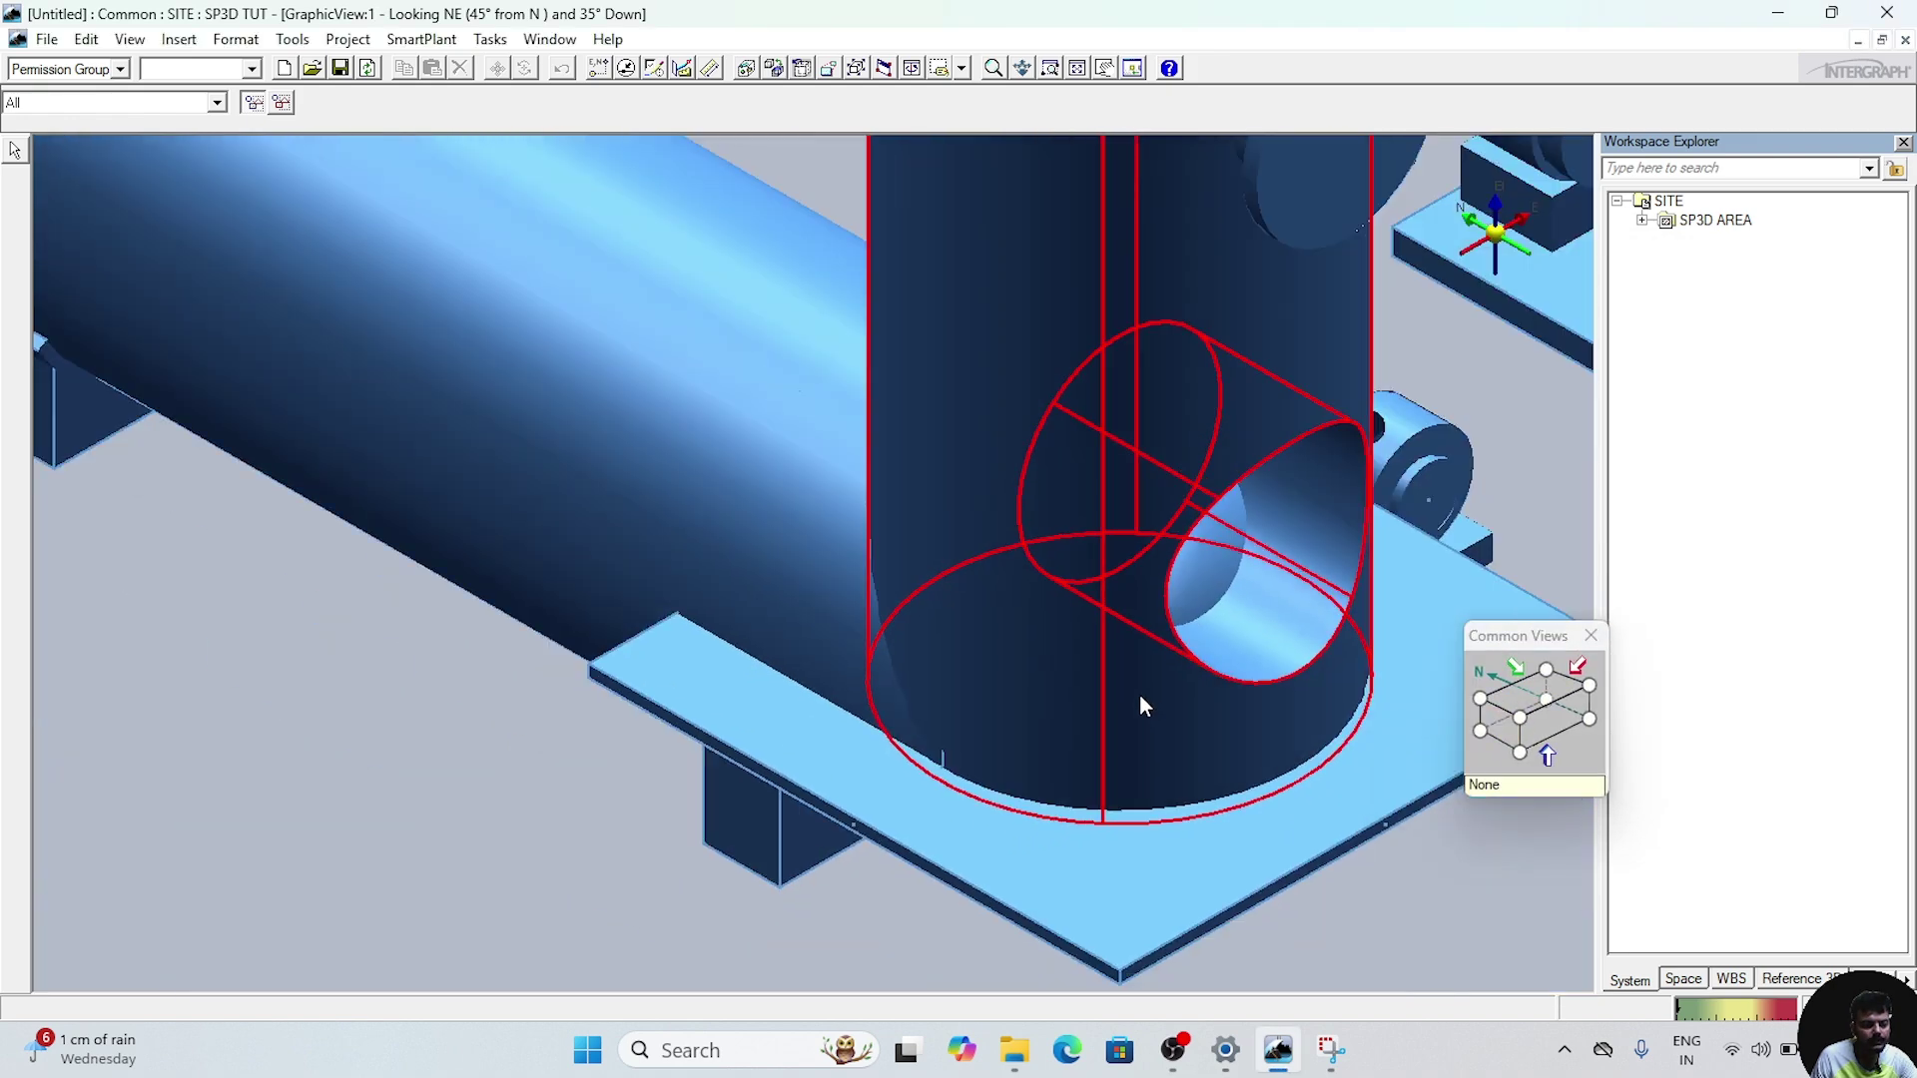
scroll(1140, 692, down, 10)
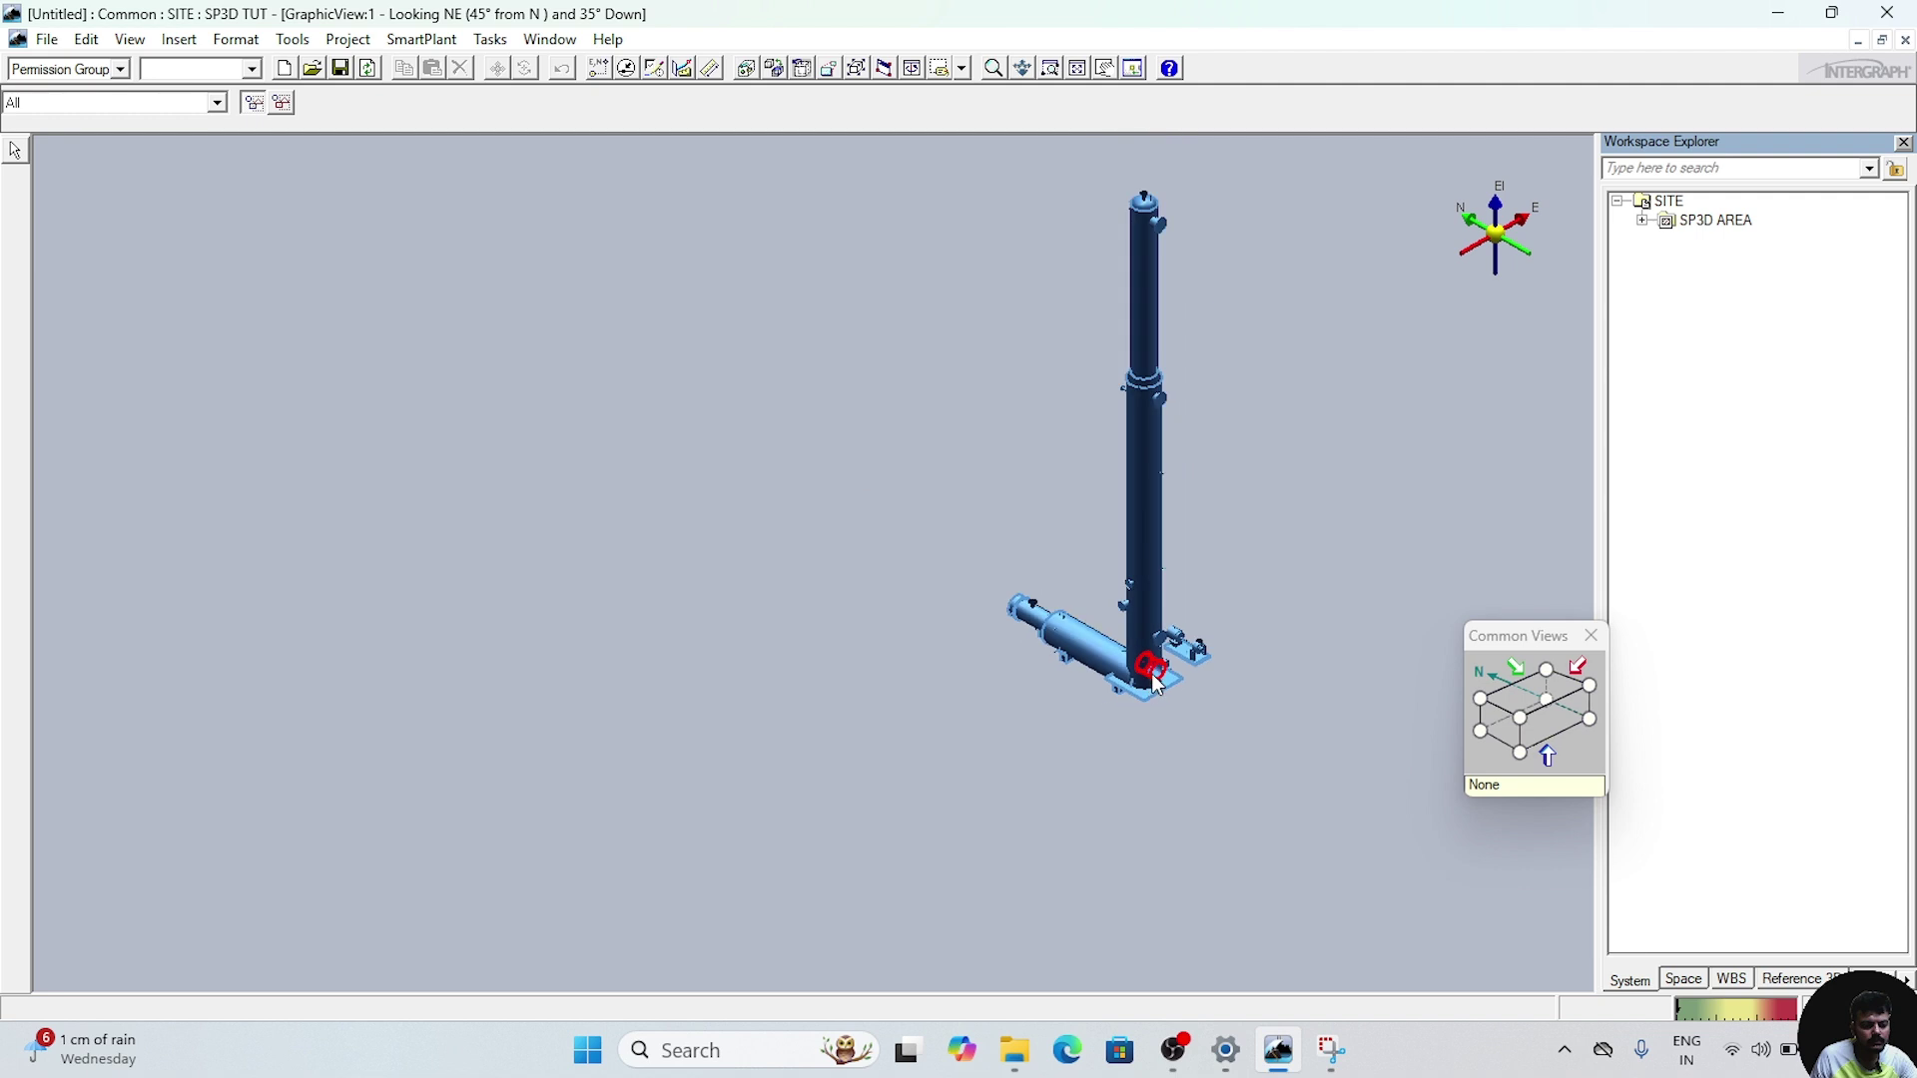
scroll(1158, 687, down, 3)
middle_drag(805, 644, 1194, 727)
scroll(1001, 683, down, 1)
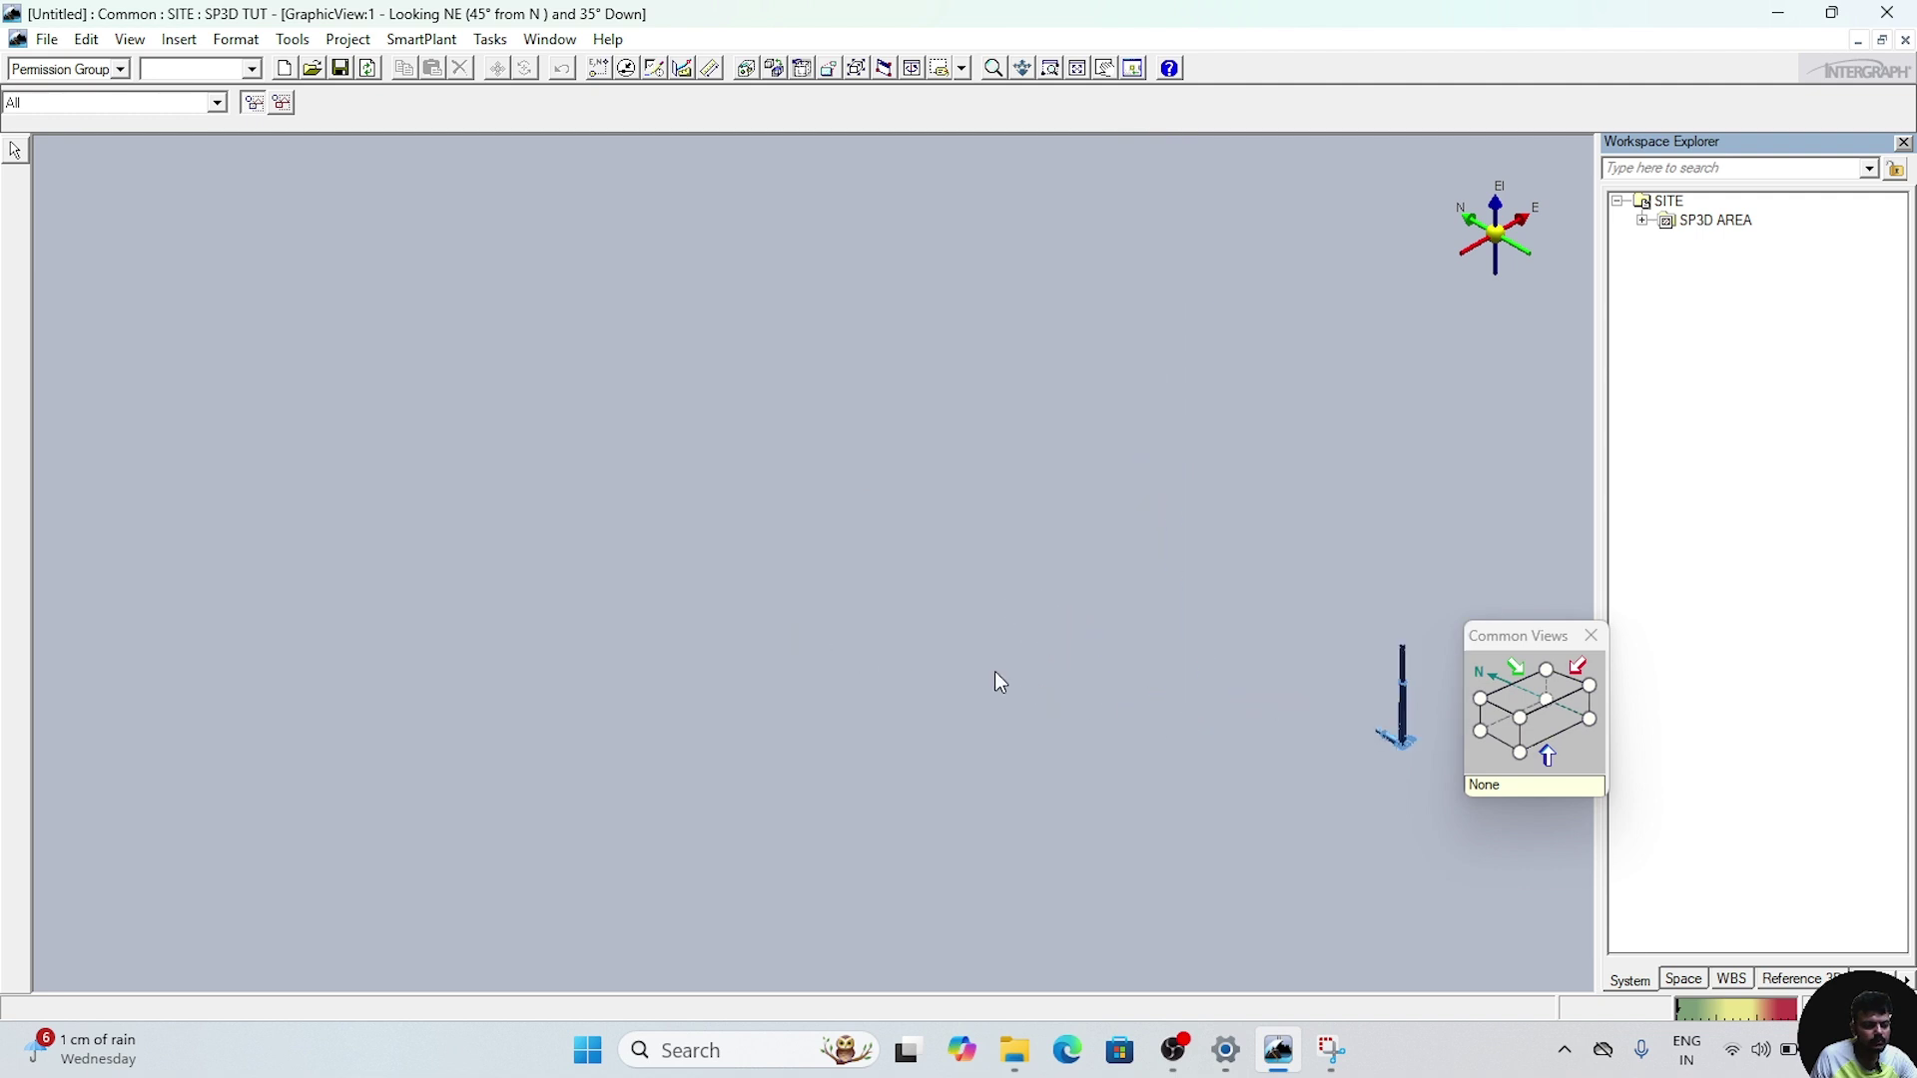
middle_drag(758, 675, 1164, 753)
middle_drag(795, 684, 1087, 642)
scroll(857, 552, up, 3)
scroll(857, 553, up, 3)
middle_drag(784, 535, 1598, 677)
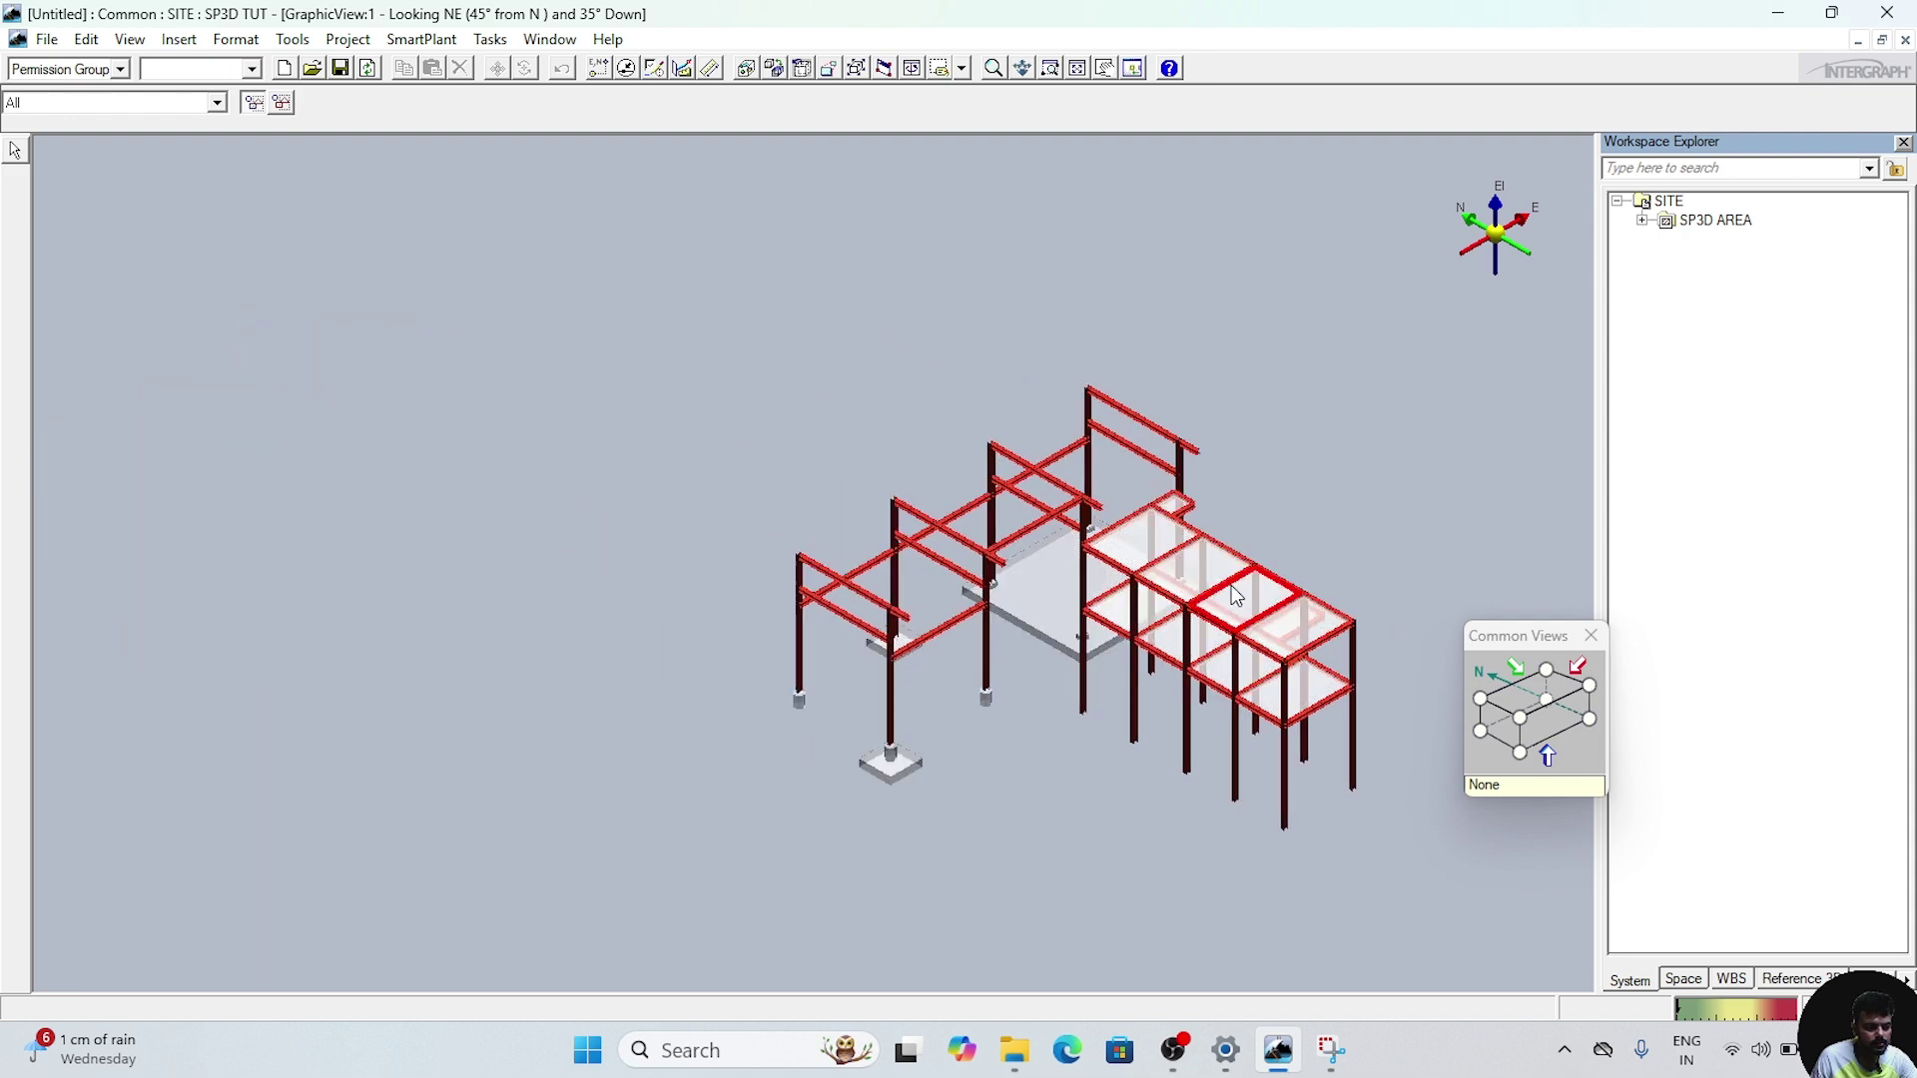
scroll(1236, 596, up, 3)
middle_drag(1377, 496, 1116, 484)
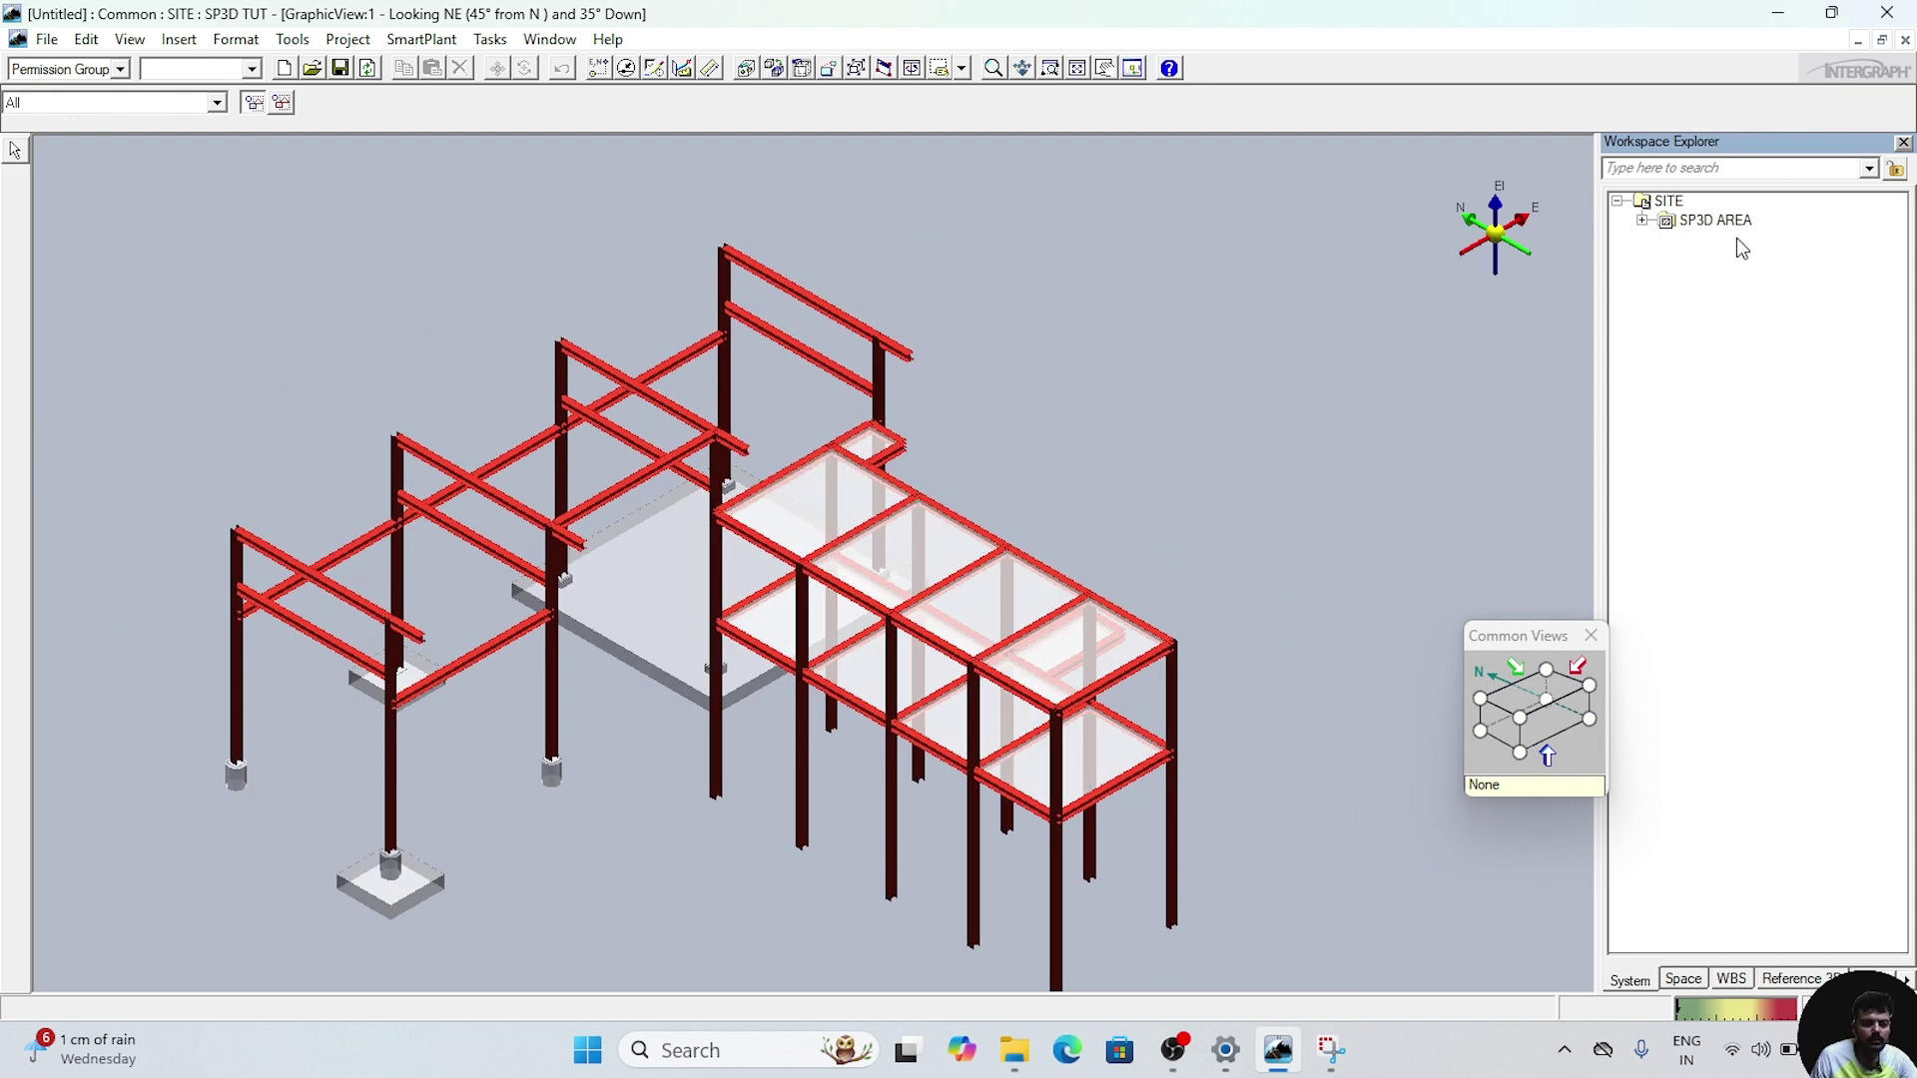
- Select all members nested under STR UNIT's PIPE RACK and hide them
click(1641, 220)
click(1667, 279)
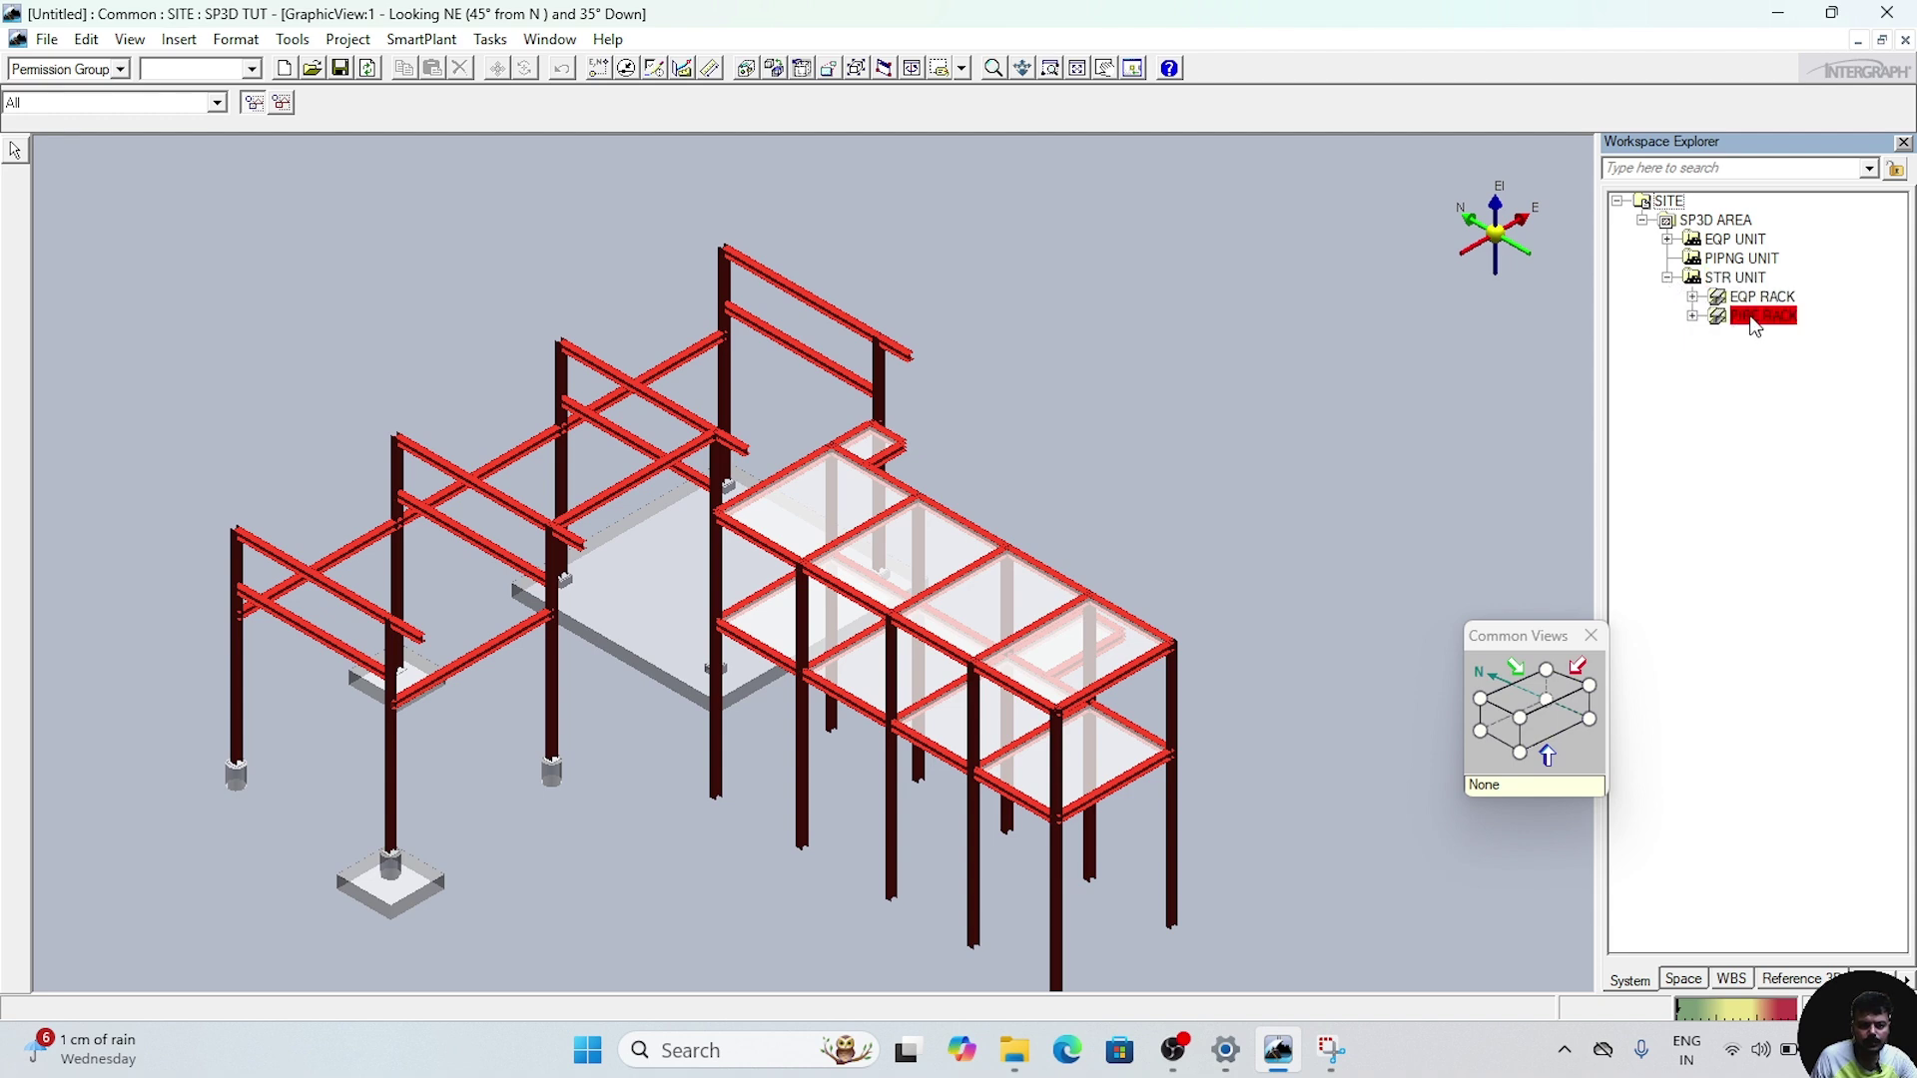
click(1756, 327)
right_click(1756, 327)
click(1782, 368)
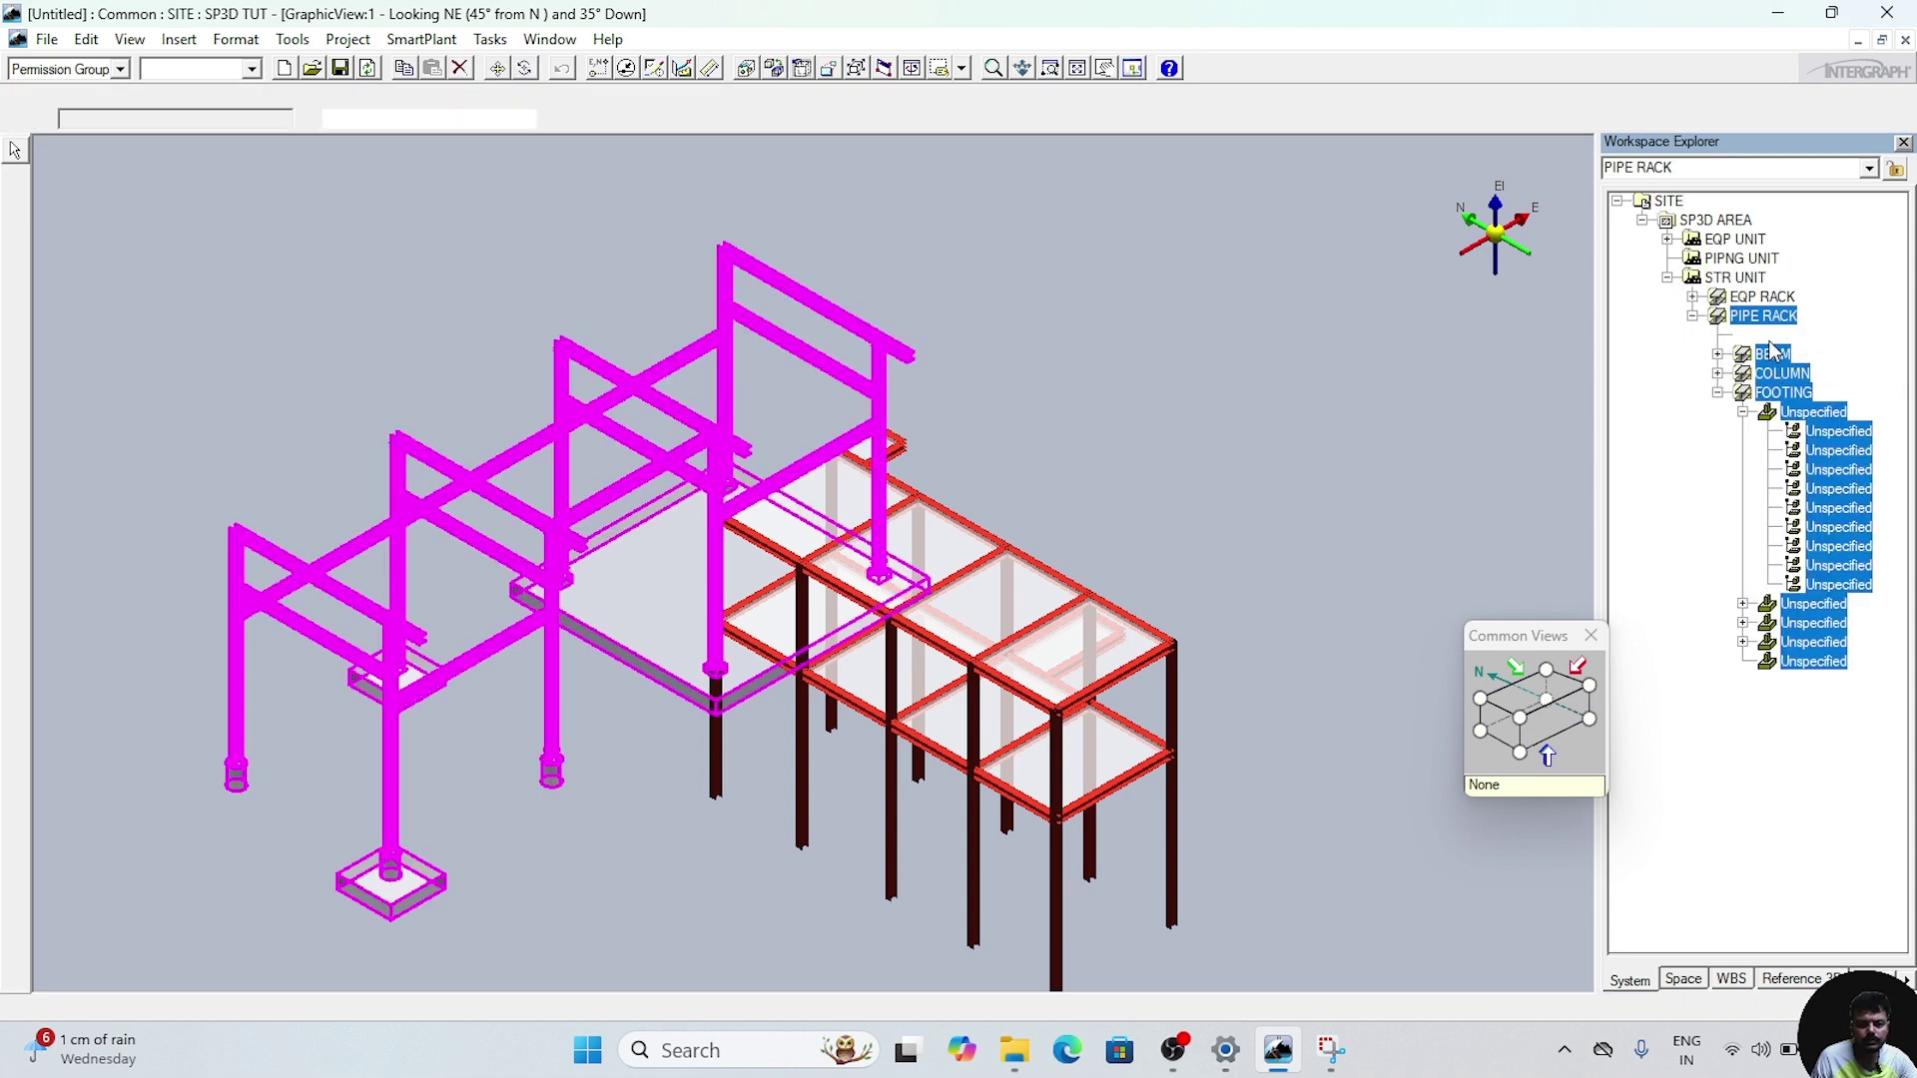
right_click(1771, 322)
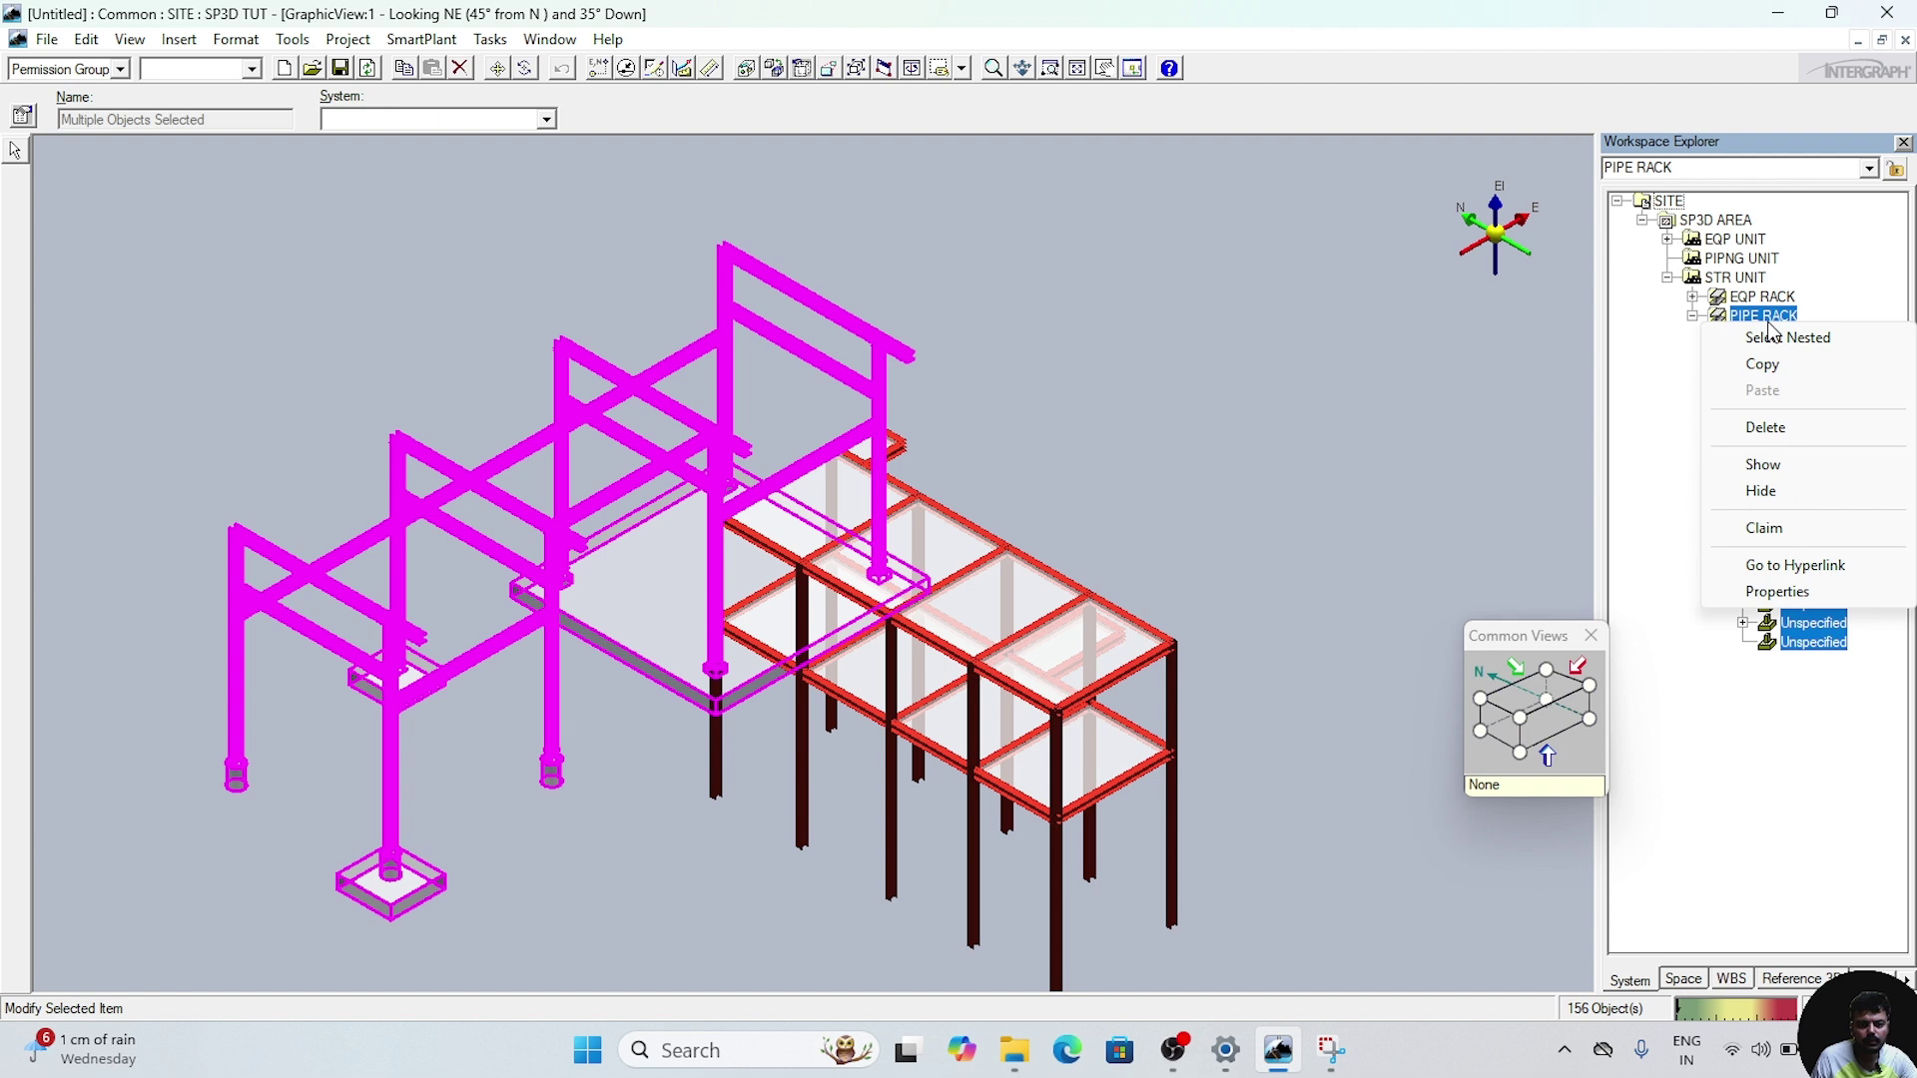
click(1796, 493)
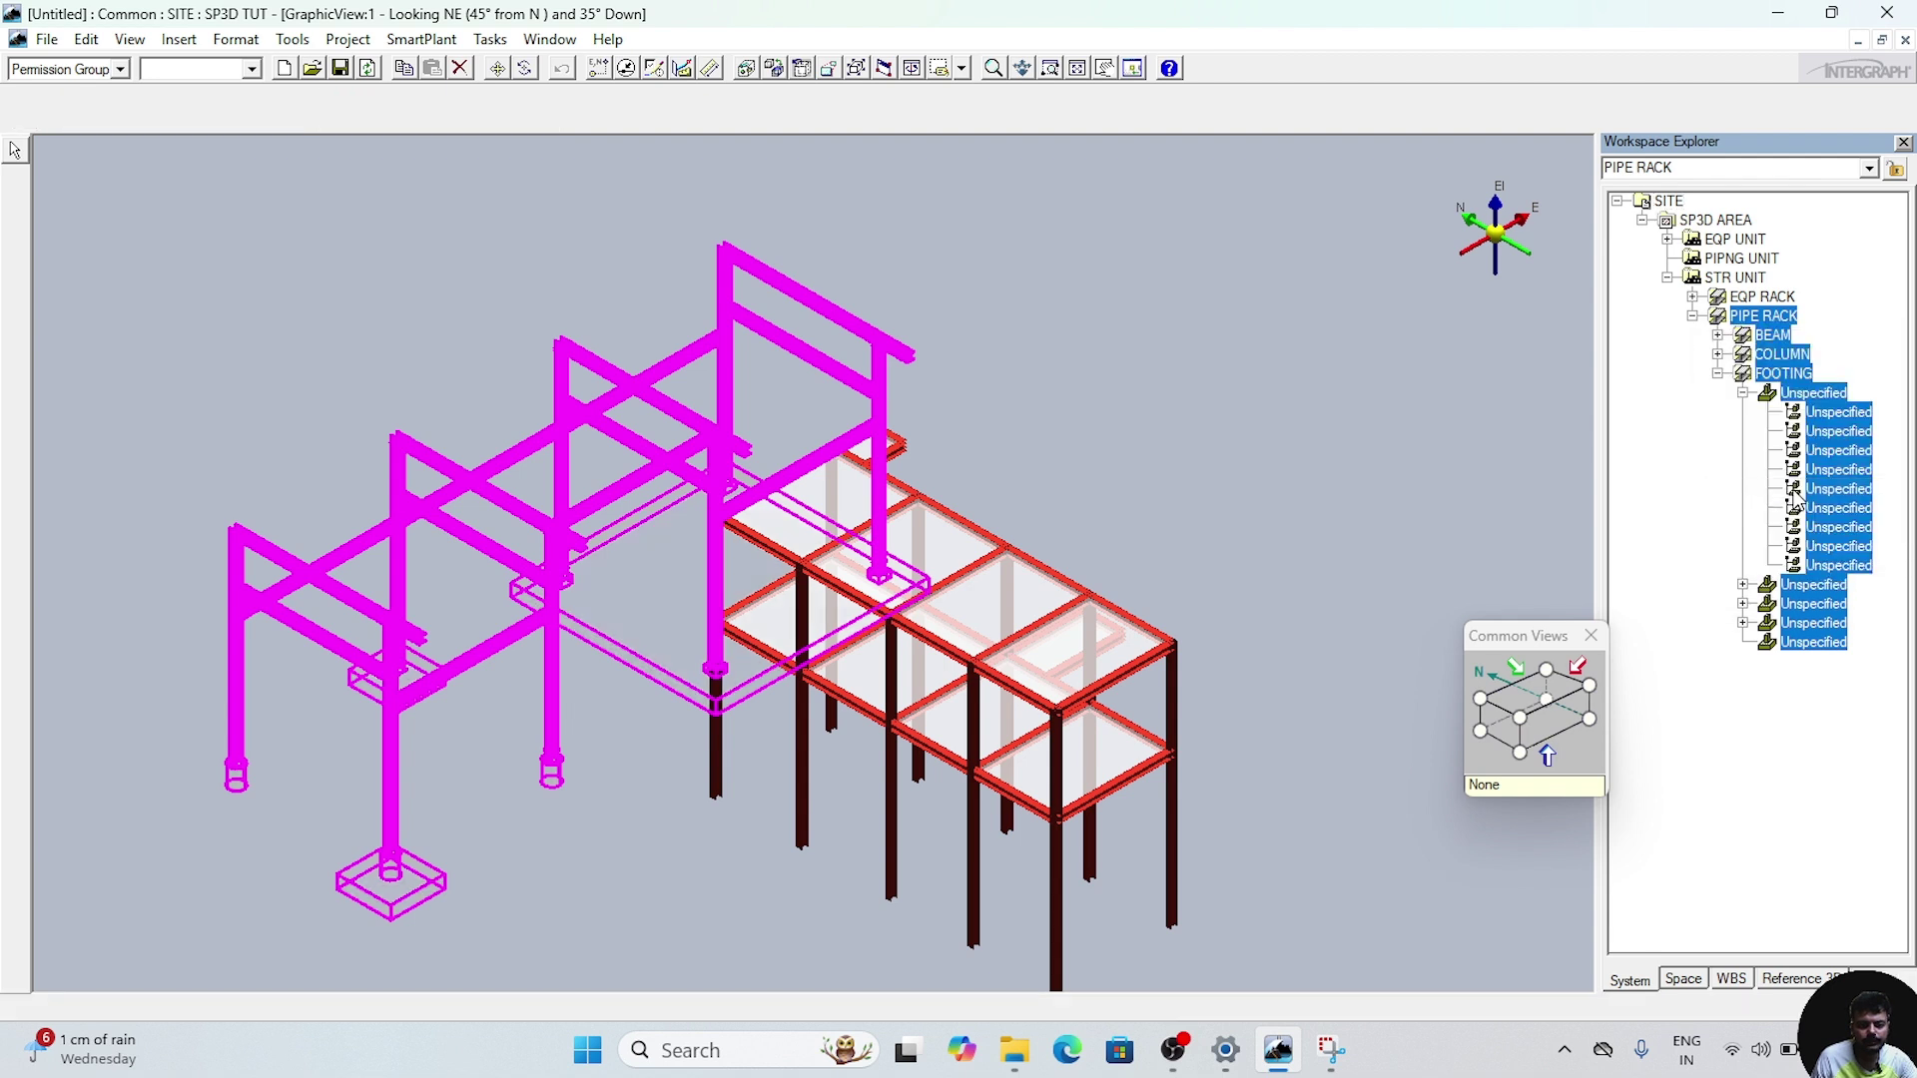
click(1578, 703)
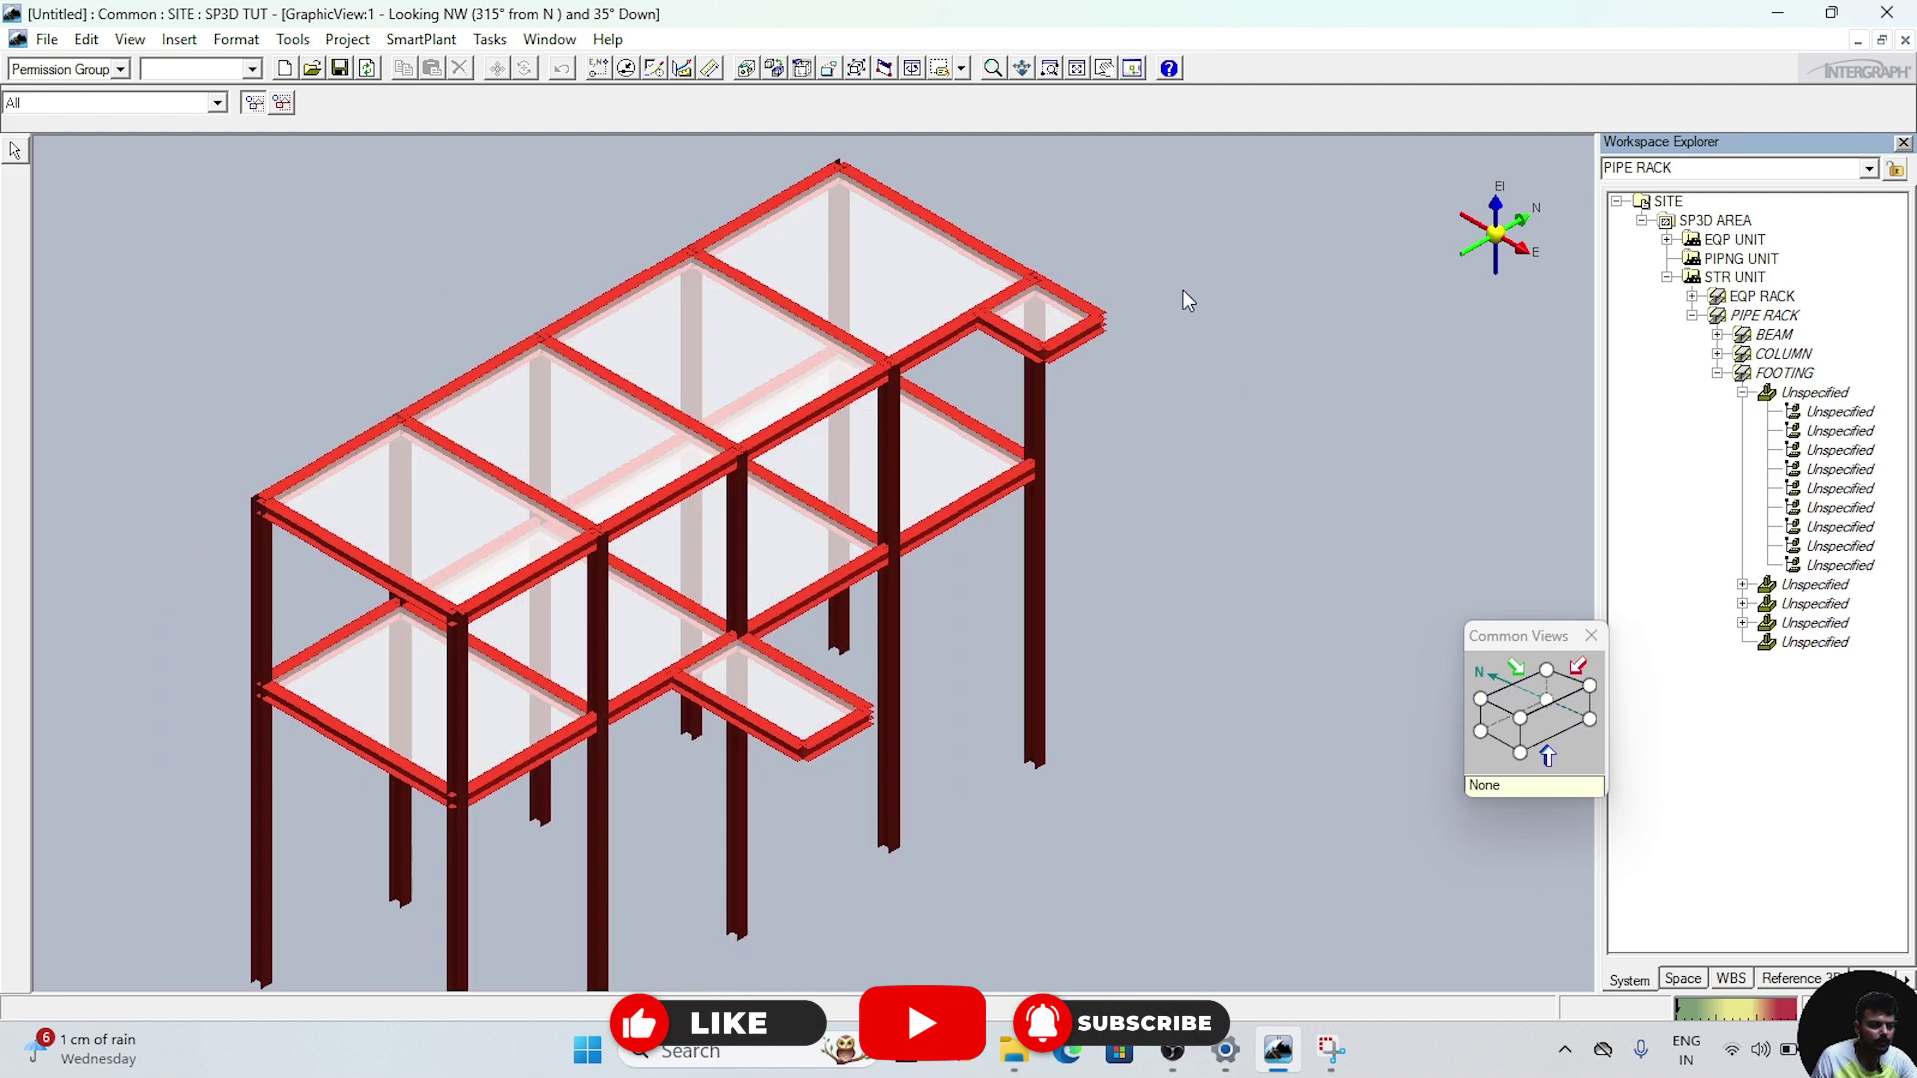
- Switch to the Structure task
click(503, 41)
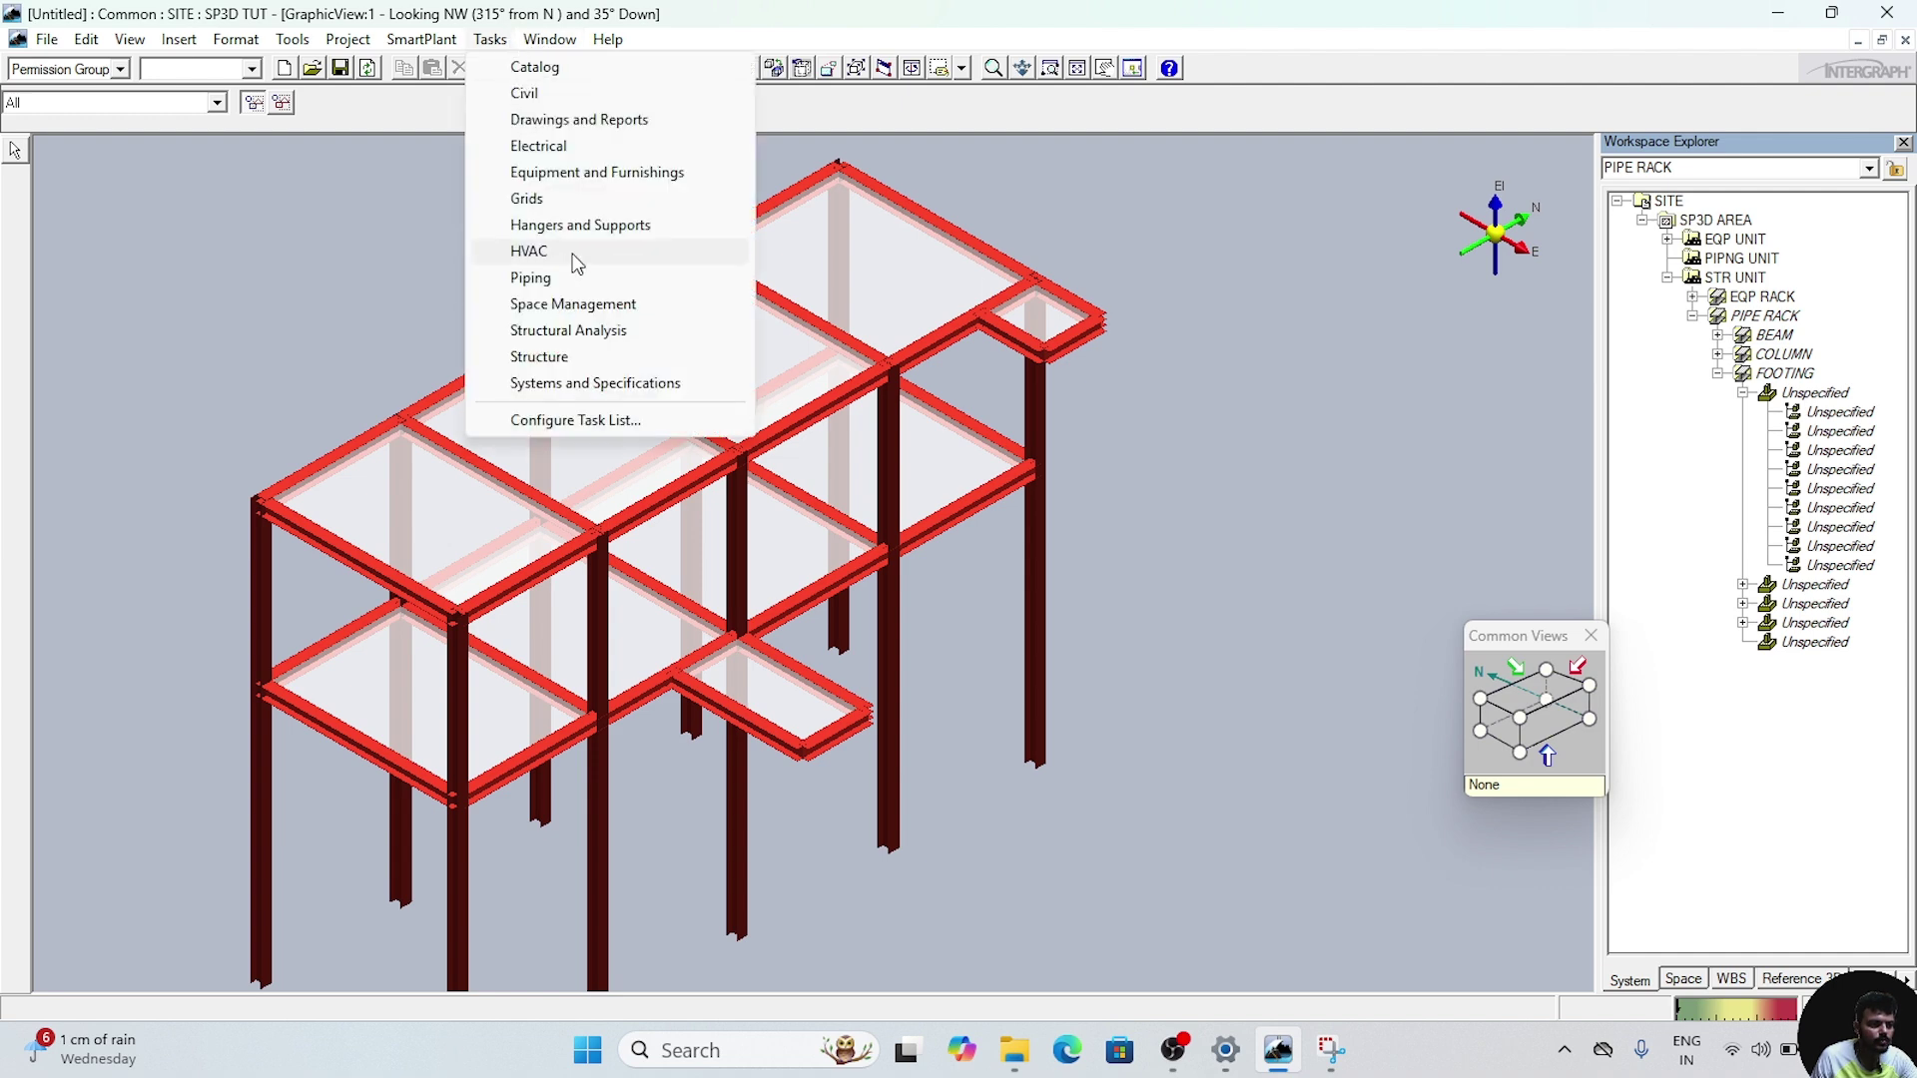
click(597, 351)
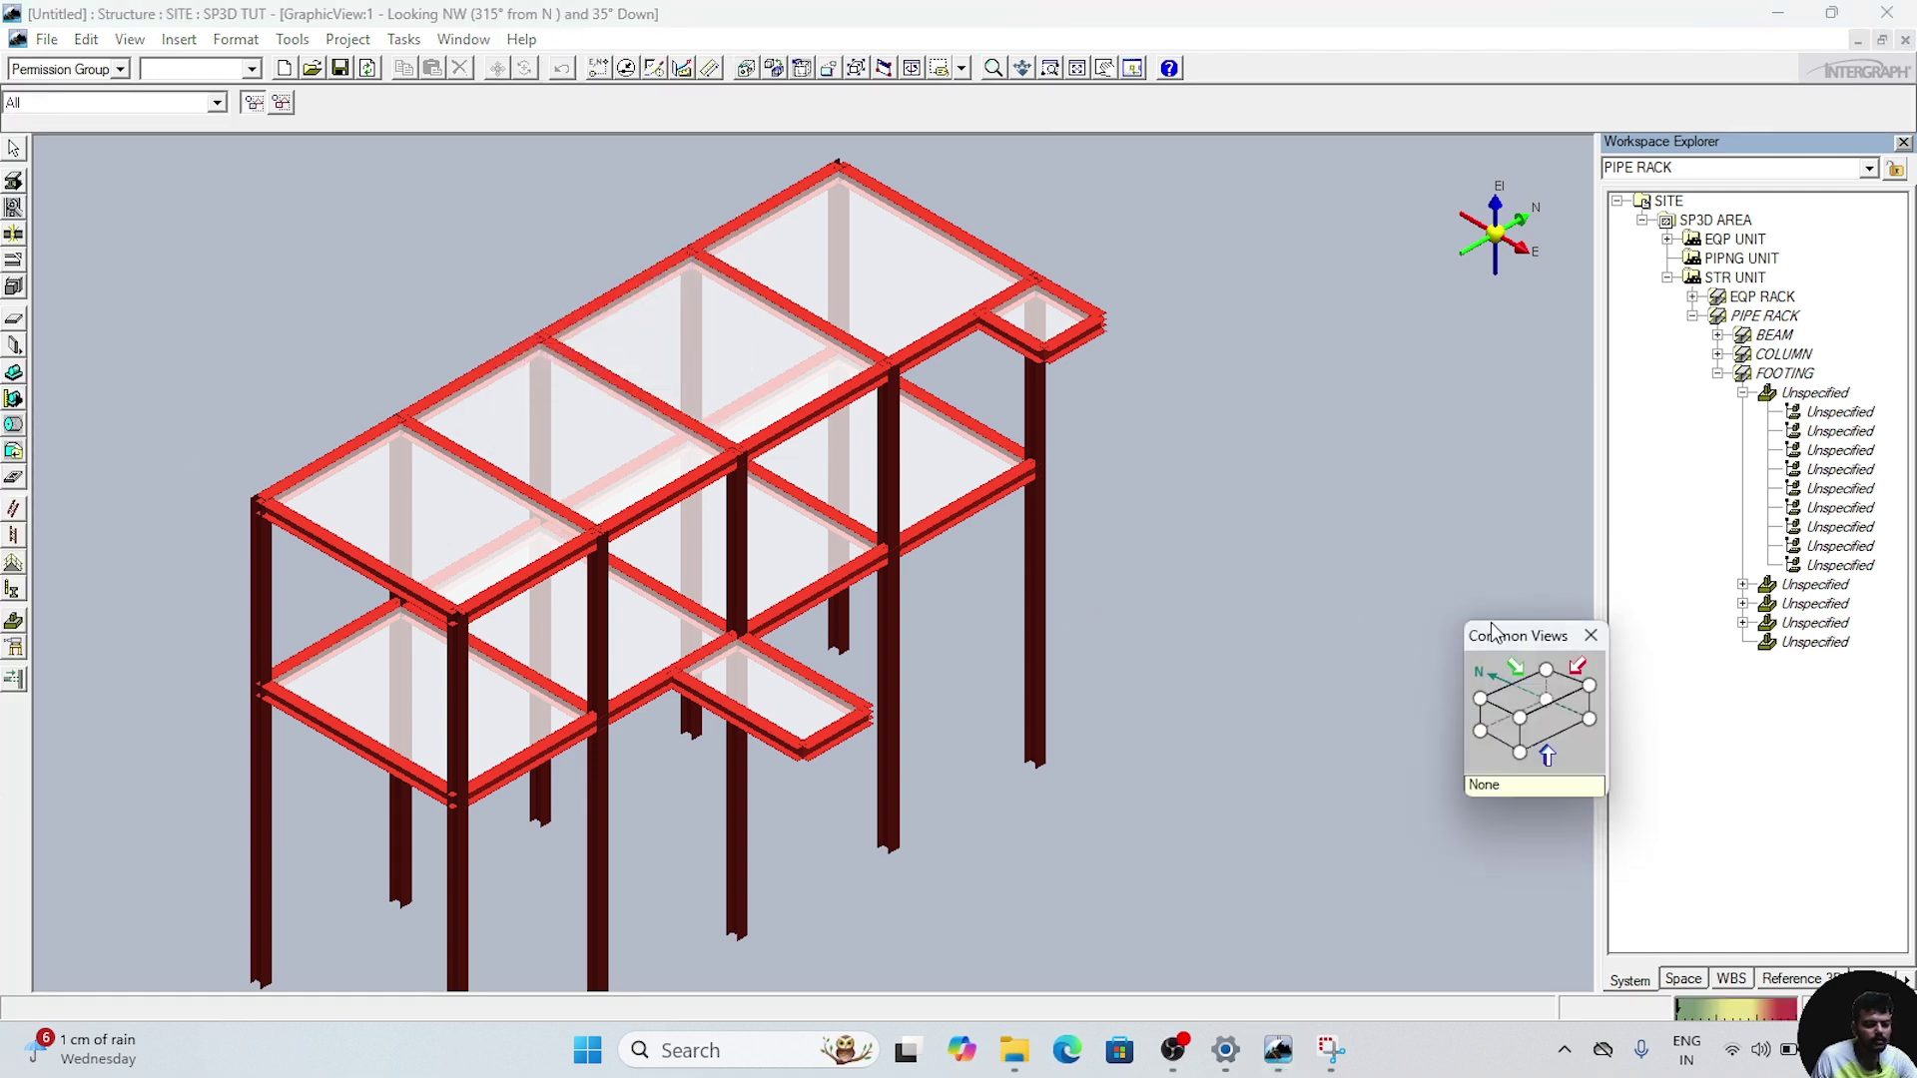
drag(1508, 644, 1317, 770)
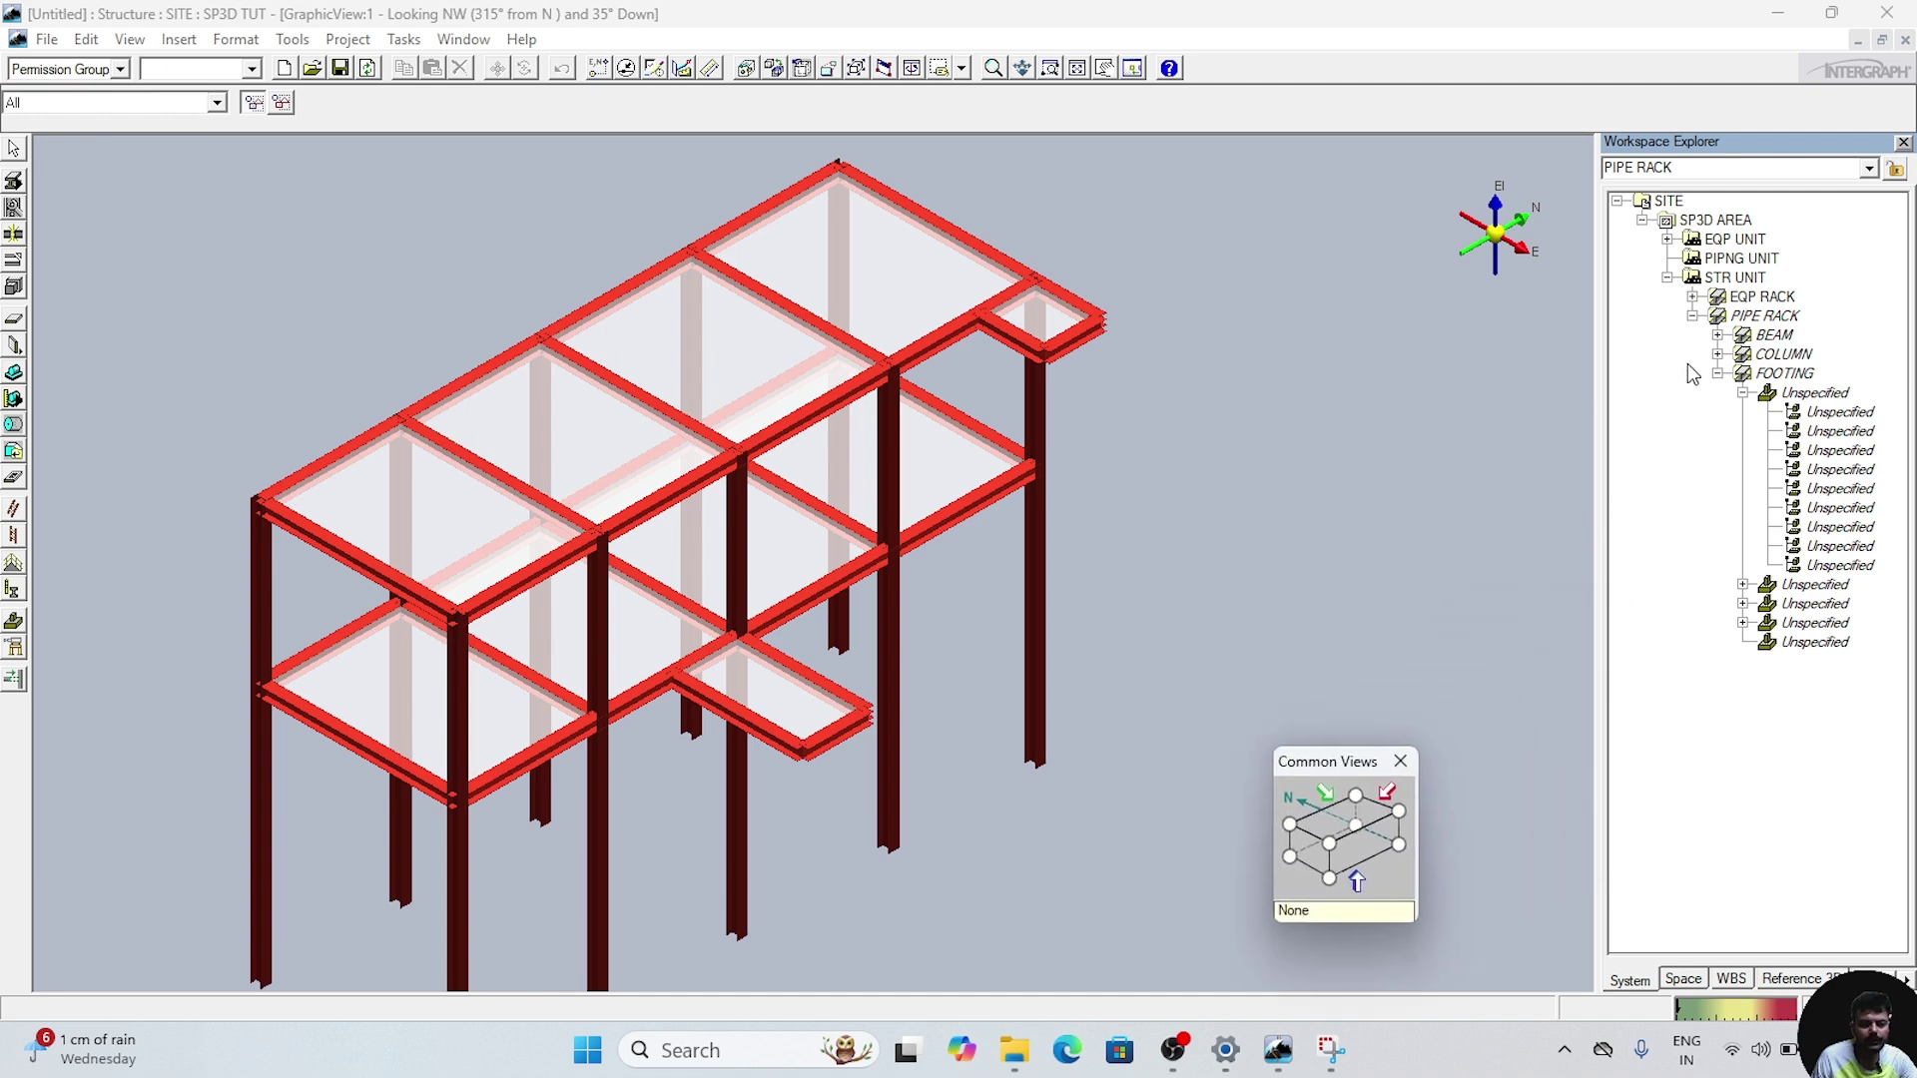
- Create a new system named STAIRS under EQP RACK and select it
double_click(1747, 297)
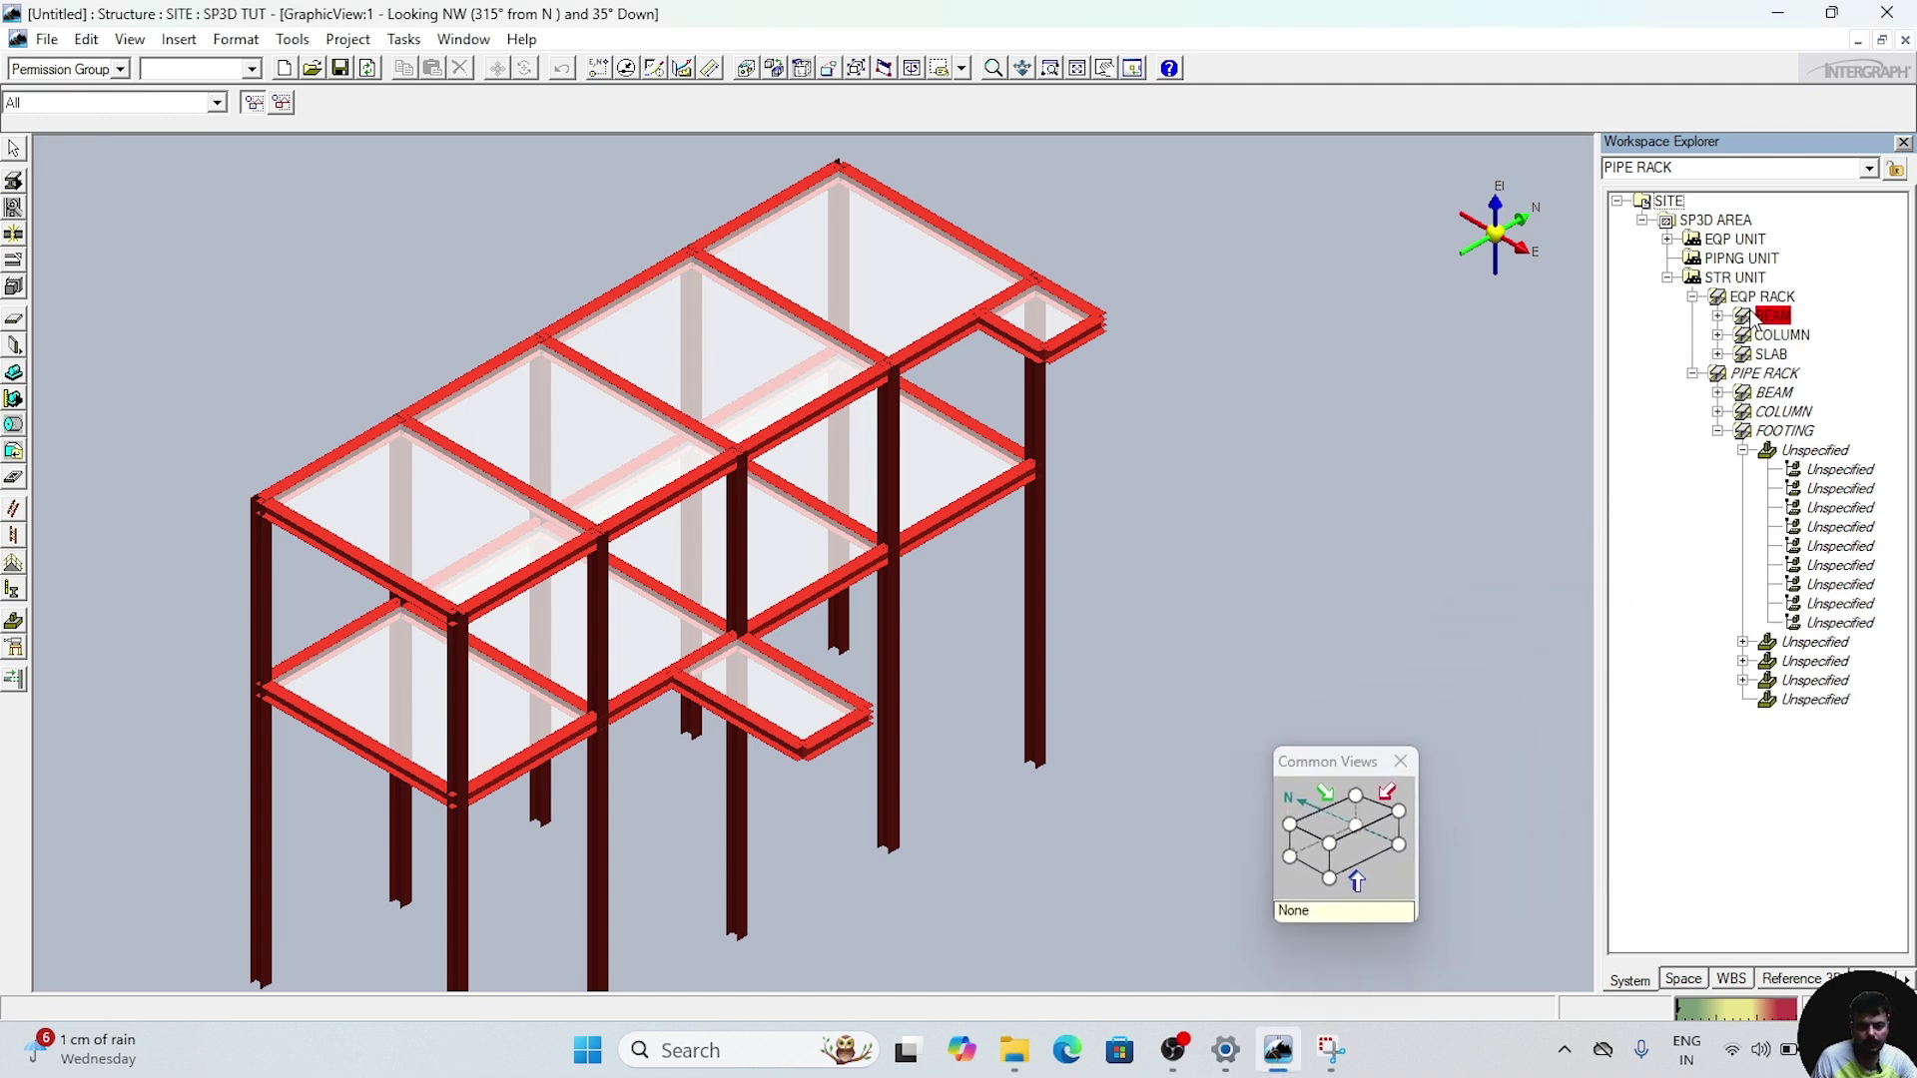
click(1762, 297)
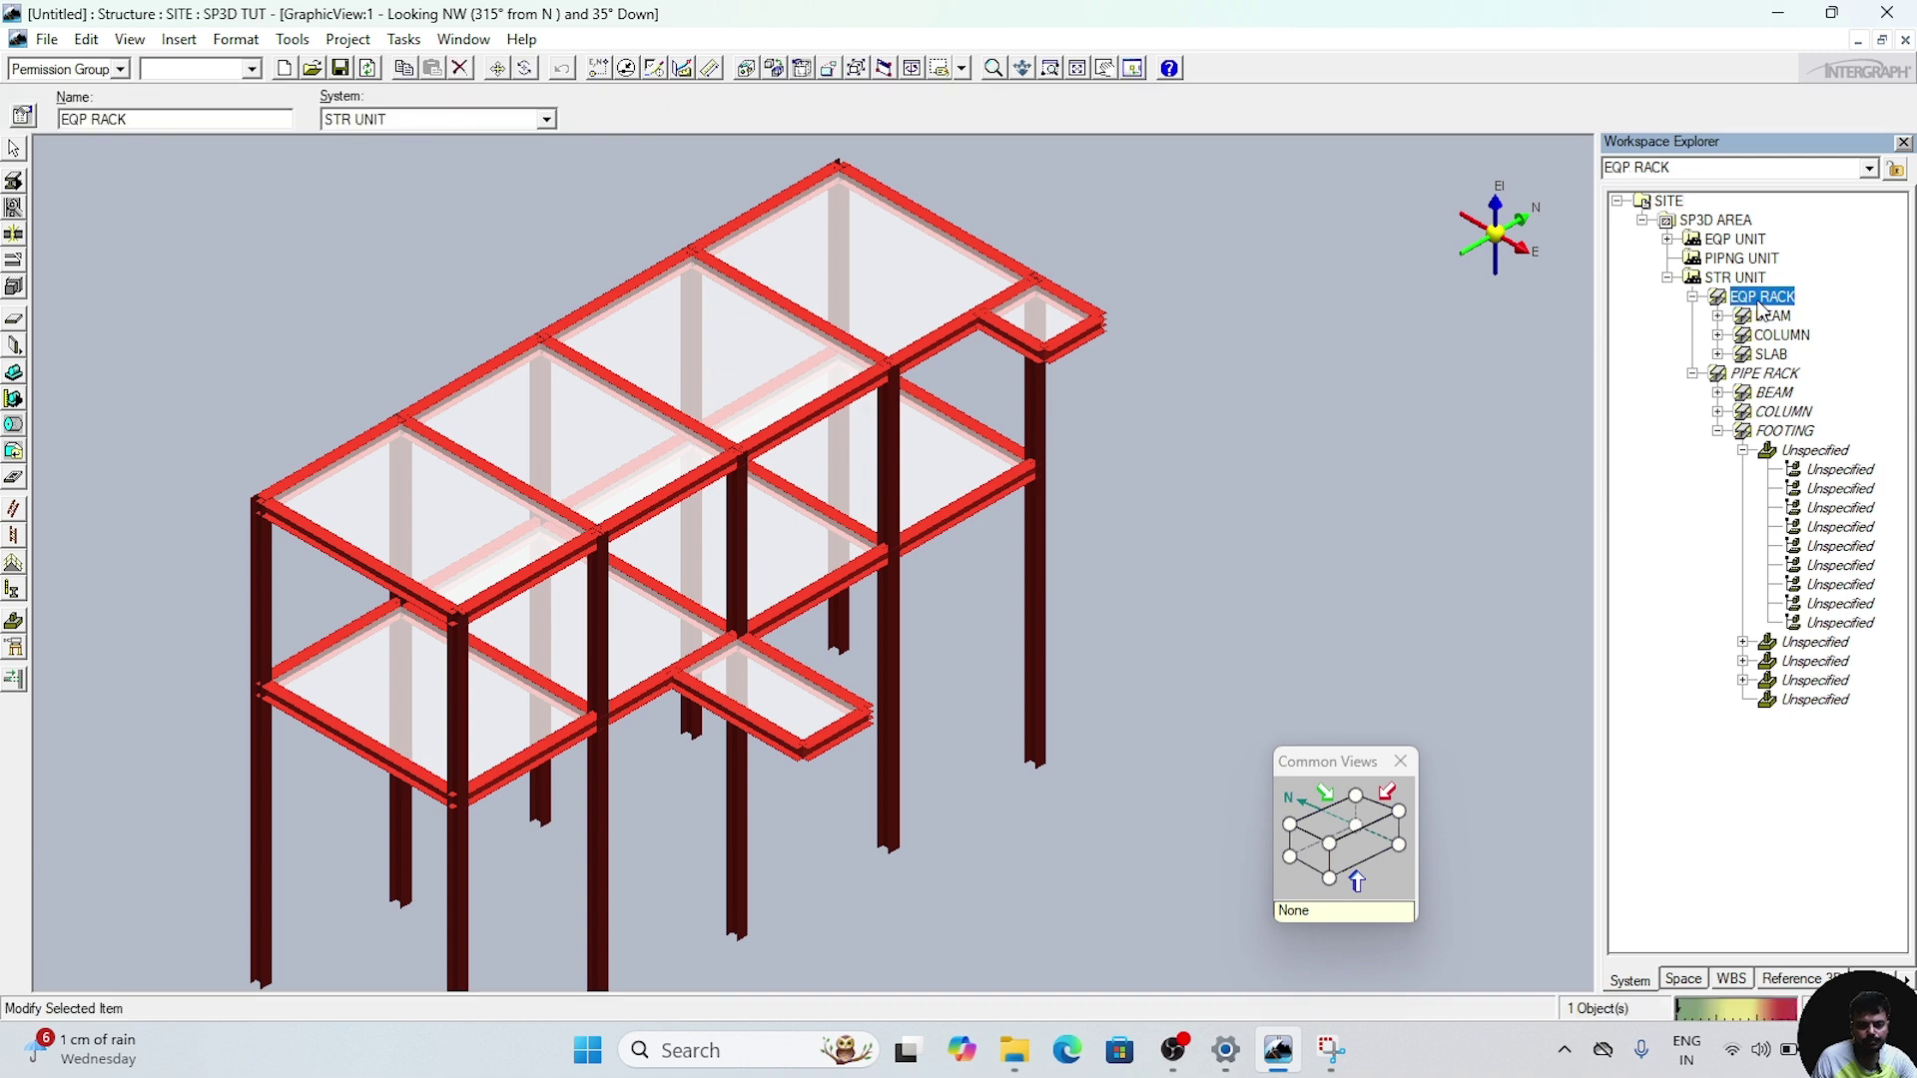
right_click(1762, 296)
mouse_move(1784, 315)
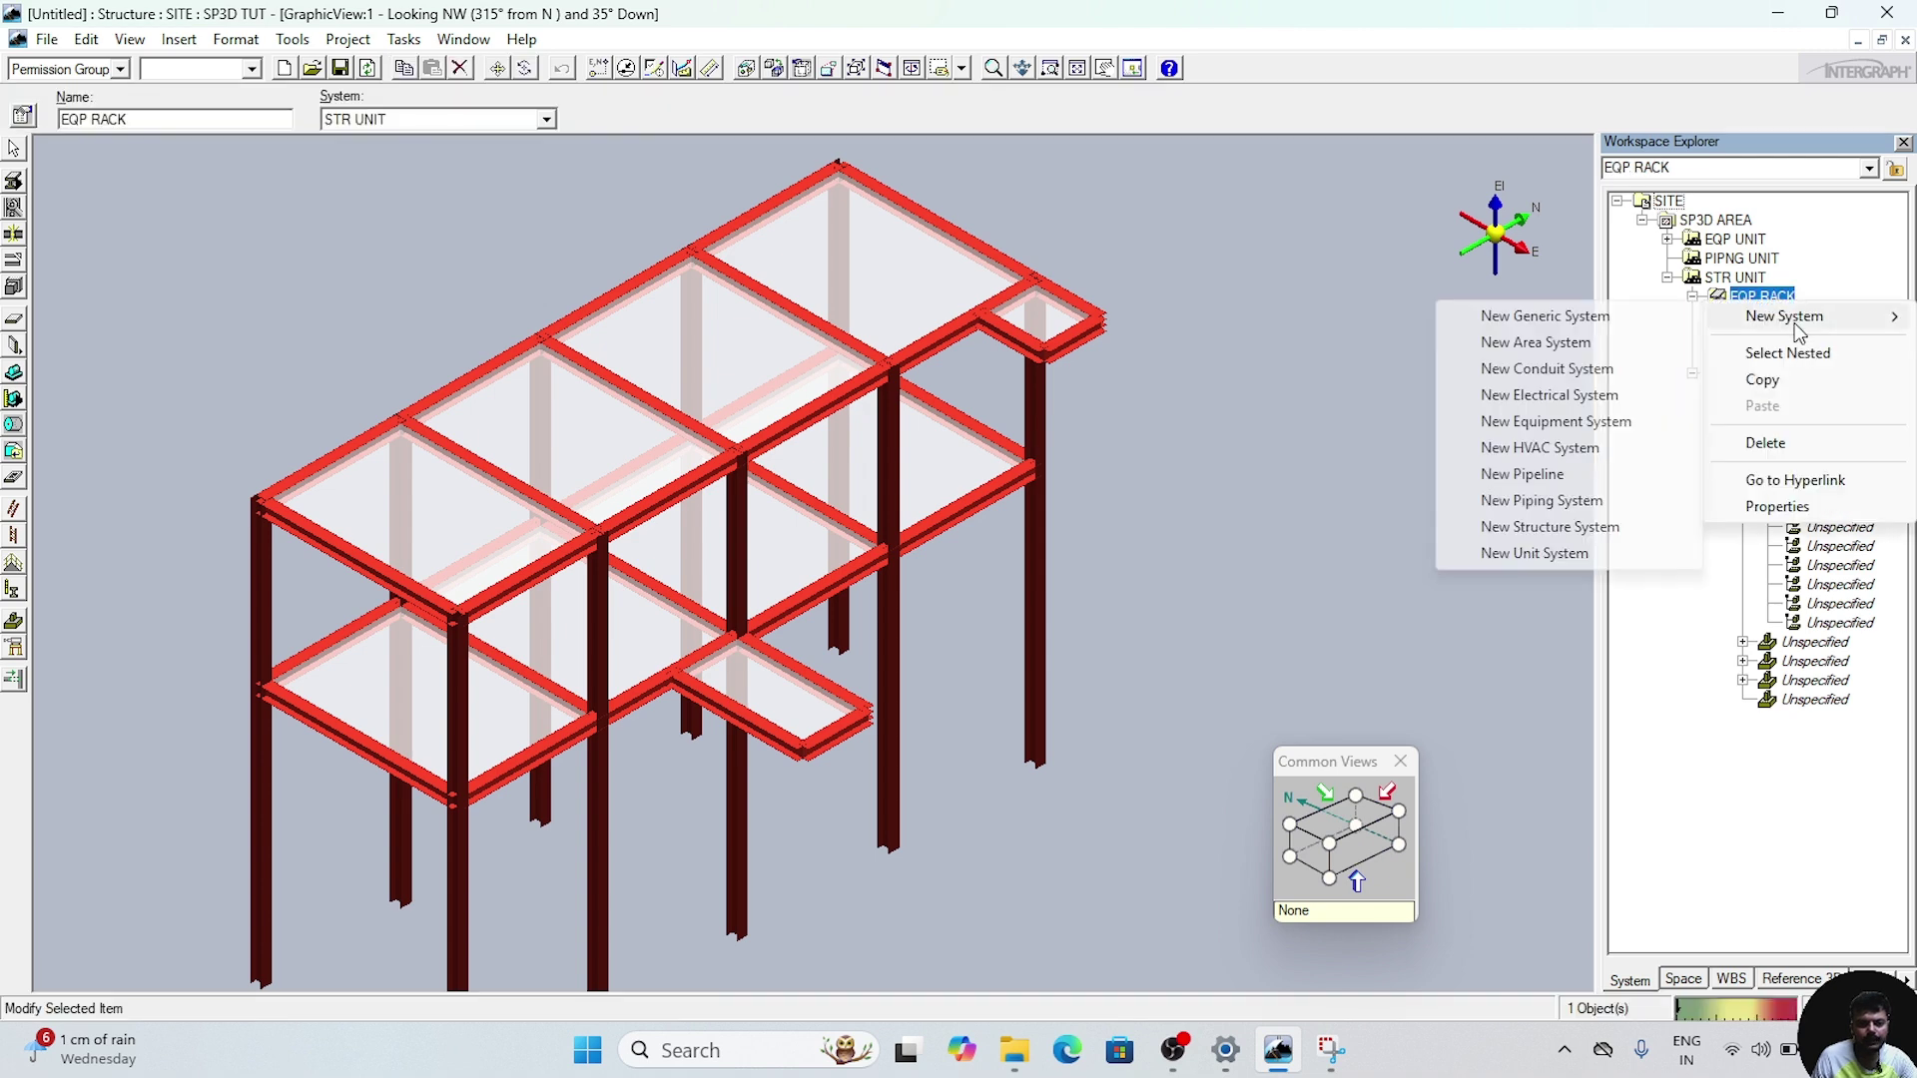
click(1510, 526)
click(1467, 452)
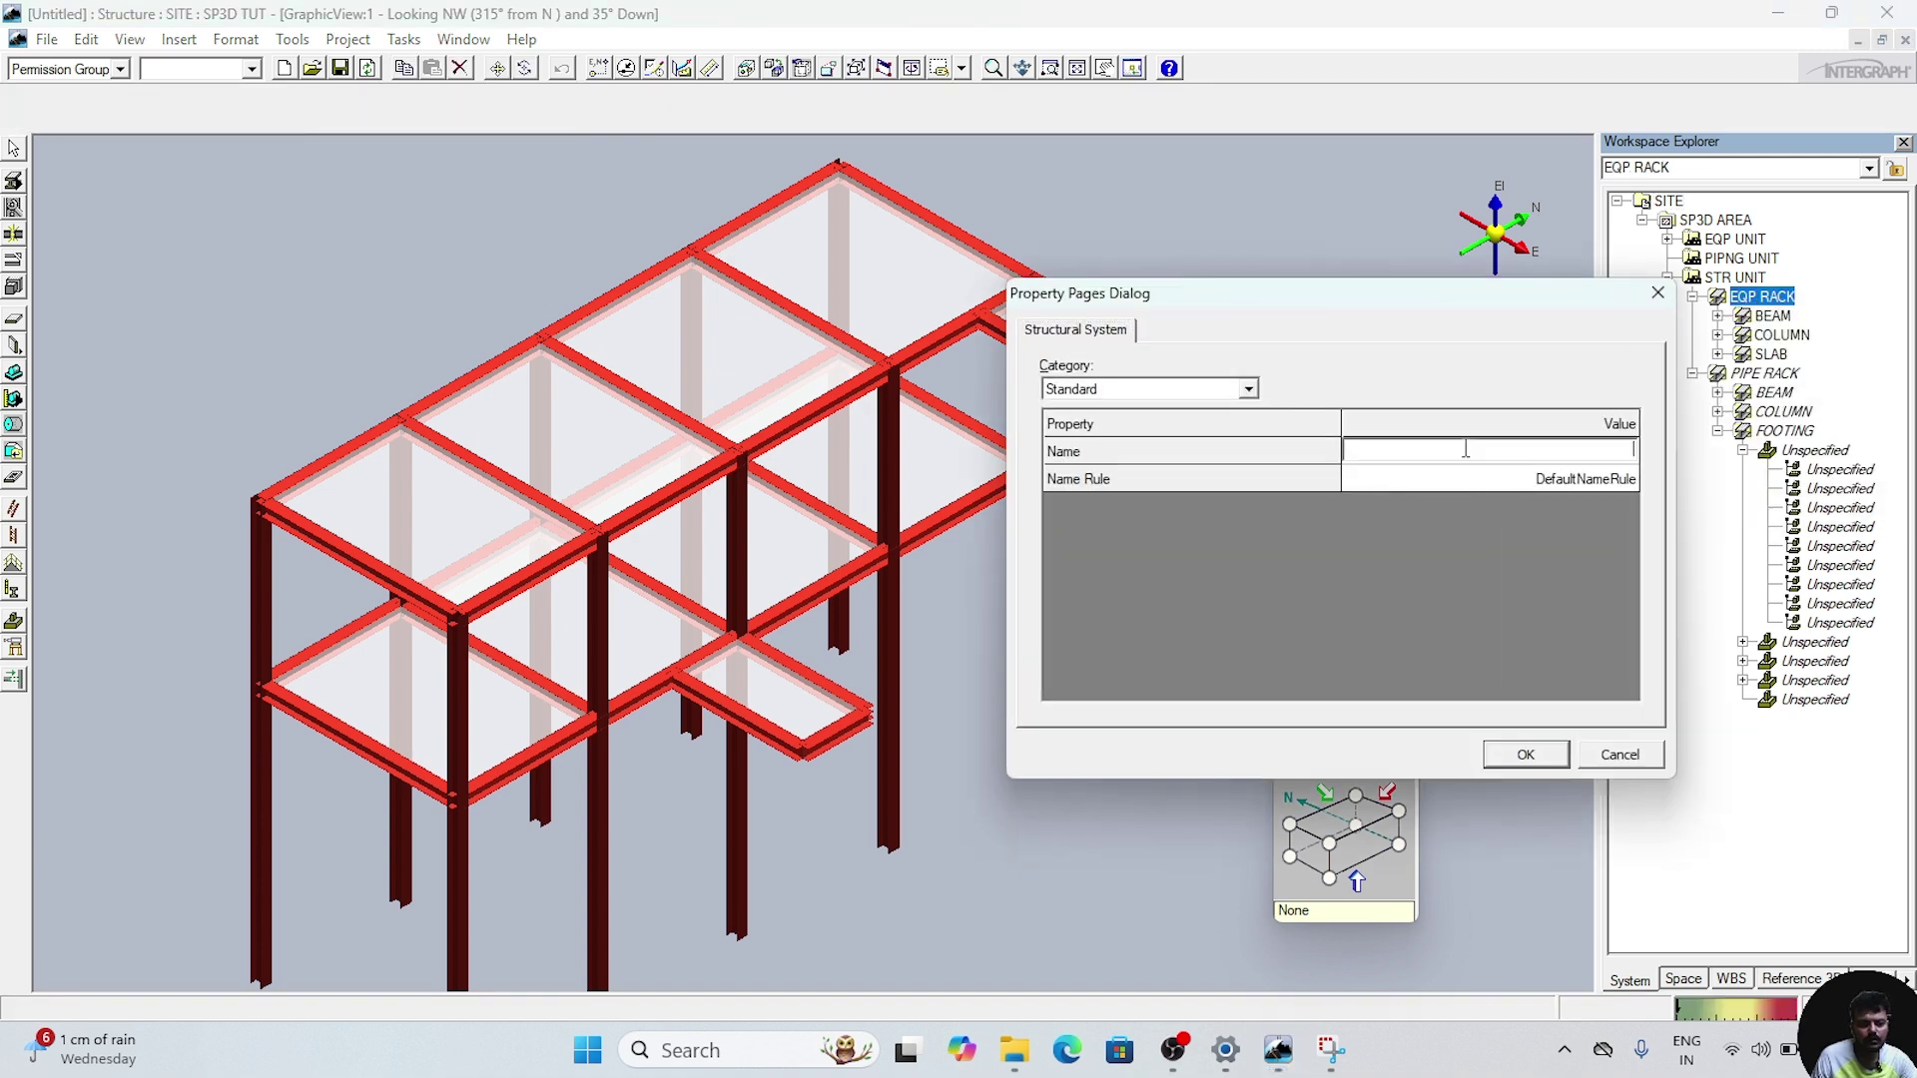
text(STAIRS)
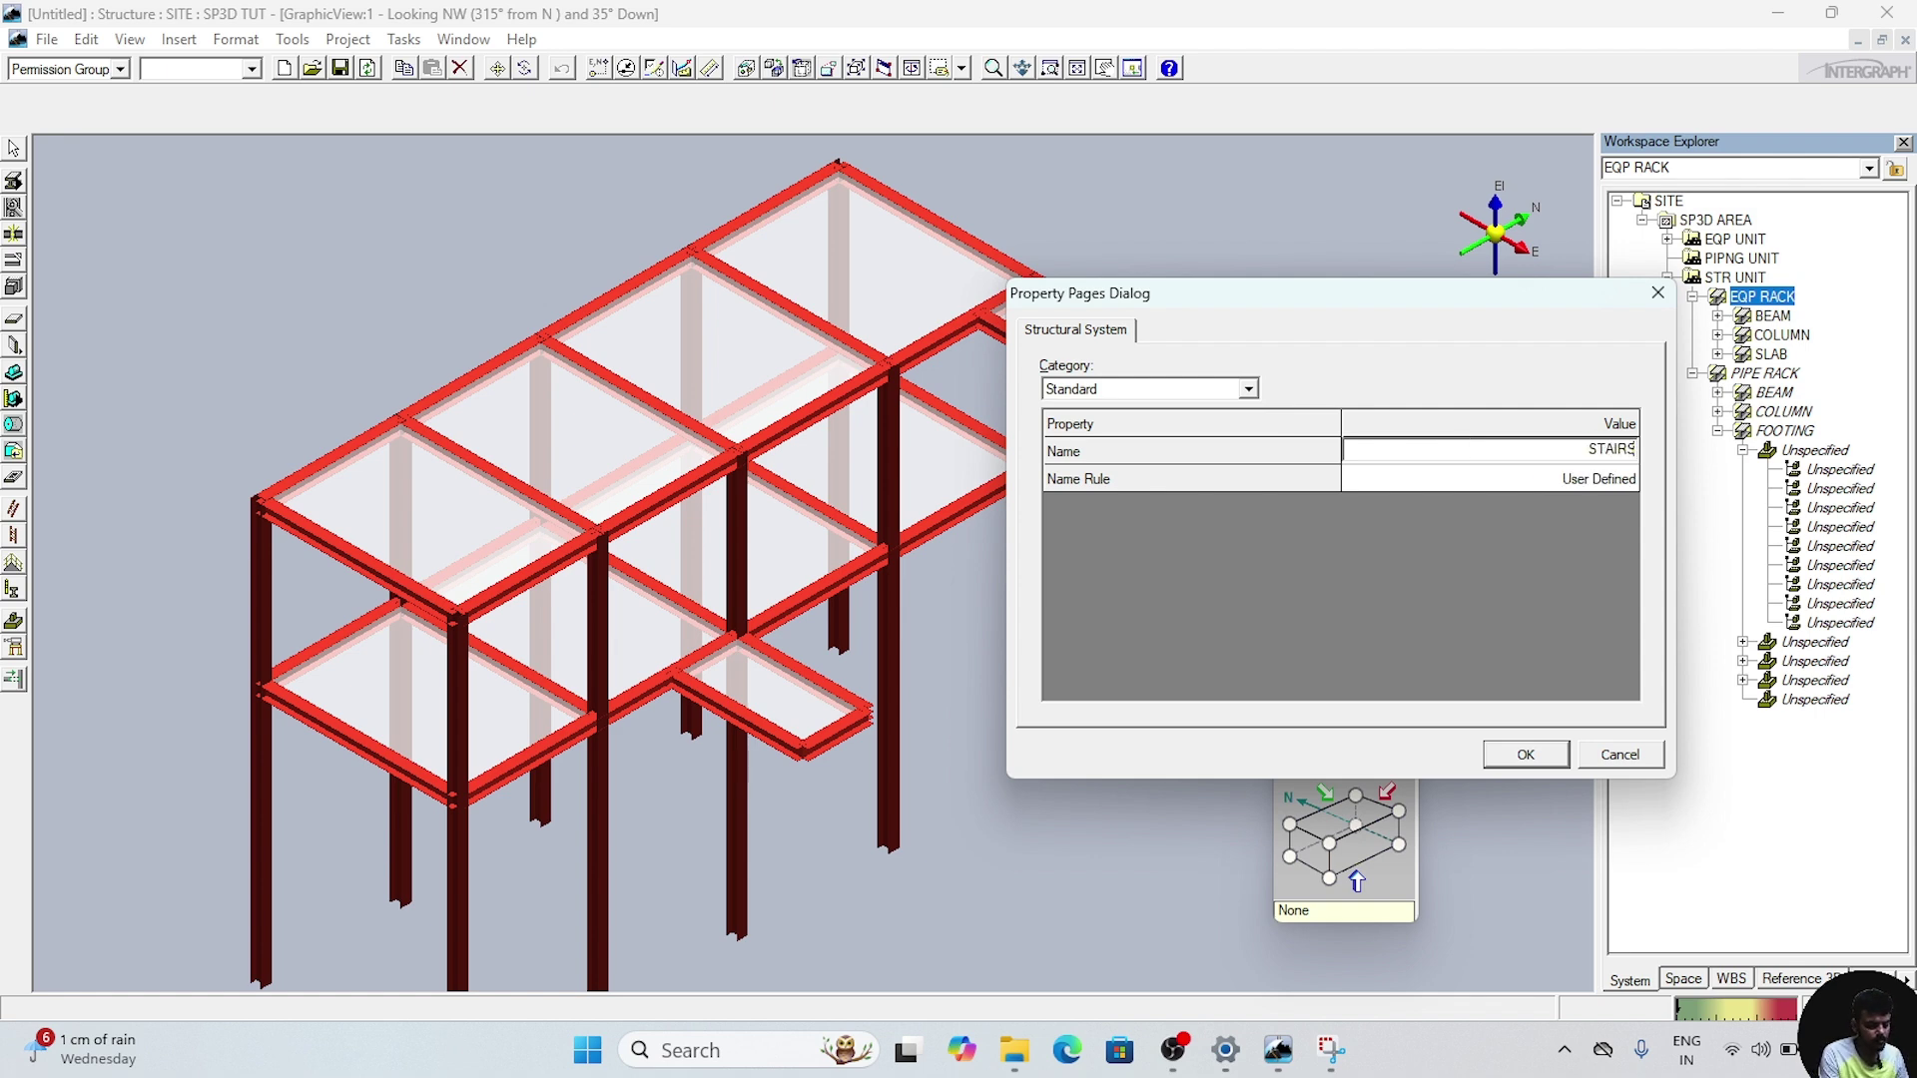
click(1527, 754)
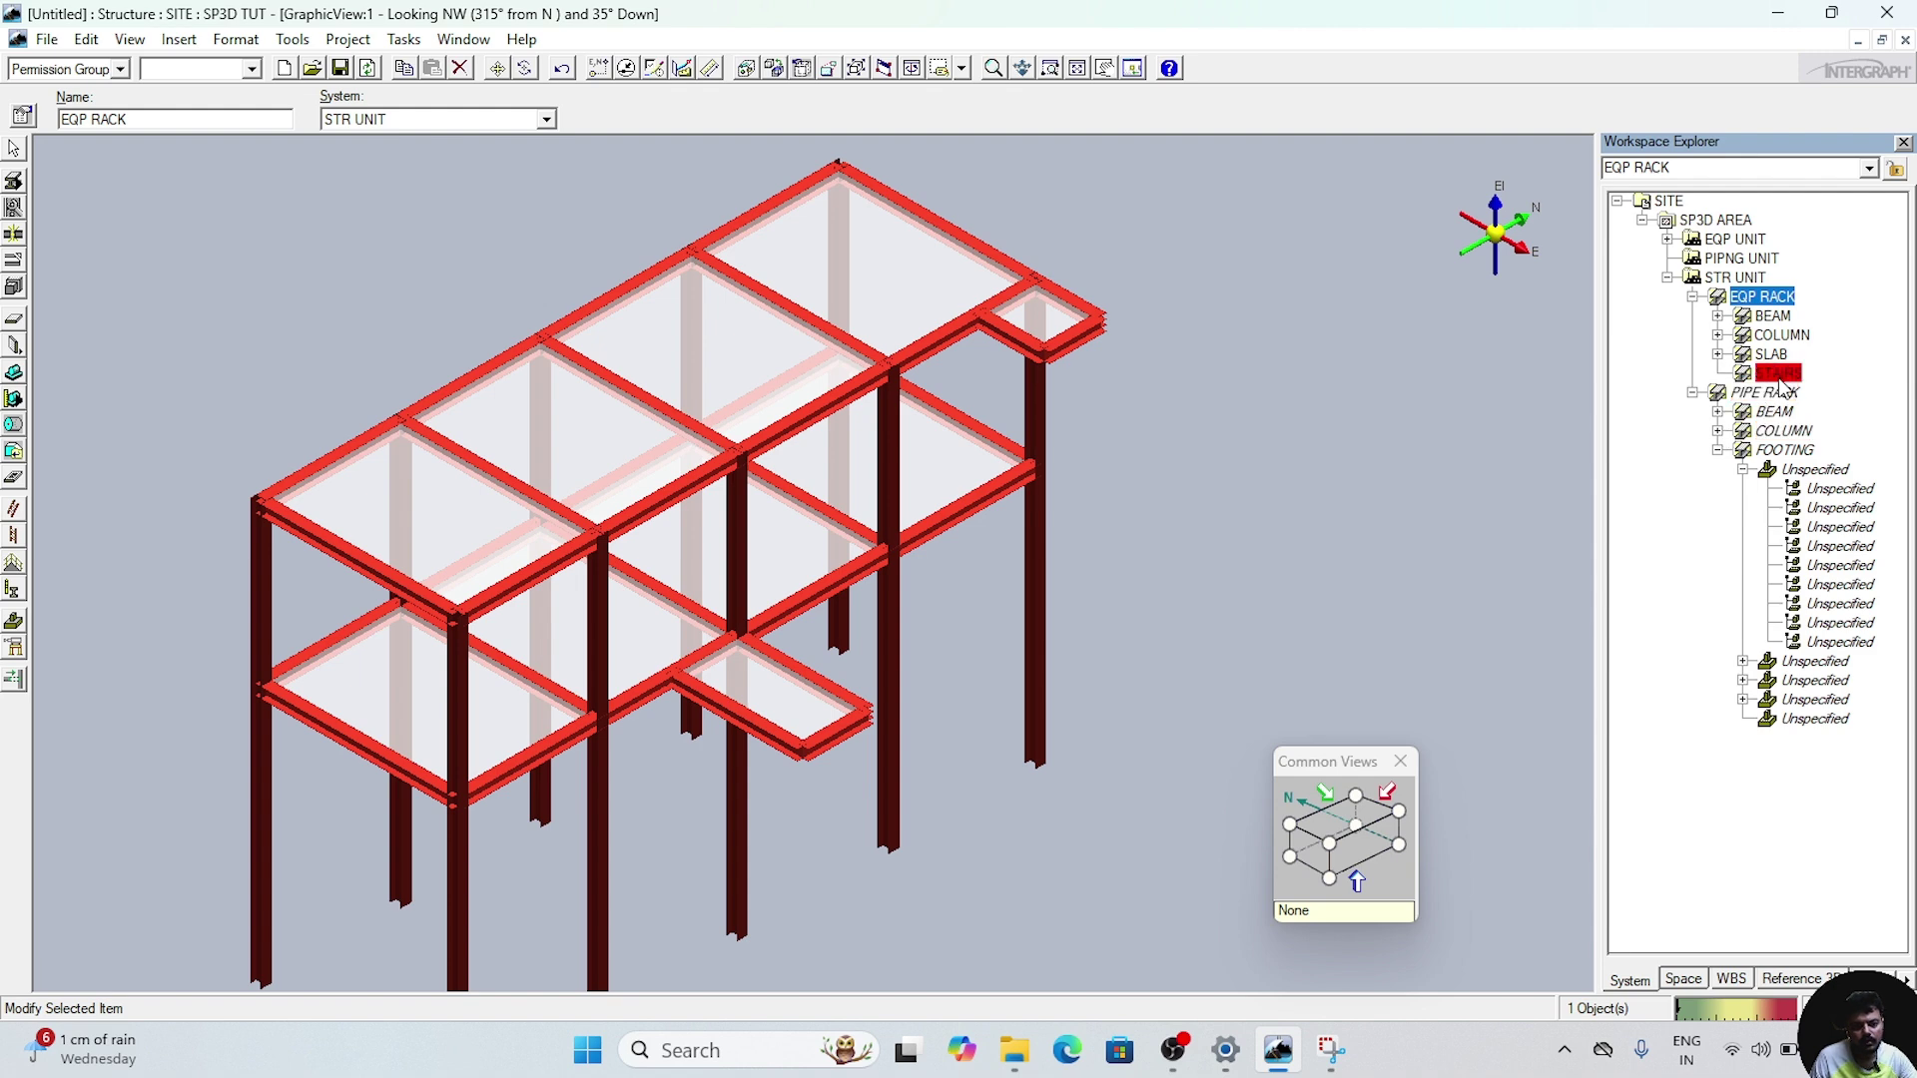
click(1778, 373)
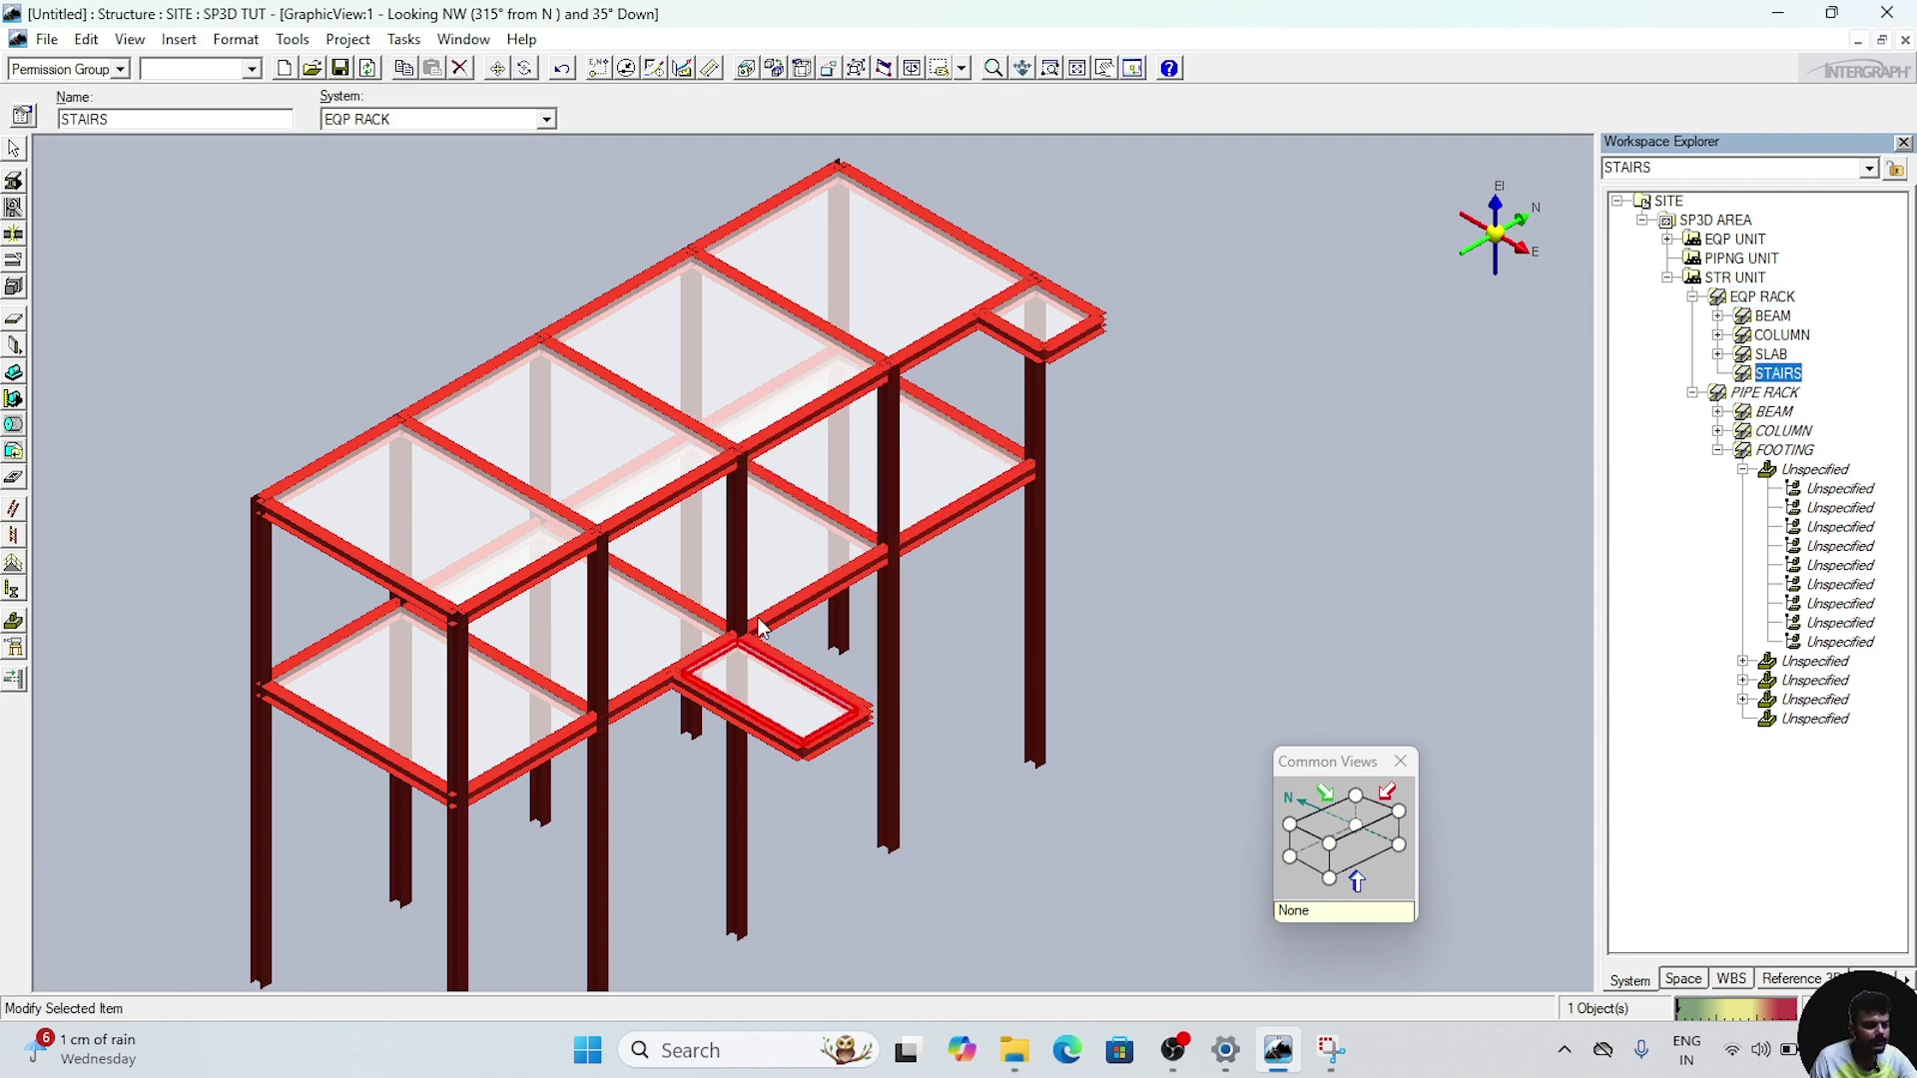
- Start a stair placement using the StairA1 part from Stairs > Stair TypeA
click(15, 509)
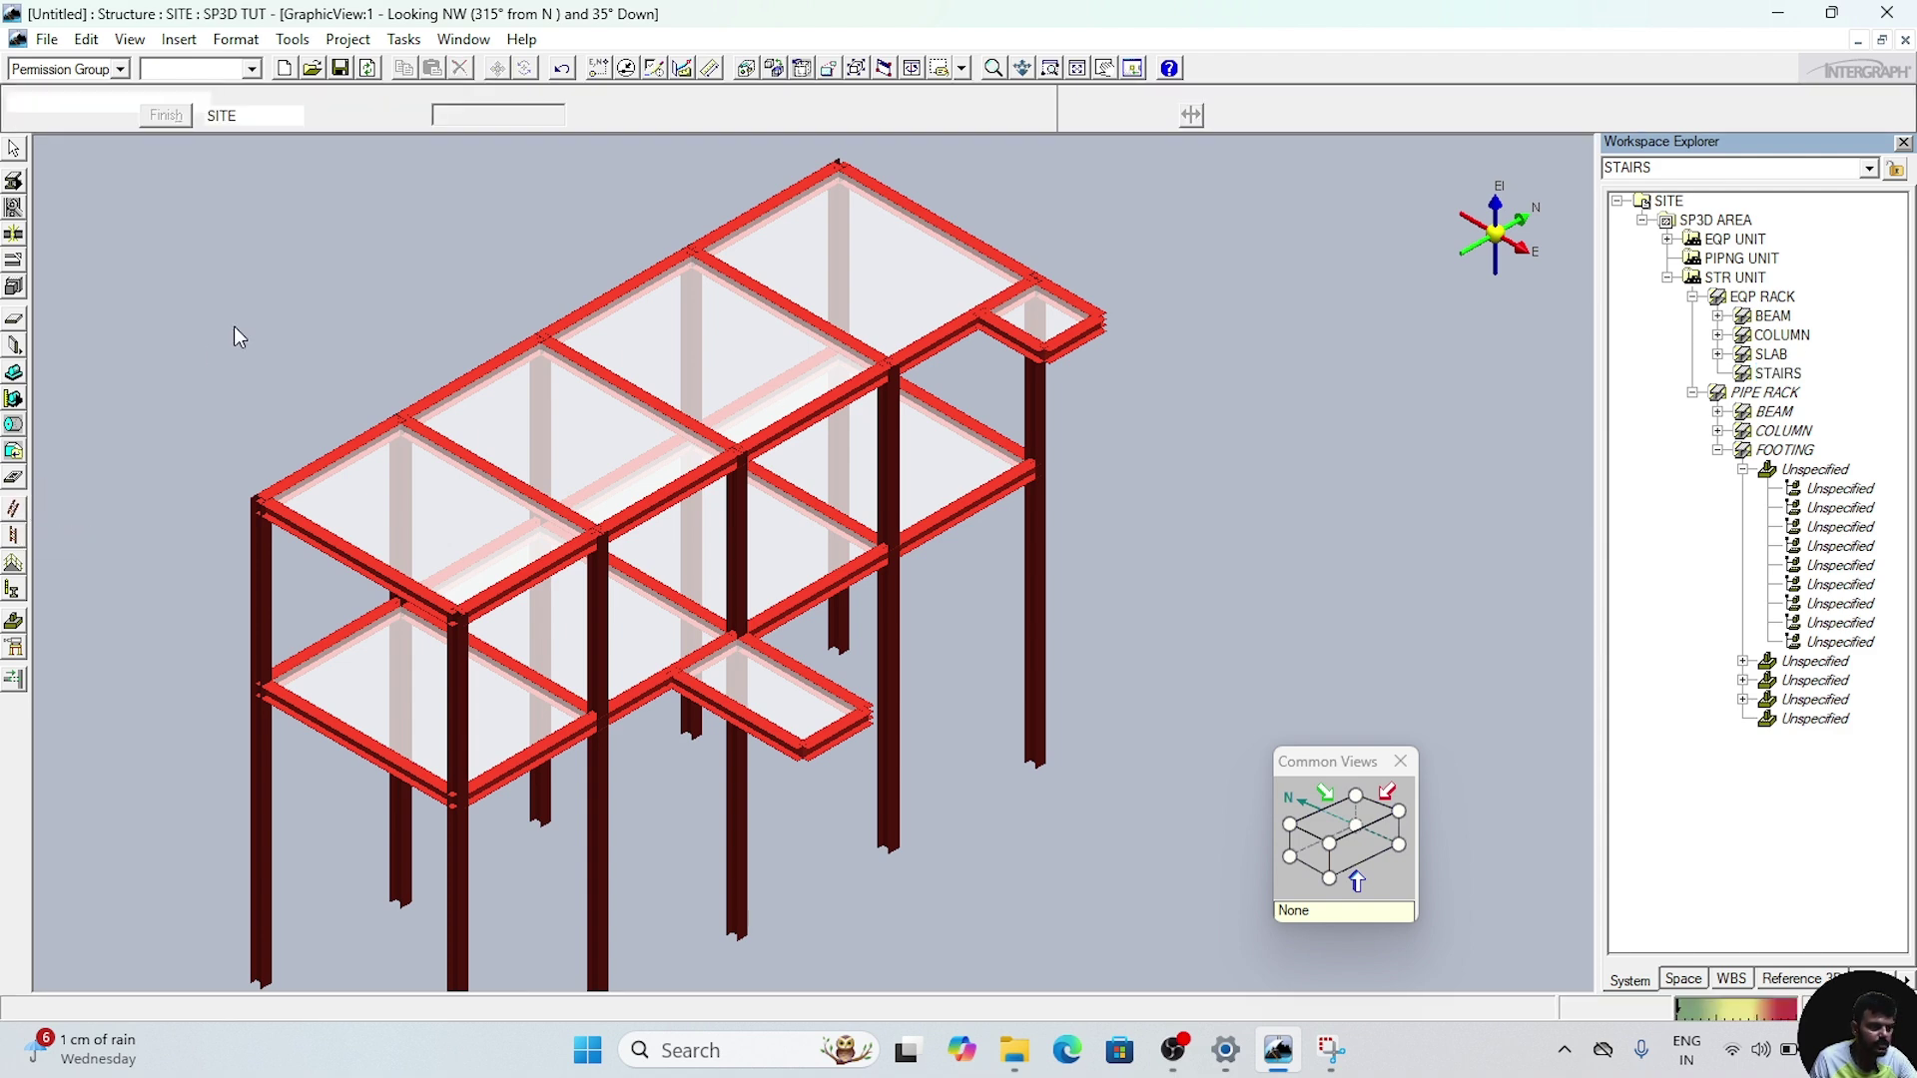
click(90, 113)
click(22, 111)
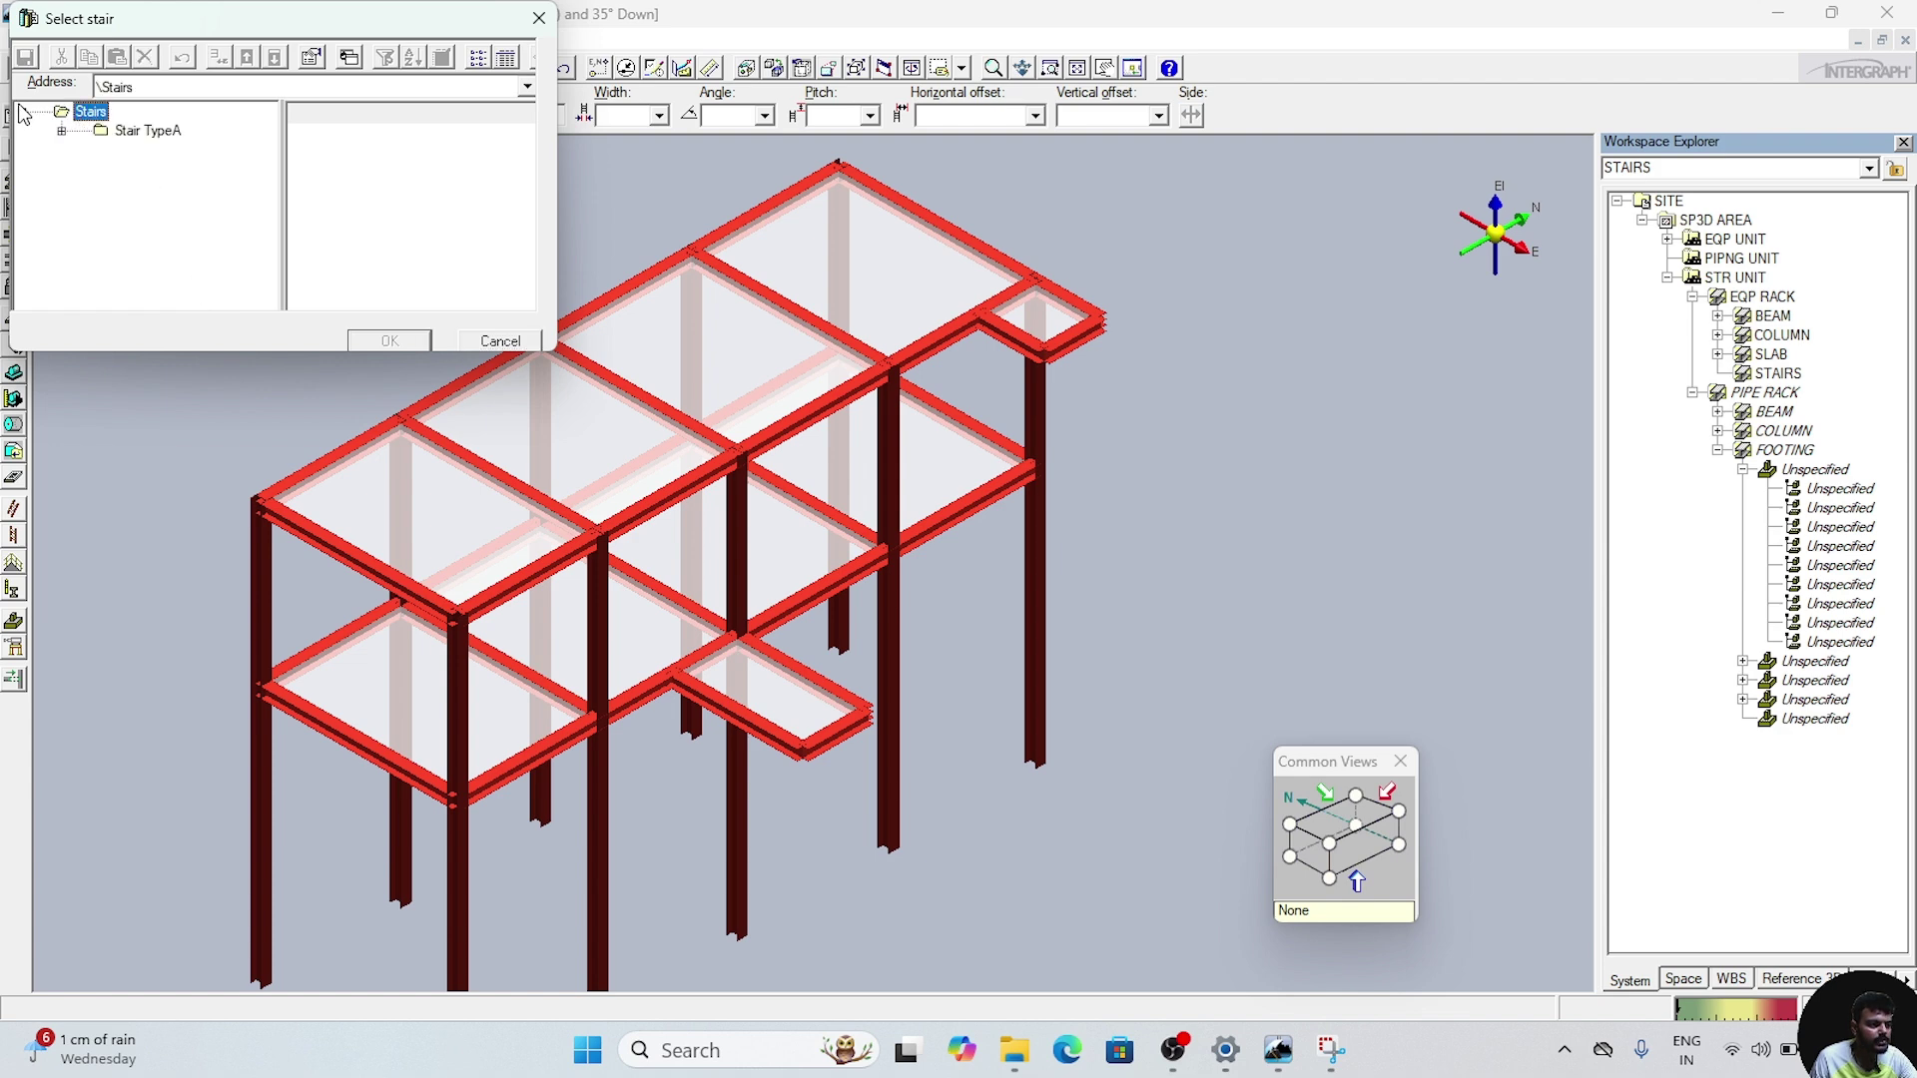
click(158, 137)
click(311, 133)
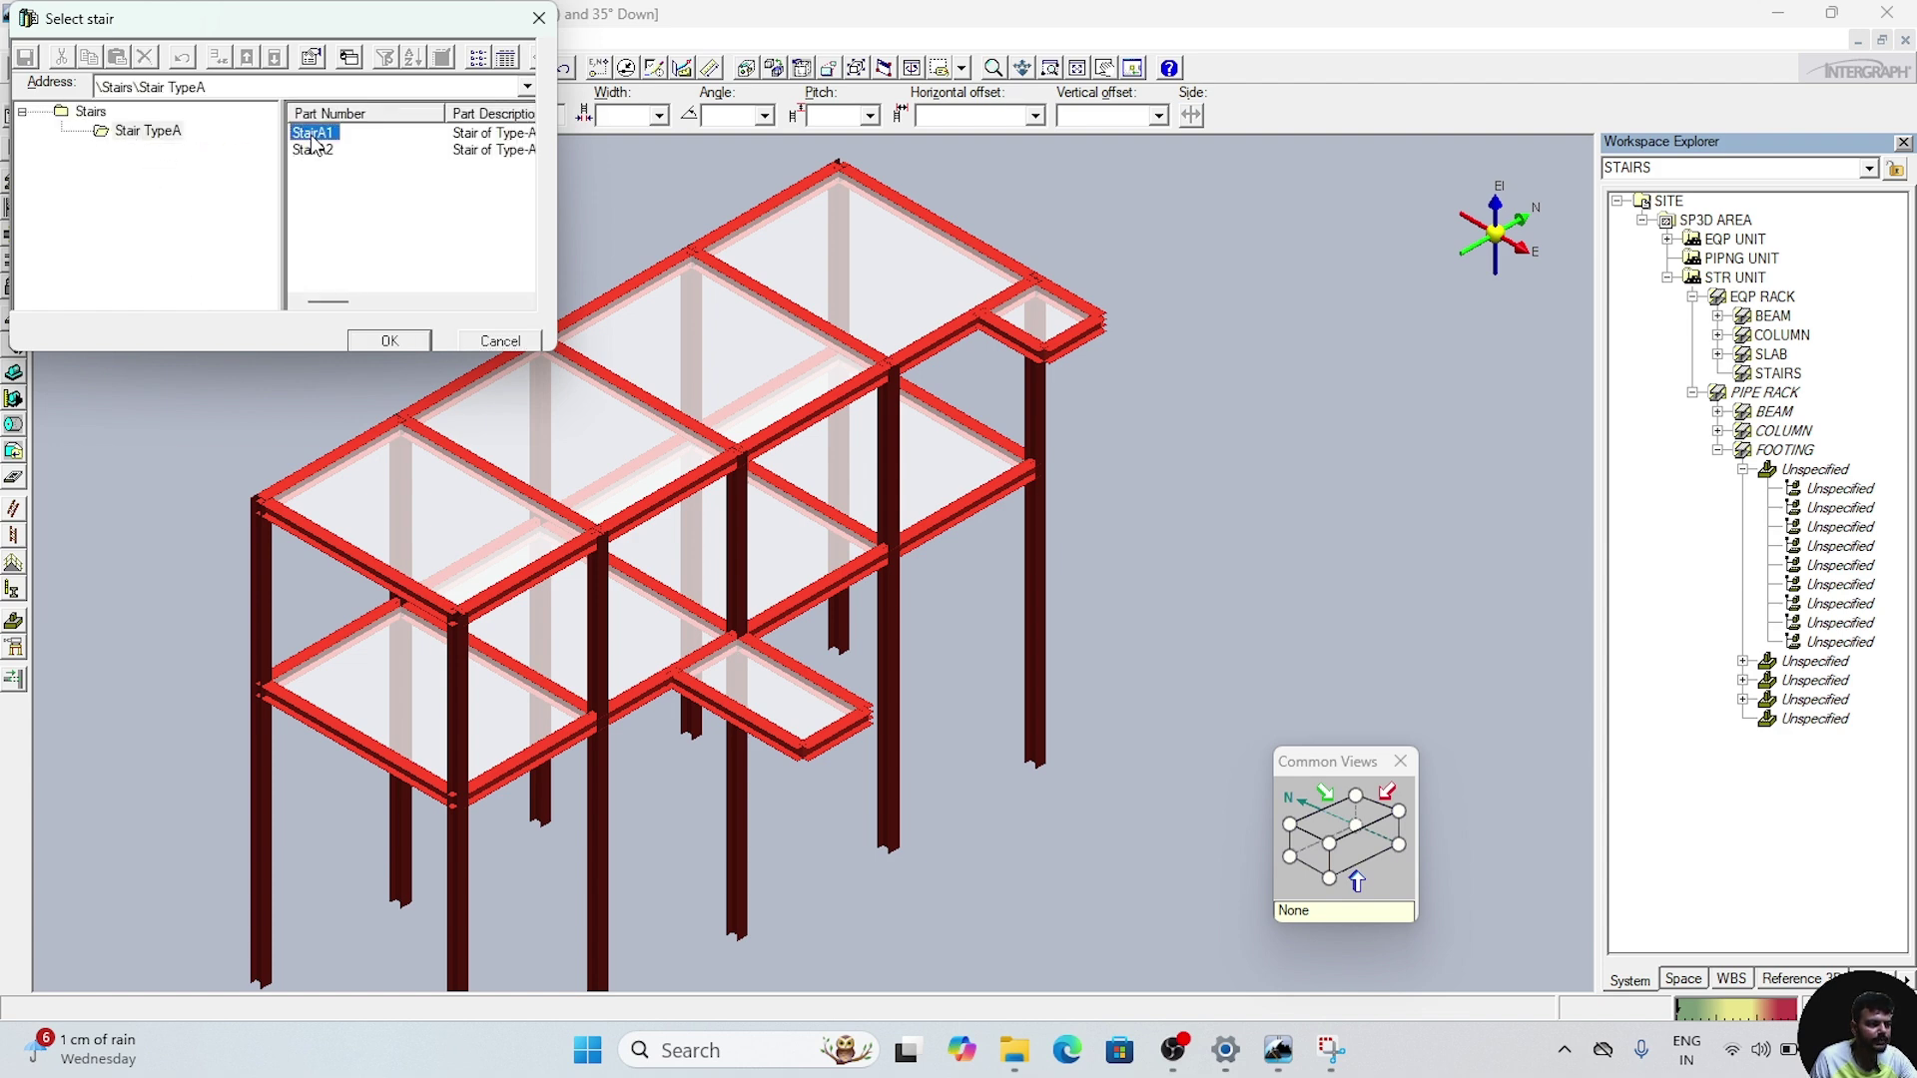
click(347, 59)
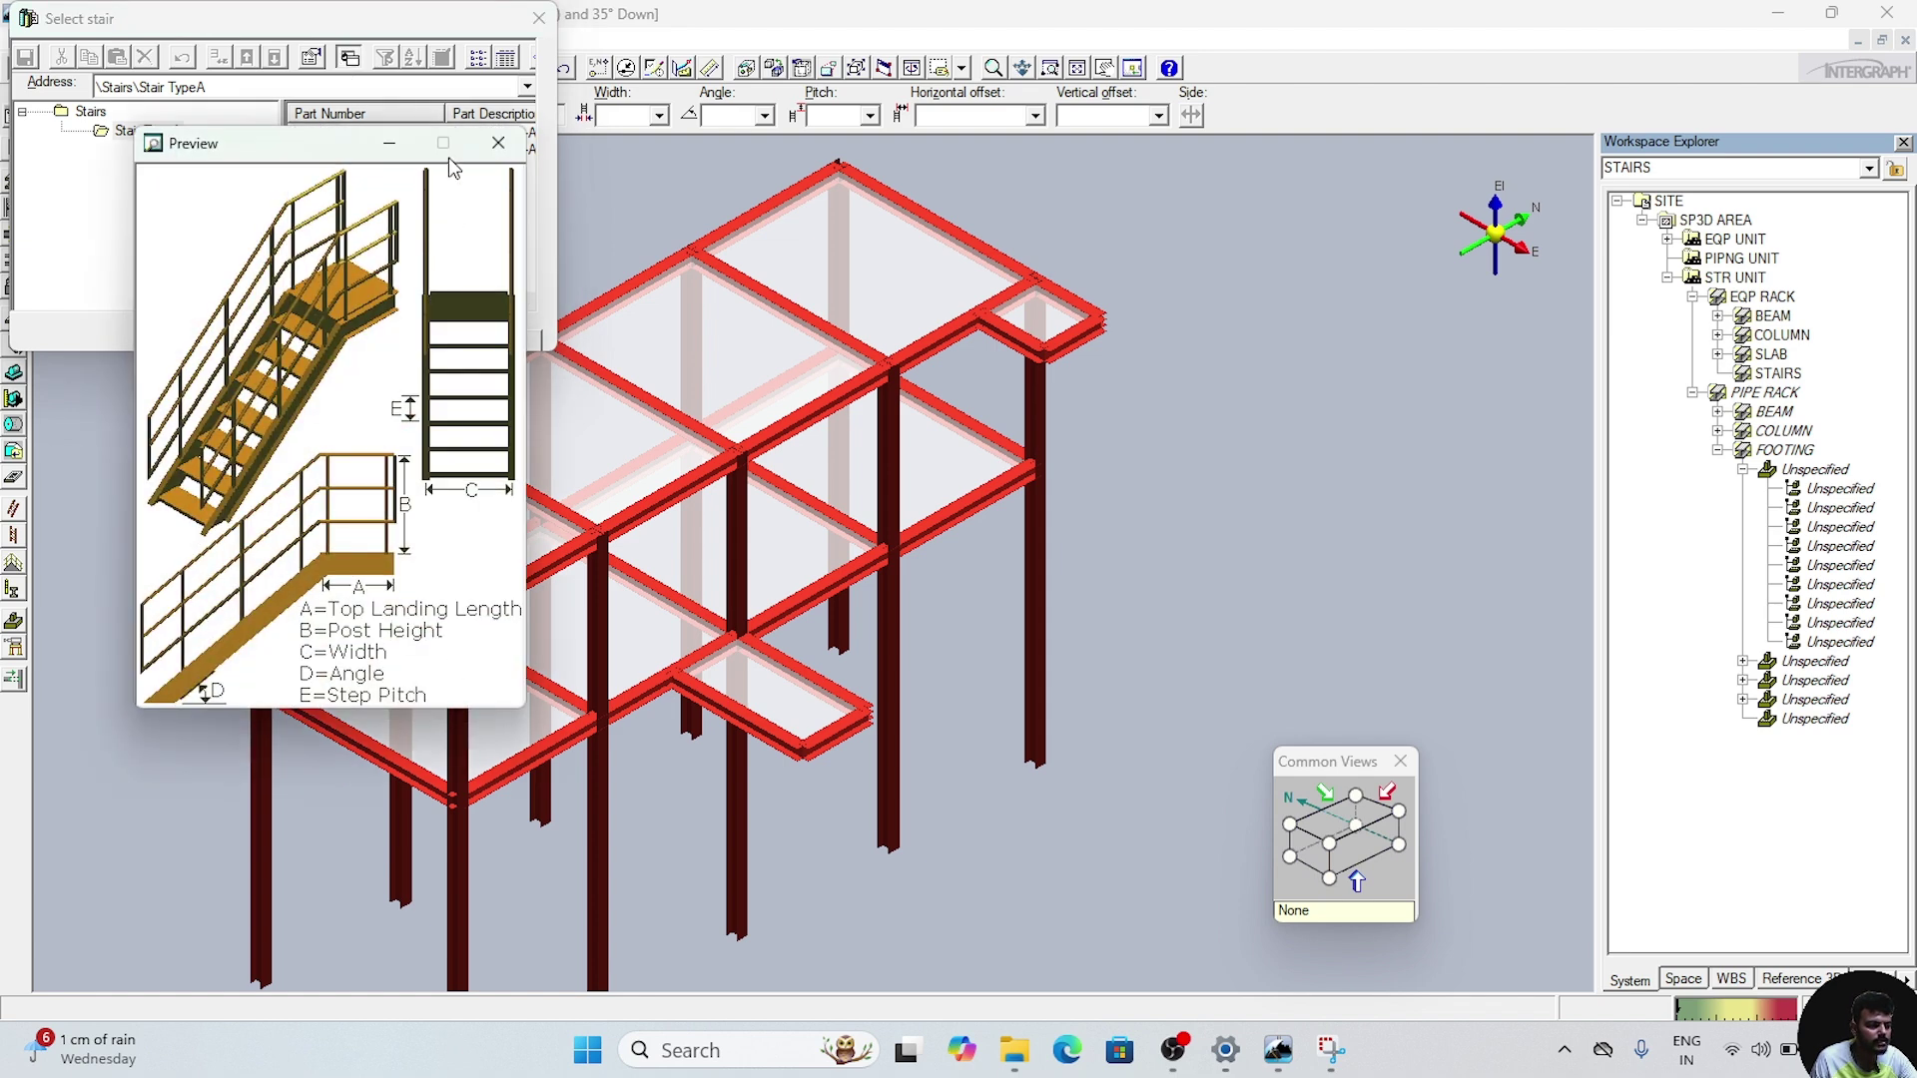
click(498, 143)
click(410, 339)
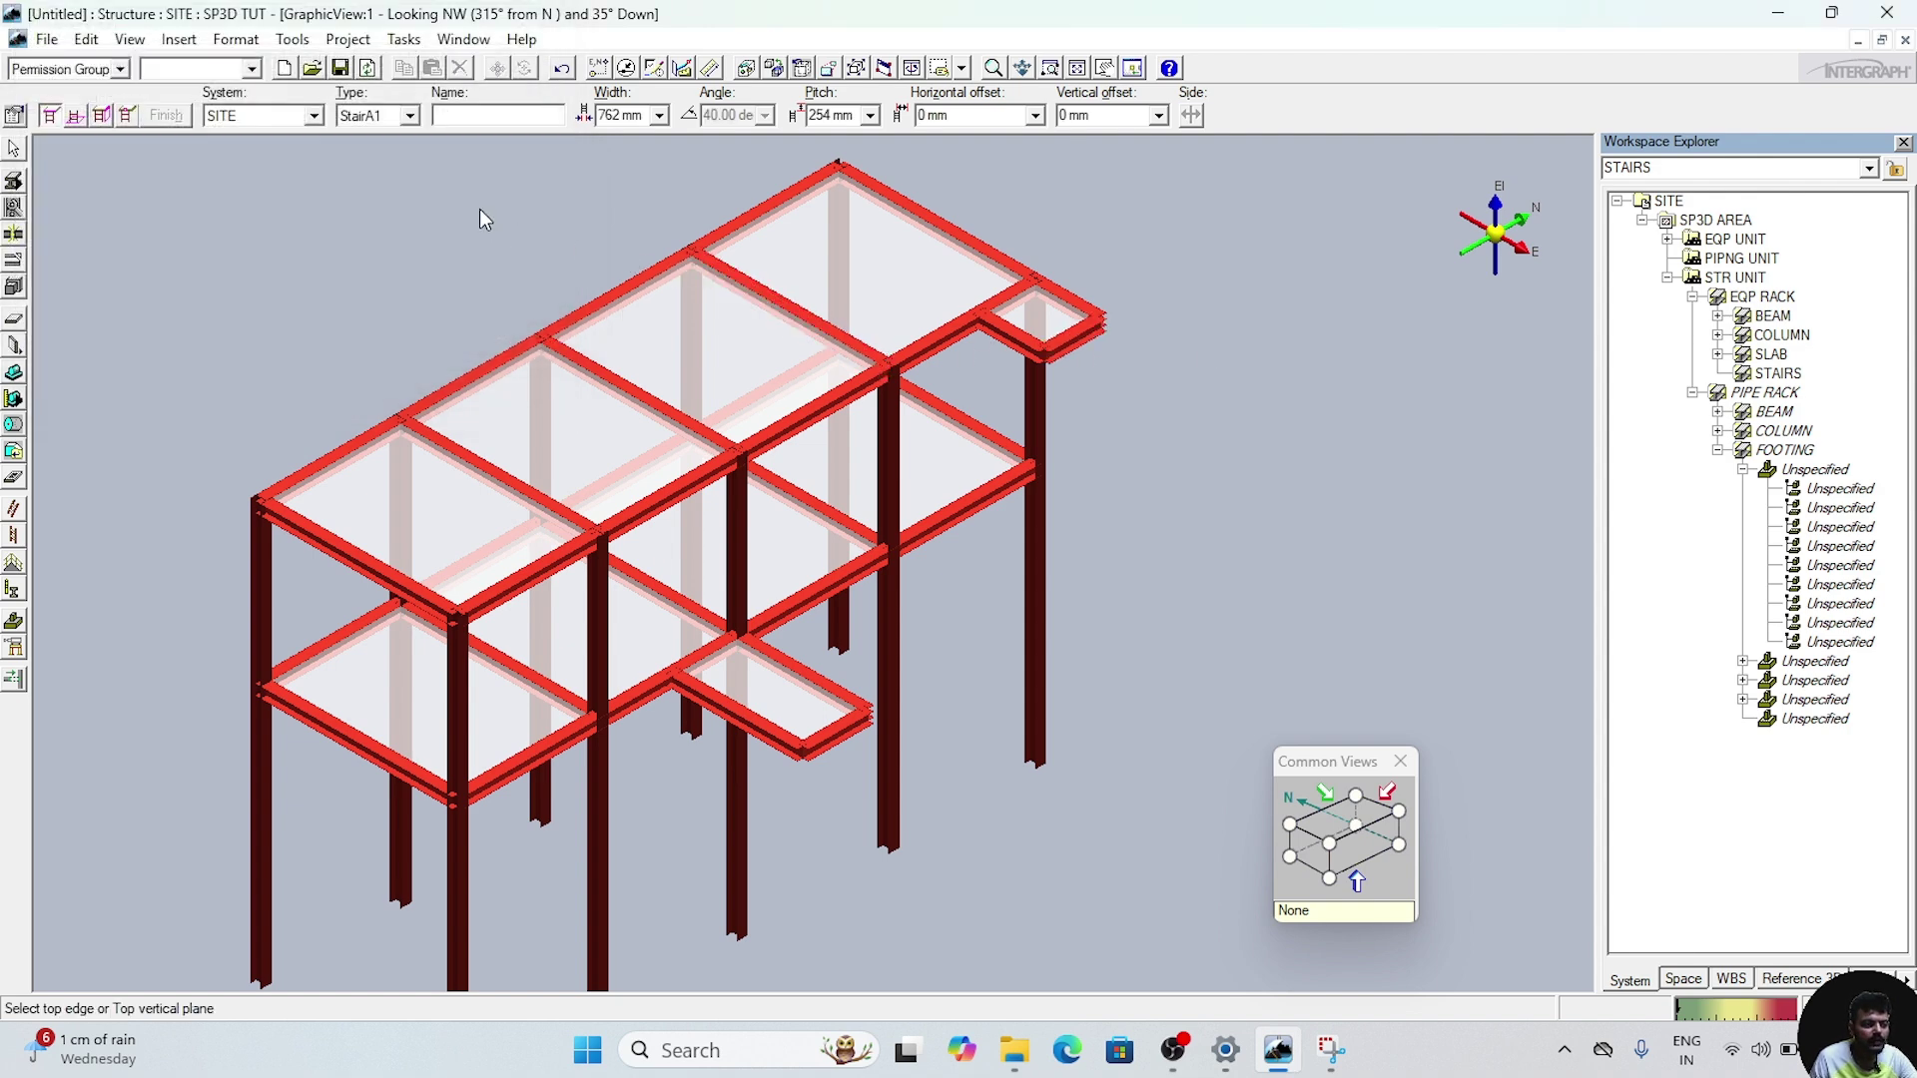
- Assign the stair to the STAIRS system under SP3D AREA > STR UNIT > EQP RACK
click(313, 115)
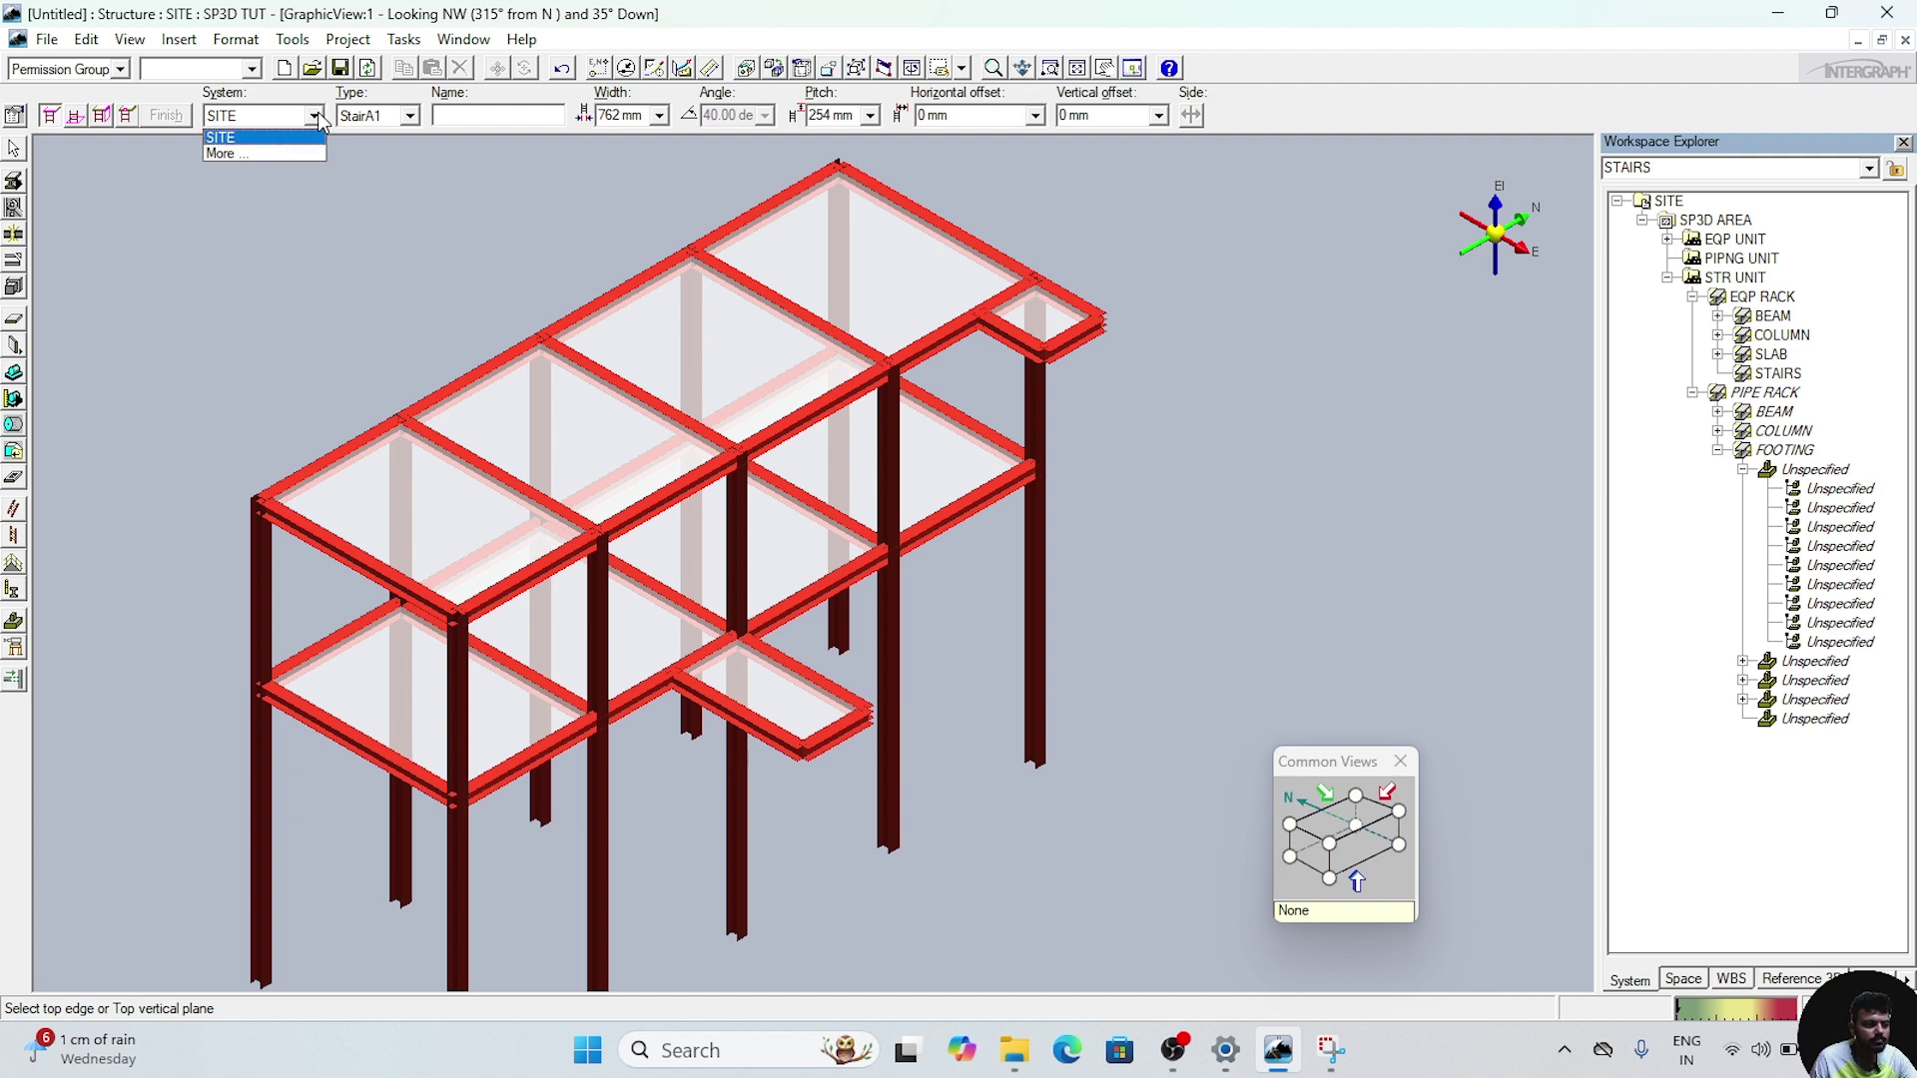
click(272, 150)
click(199, 258)
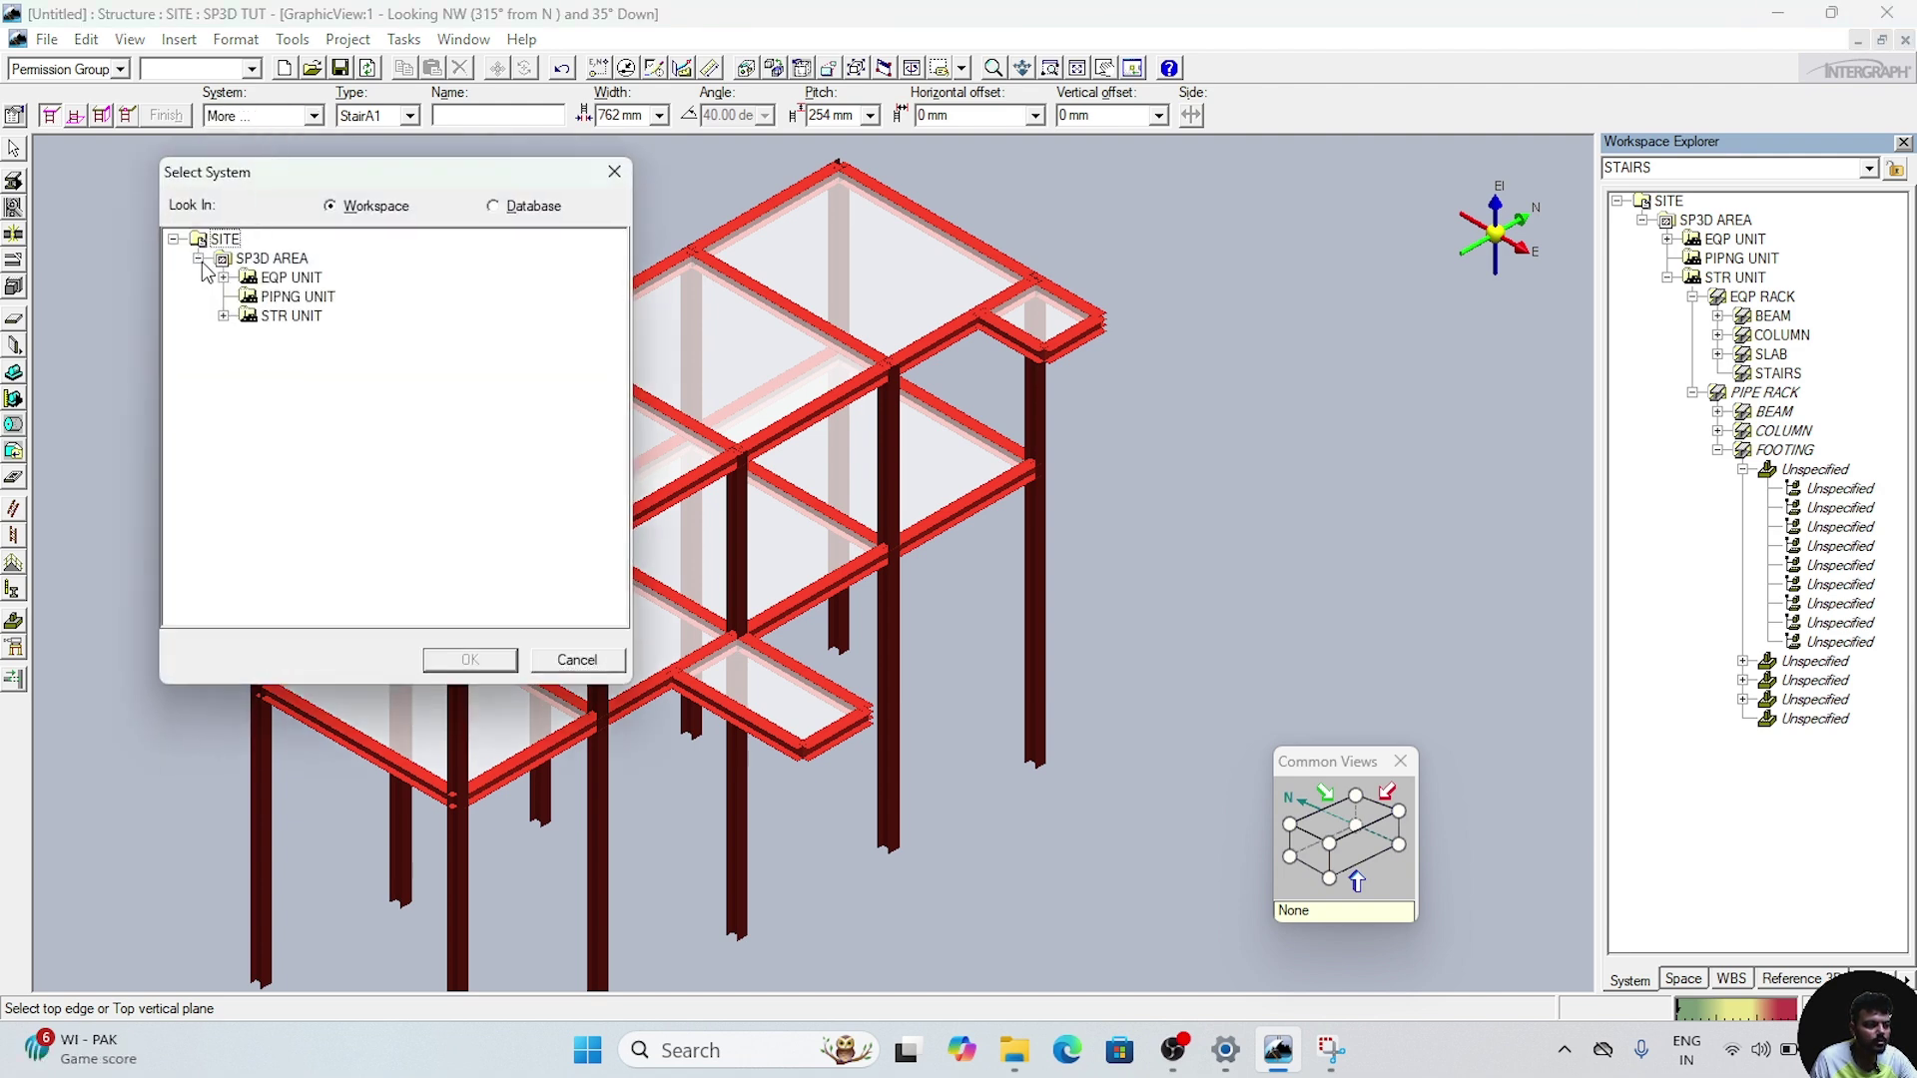
click(223, 316)
click(249, 336)
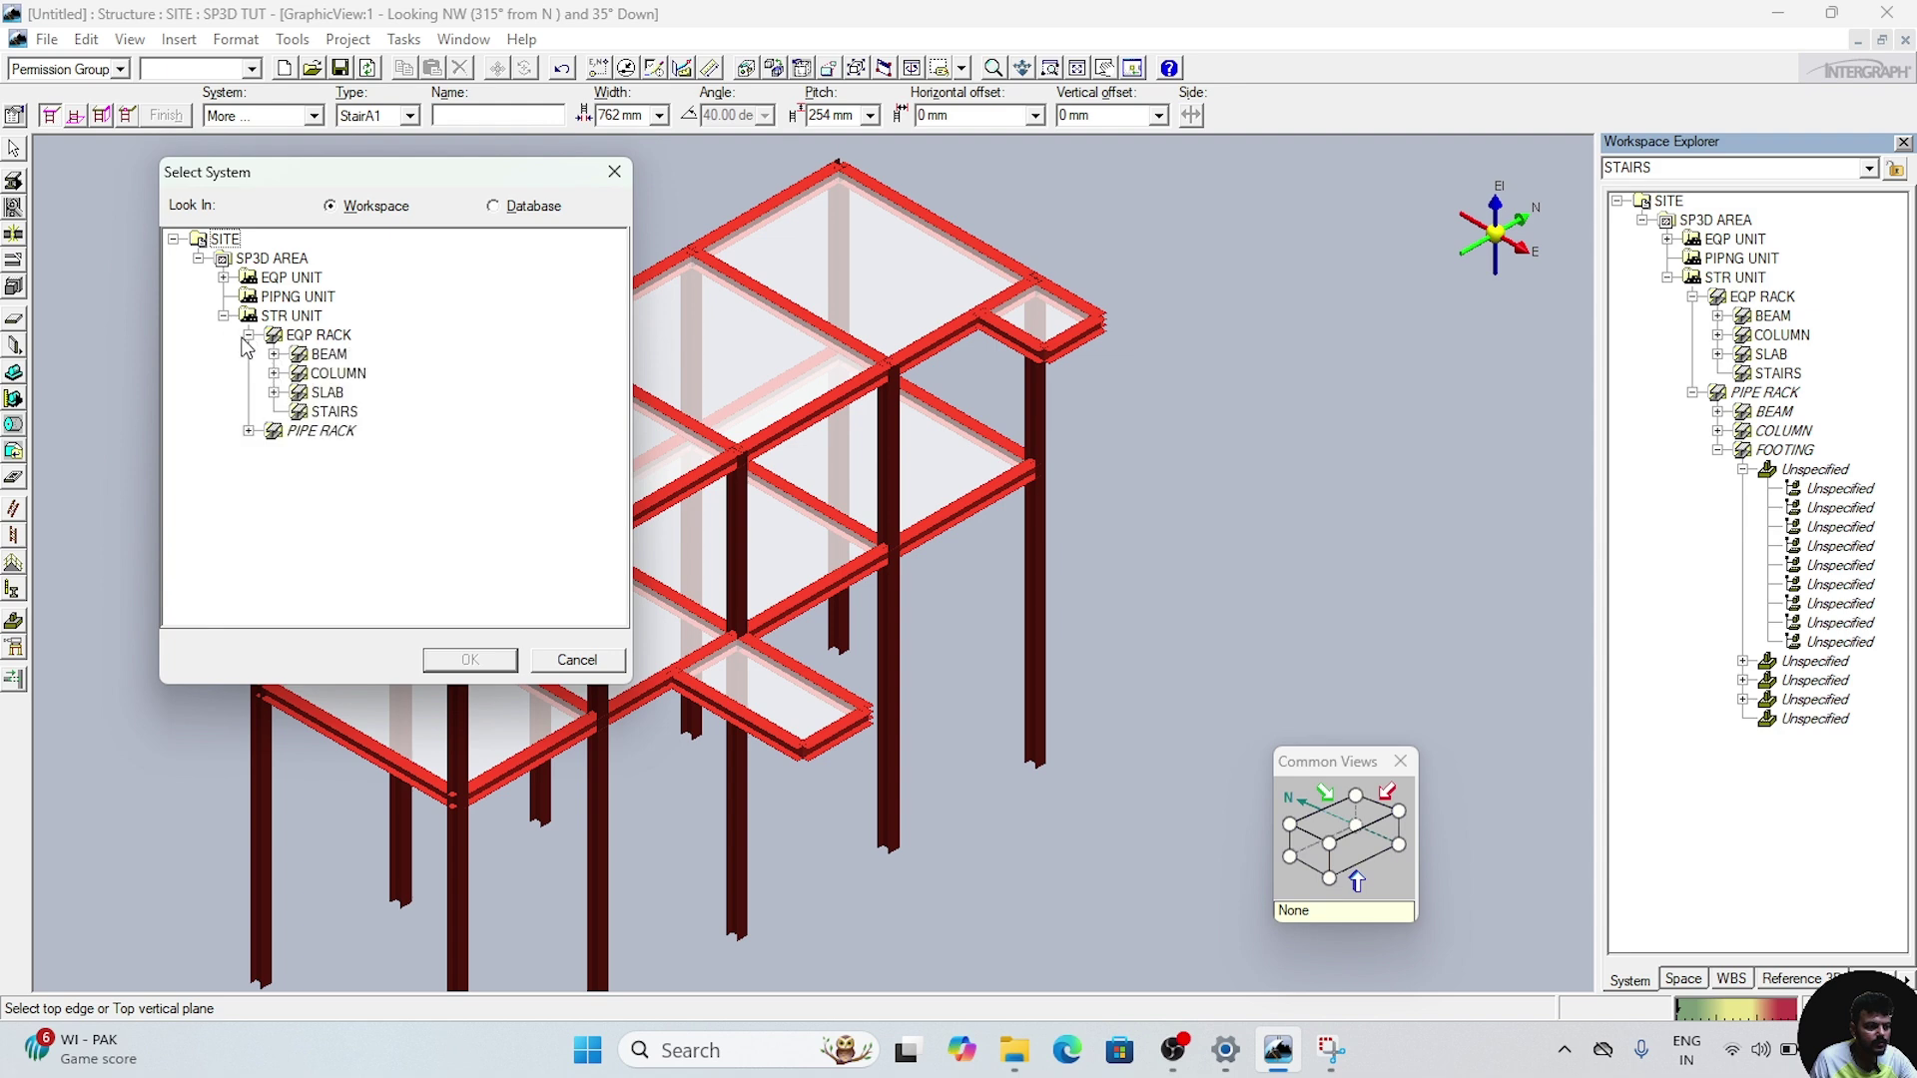
click(333, 412)
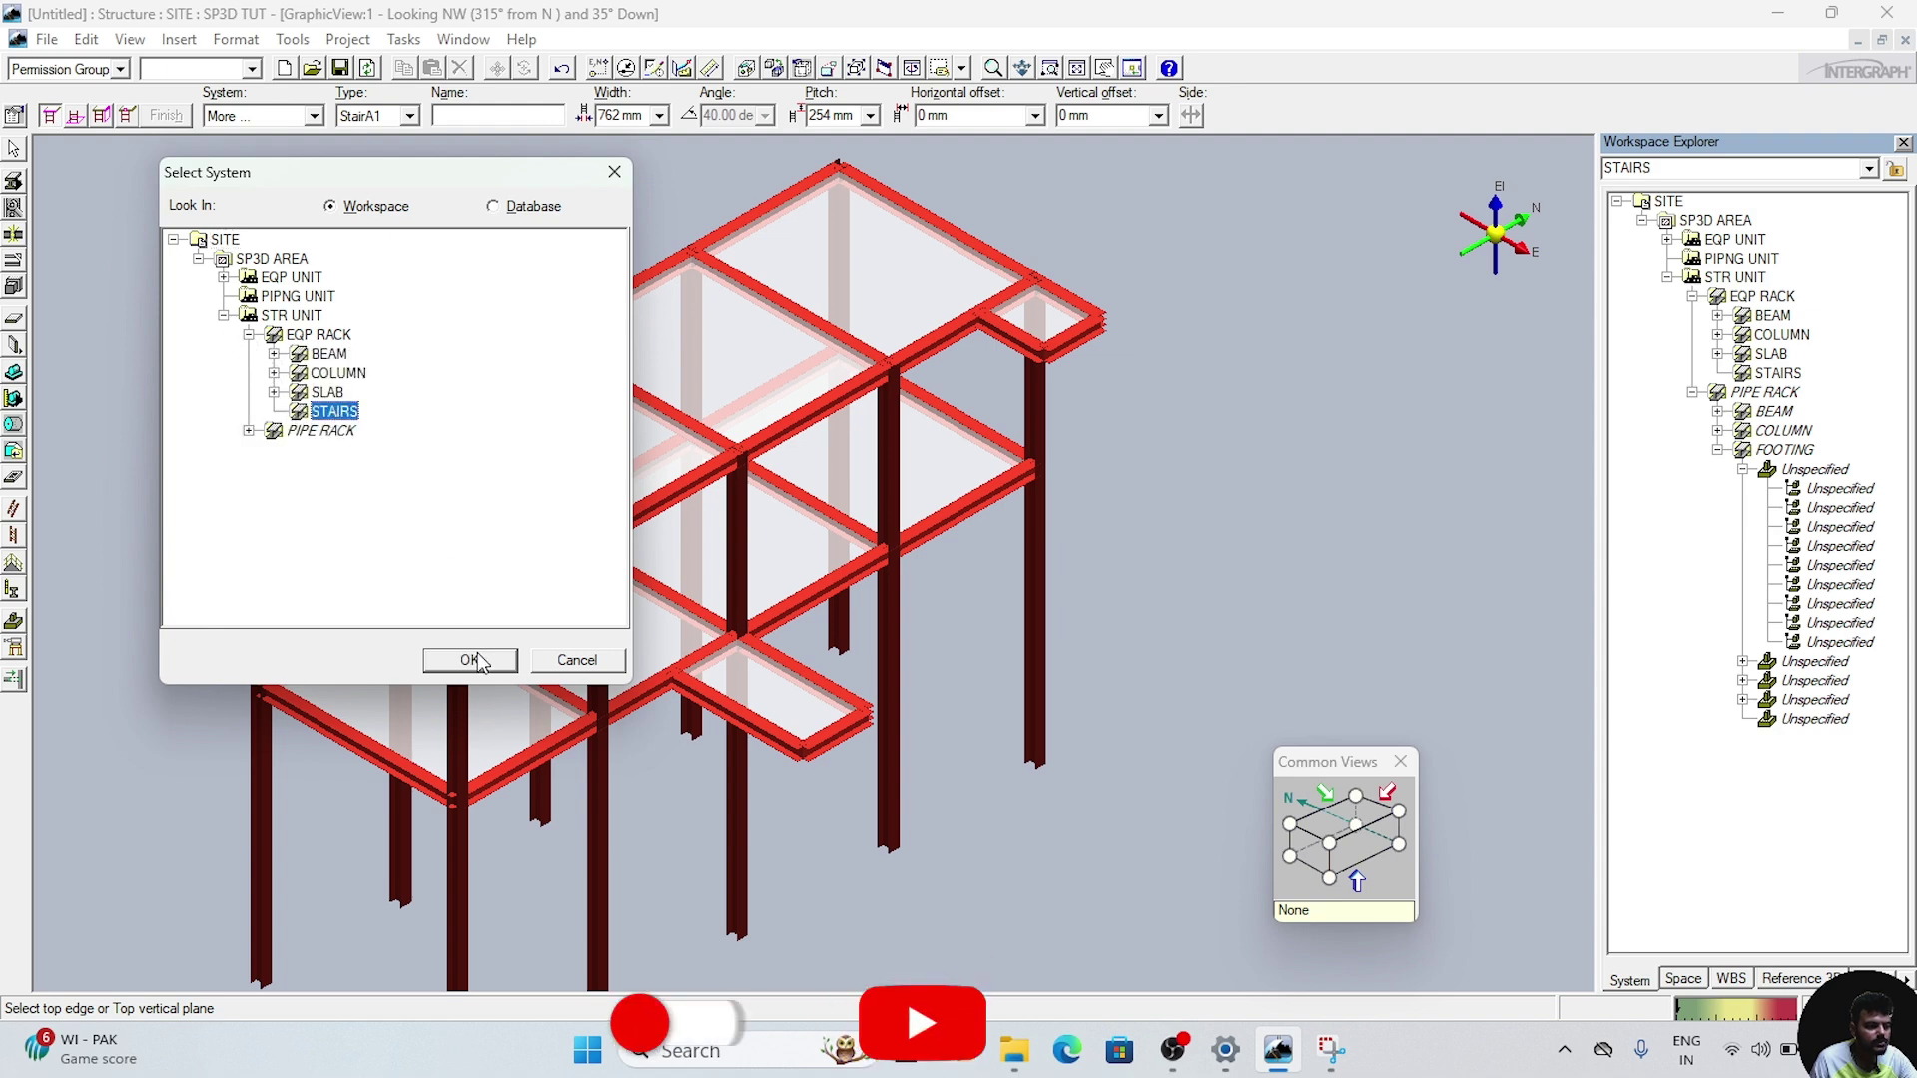
click(477, 657)
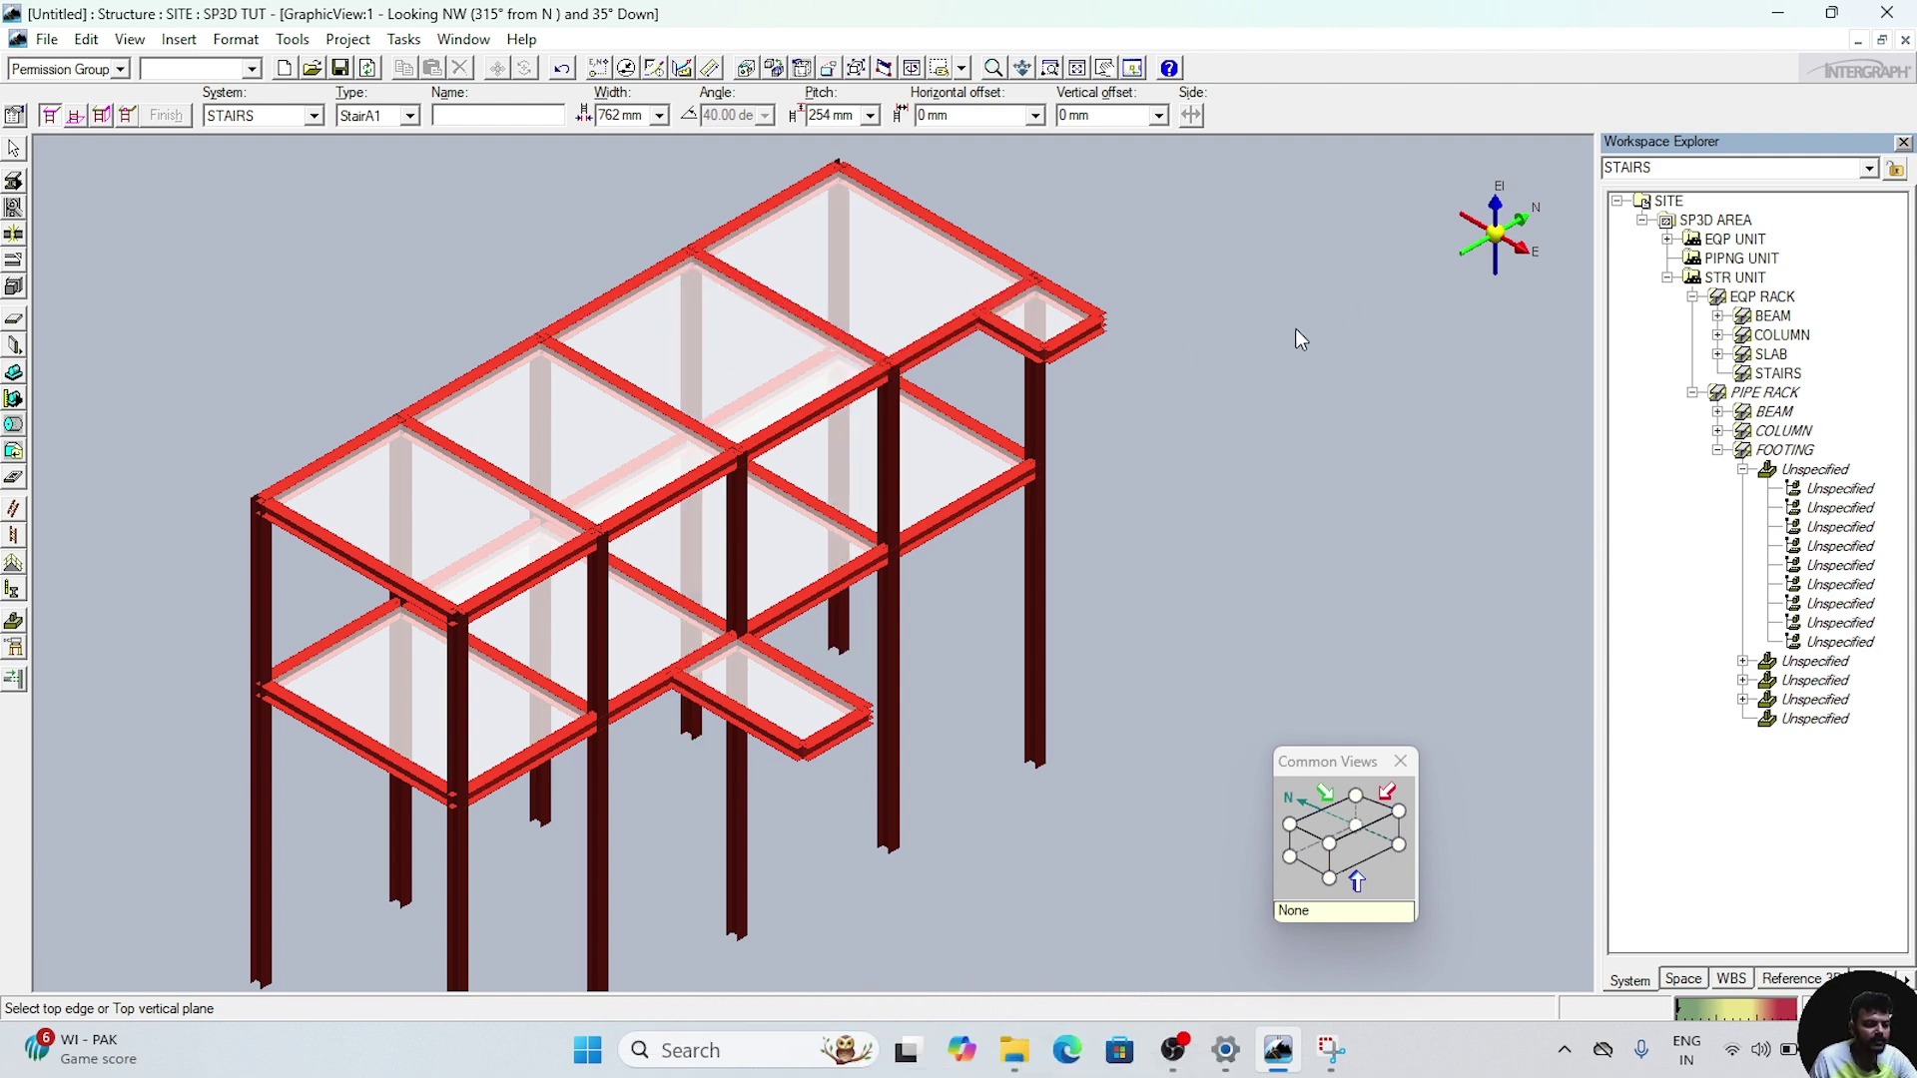
- Pick the landing's top beam, the lower bay beam as bottom plane, and the corner column as reference
scroll(1114, 350, up, 2)
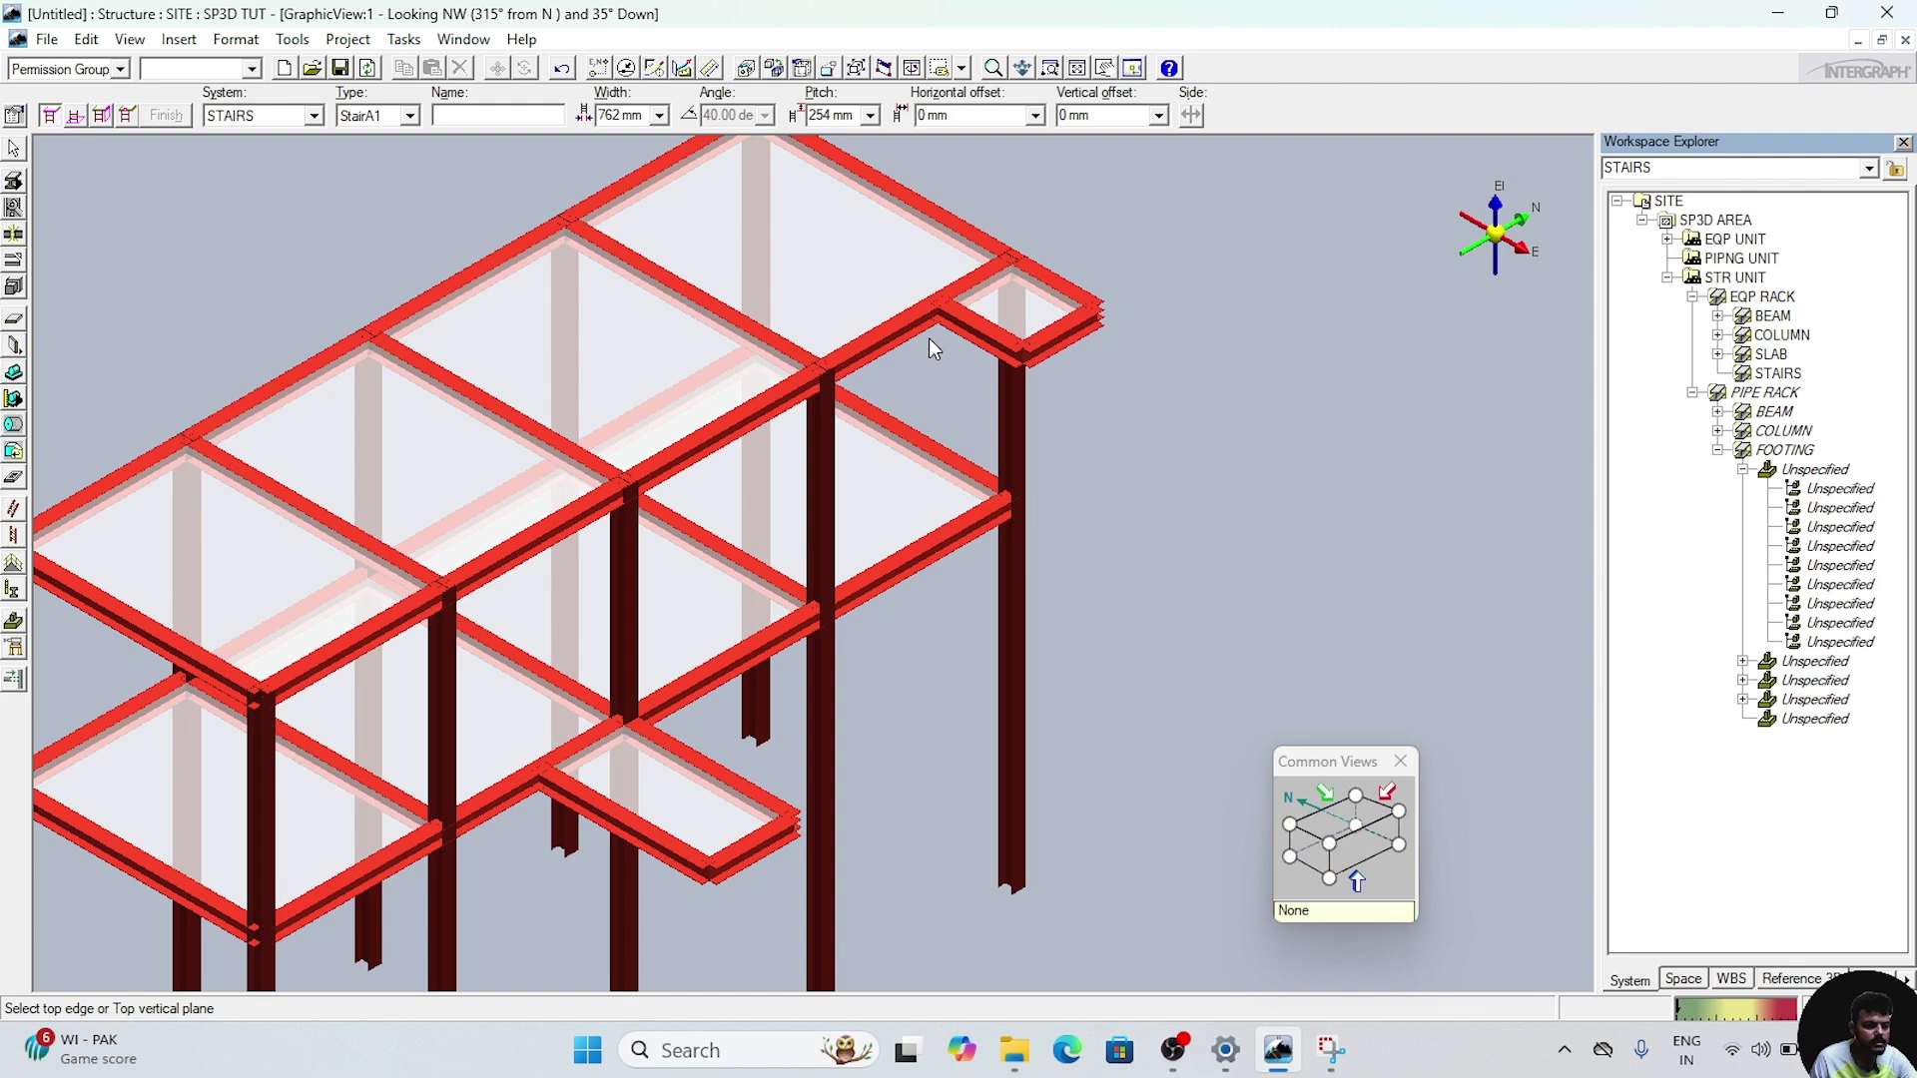
click(974, 339)
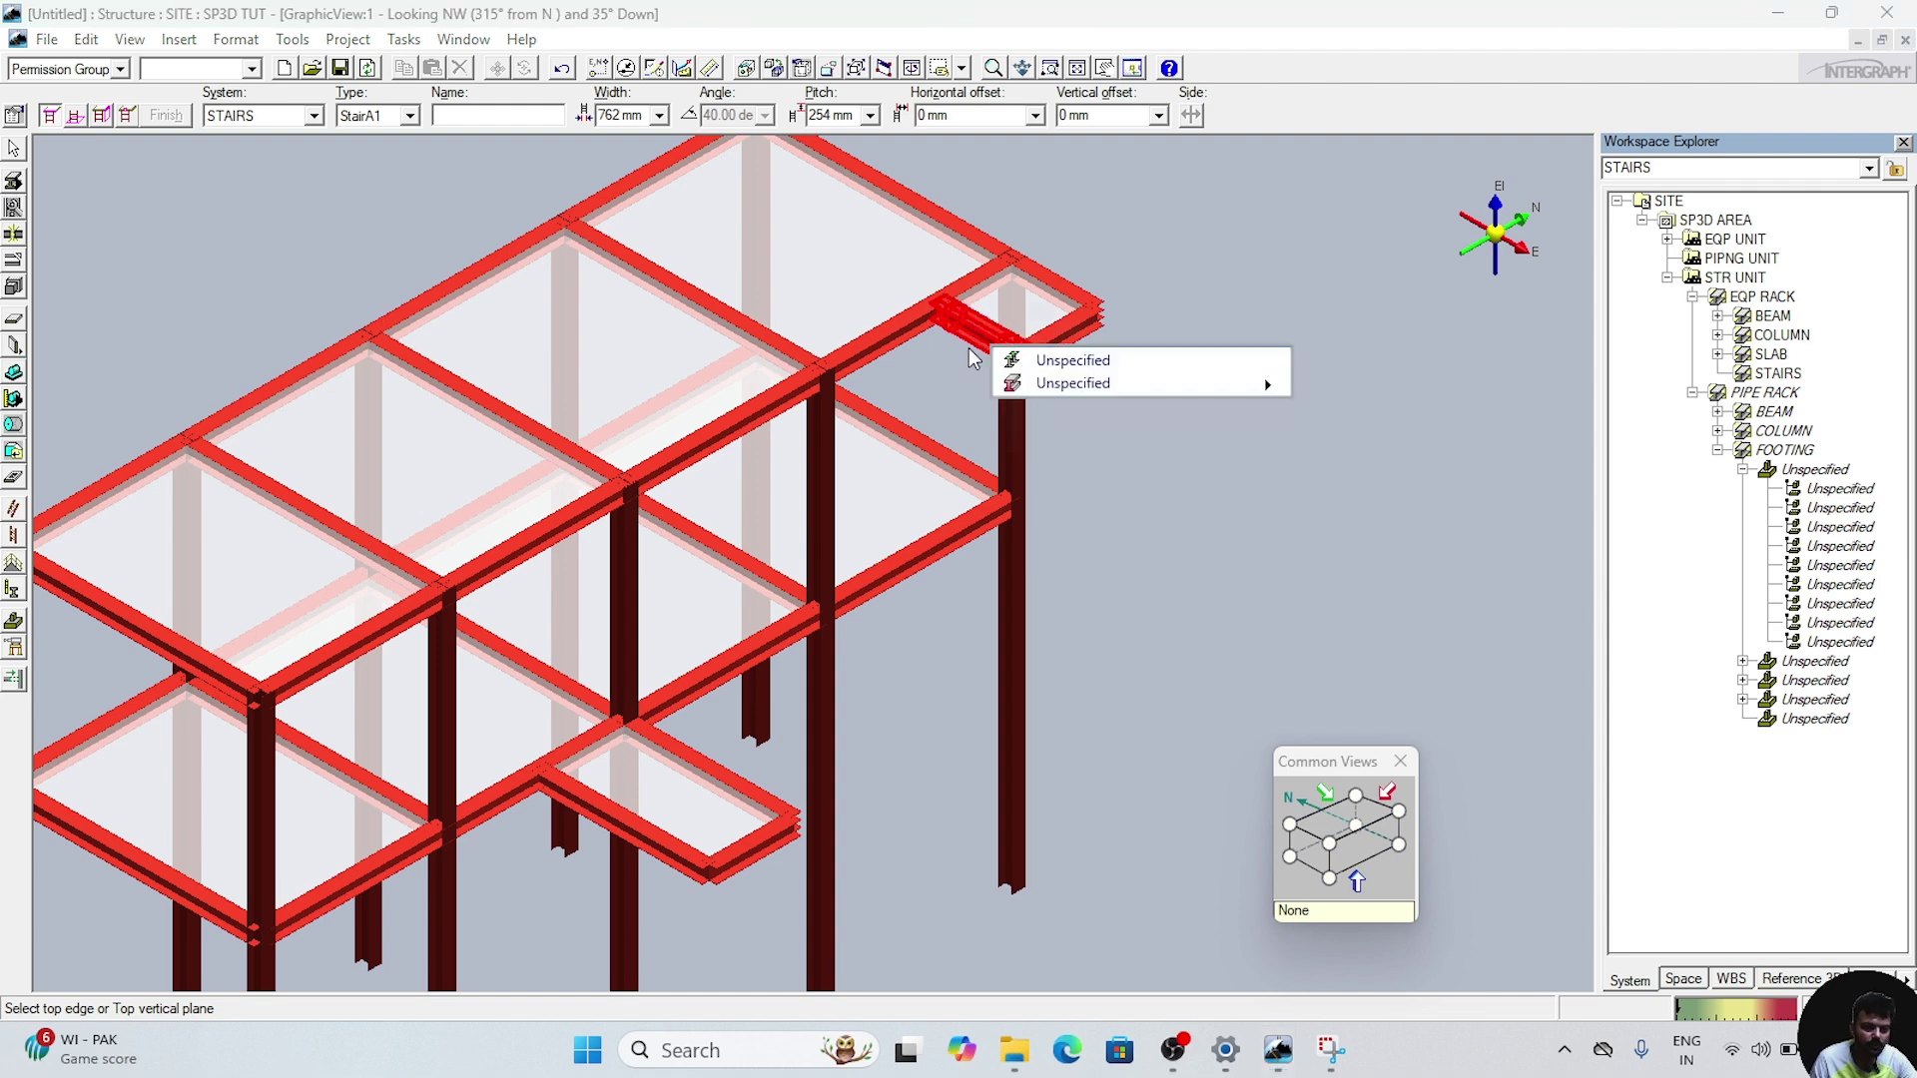
click(1082, 385)
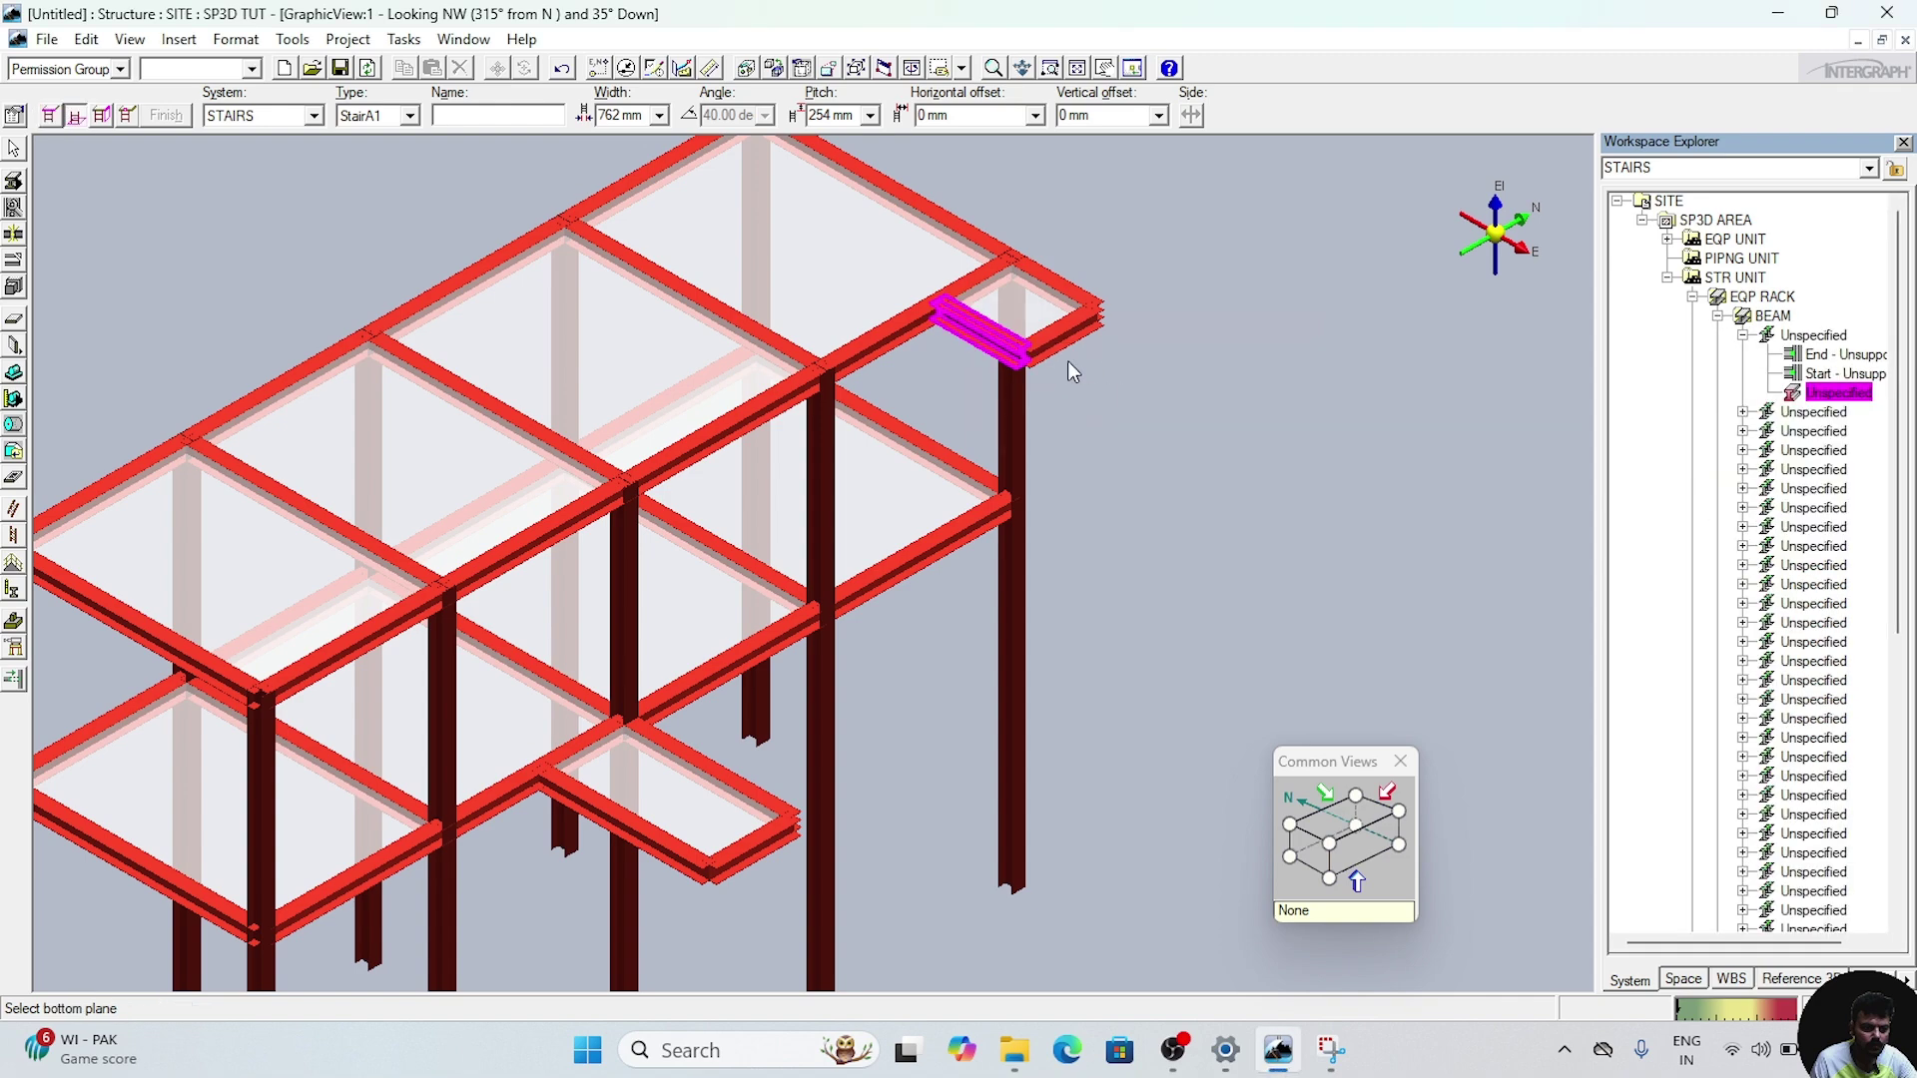
scroll(928, 768, up, 5)
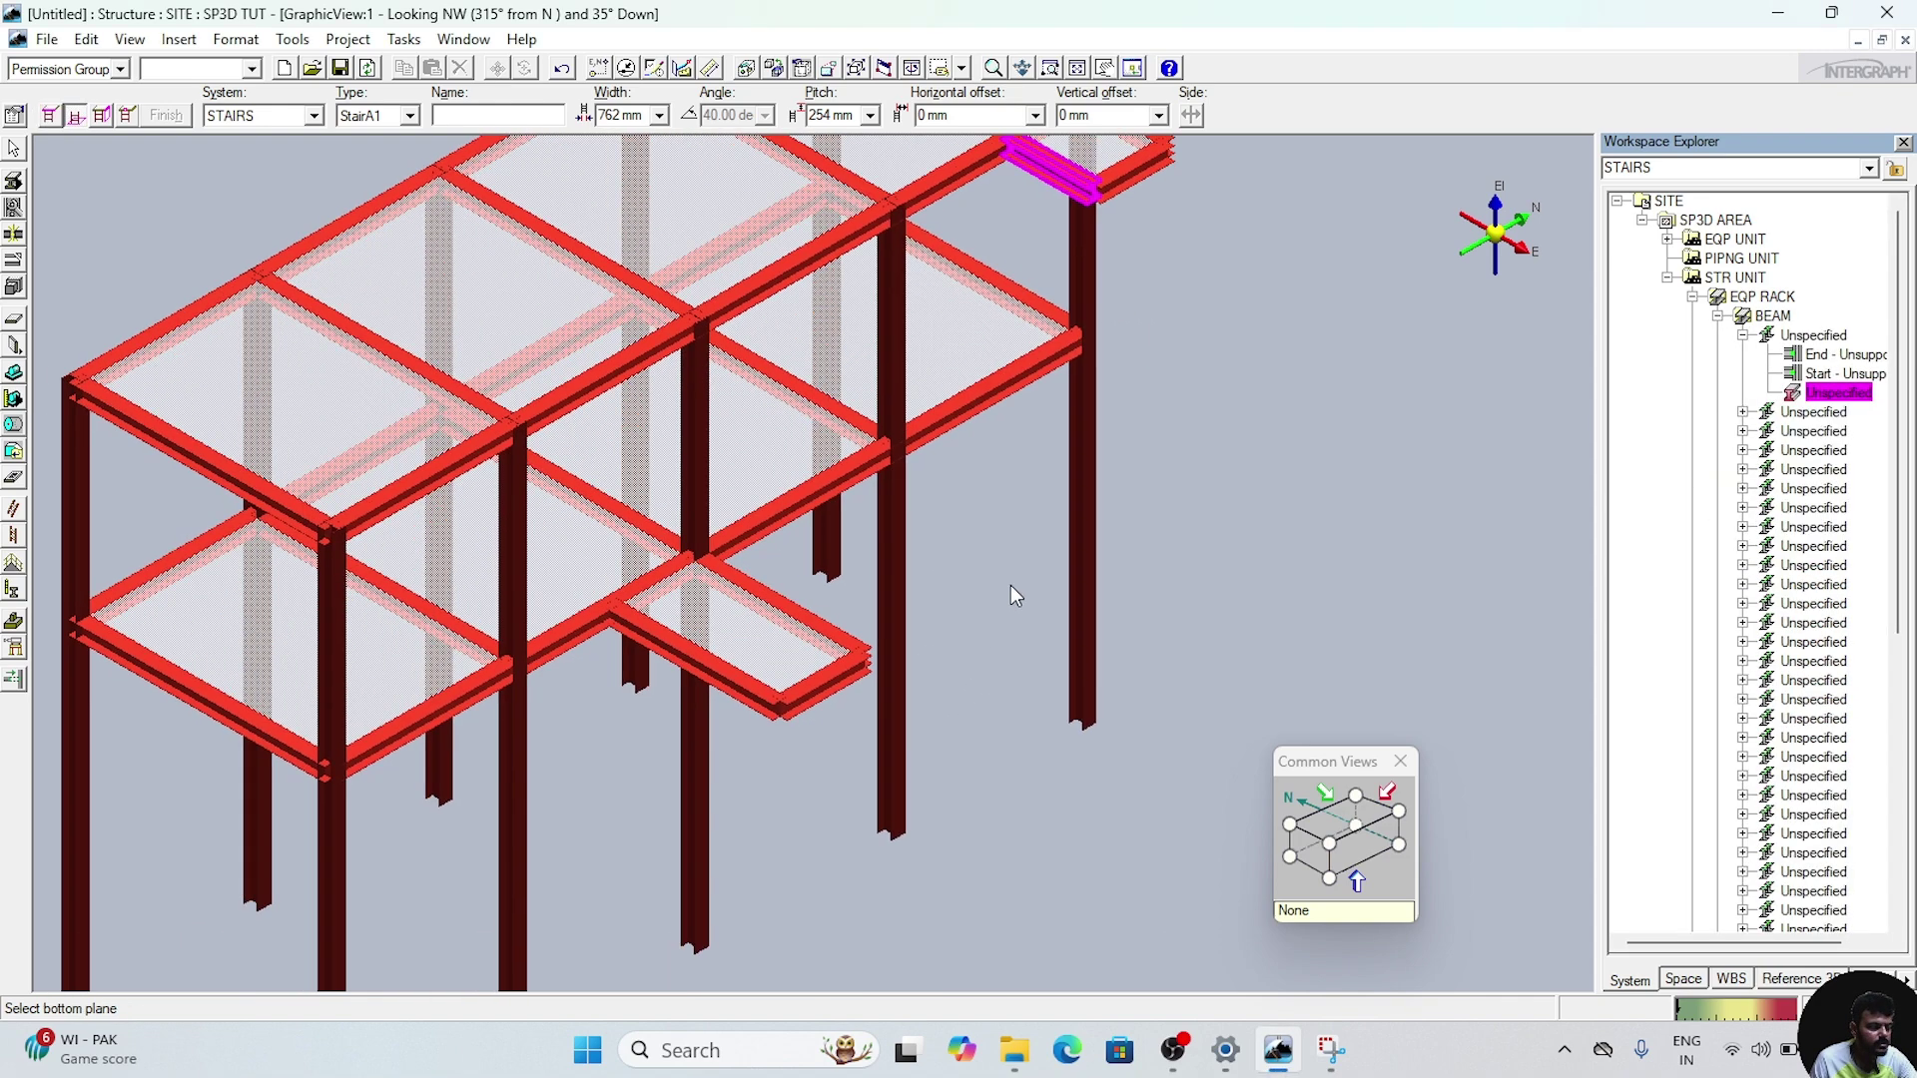
middle_drag(957, 620, 843, 826)
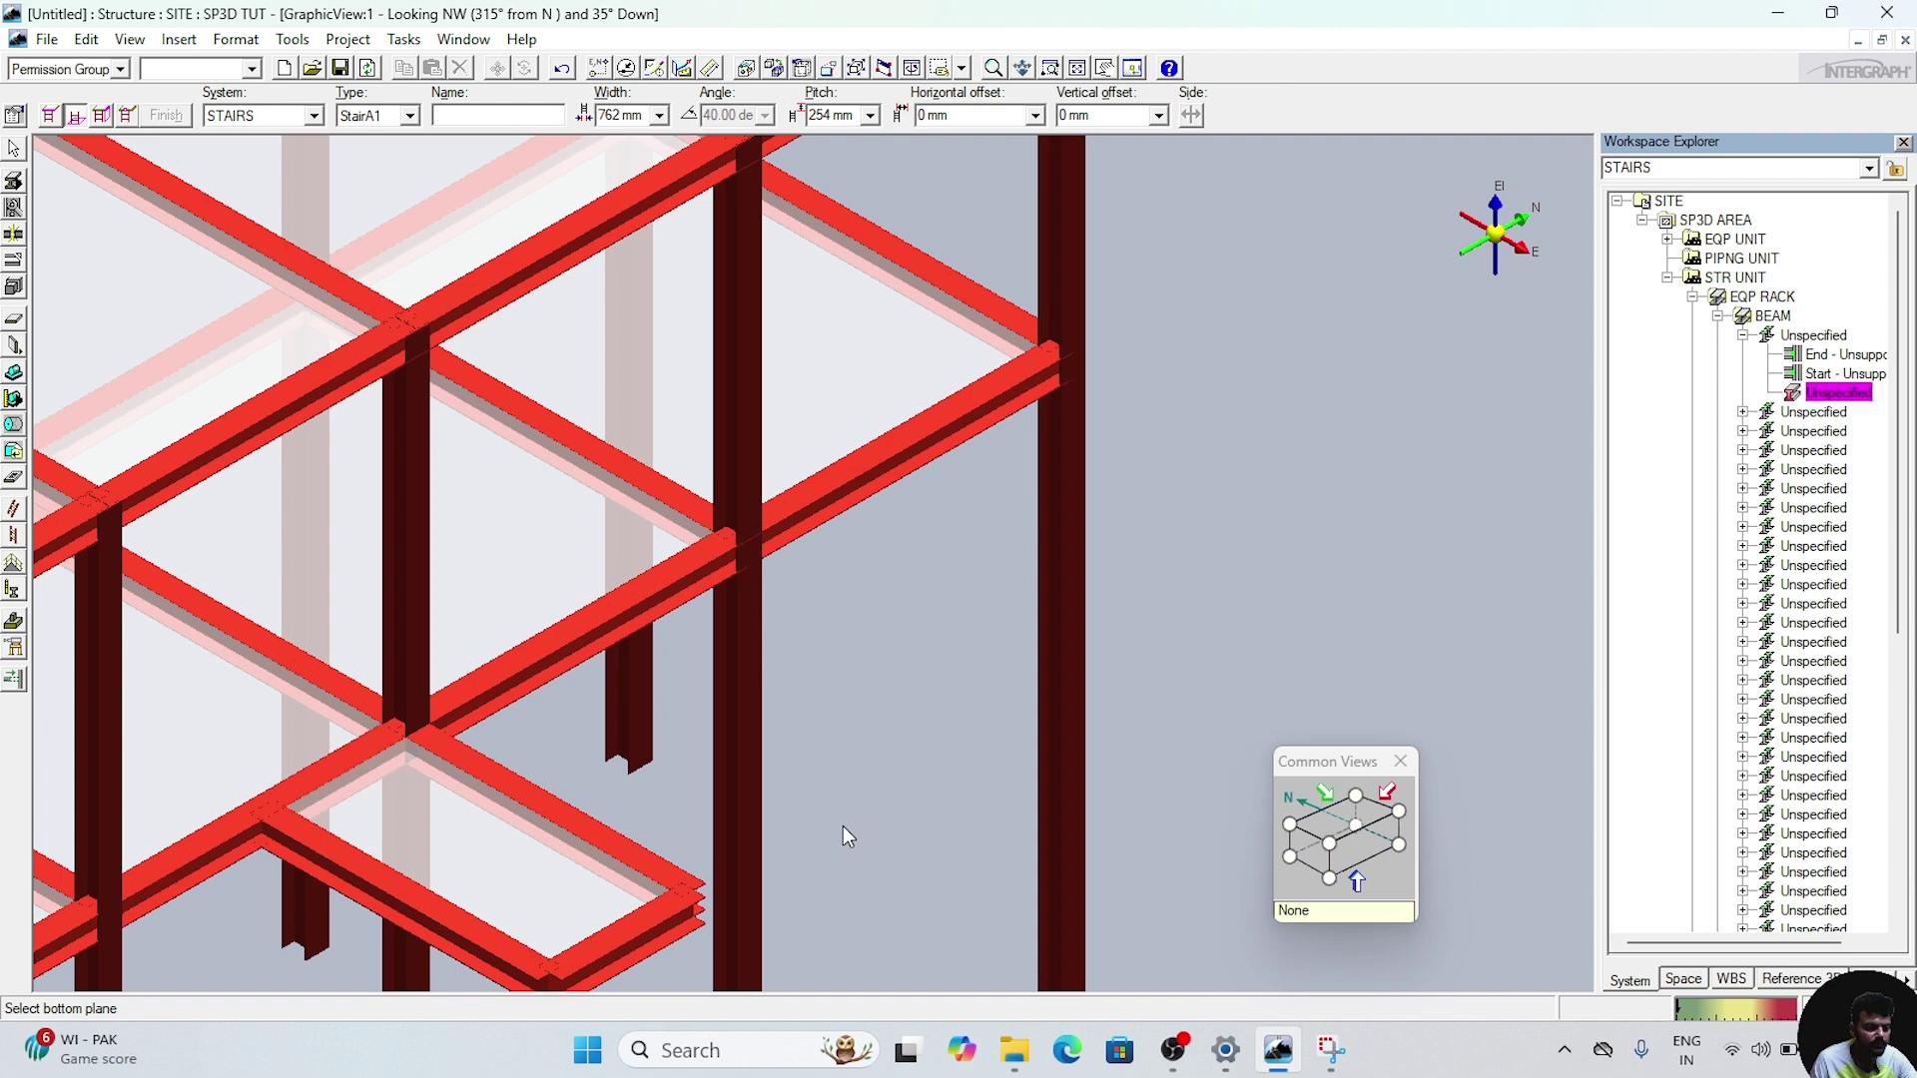
click(615, 836)
scroll(929, 645, down, 3)
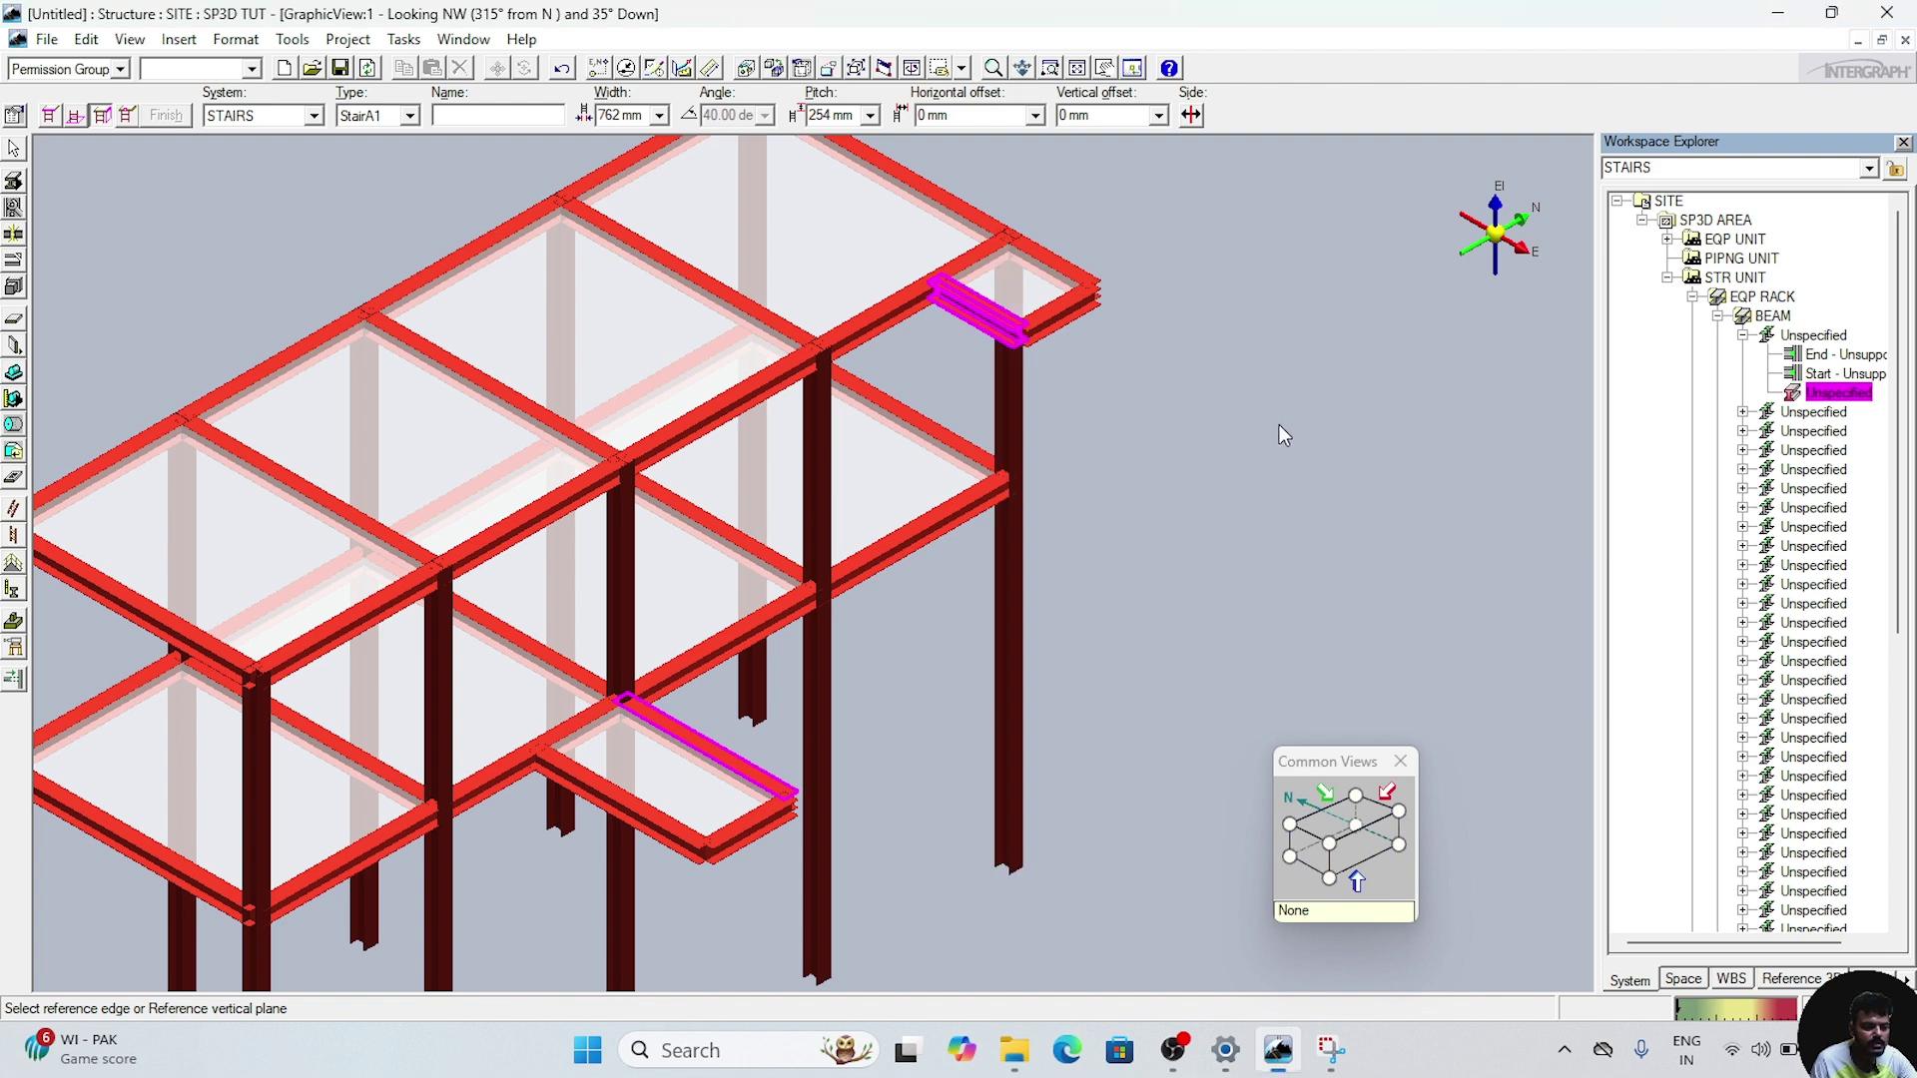
click(1011, 589)
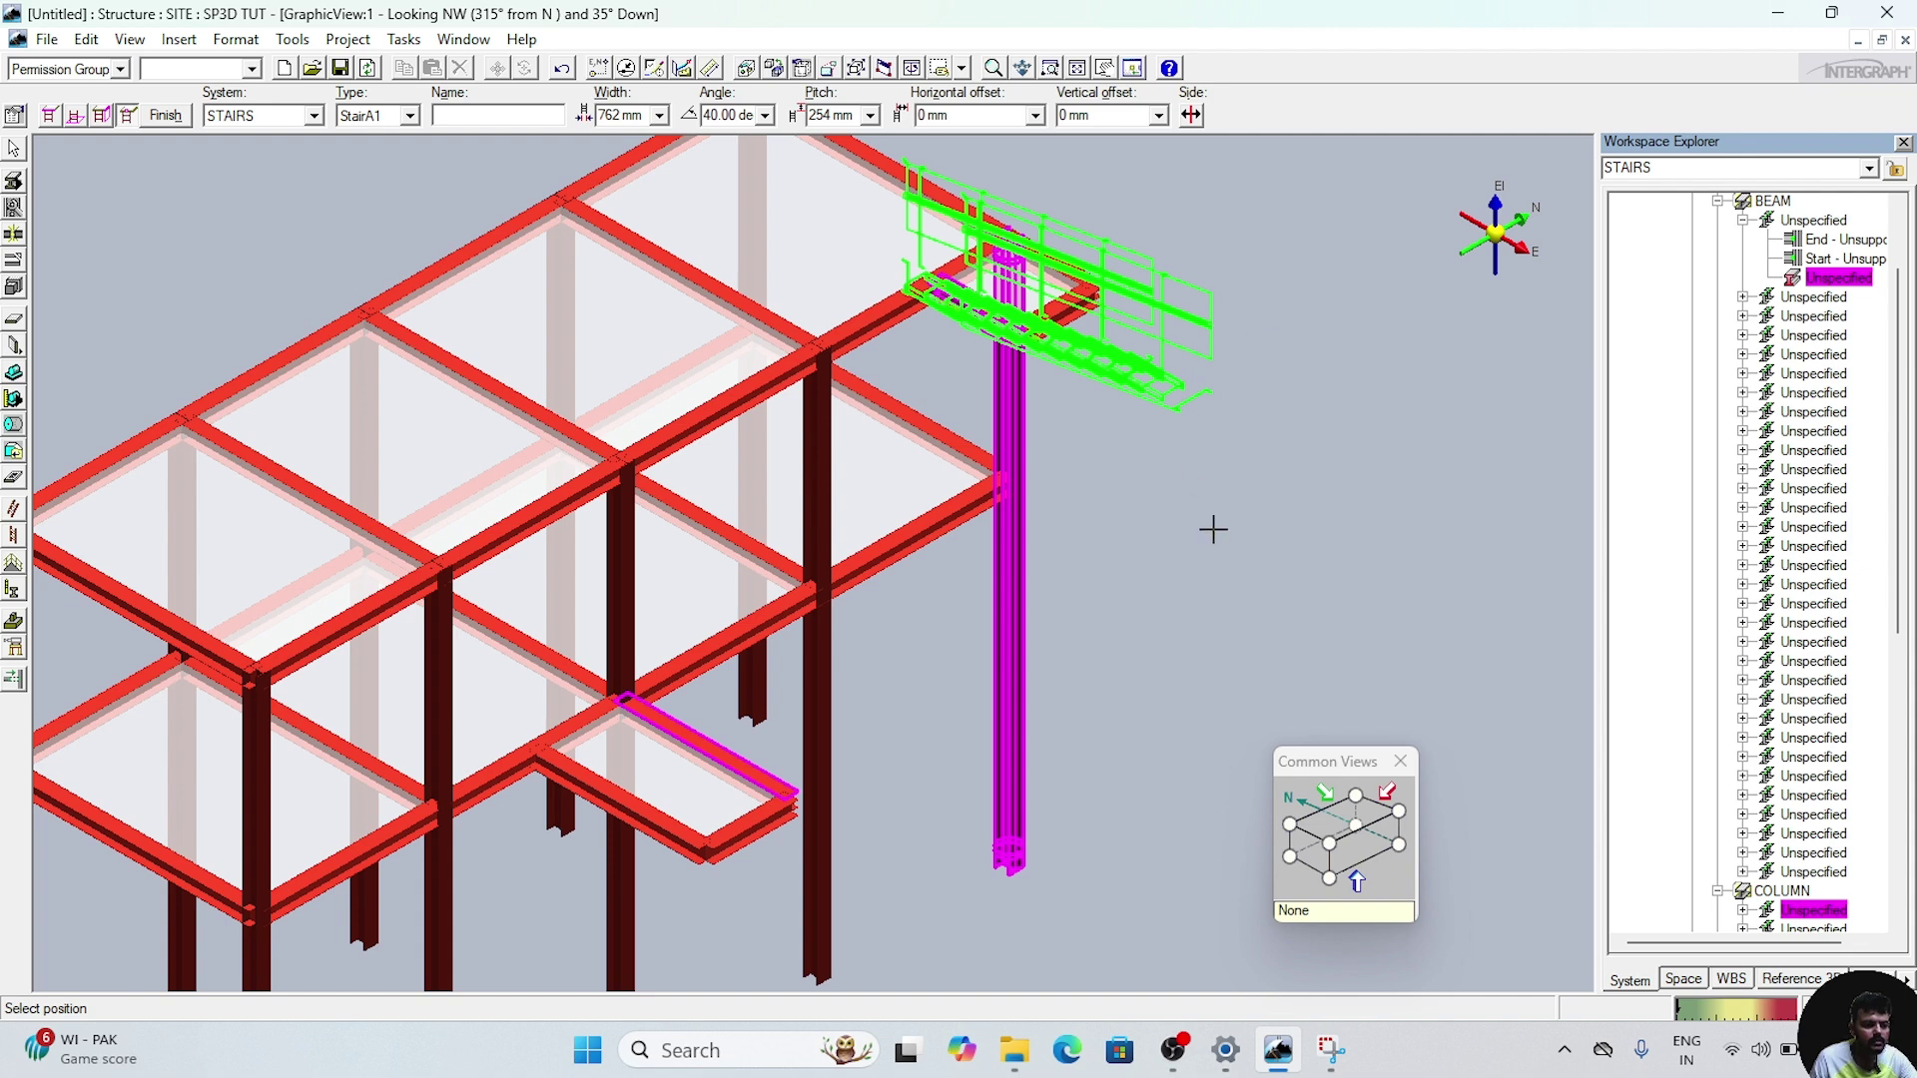
click(1346, 819)
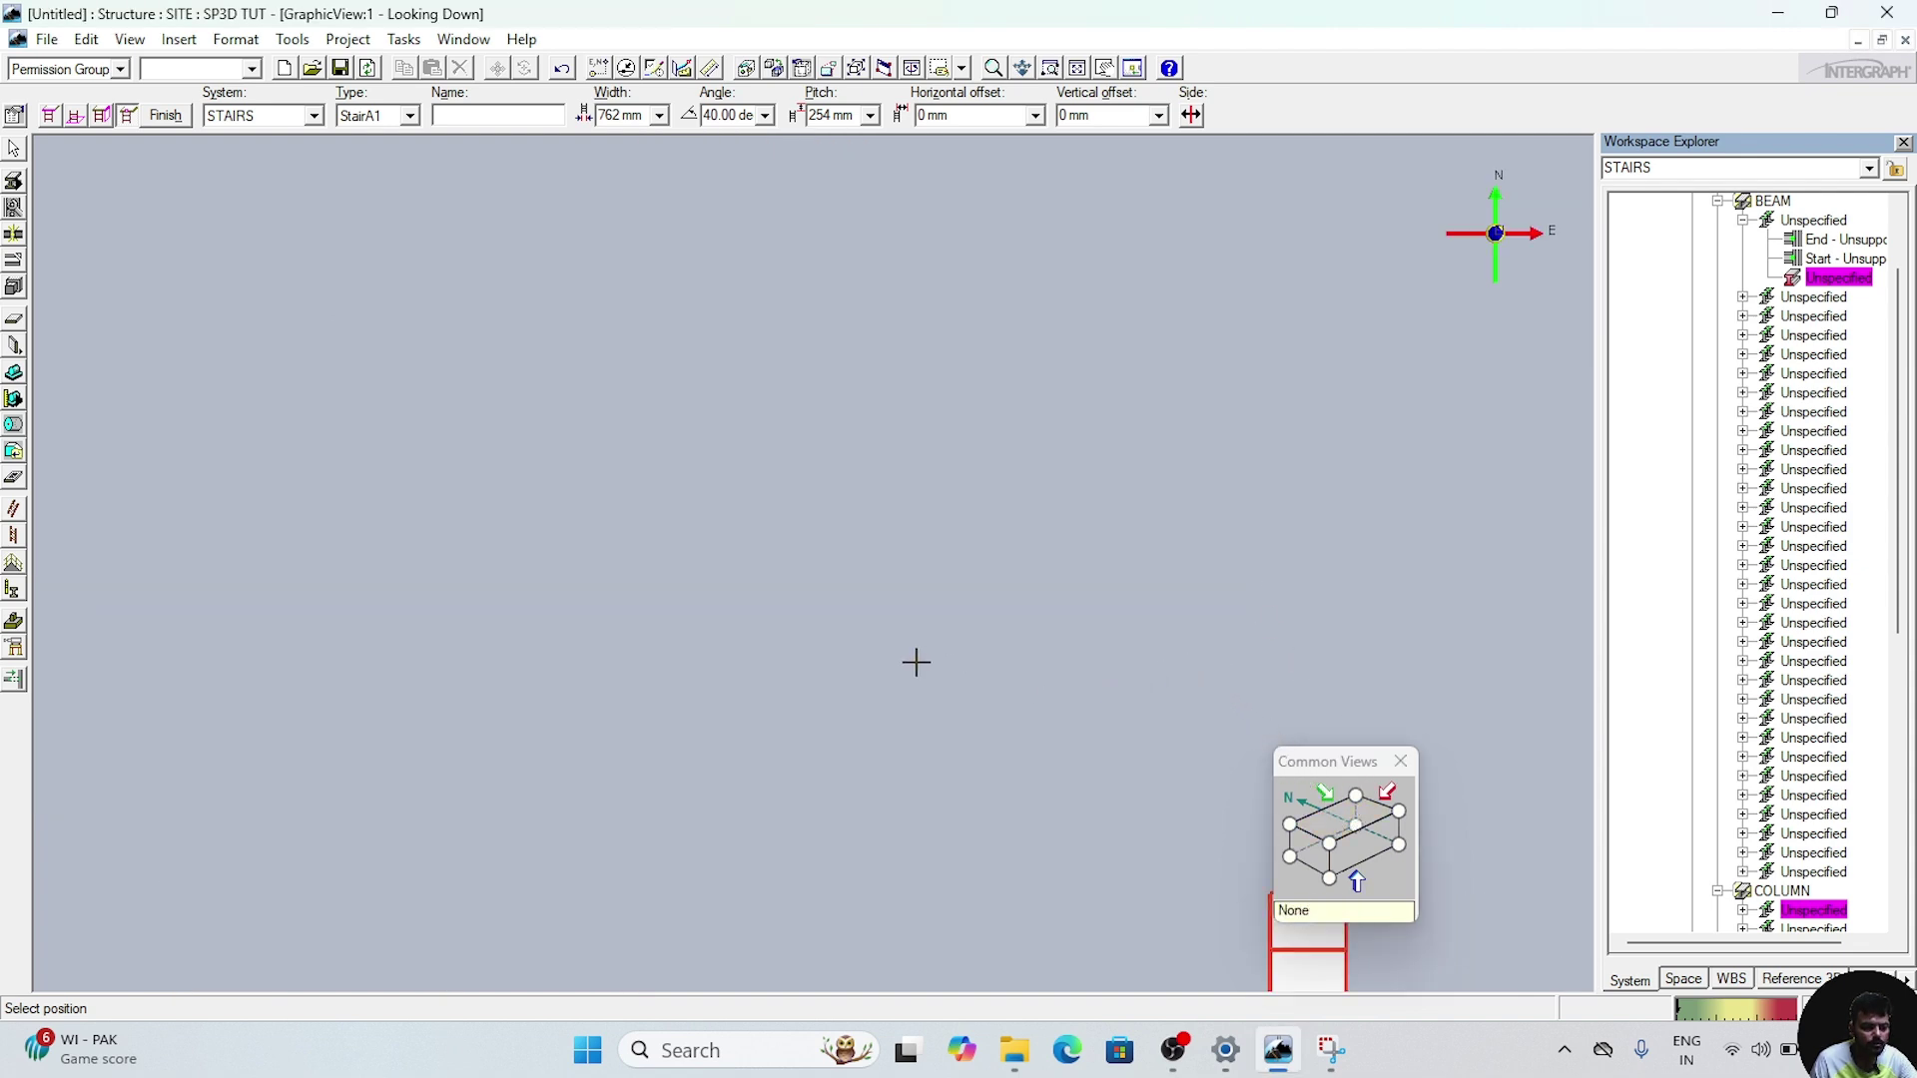
- Position the stair on the landing beam, flip it to the south side, and finish placement
middle_drag(1056, 737, 578, 406)
scroll(933, 584, up, 4)
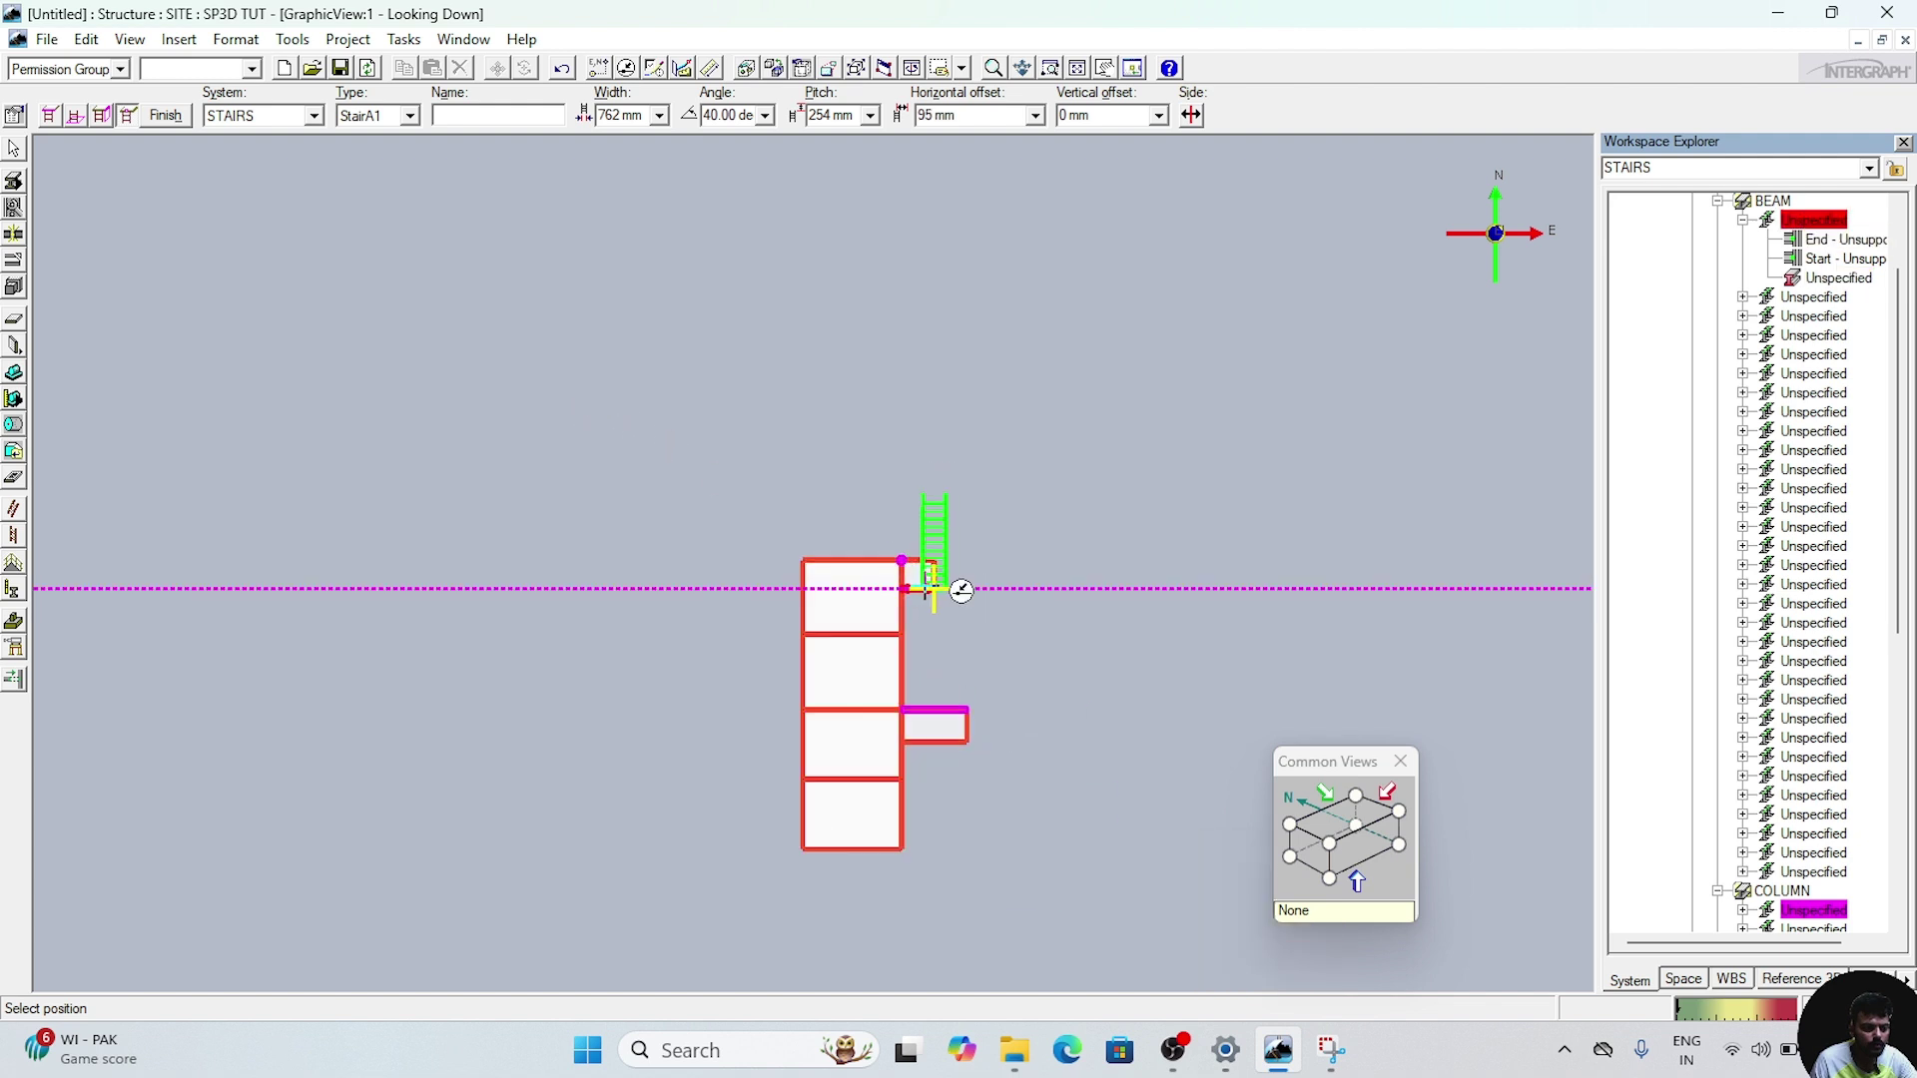
scroll(926, 579, up, 5)
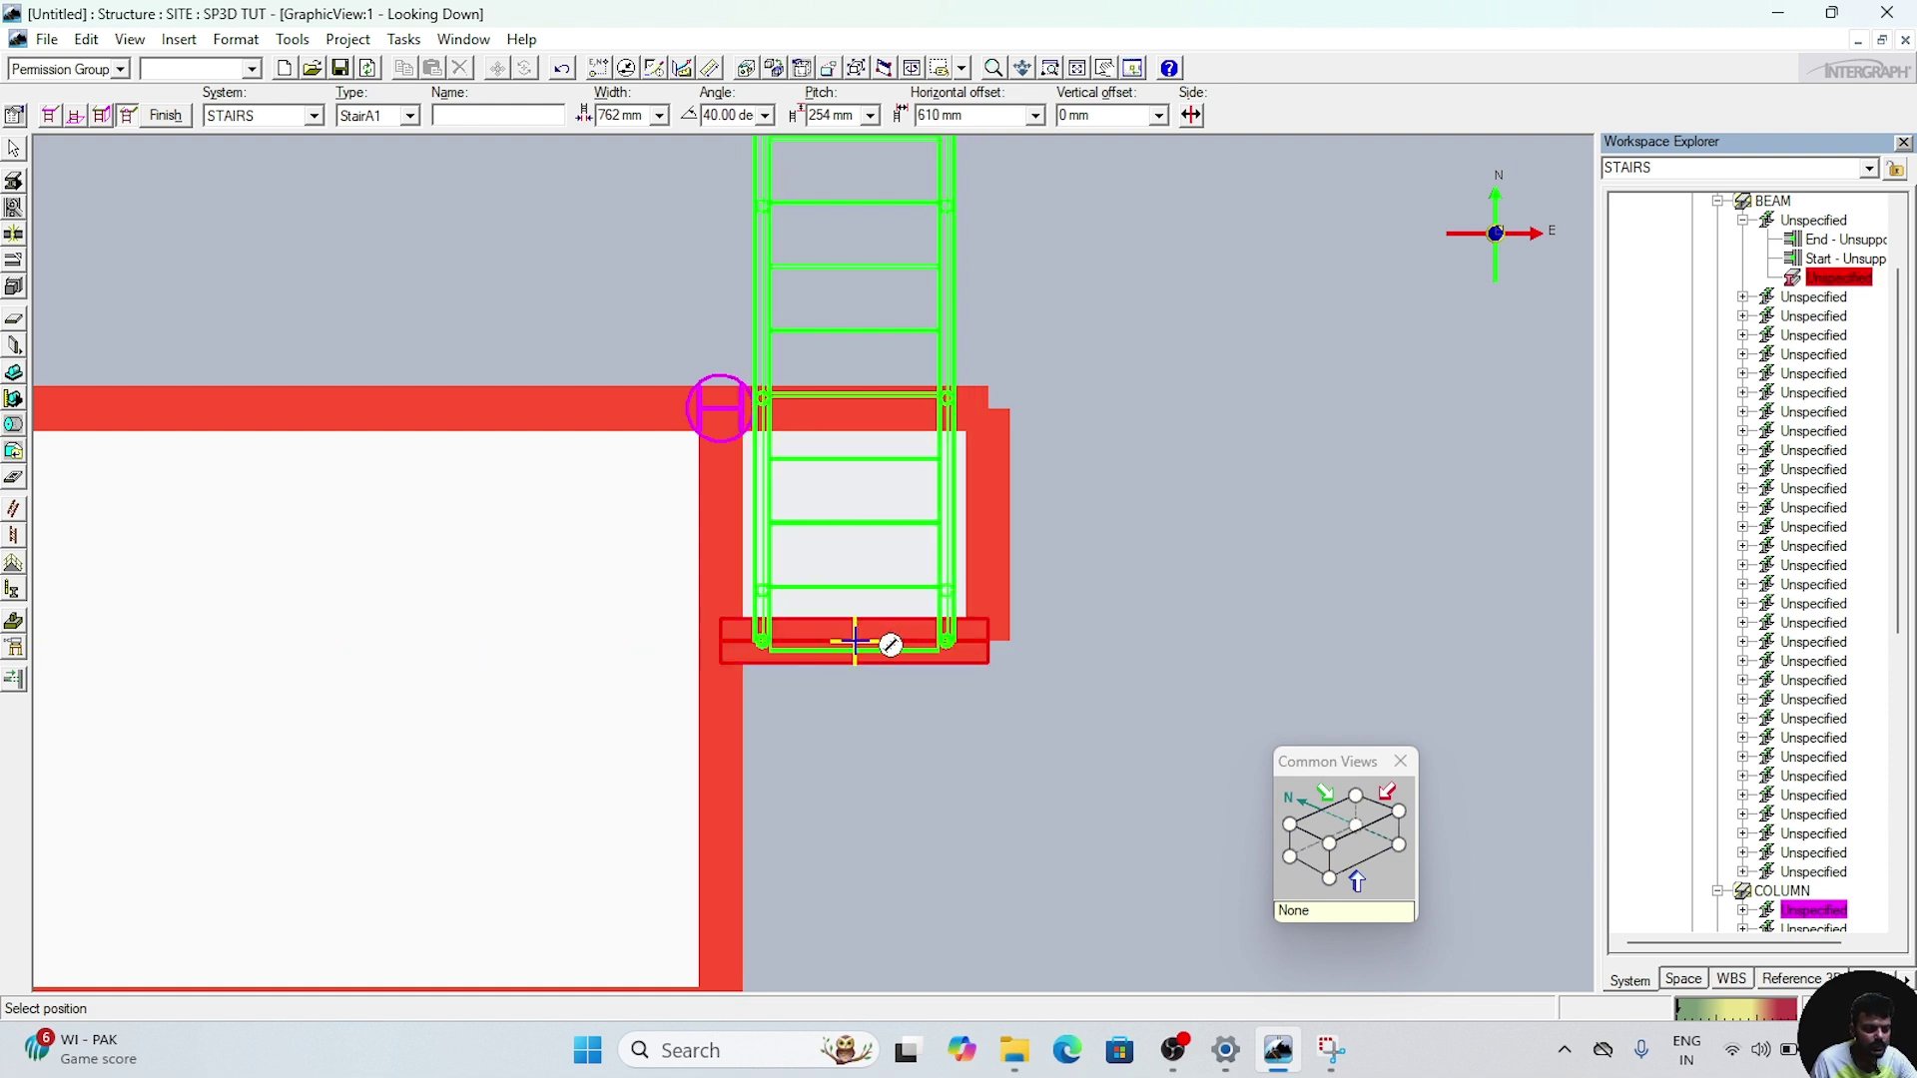
click(855, 640)
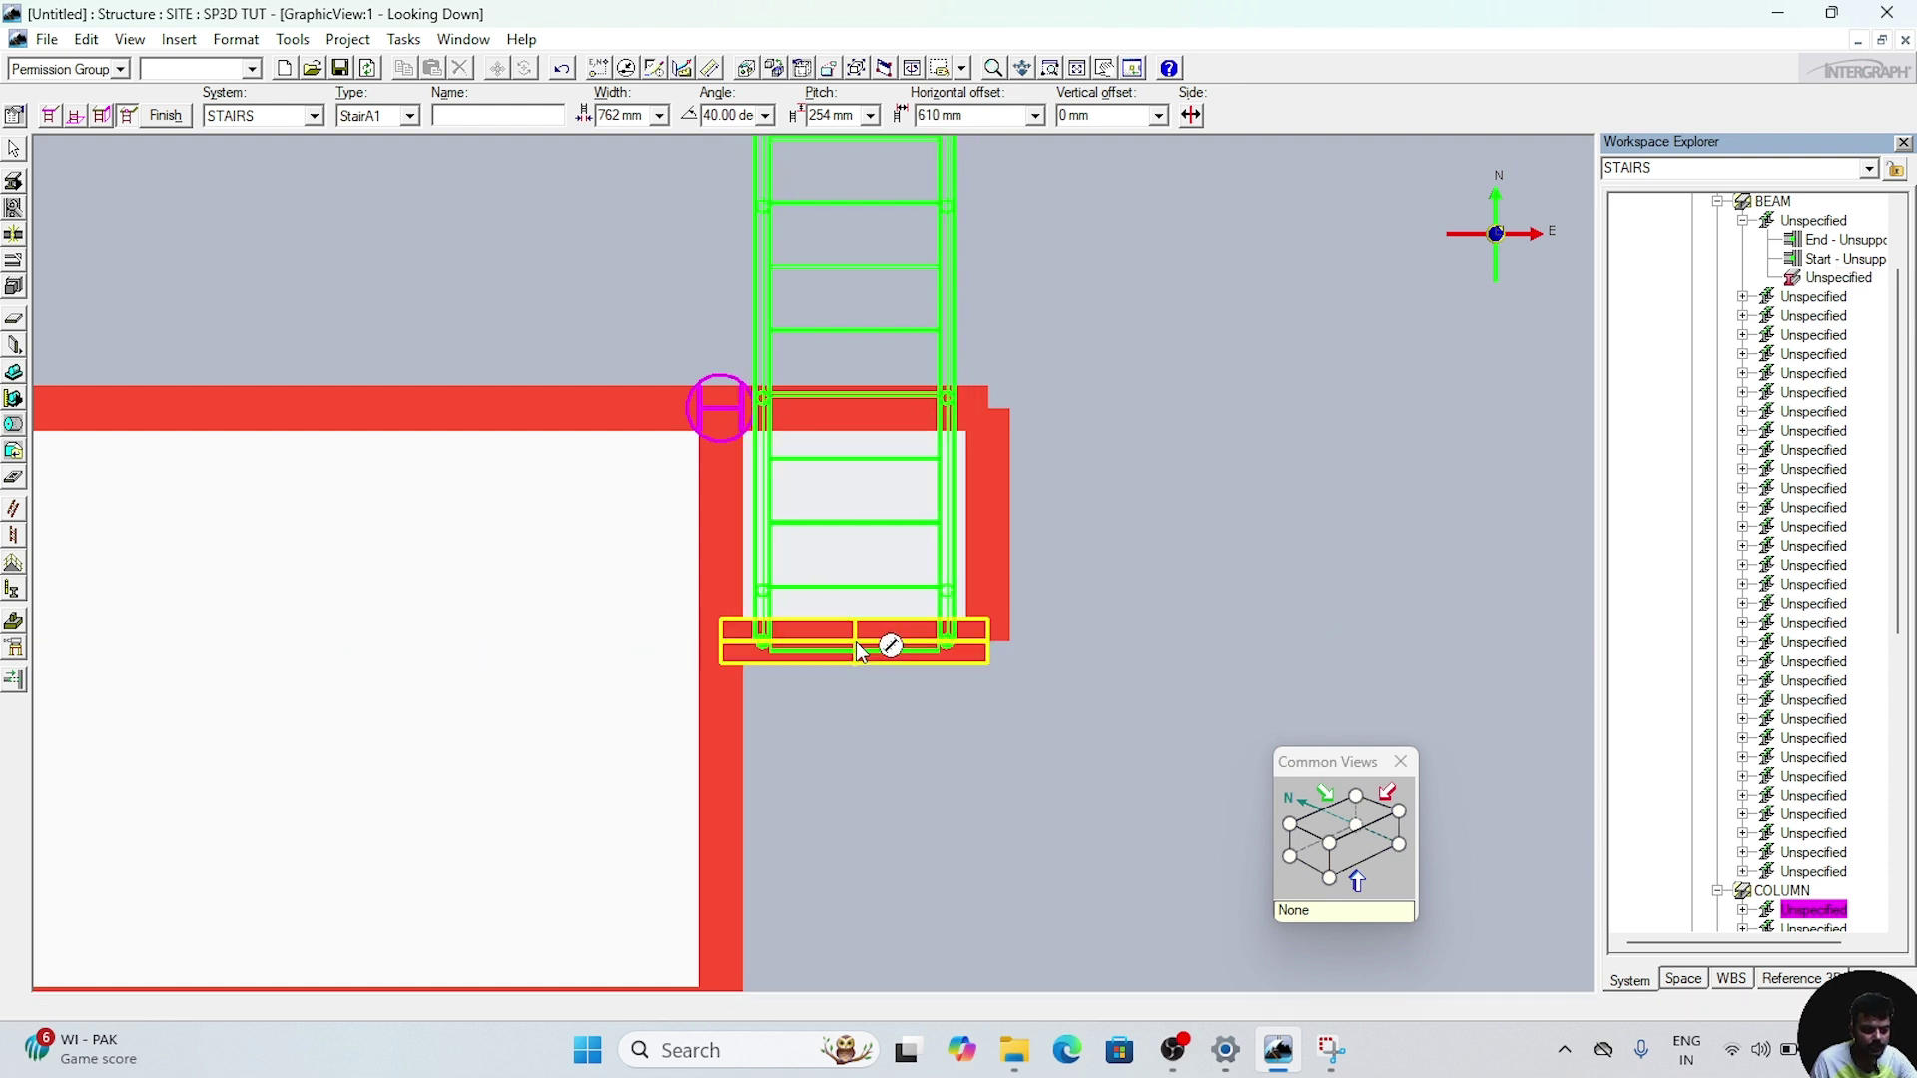
scroll(1237, 452, down, 1)
scroll(1237, 451, down, 3)
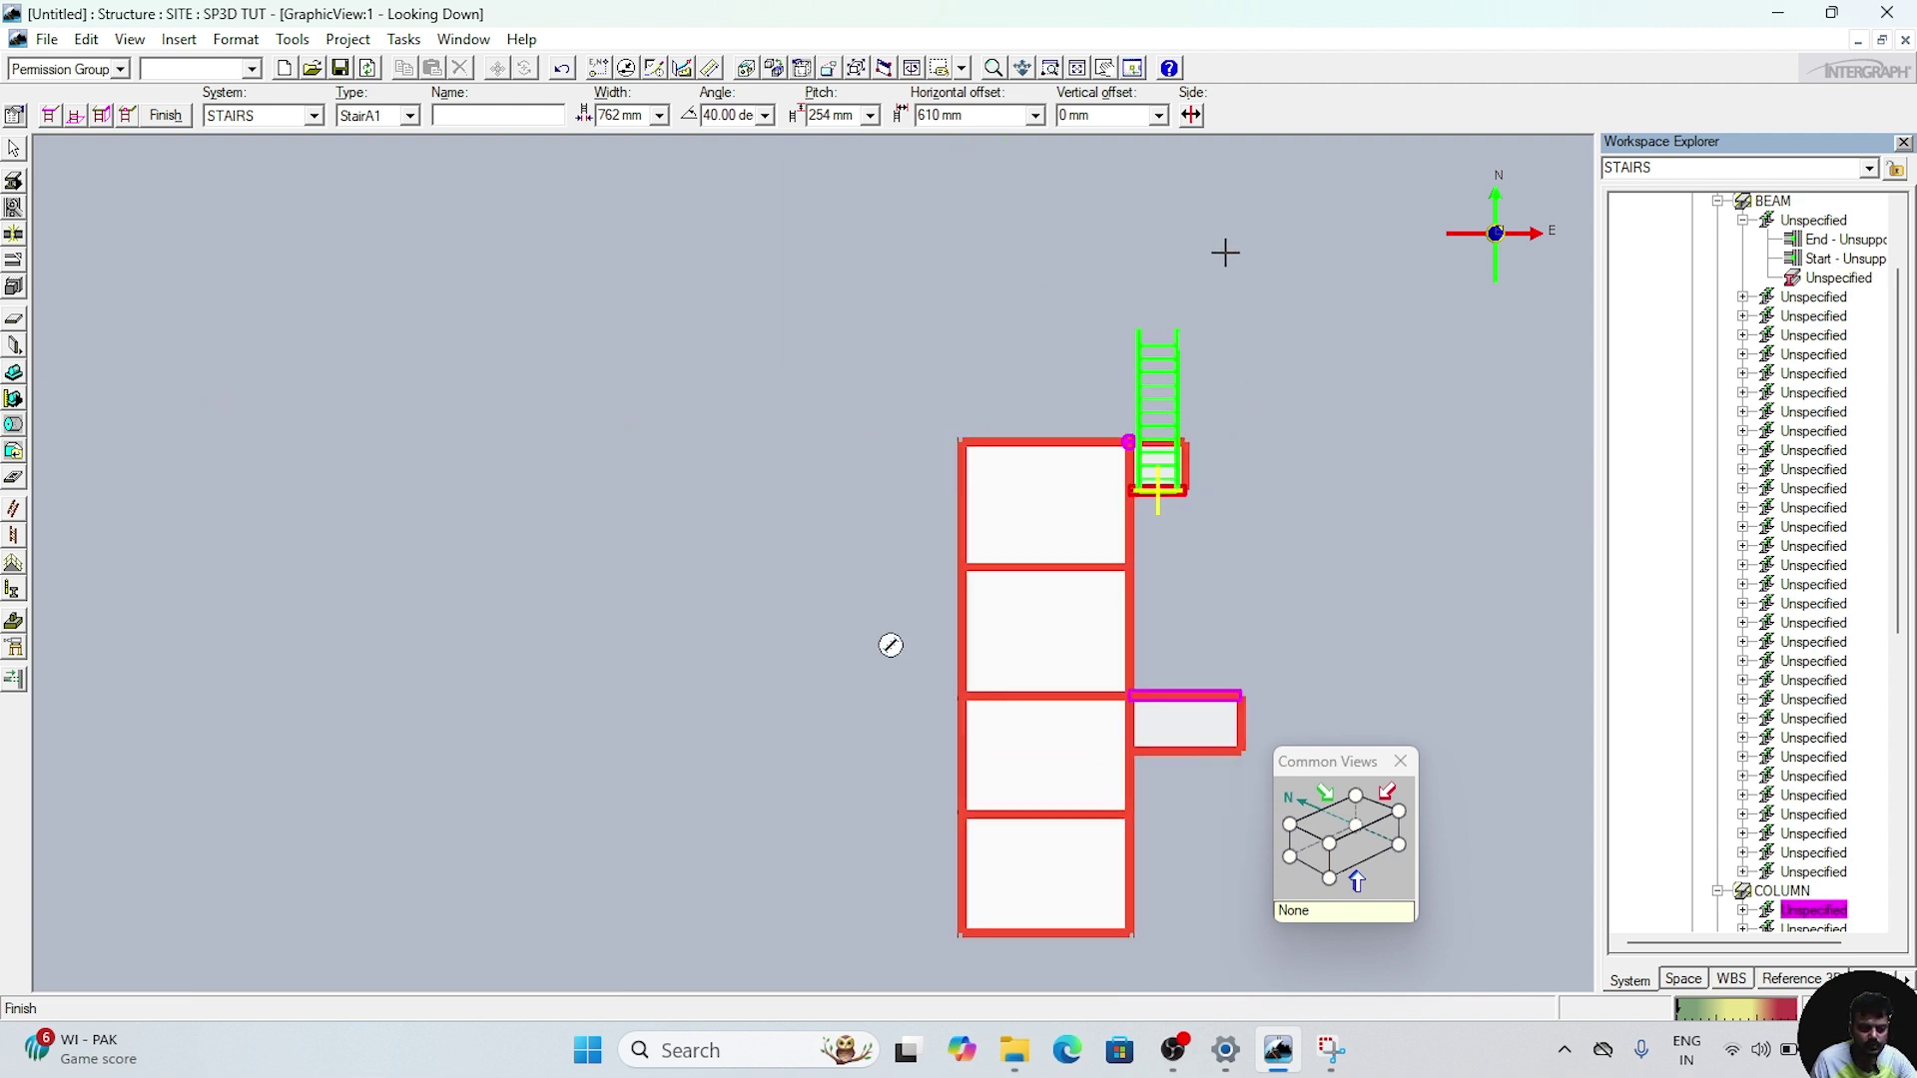
scroll(1207, 180, up, 3)
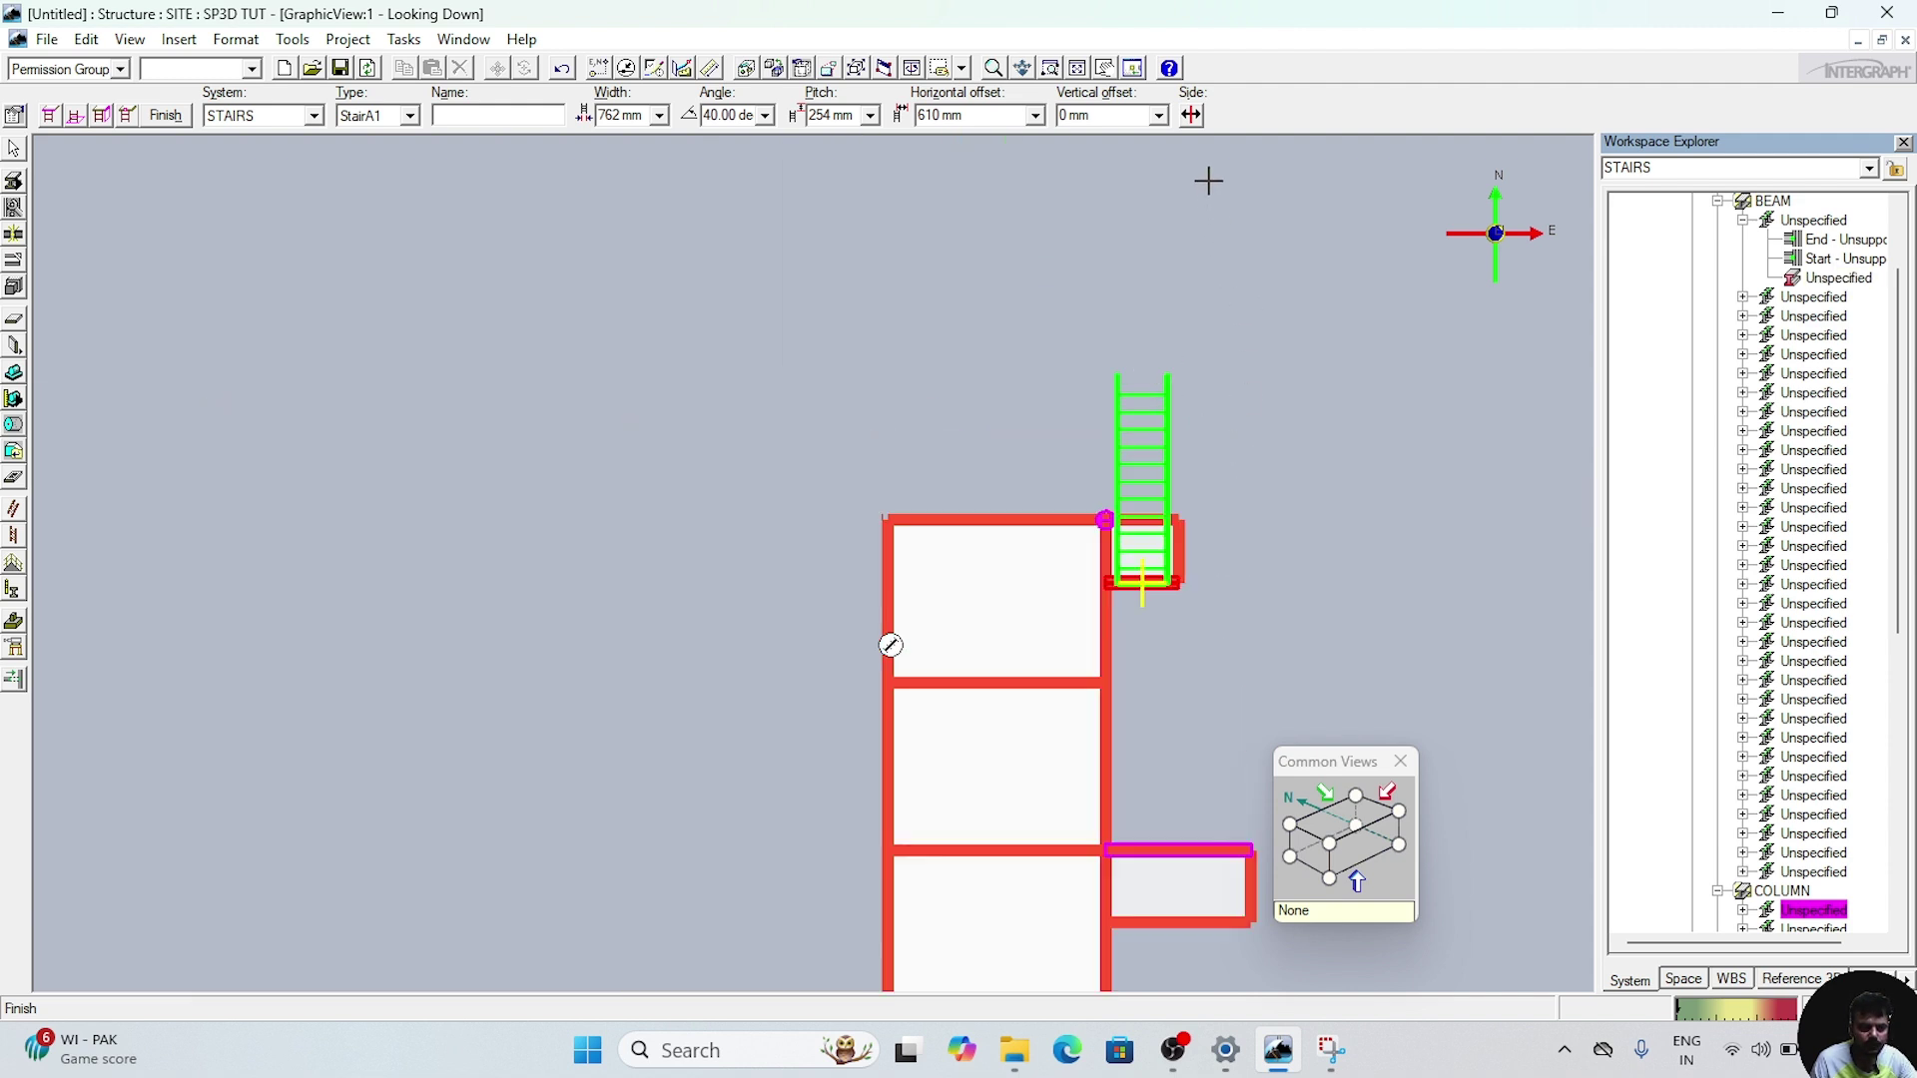
click(1191, 116)
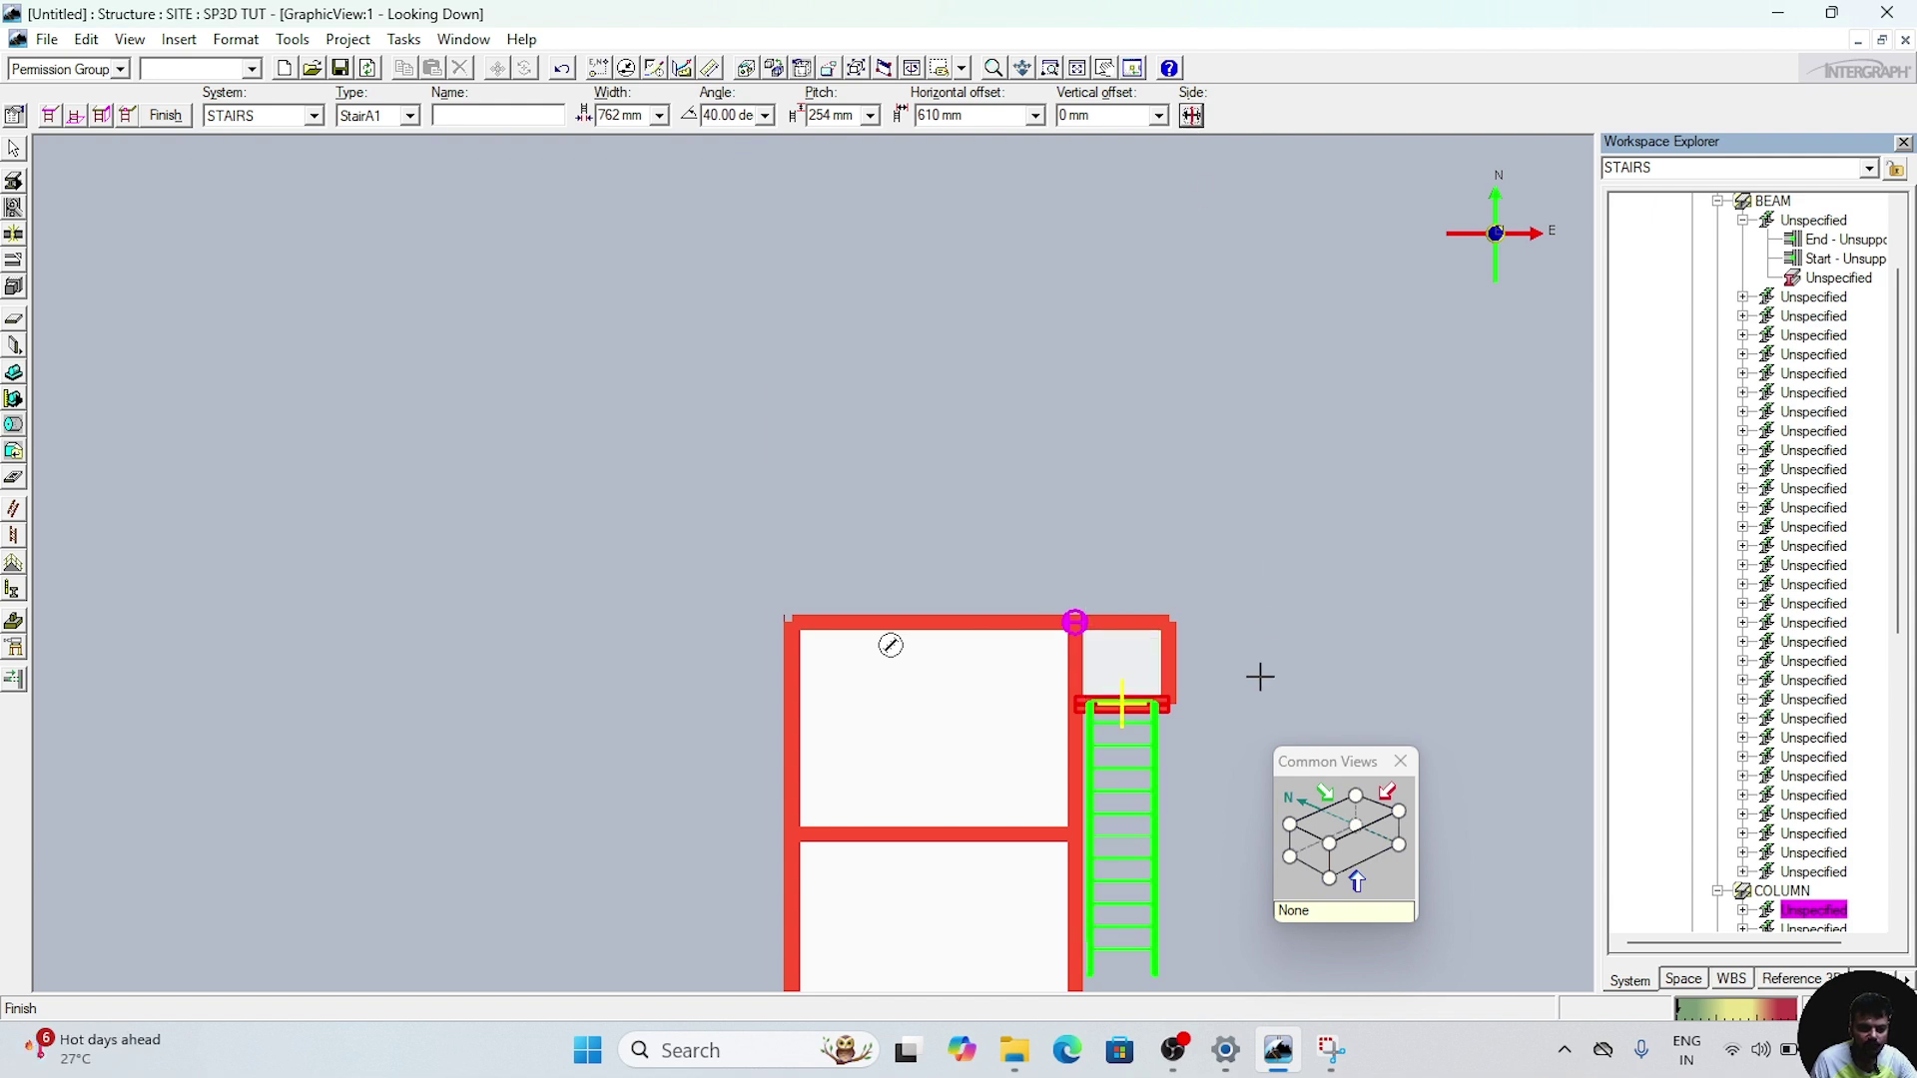
click(1400, 813)
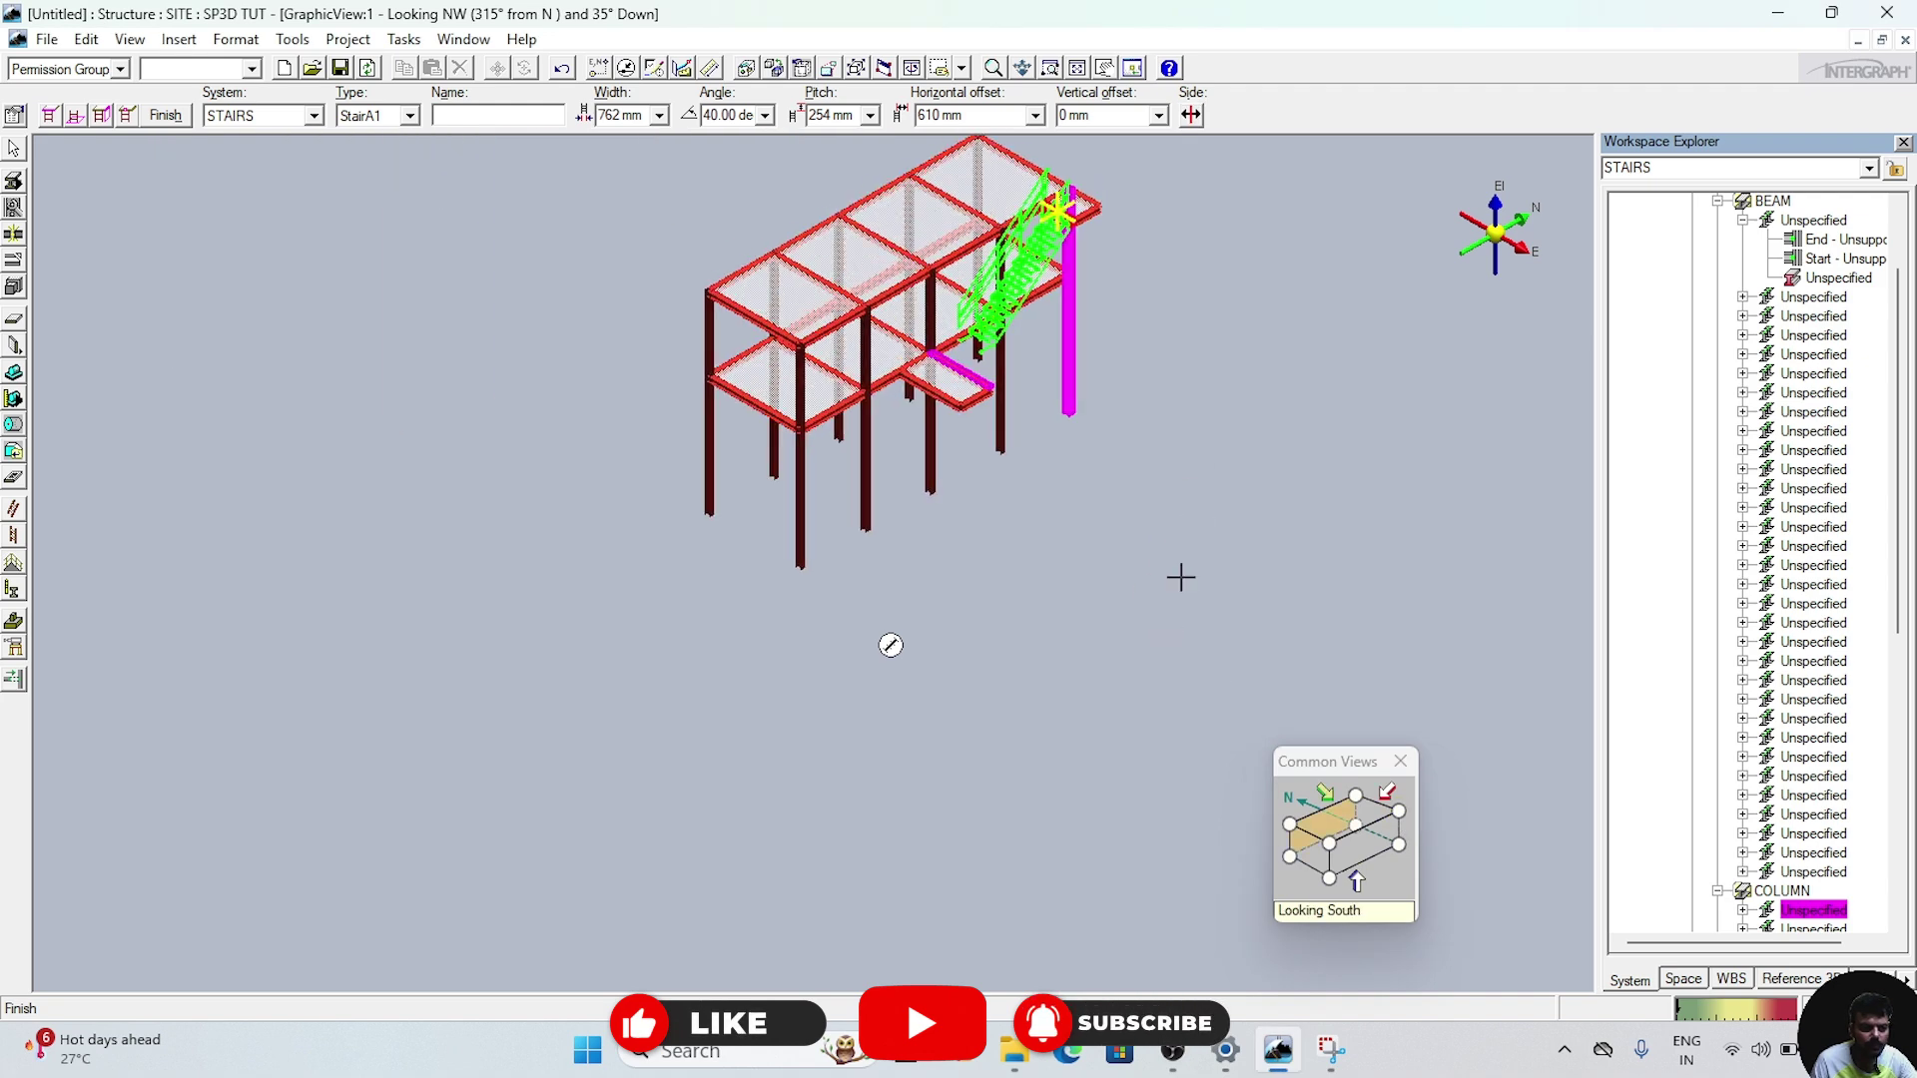
scroll(1104, 680, up, 3)
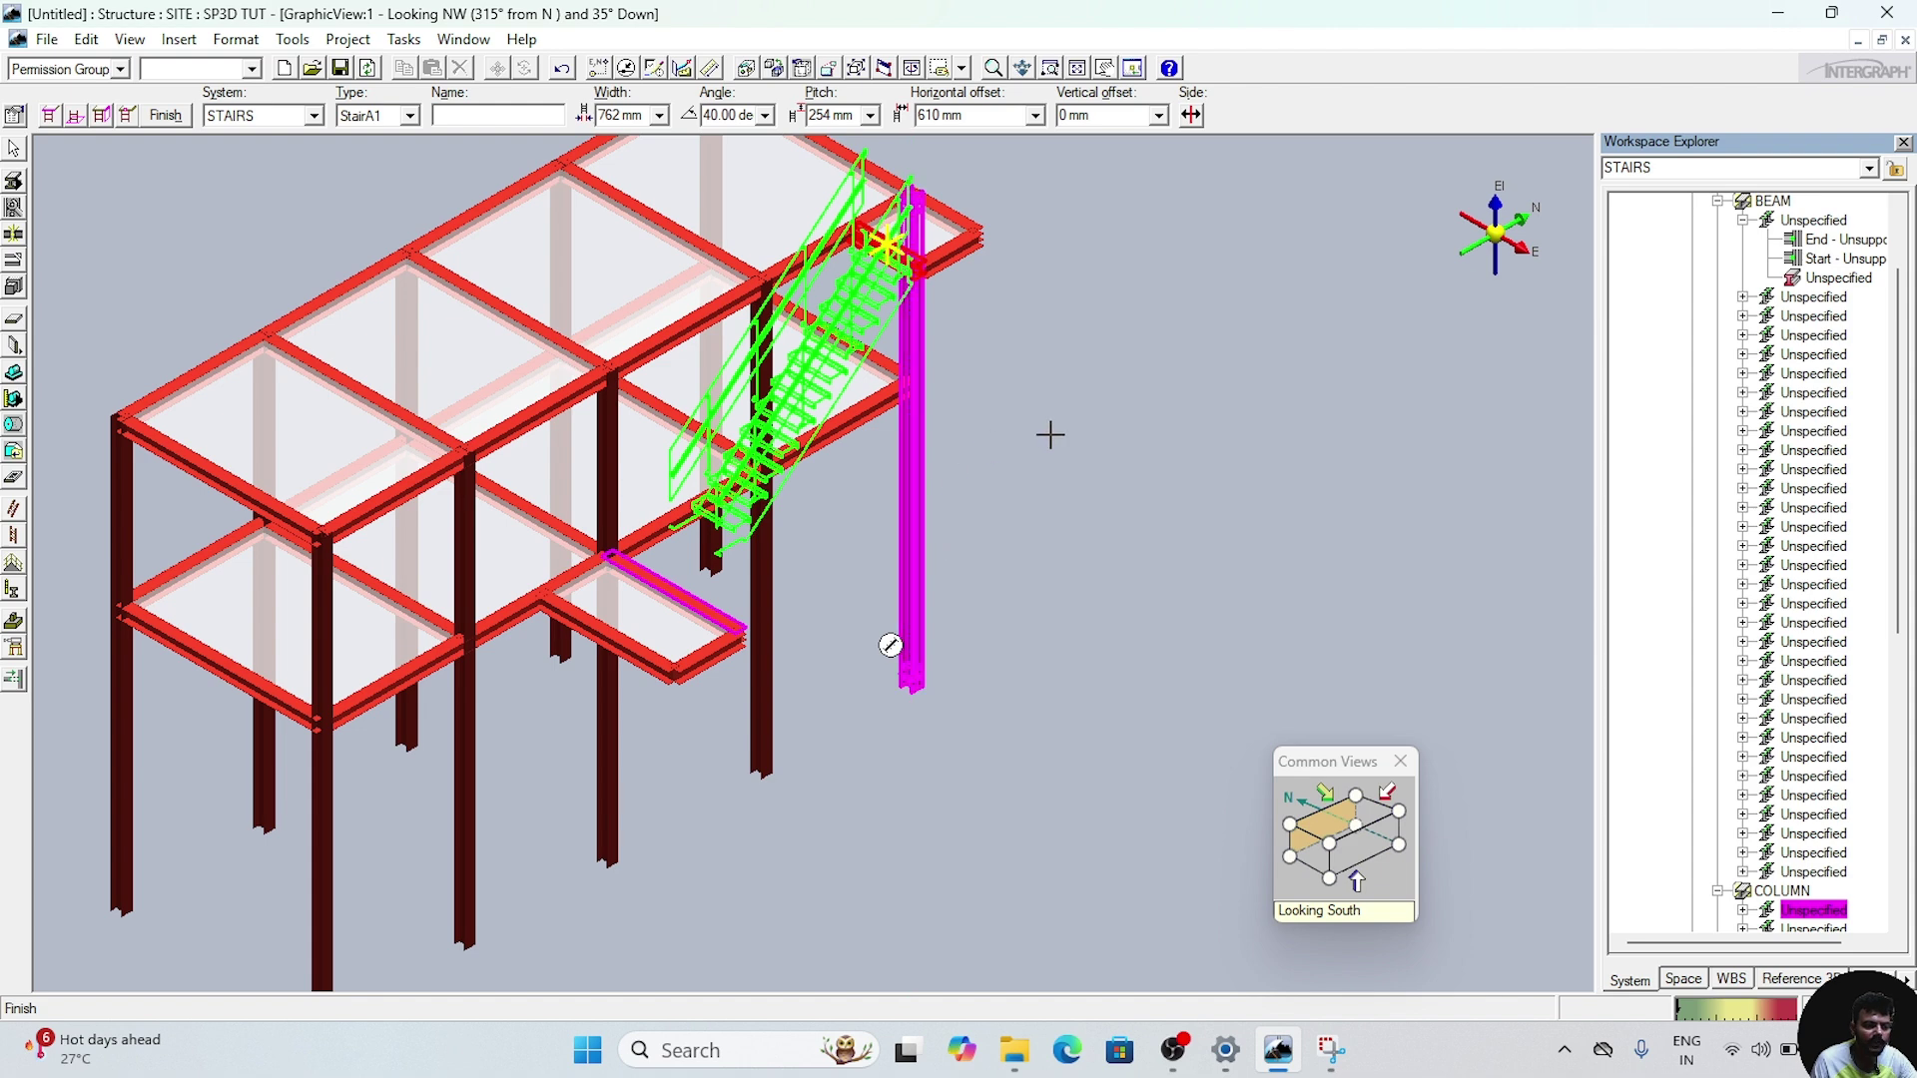
click(178, 121)
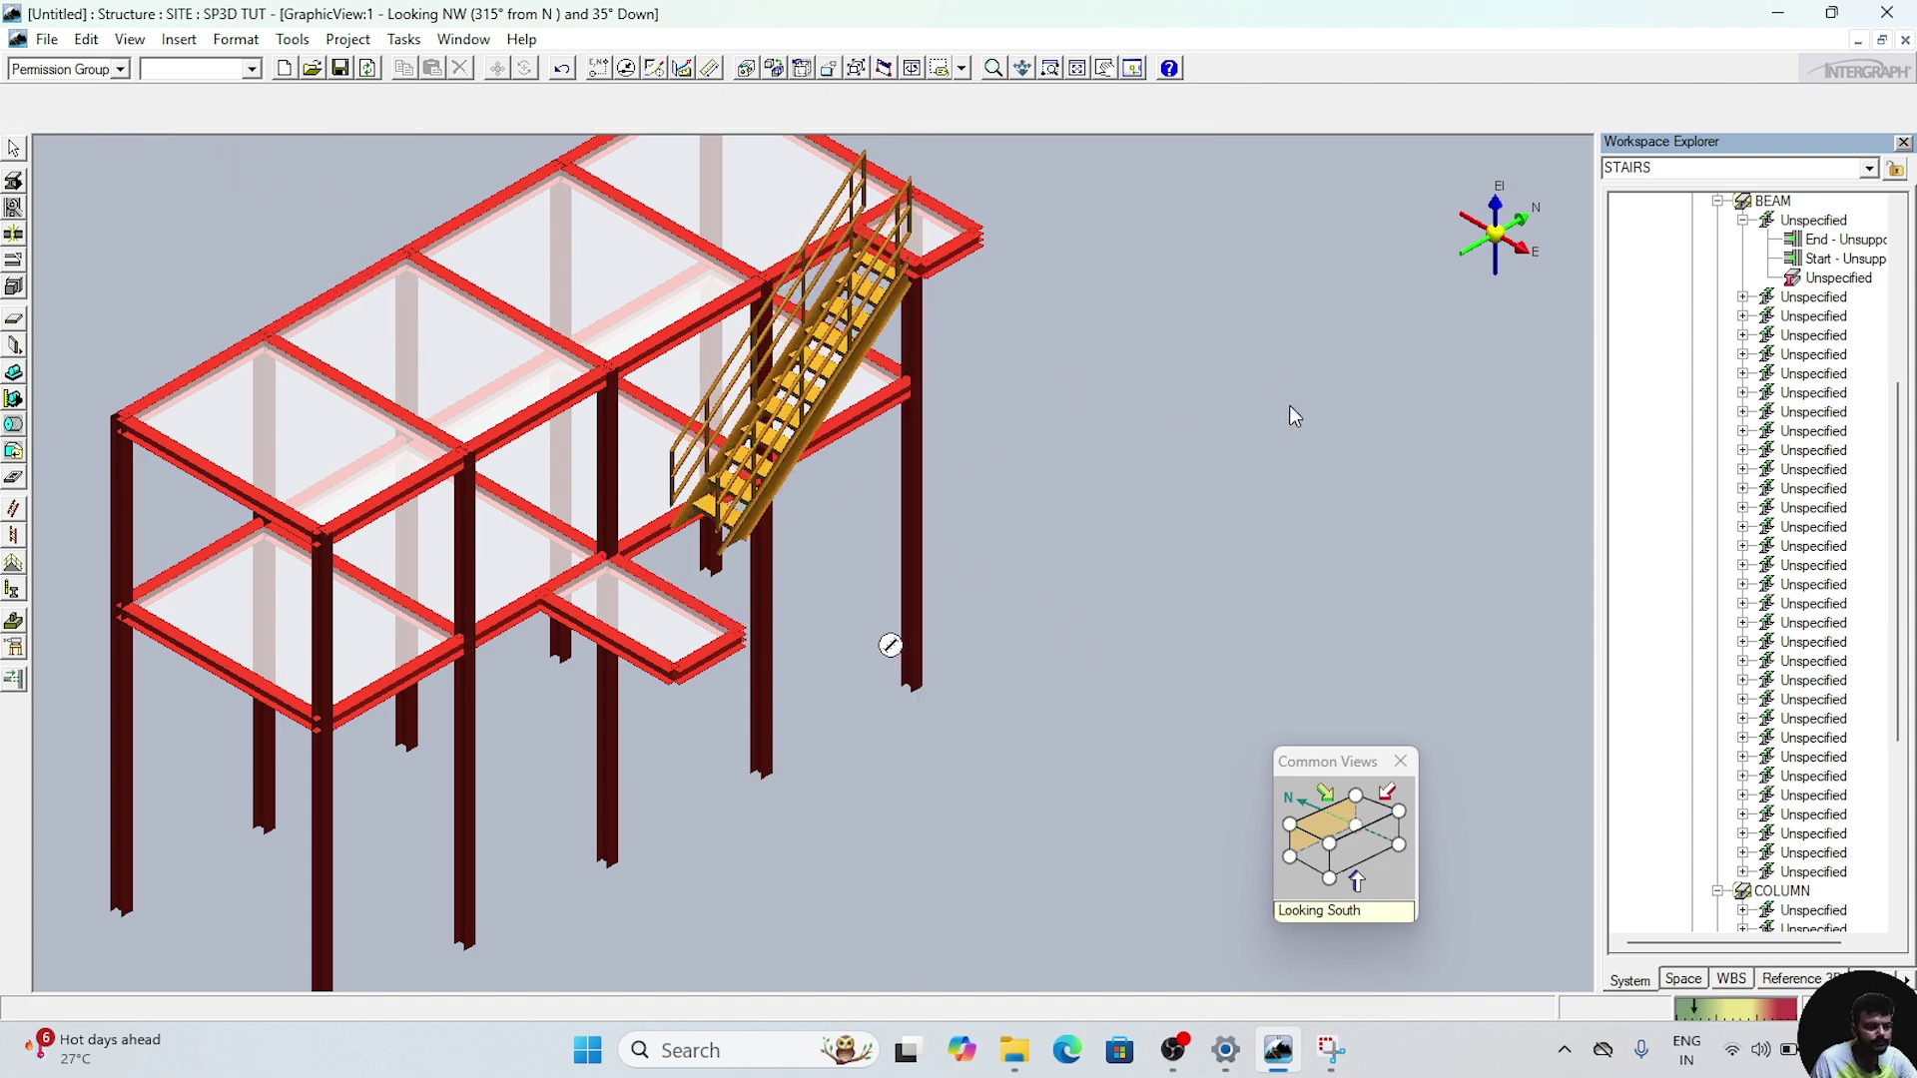
- Open the properties of the newly placed stair
scroll(980, 515, up, 2)
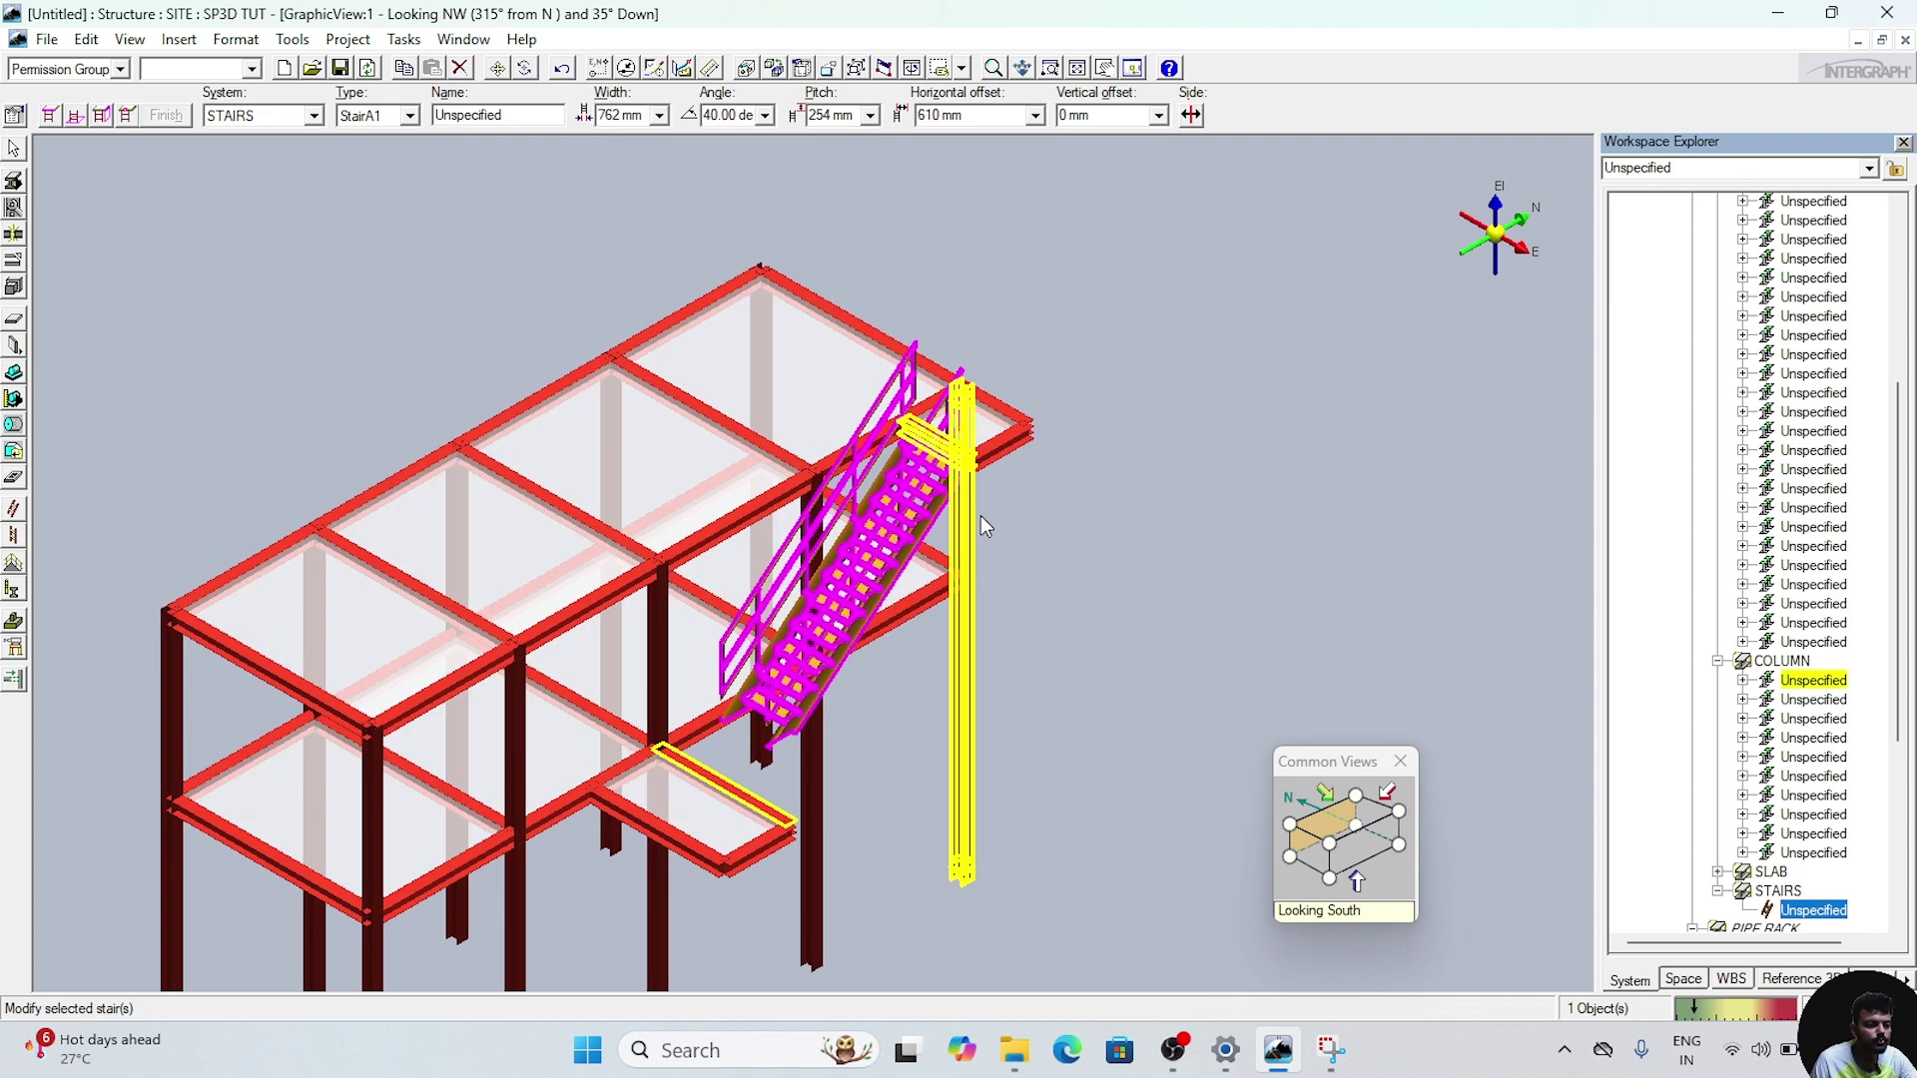
click(883, 541)
right_click(882, 541)
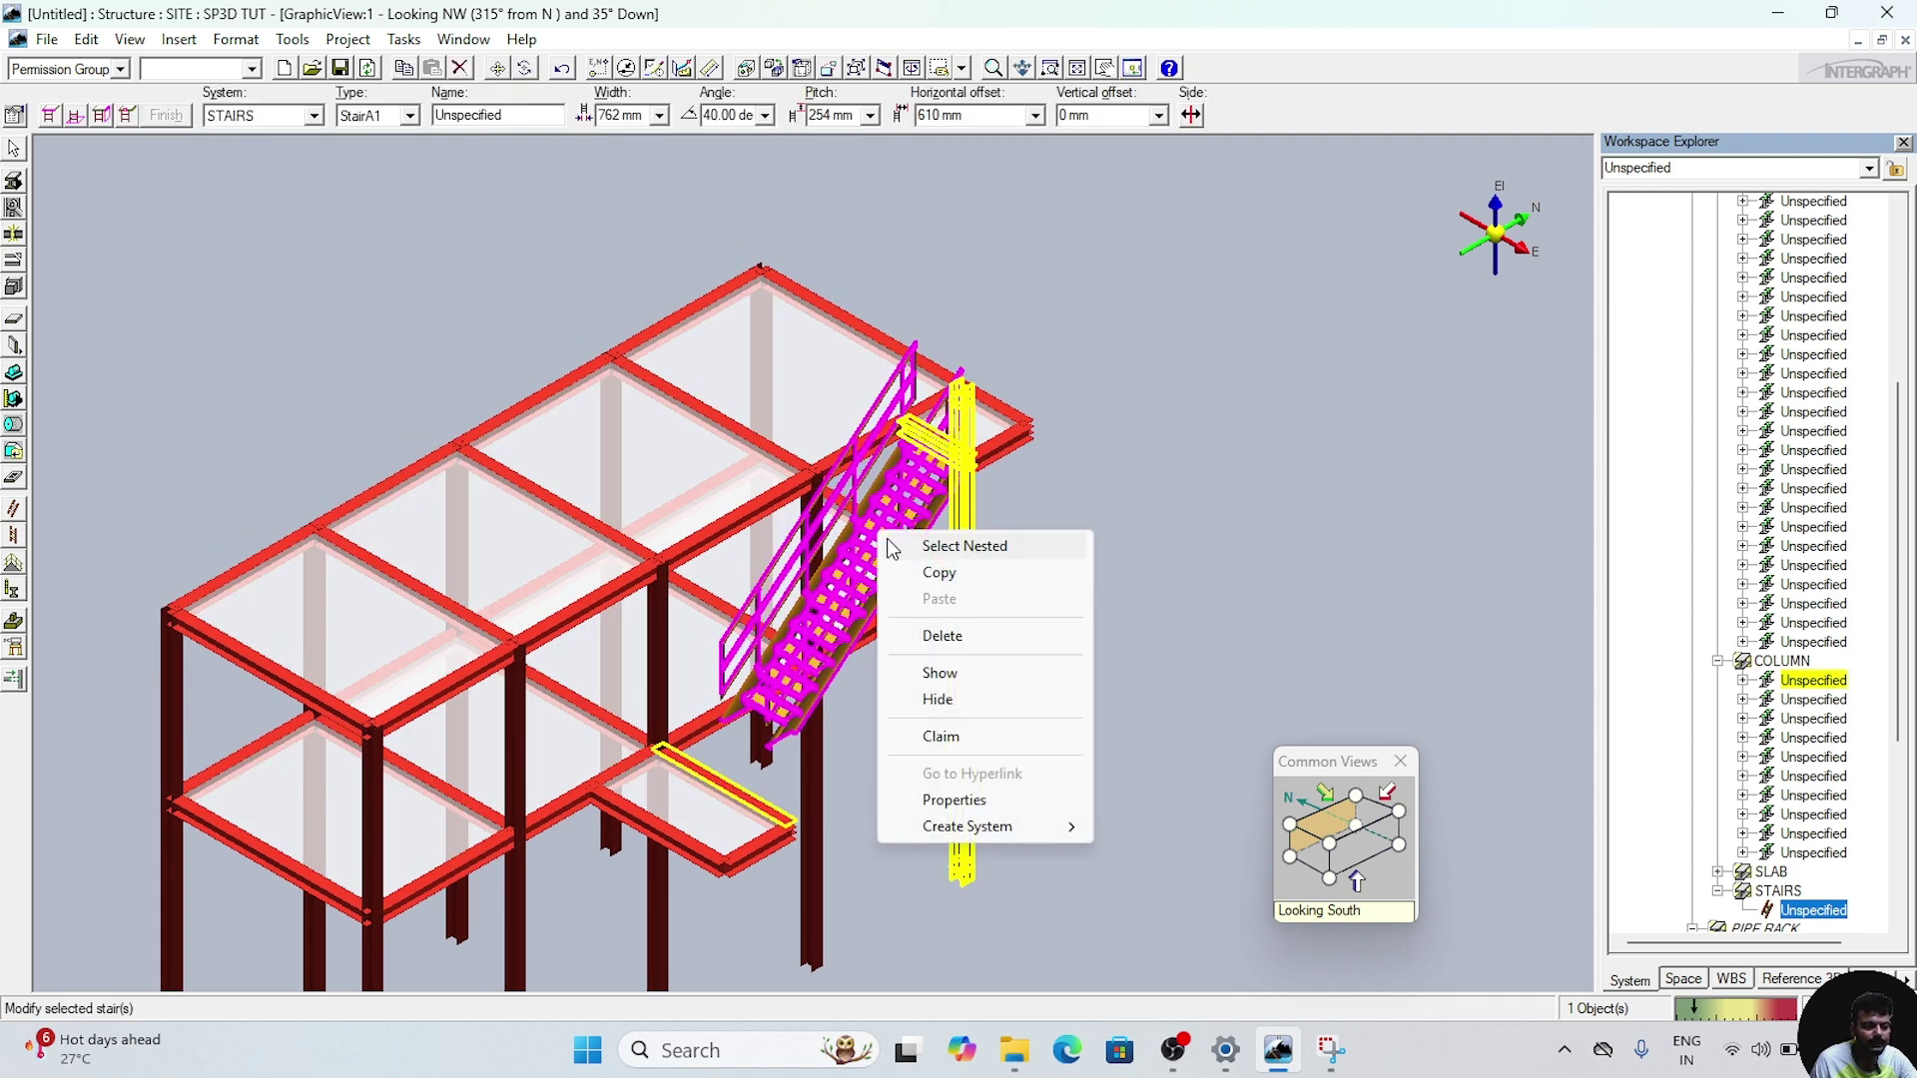
click(1010, 795)
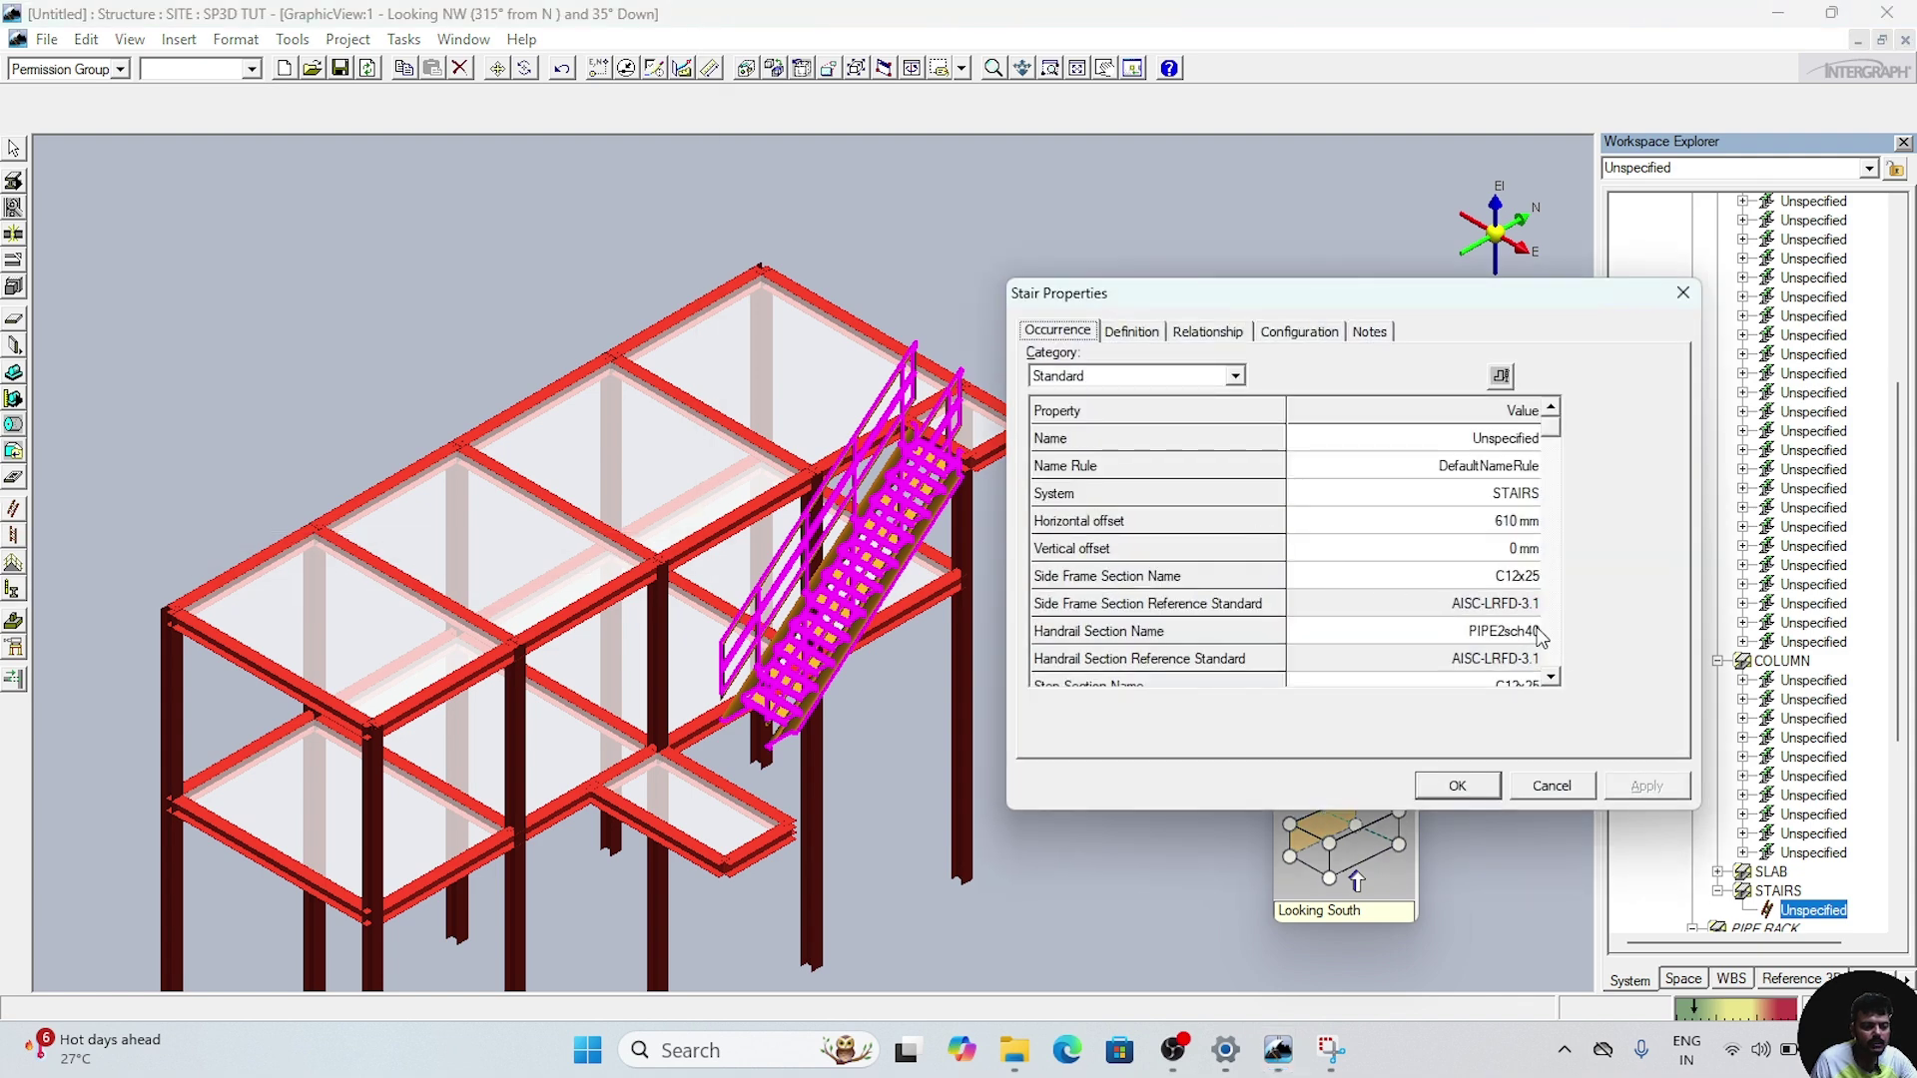
click(1550, 677)
click(1550, 677)
click(1551, 677)
click(1551, 677)
click(1550, 677)
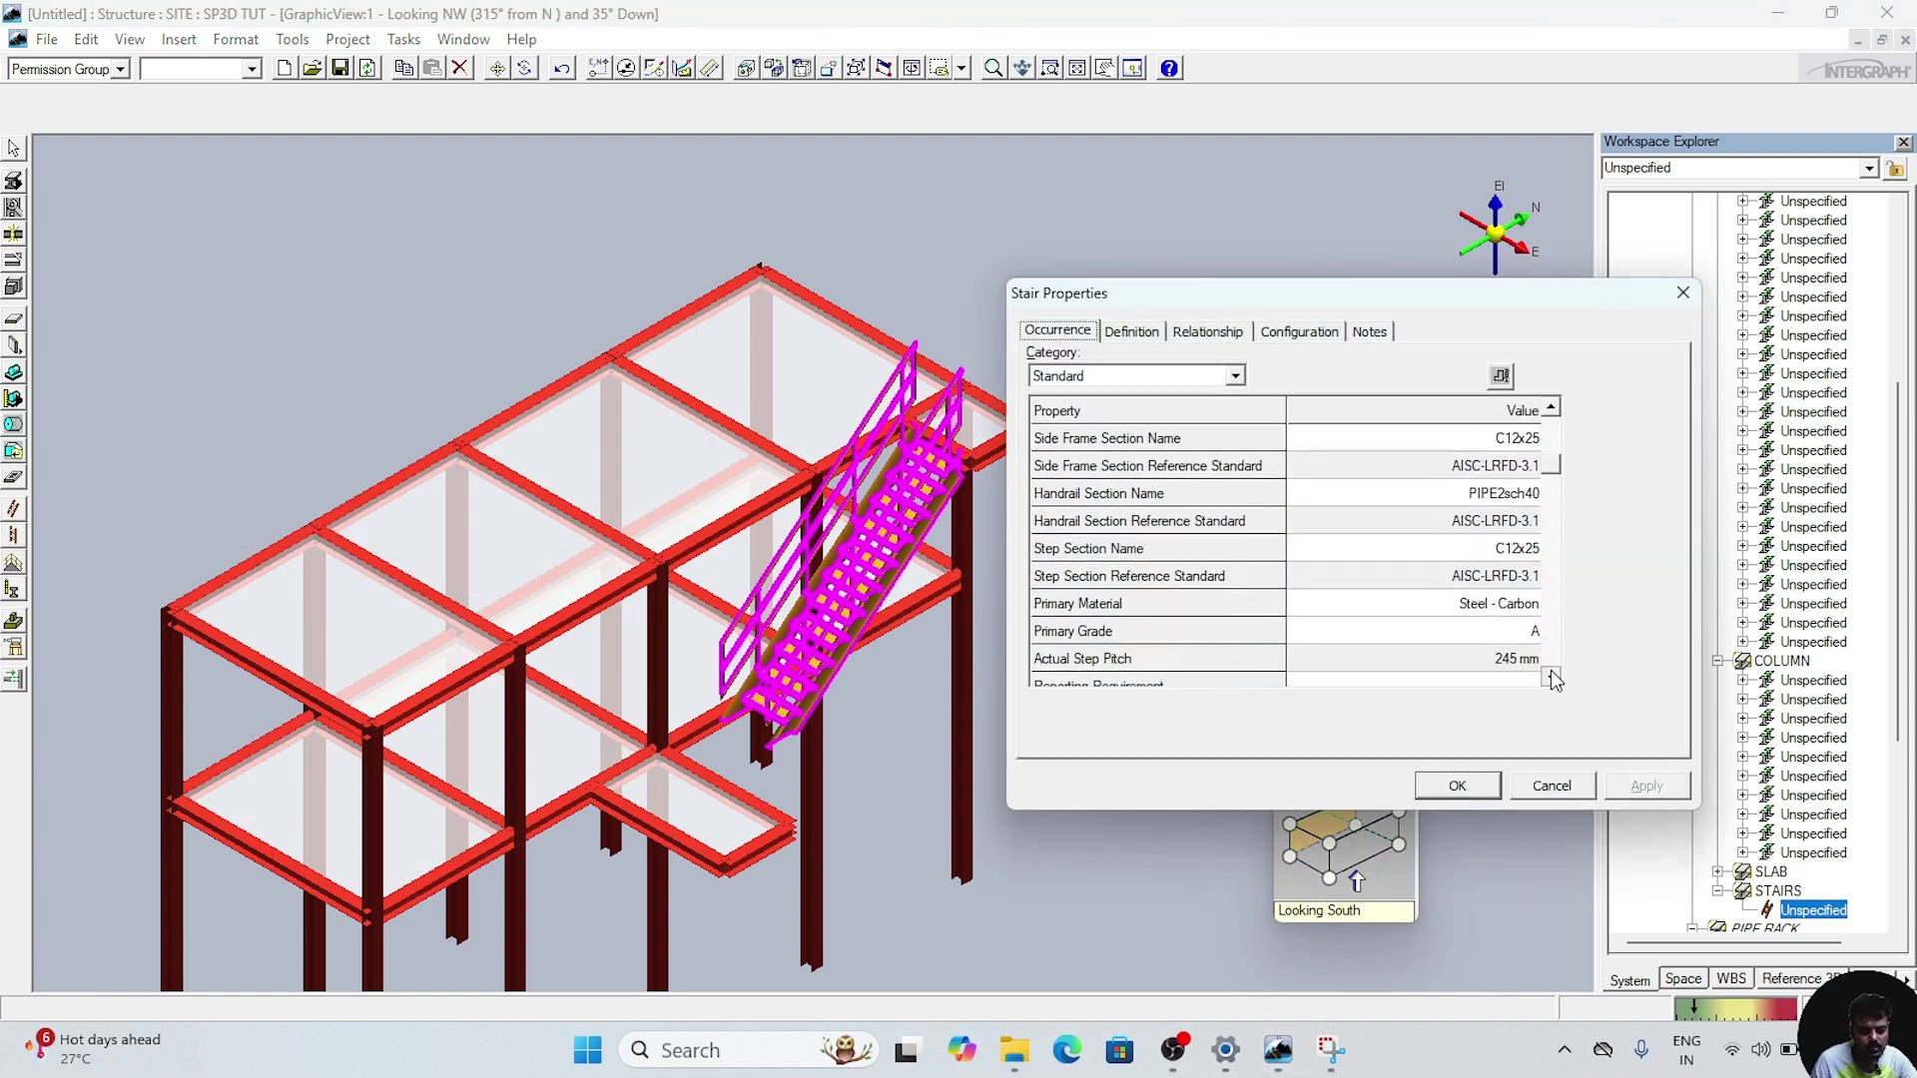
click(1551, 677)
click(1551, 677)
click(1550, 676)
click(1550, 677)
click(1551, 677)
click(1550, 677)
click(1551, 677)
click(1551, 677)
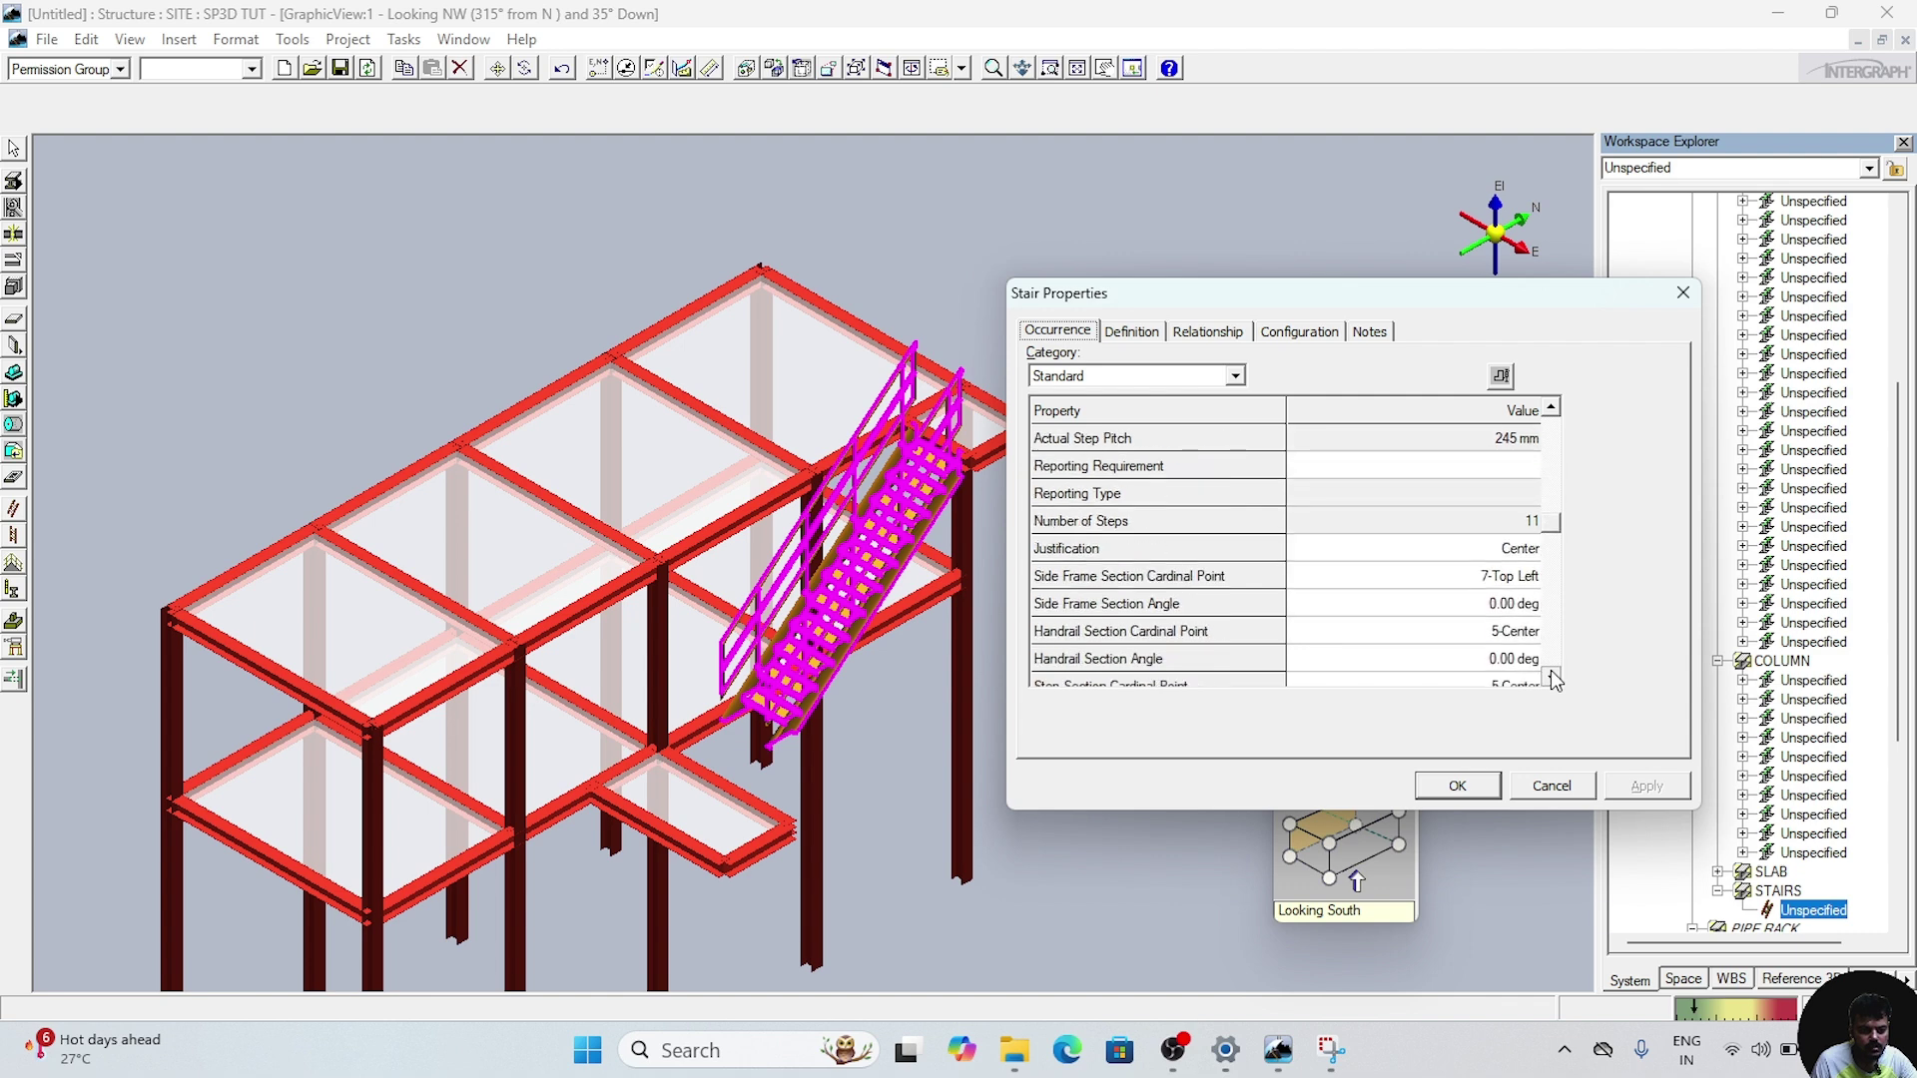
click(1550, 677)
click(1550, 677)
click(1551, 677)
click(1550, 677)
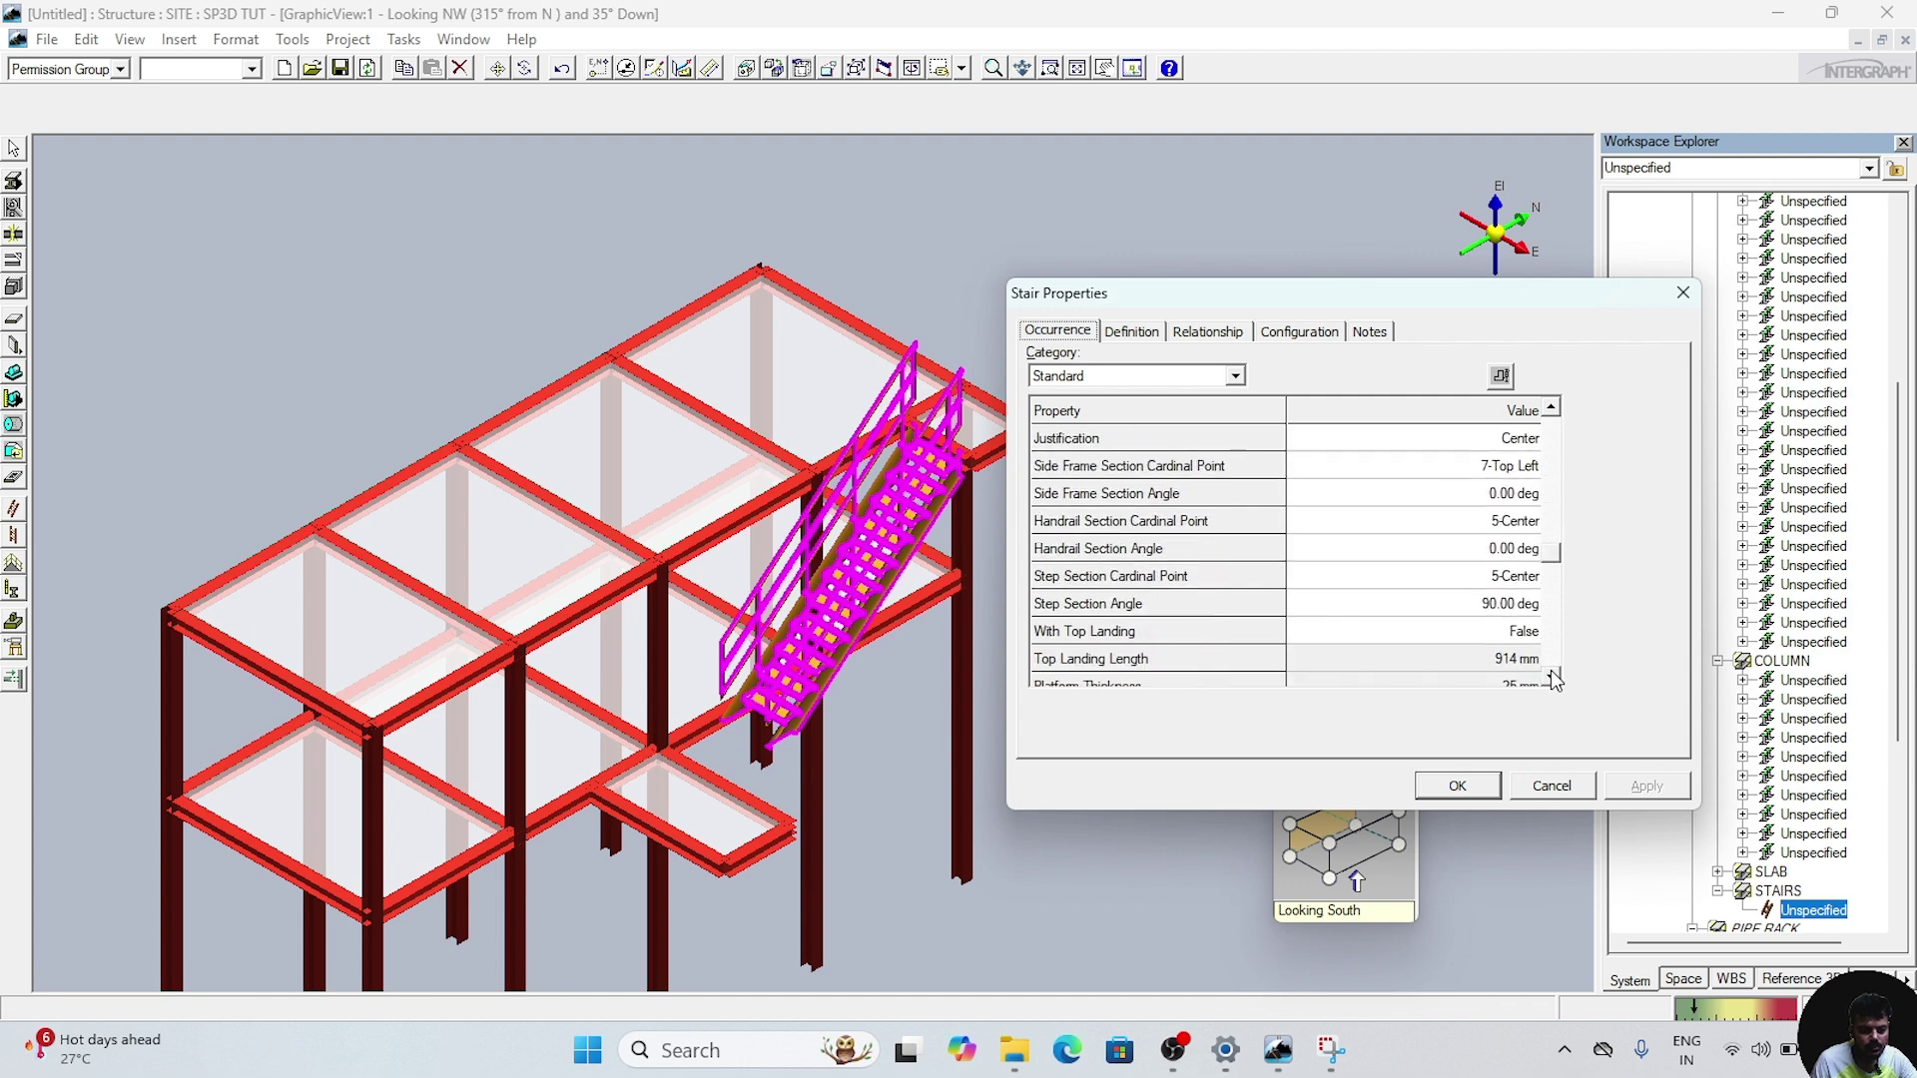
- Set With Top Landing to True and Top Landing Length to 1250 mm, then apply
click(1481, 631)
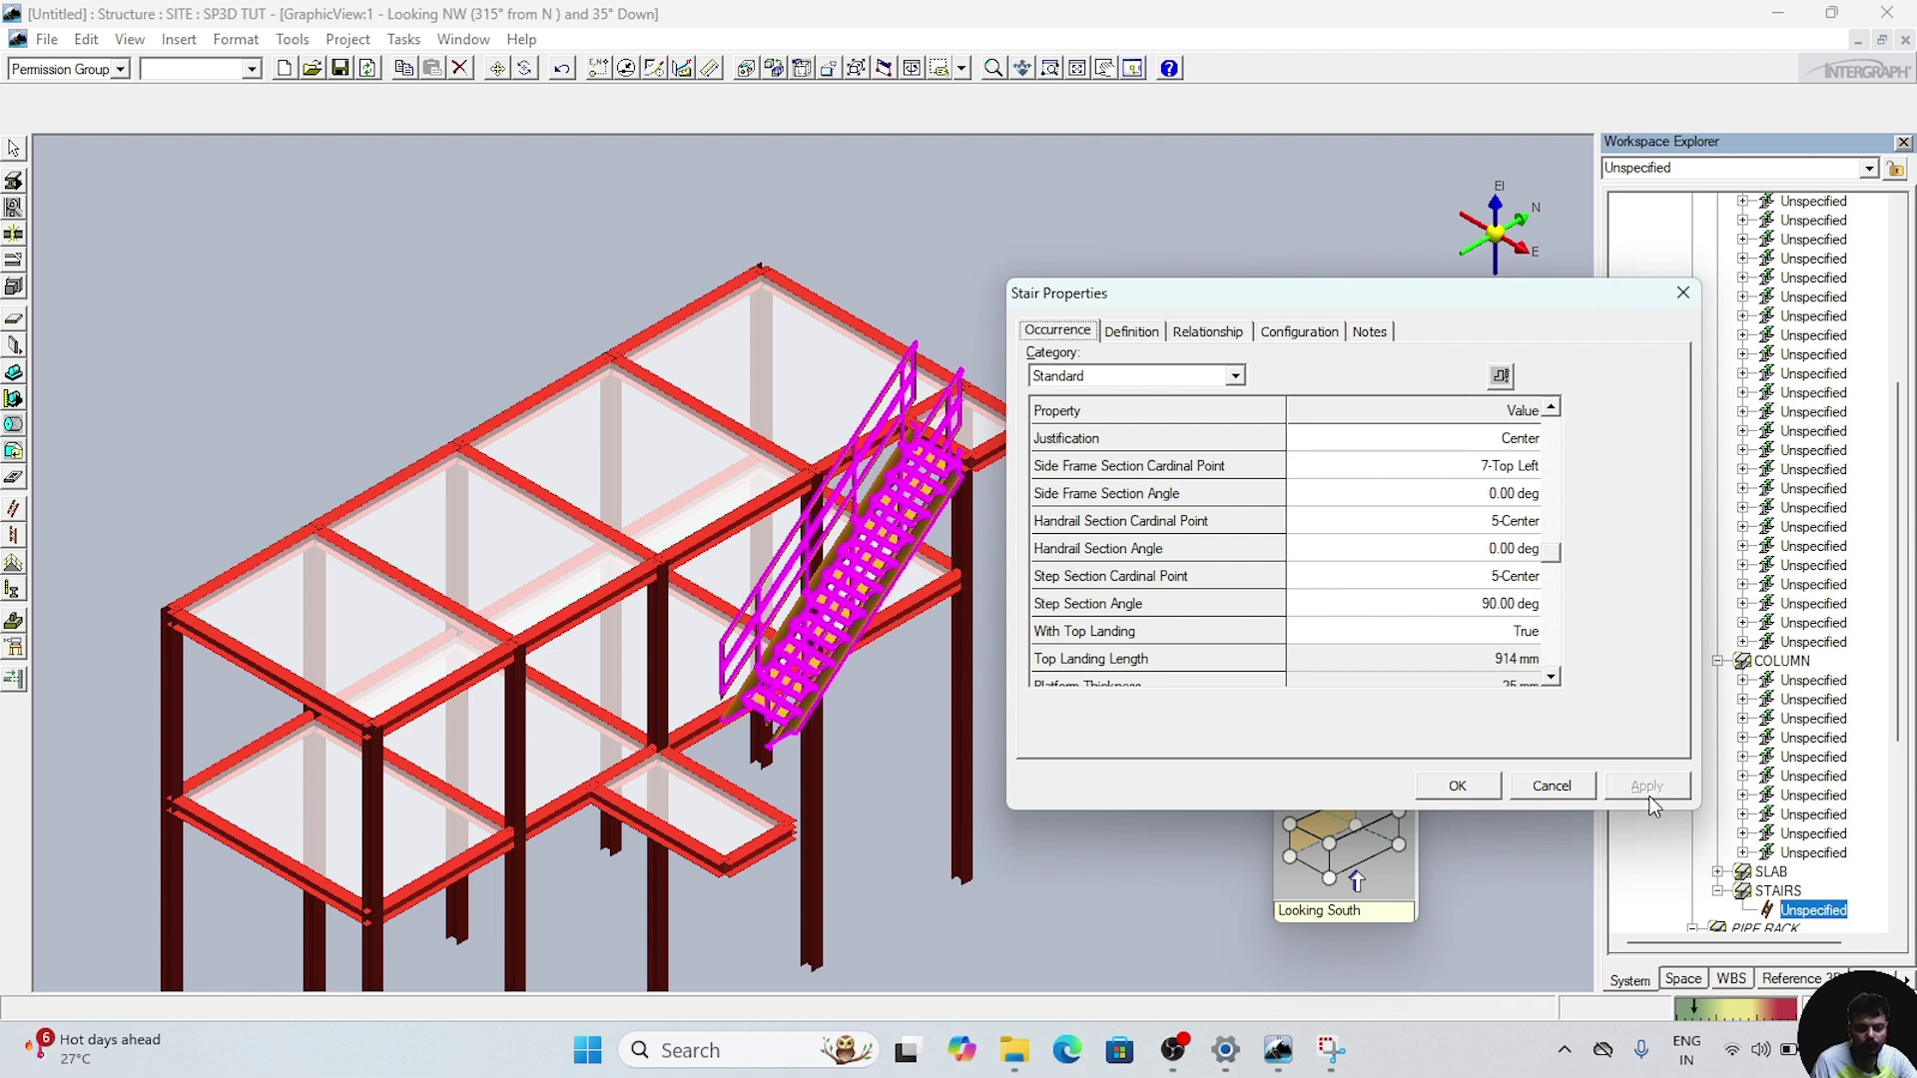
scroll(1550, 673, down, 9)
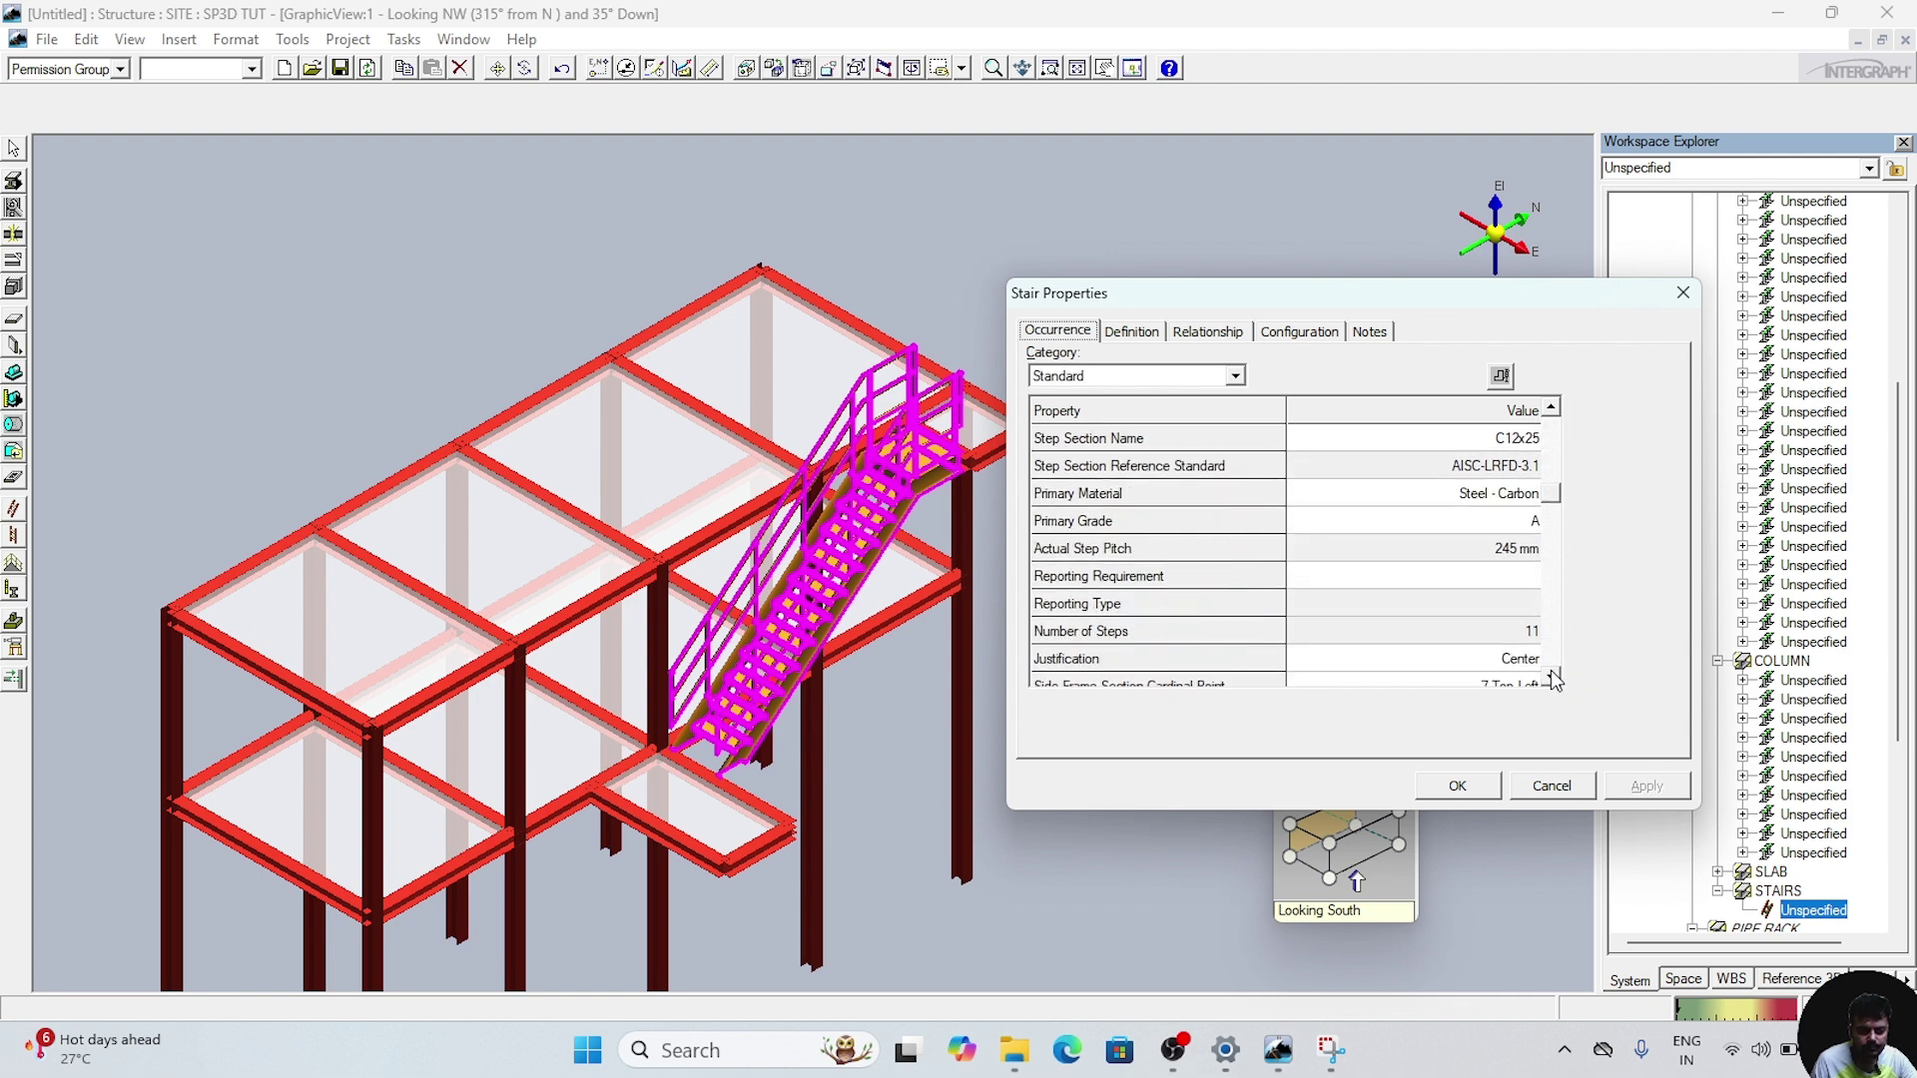
scroll(1550, 675, down, 9)
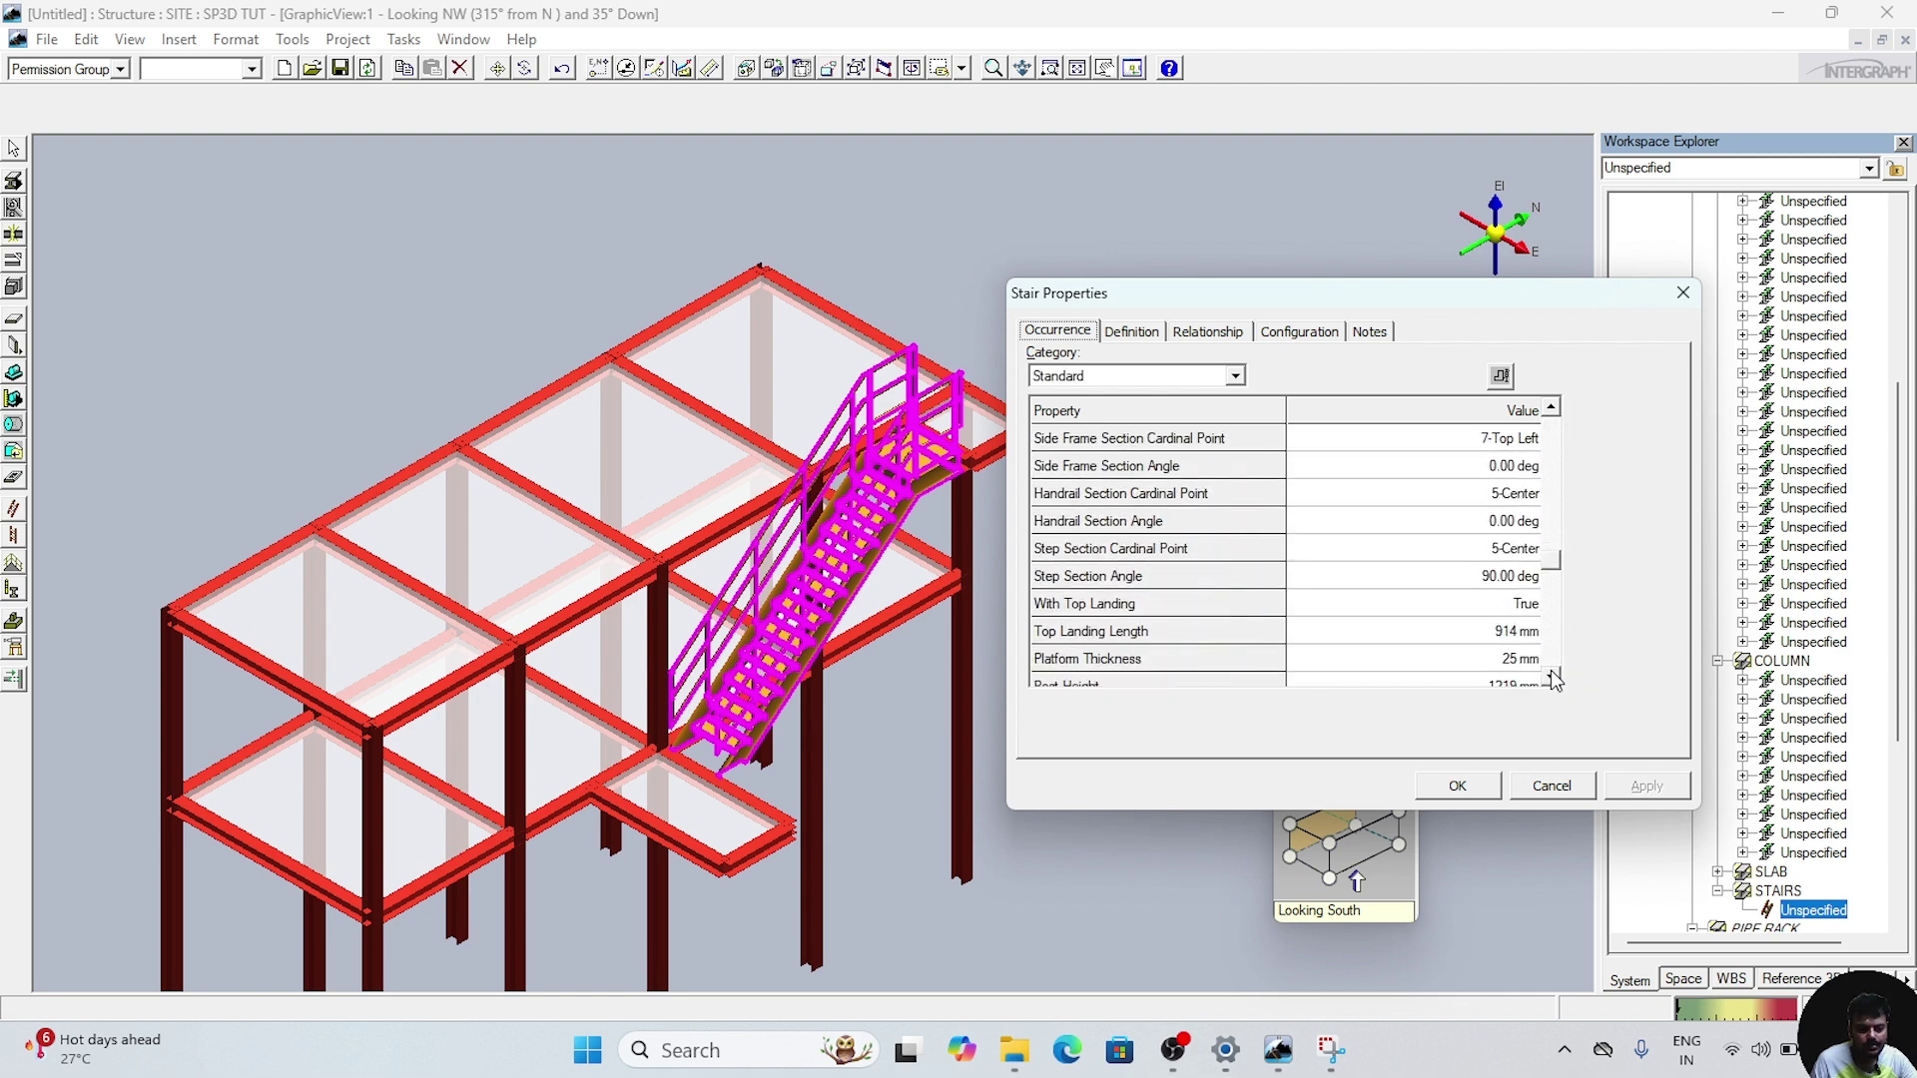
click(1462, 629)
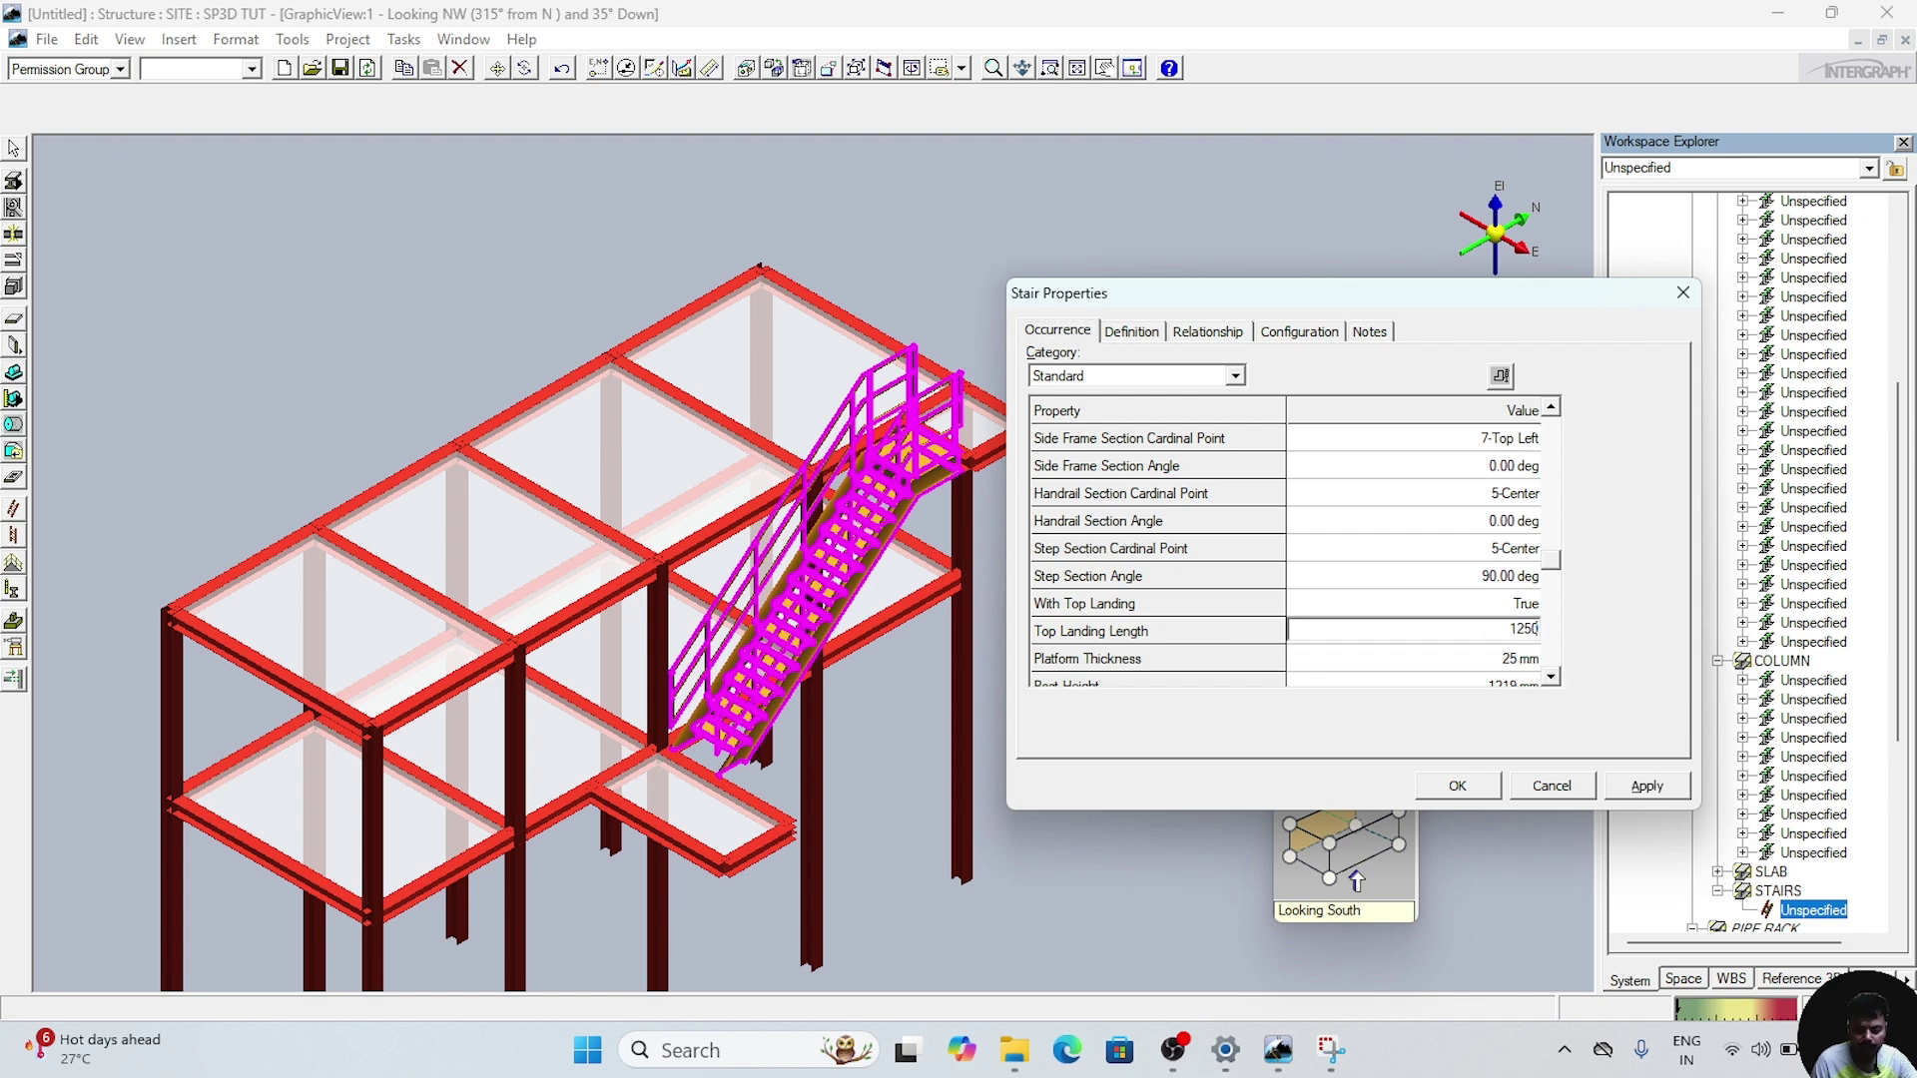
click(1648, 787)
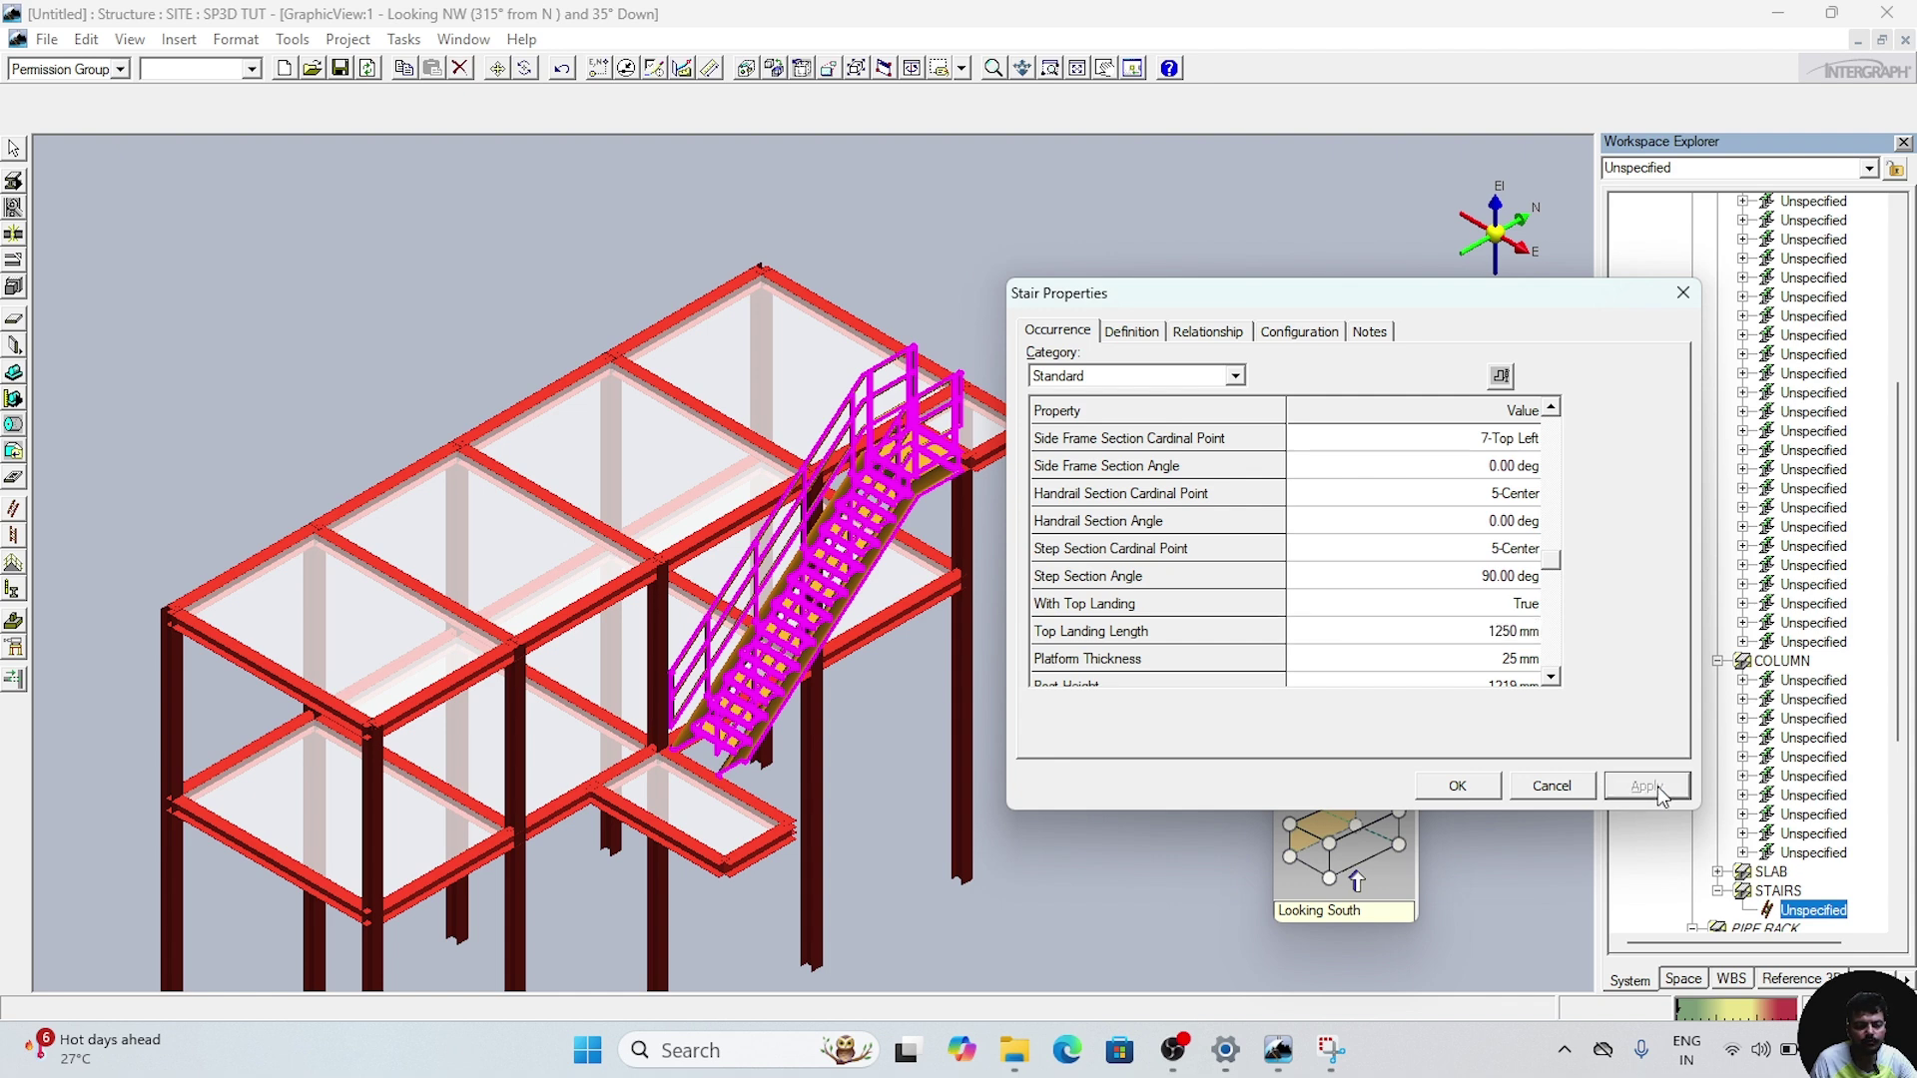
click(1458, 787)
scroll(866, 721, up, 3)
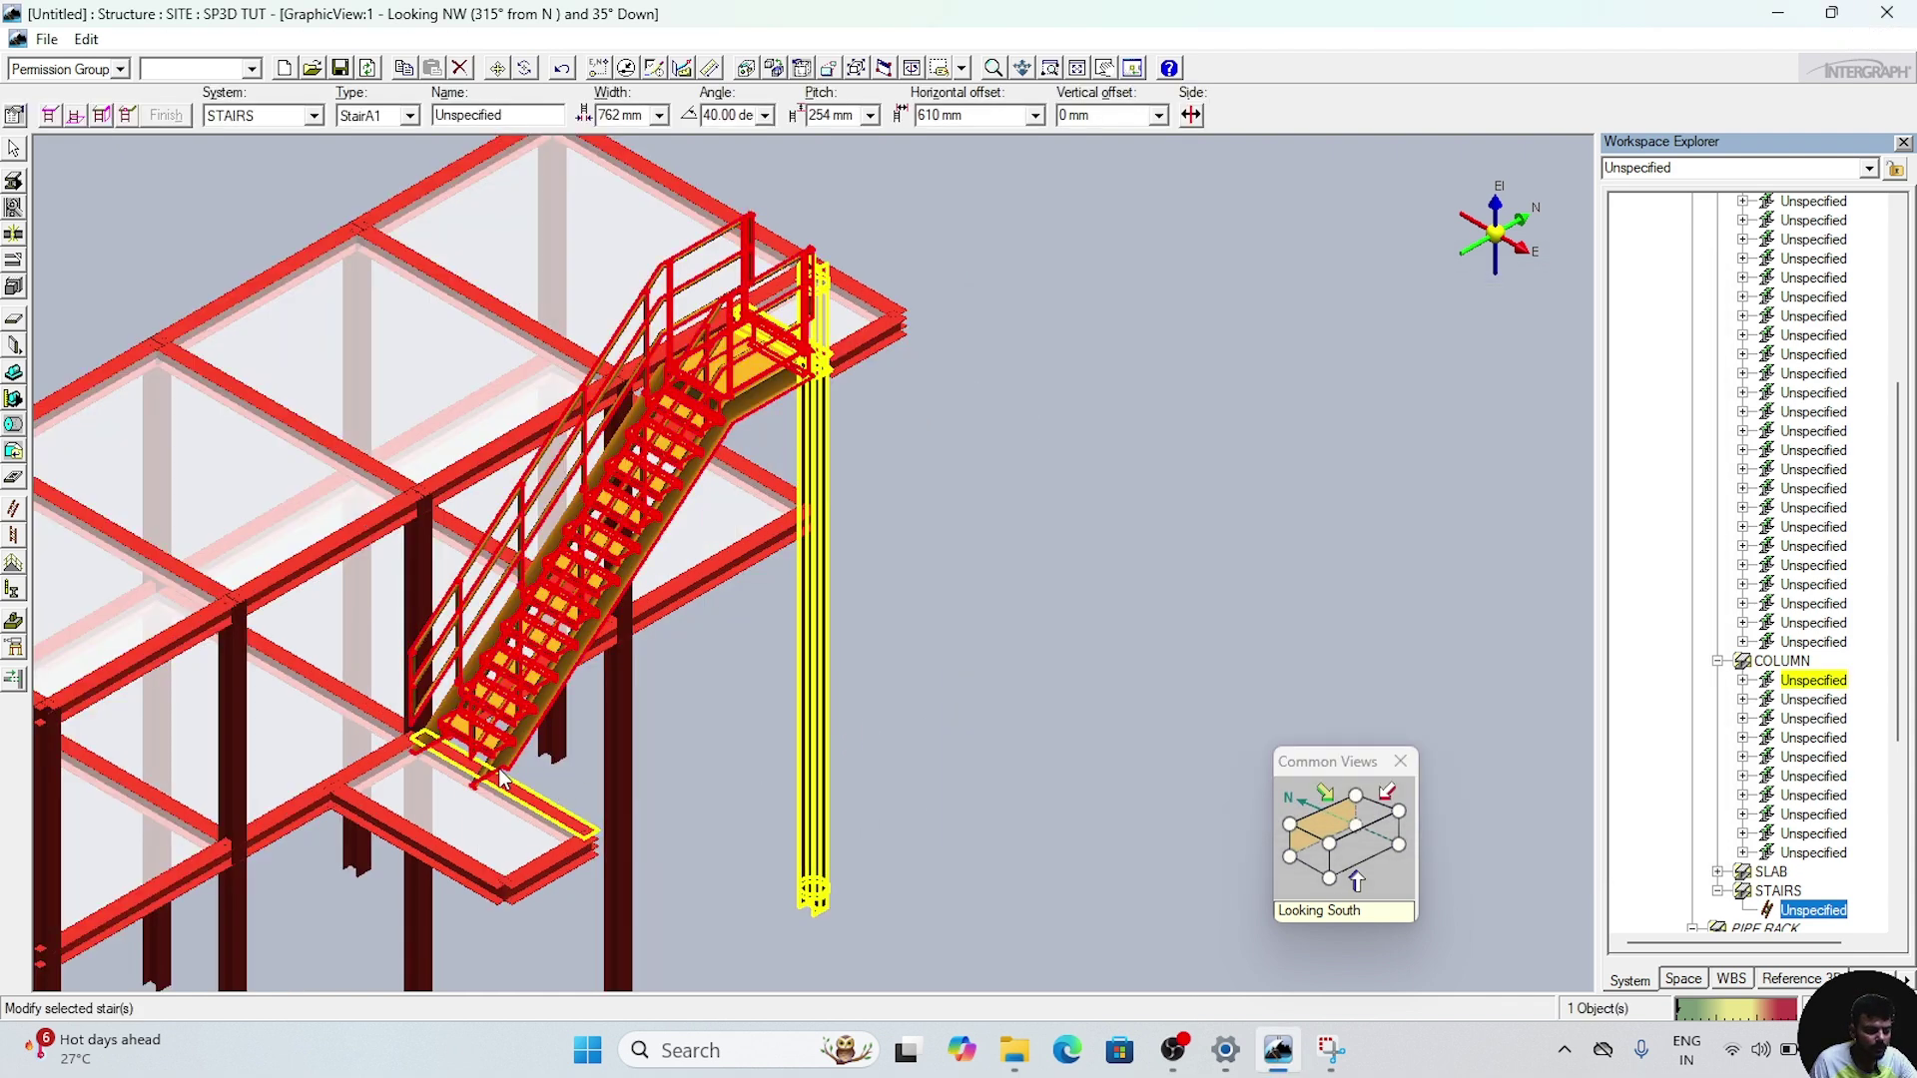
click(1039, 561)
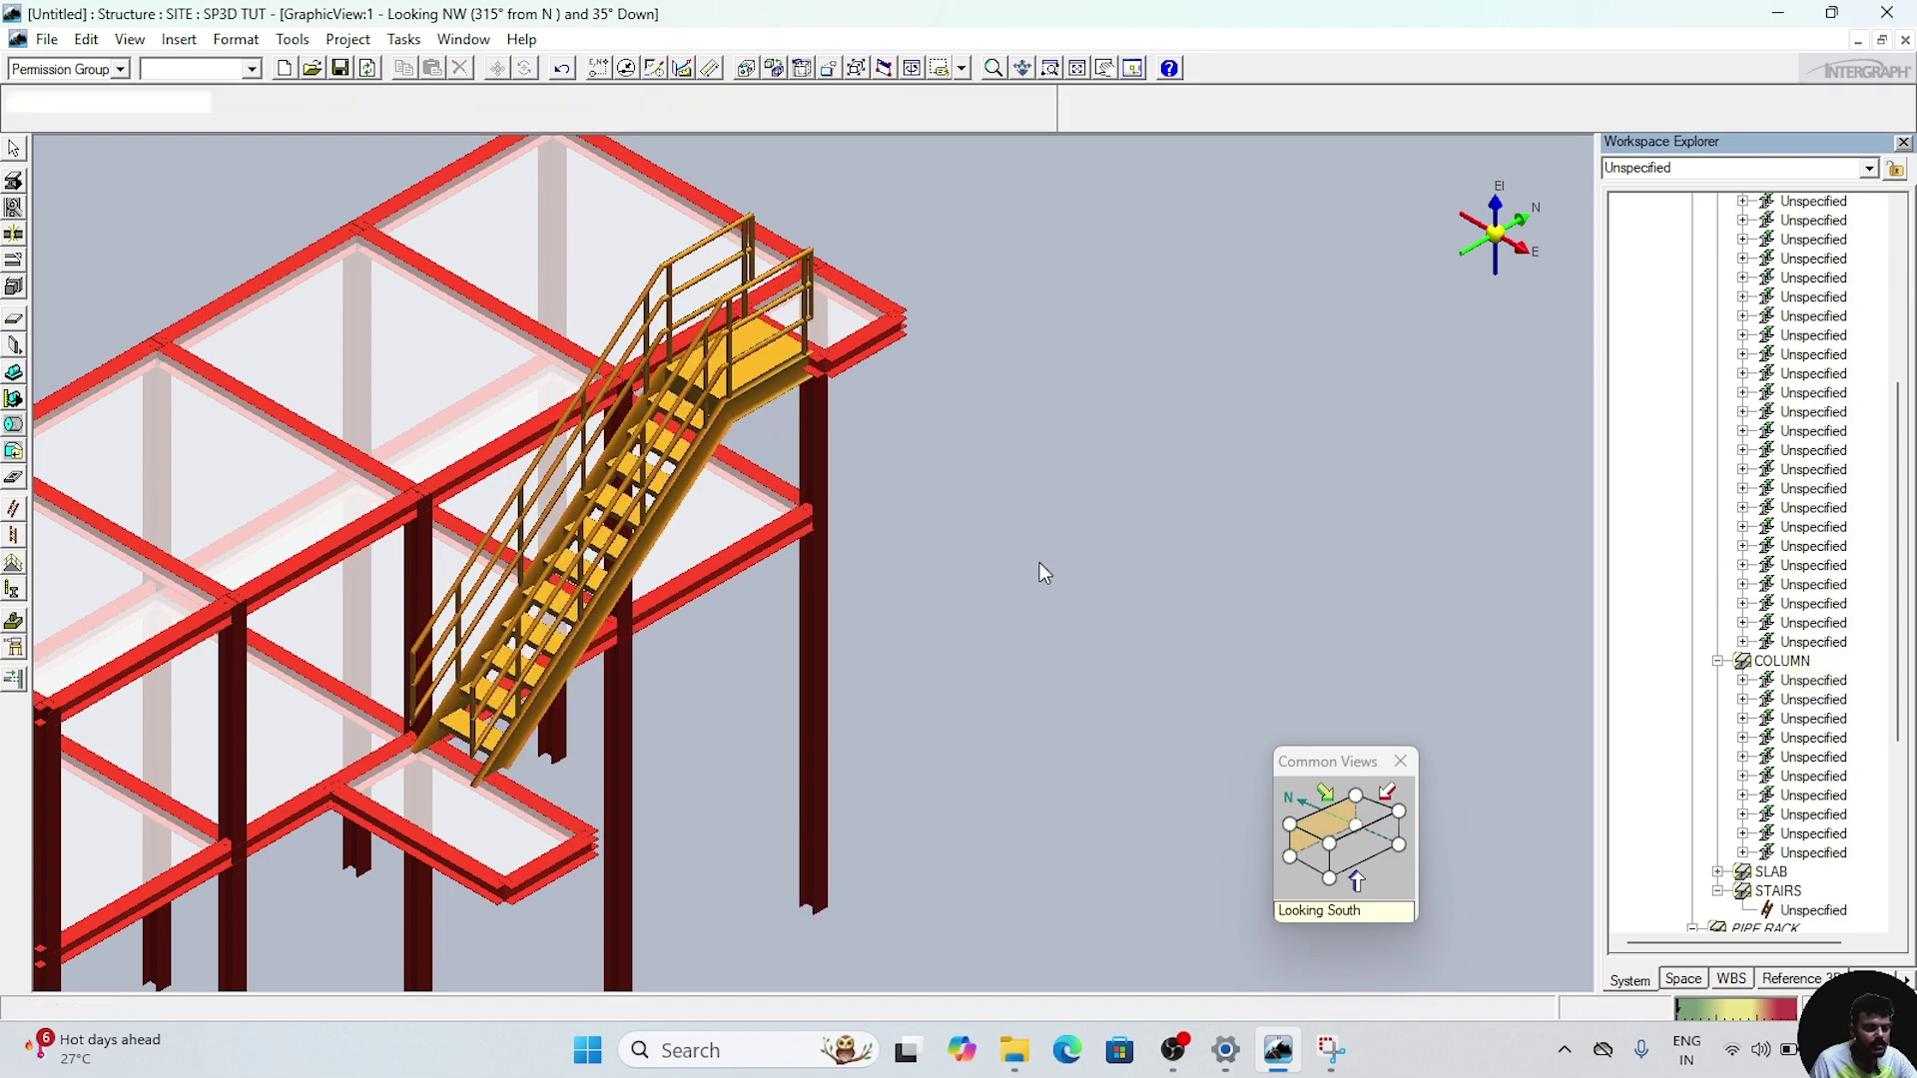
middle_drag(1058, 566, 1096, 537)
scroll(1108, 589, down, 3)
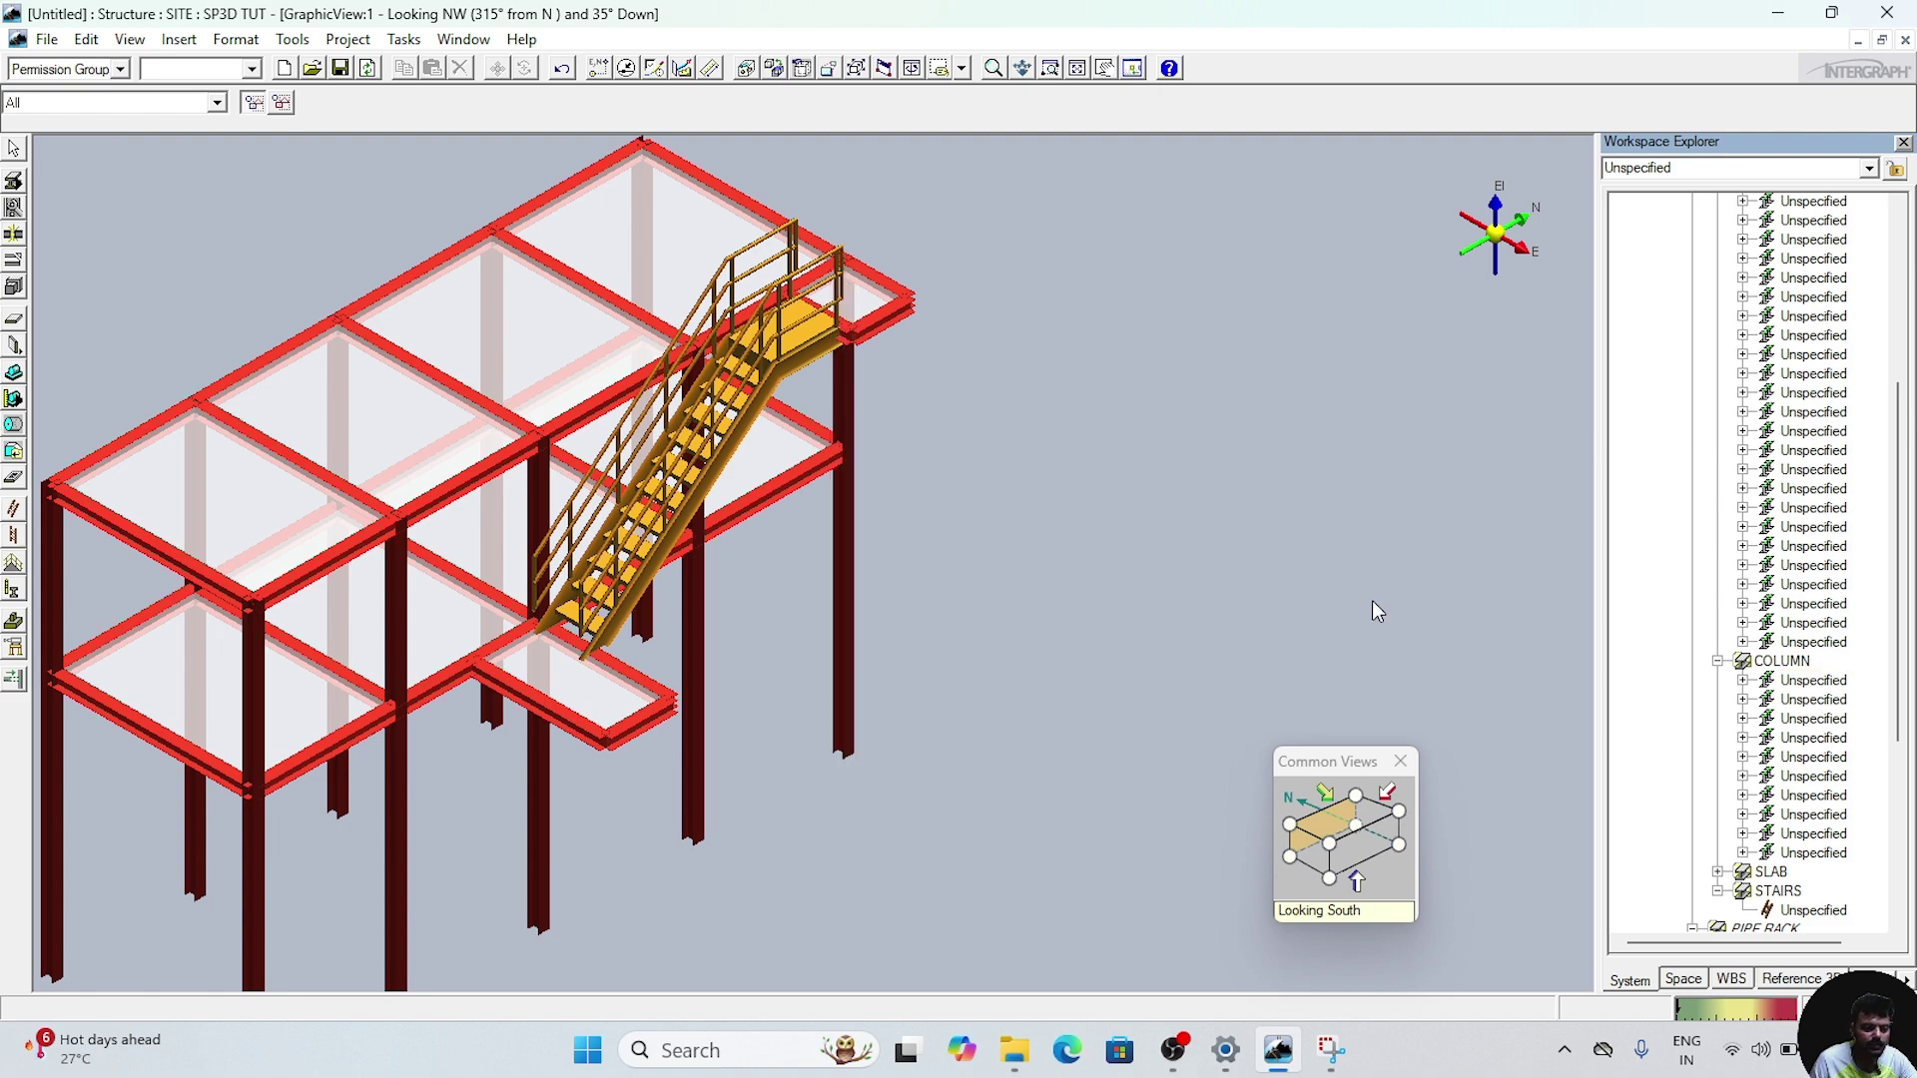
scroll(1115, 609, up, 2)
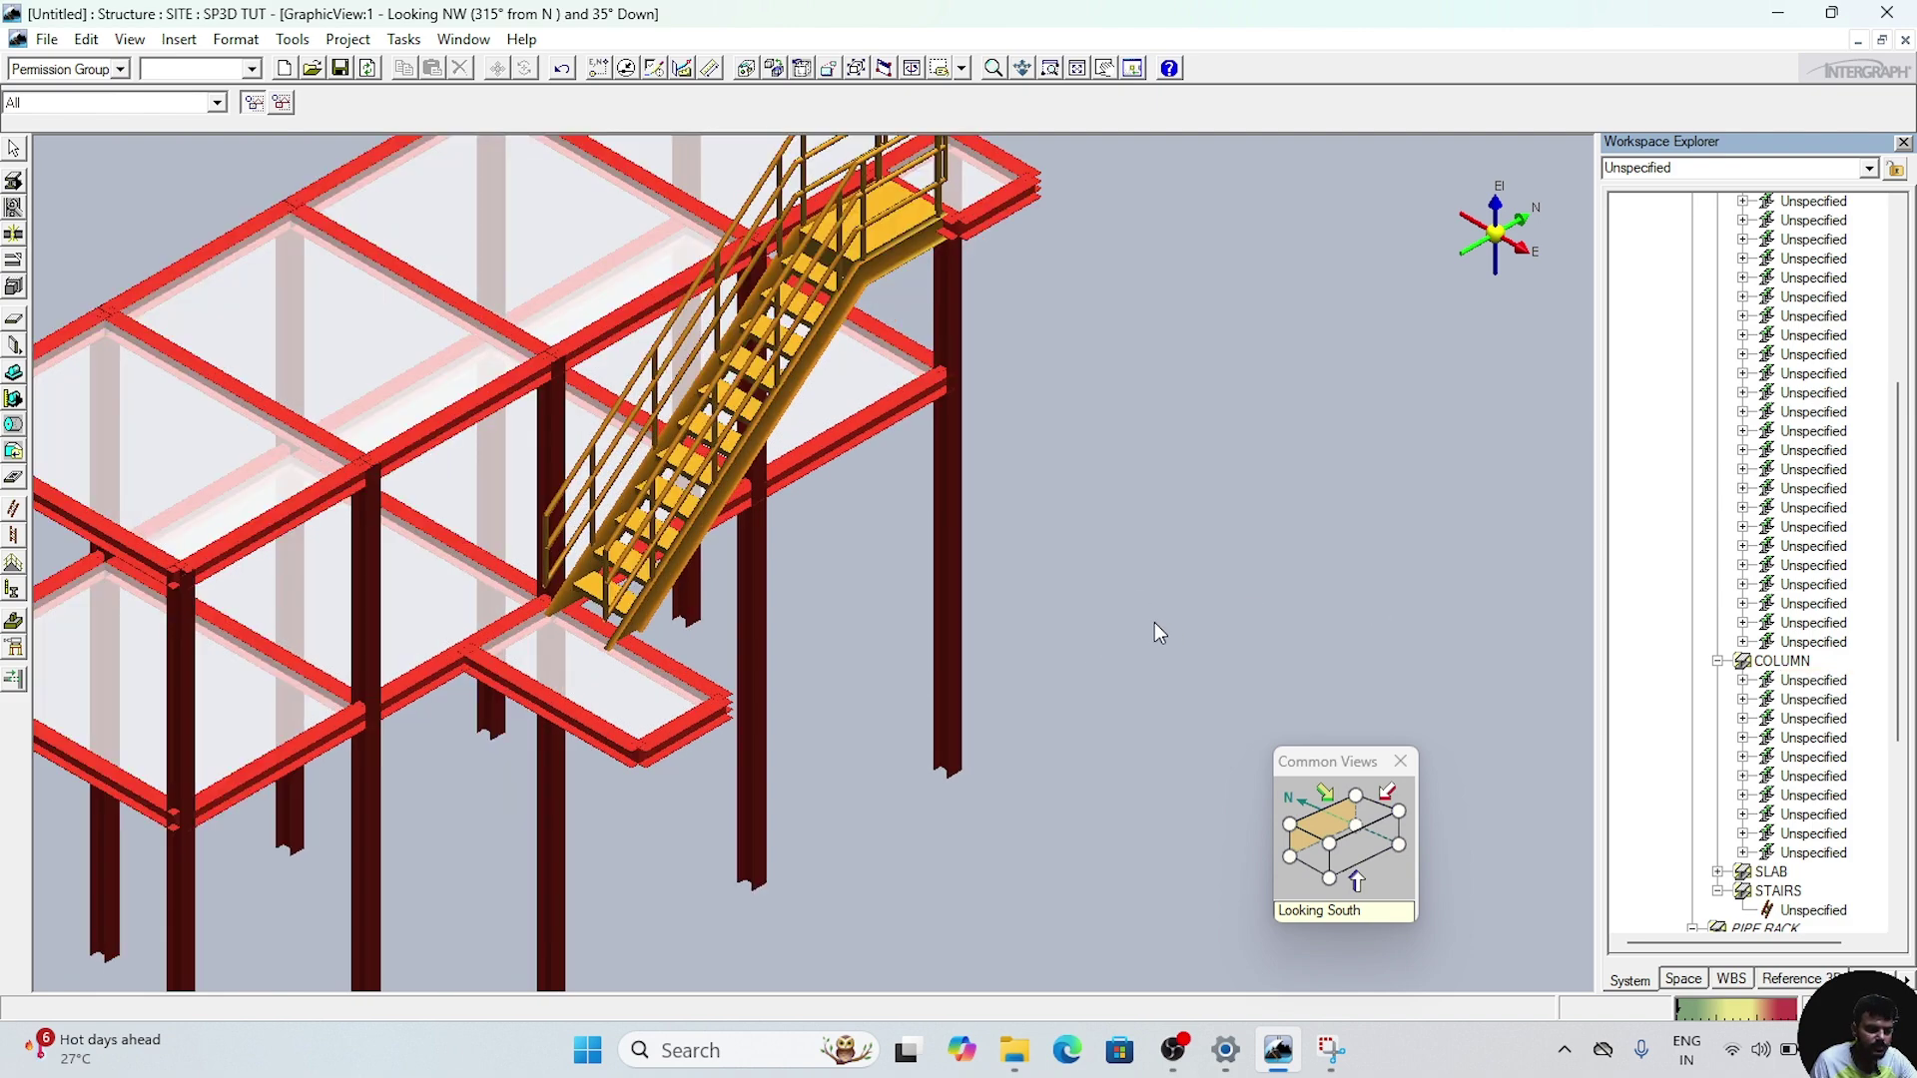
scroll(1155, 634, up, 1)
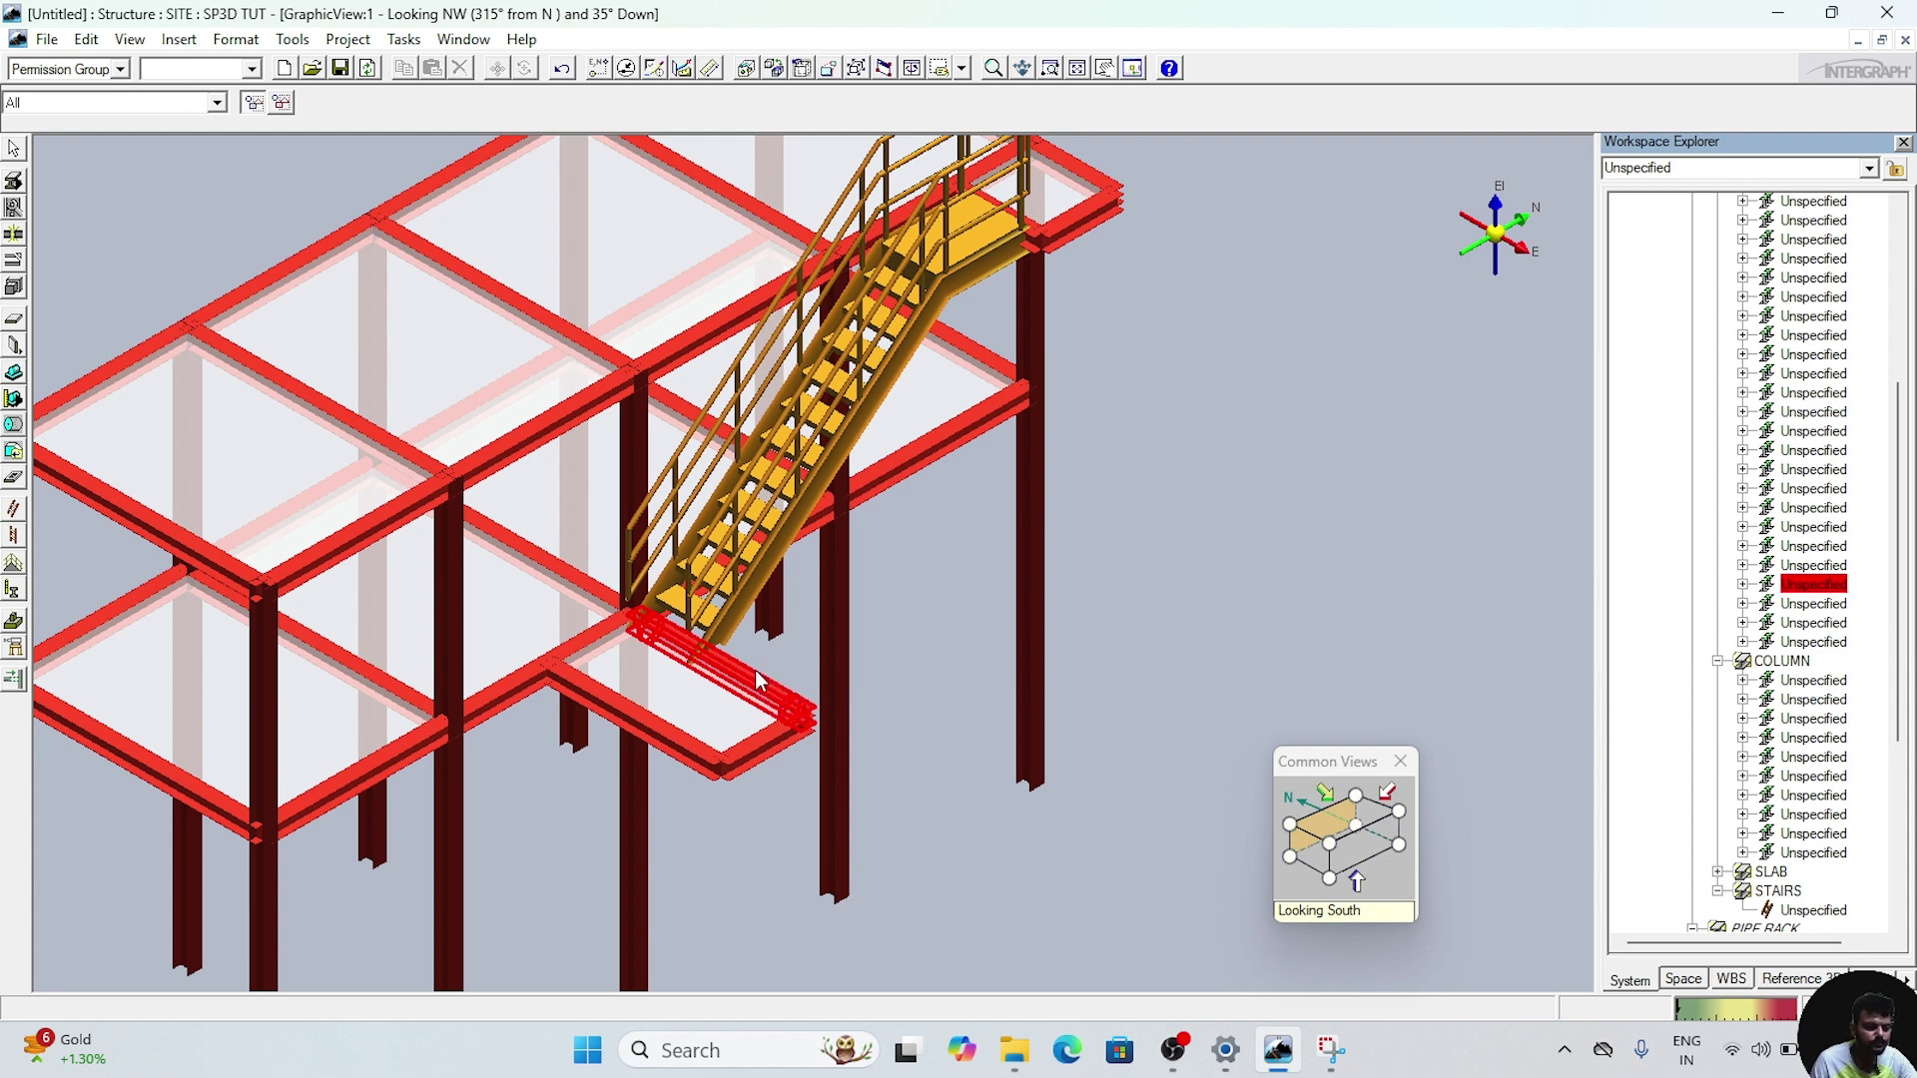
click(757, 684)
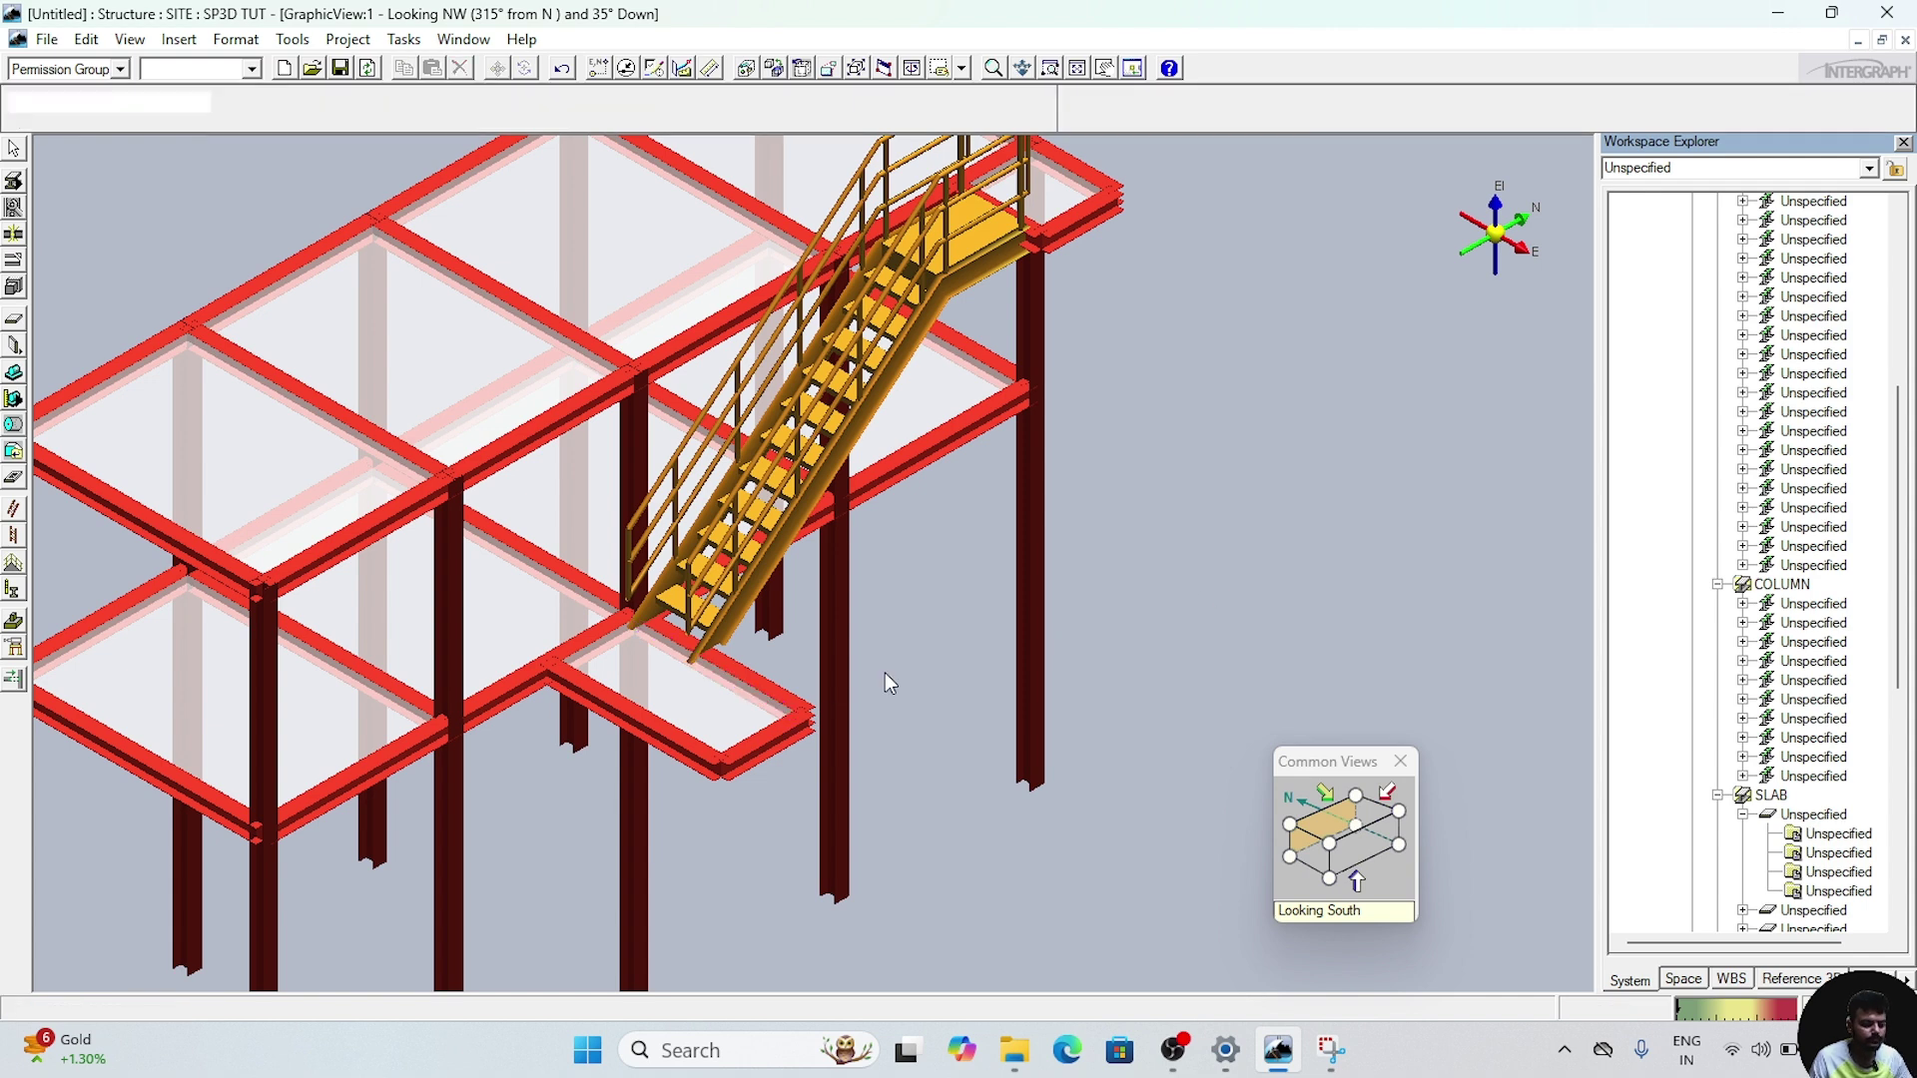
click(651, 737)
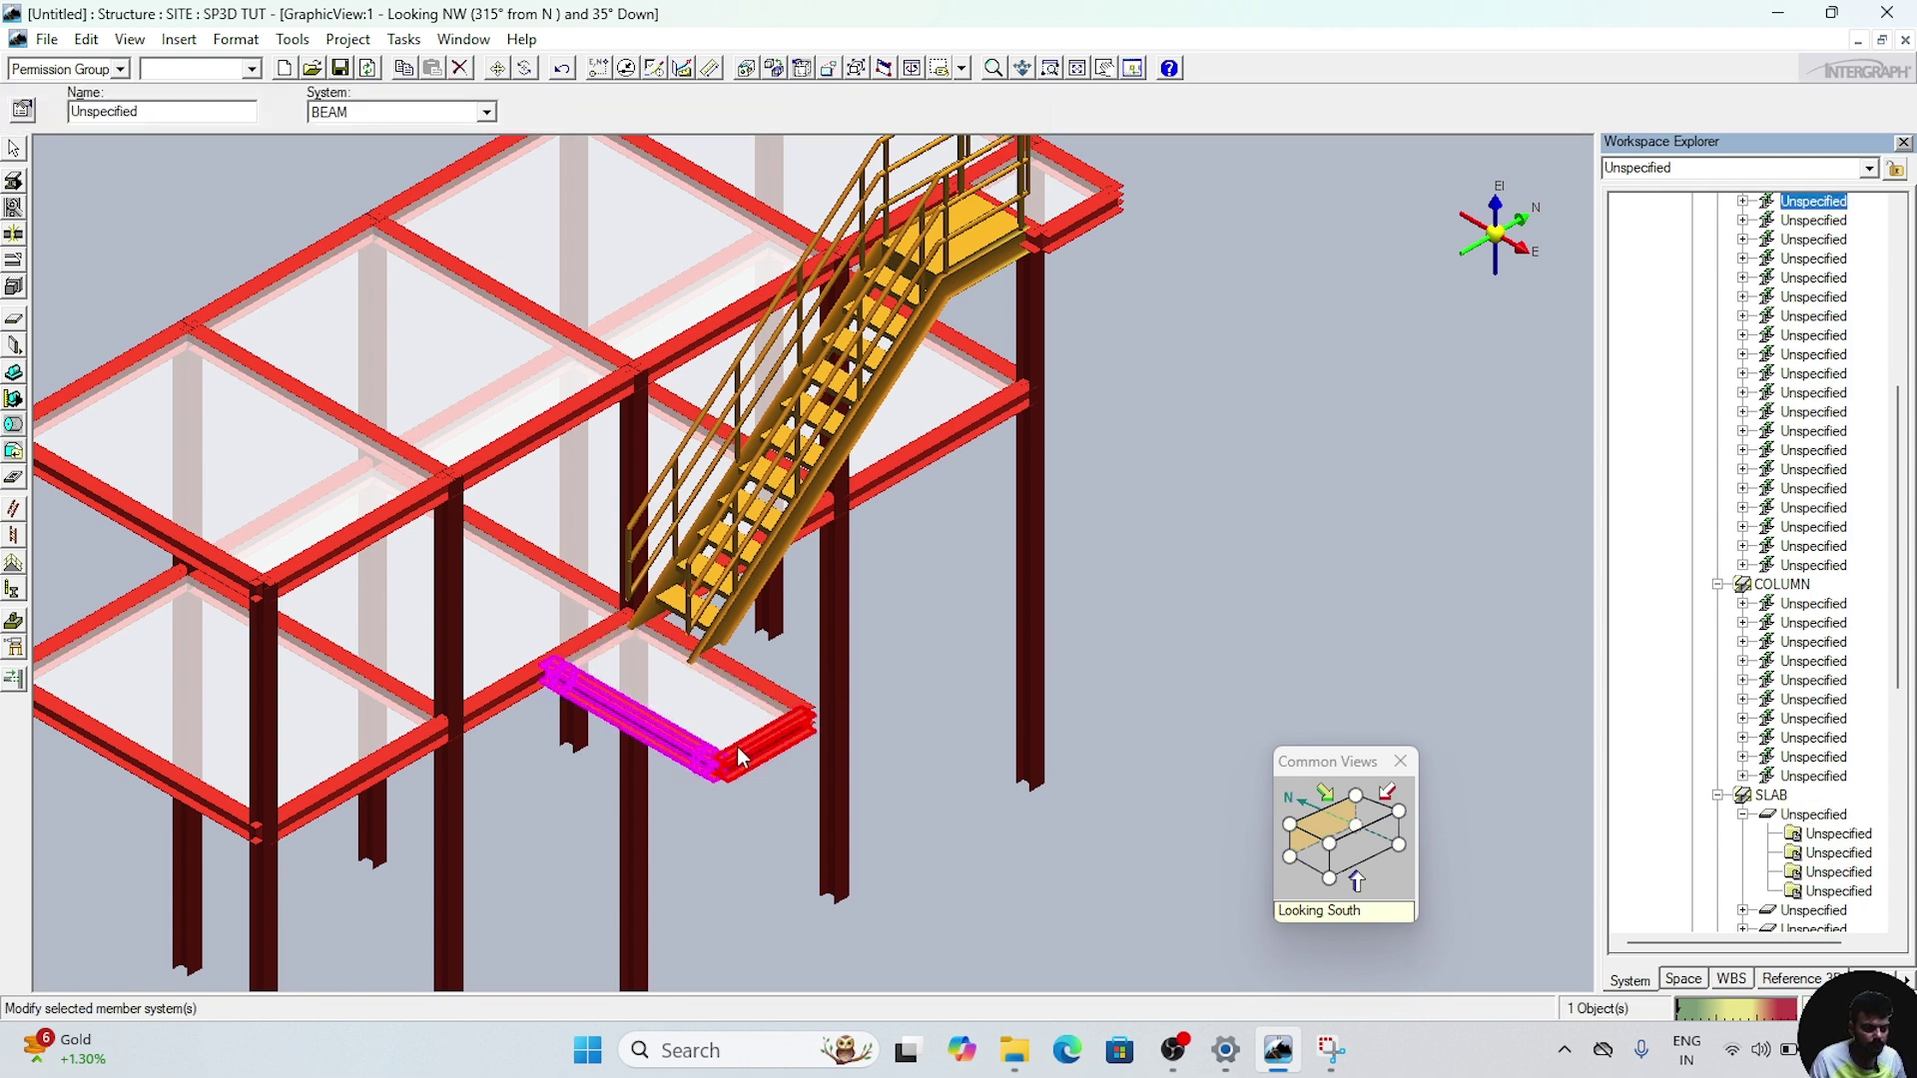
- Select the four landing members of the small bay
scroll(737, 747, up, 2)
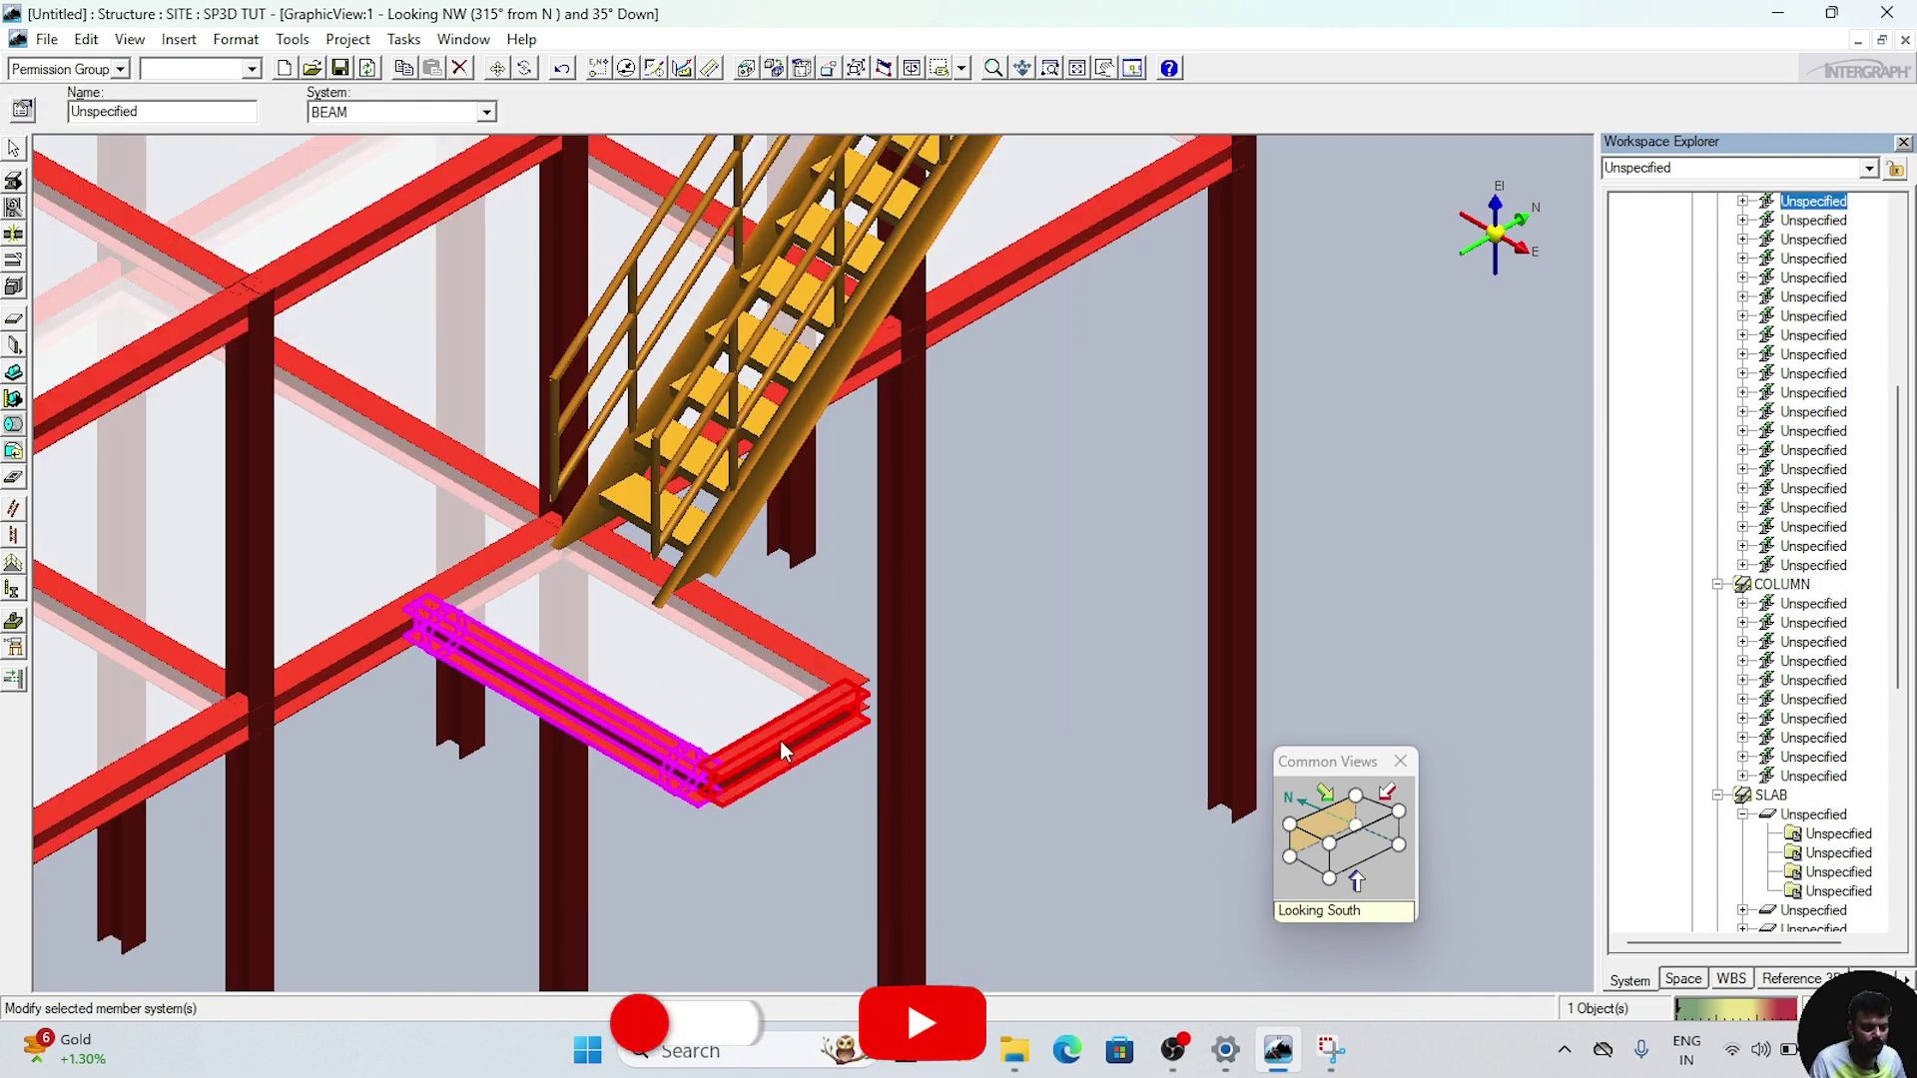
mouse_move(781, 740)
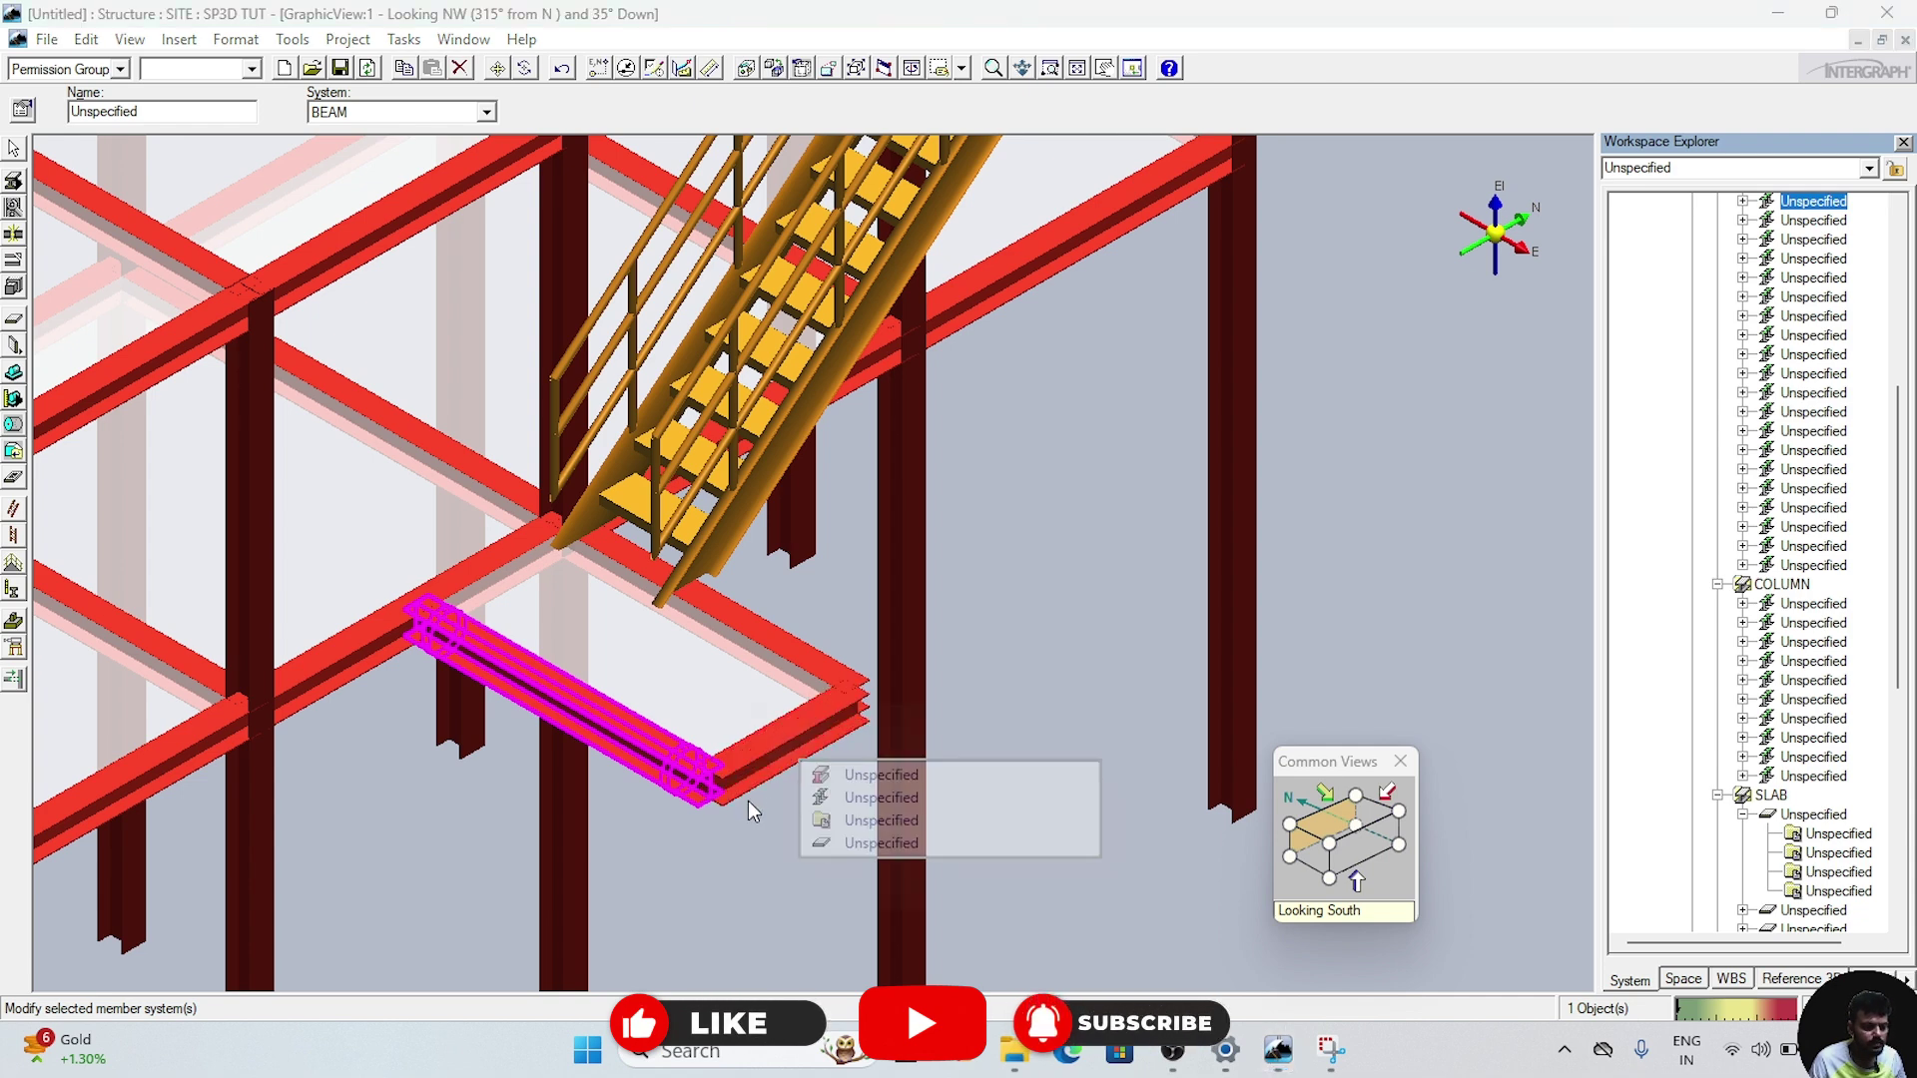
click(880, 776)
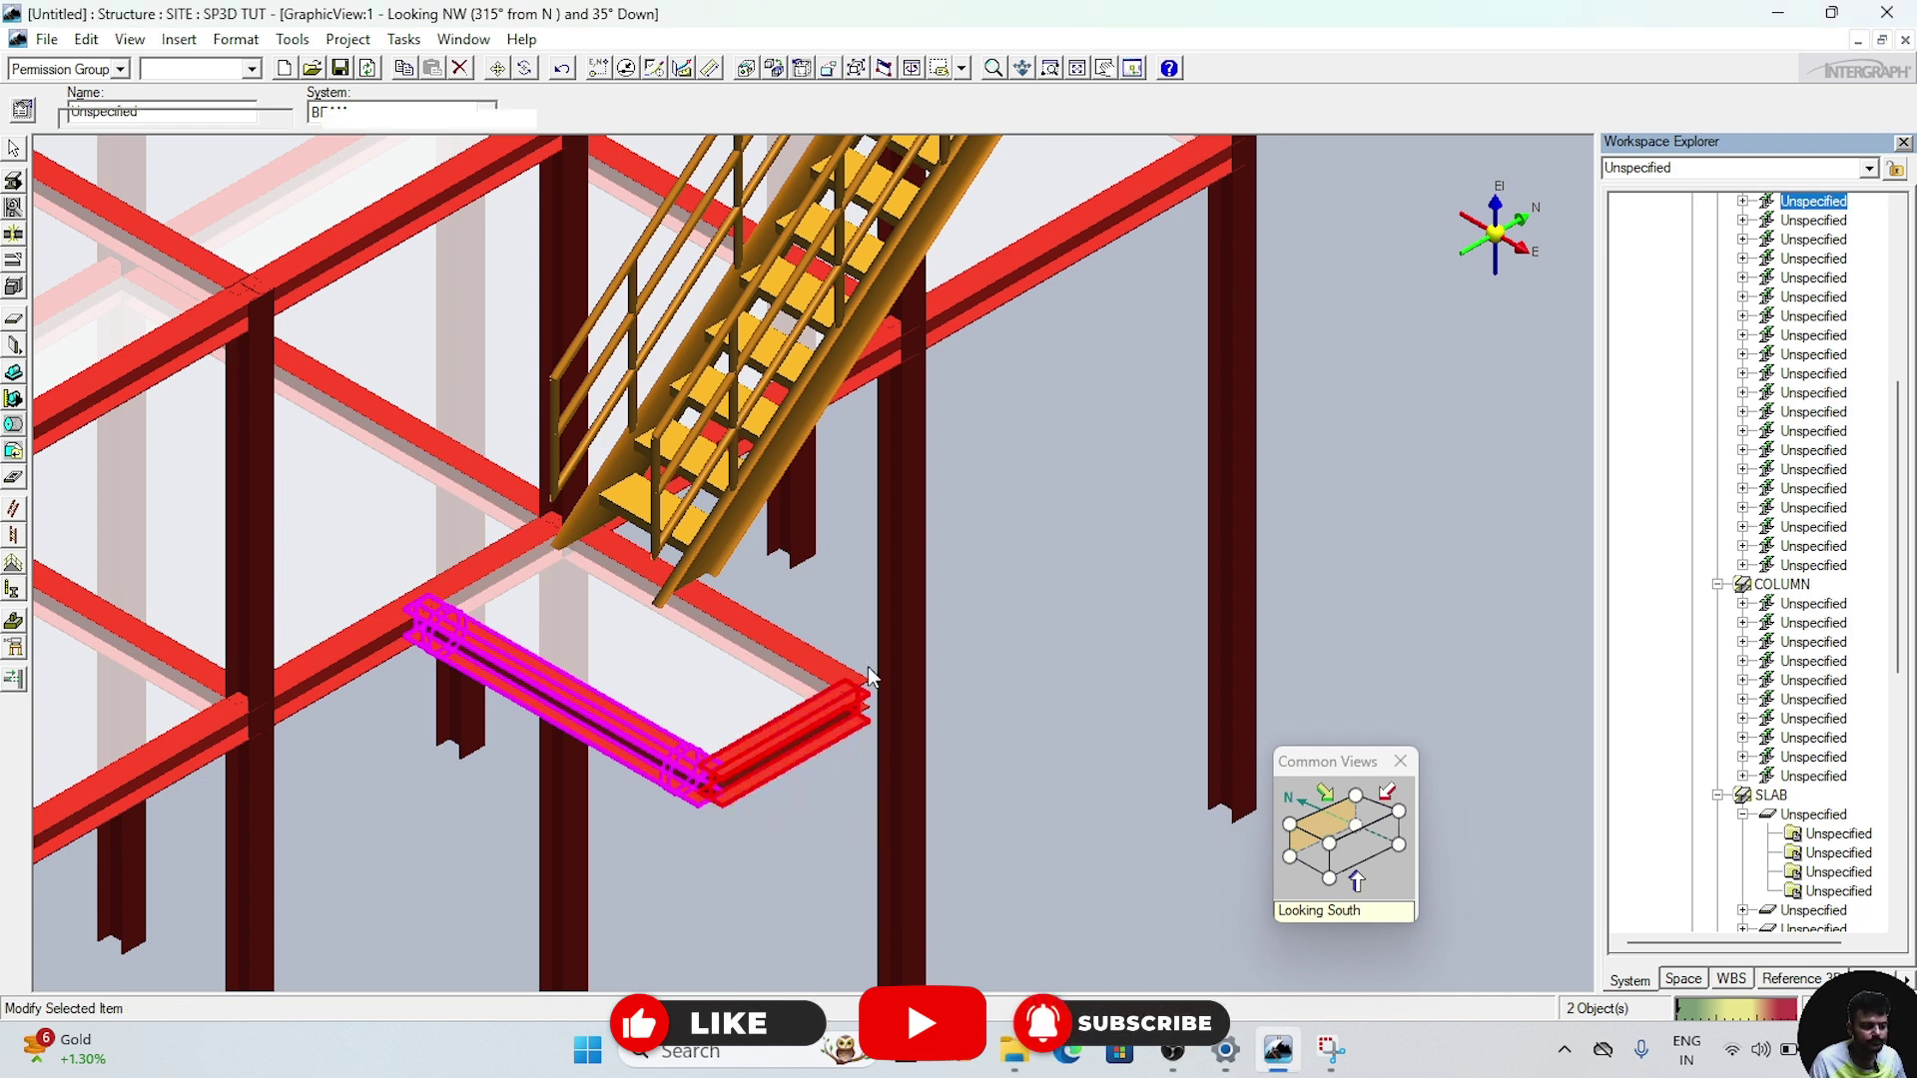
ctrl+click(798, 633)
ctrl+click(800, 632)
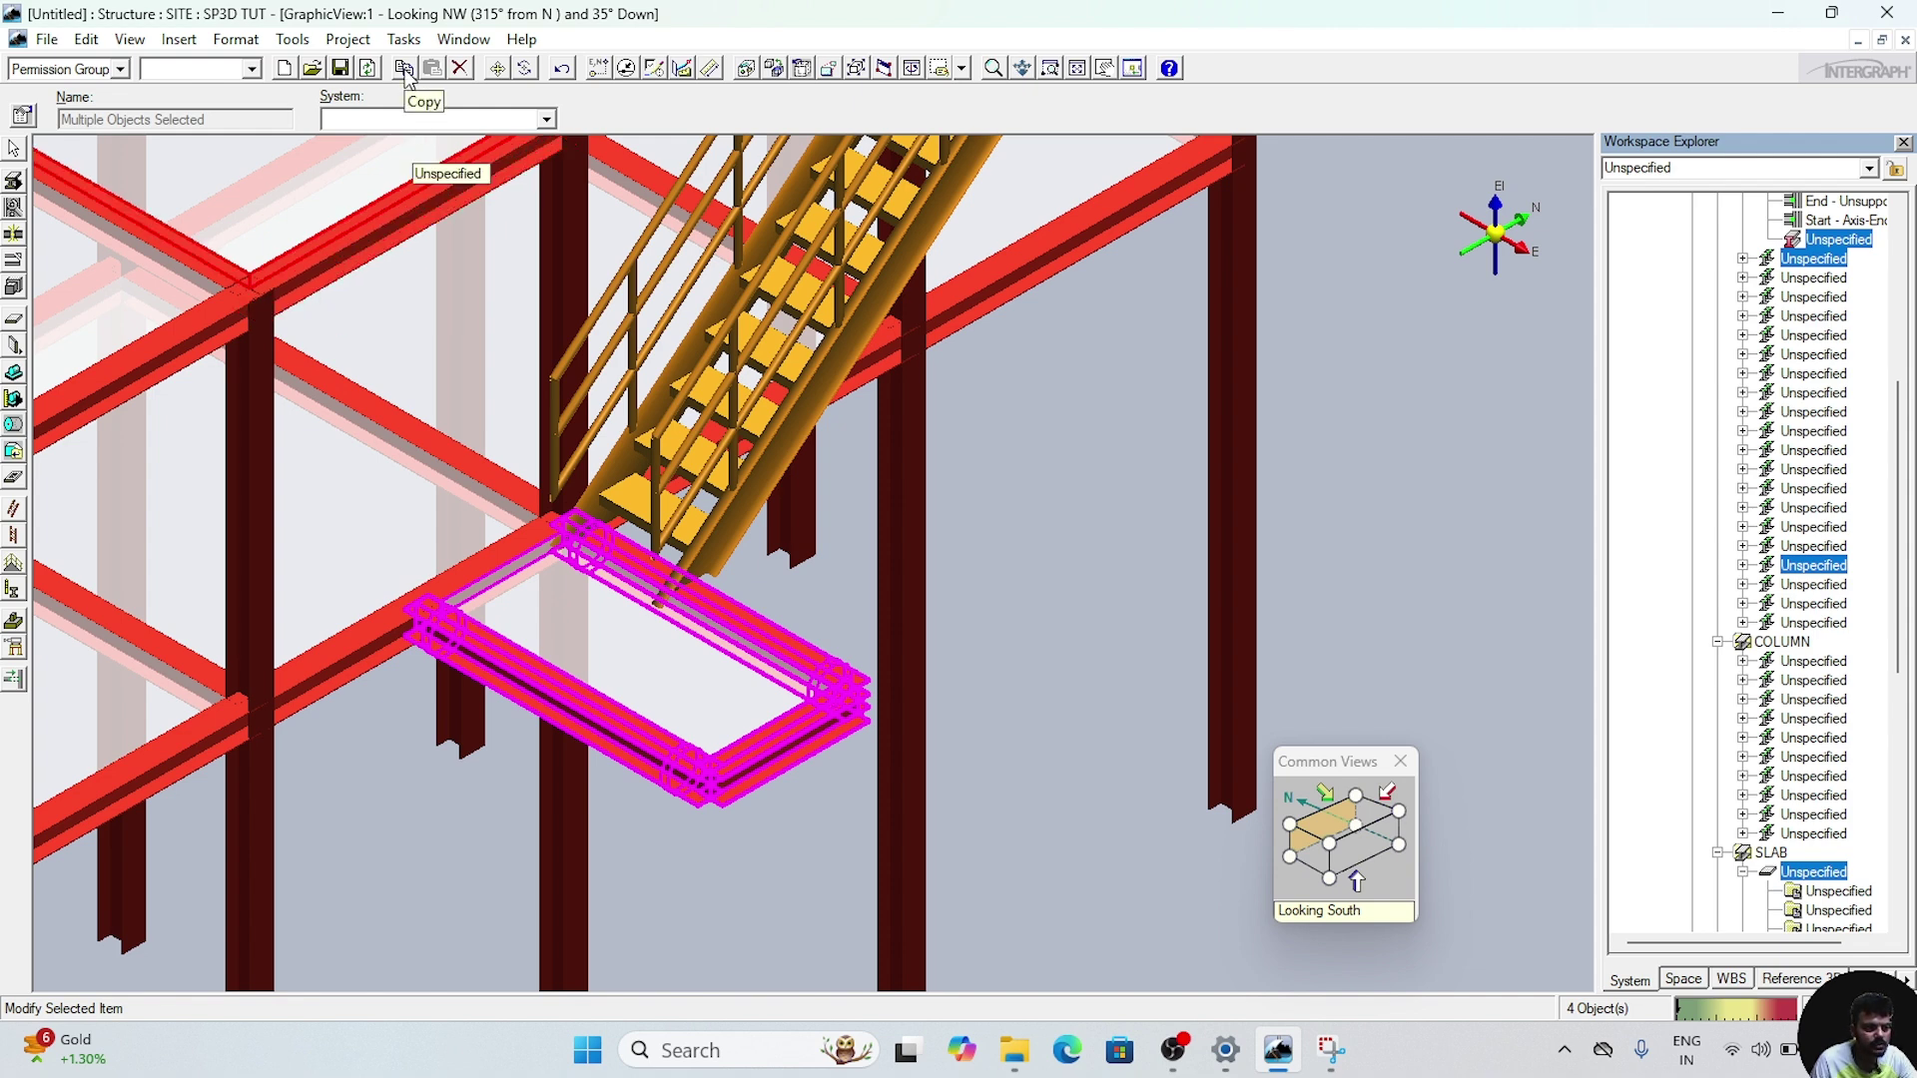
- Copy the selected landing frame using the beam's corner end as reference point
click(404, 69)
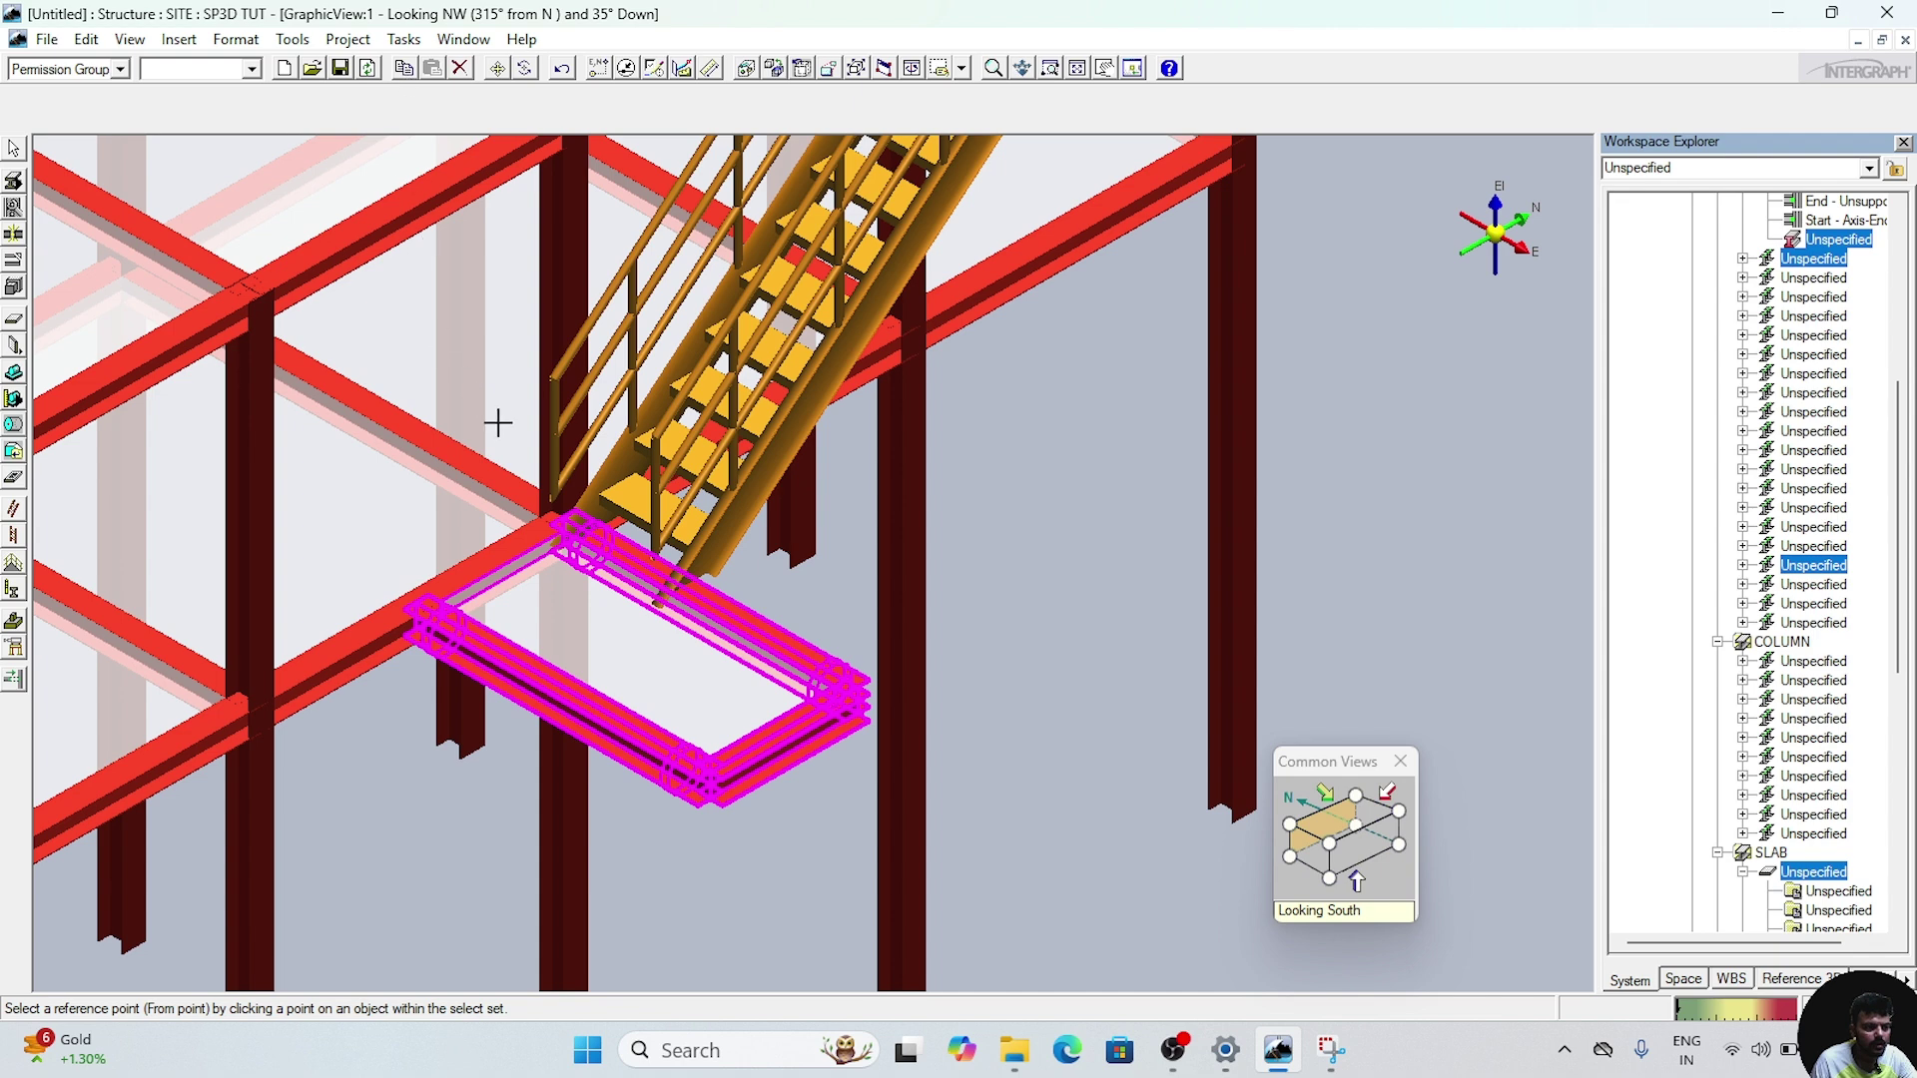
scroll(577, 534, up, 3)
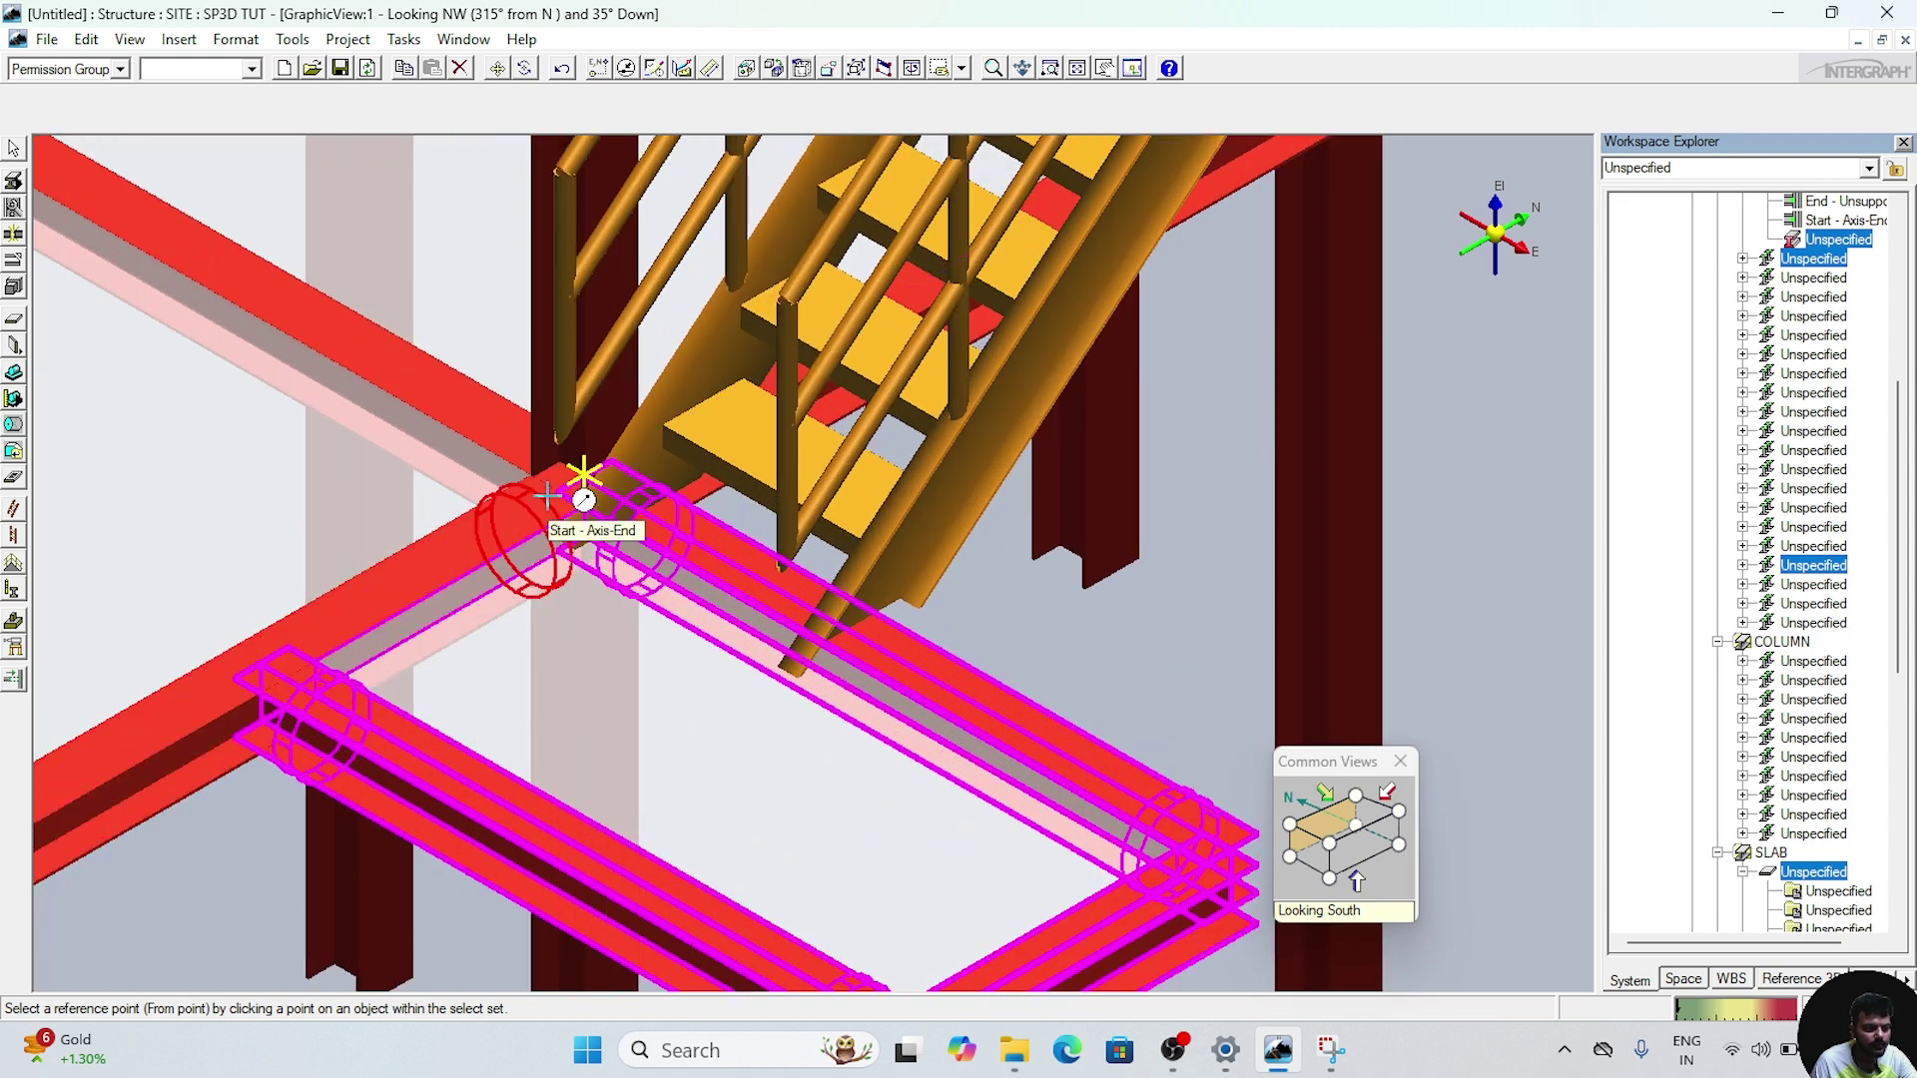
click(547, 496)
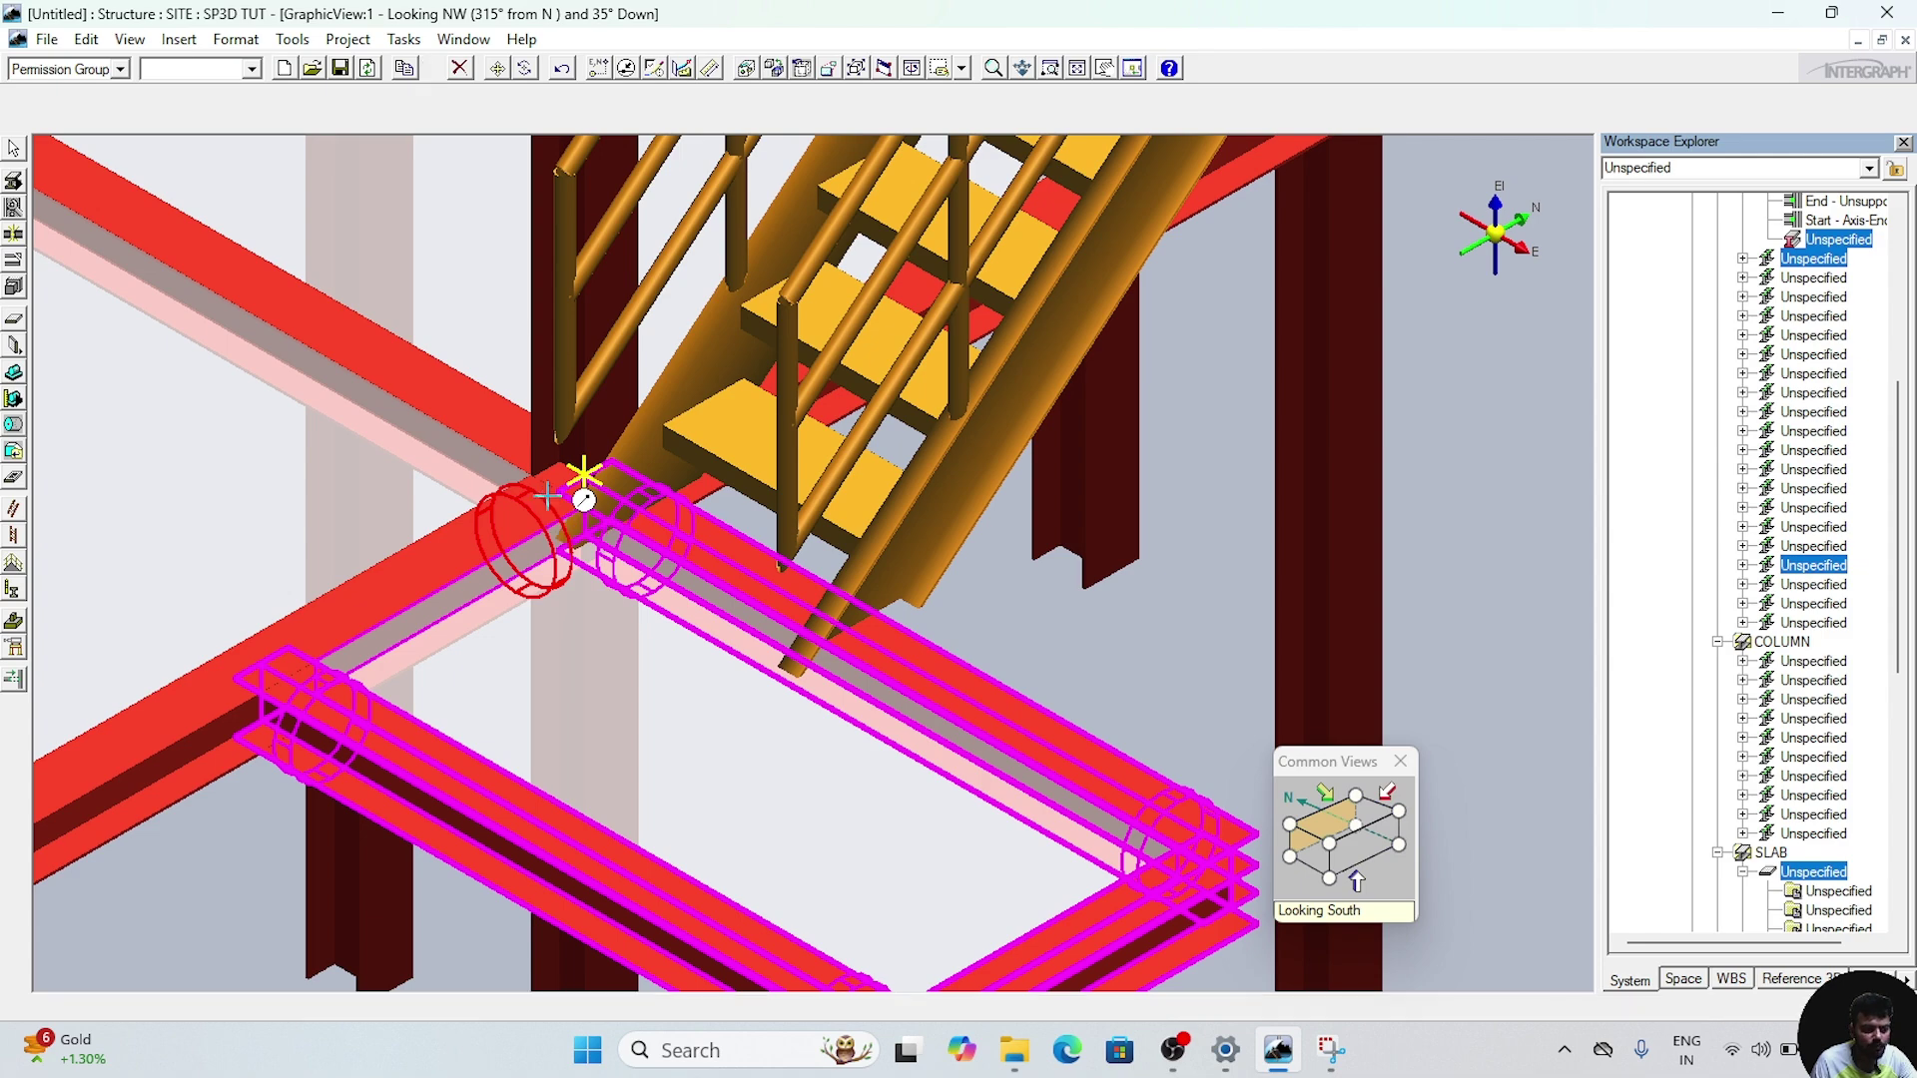
scroll(984, 555, down, 2)
scroll(1128, 554, down, 3)
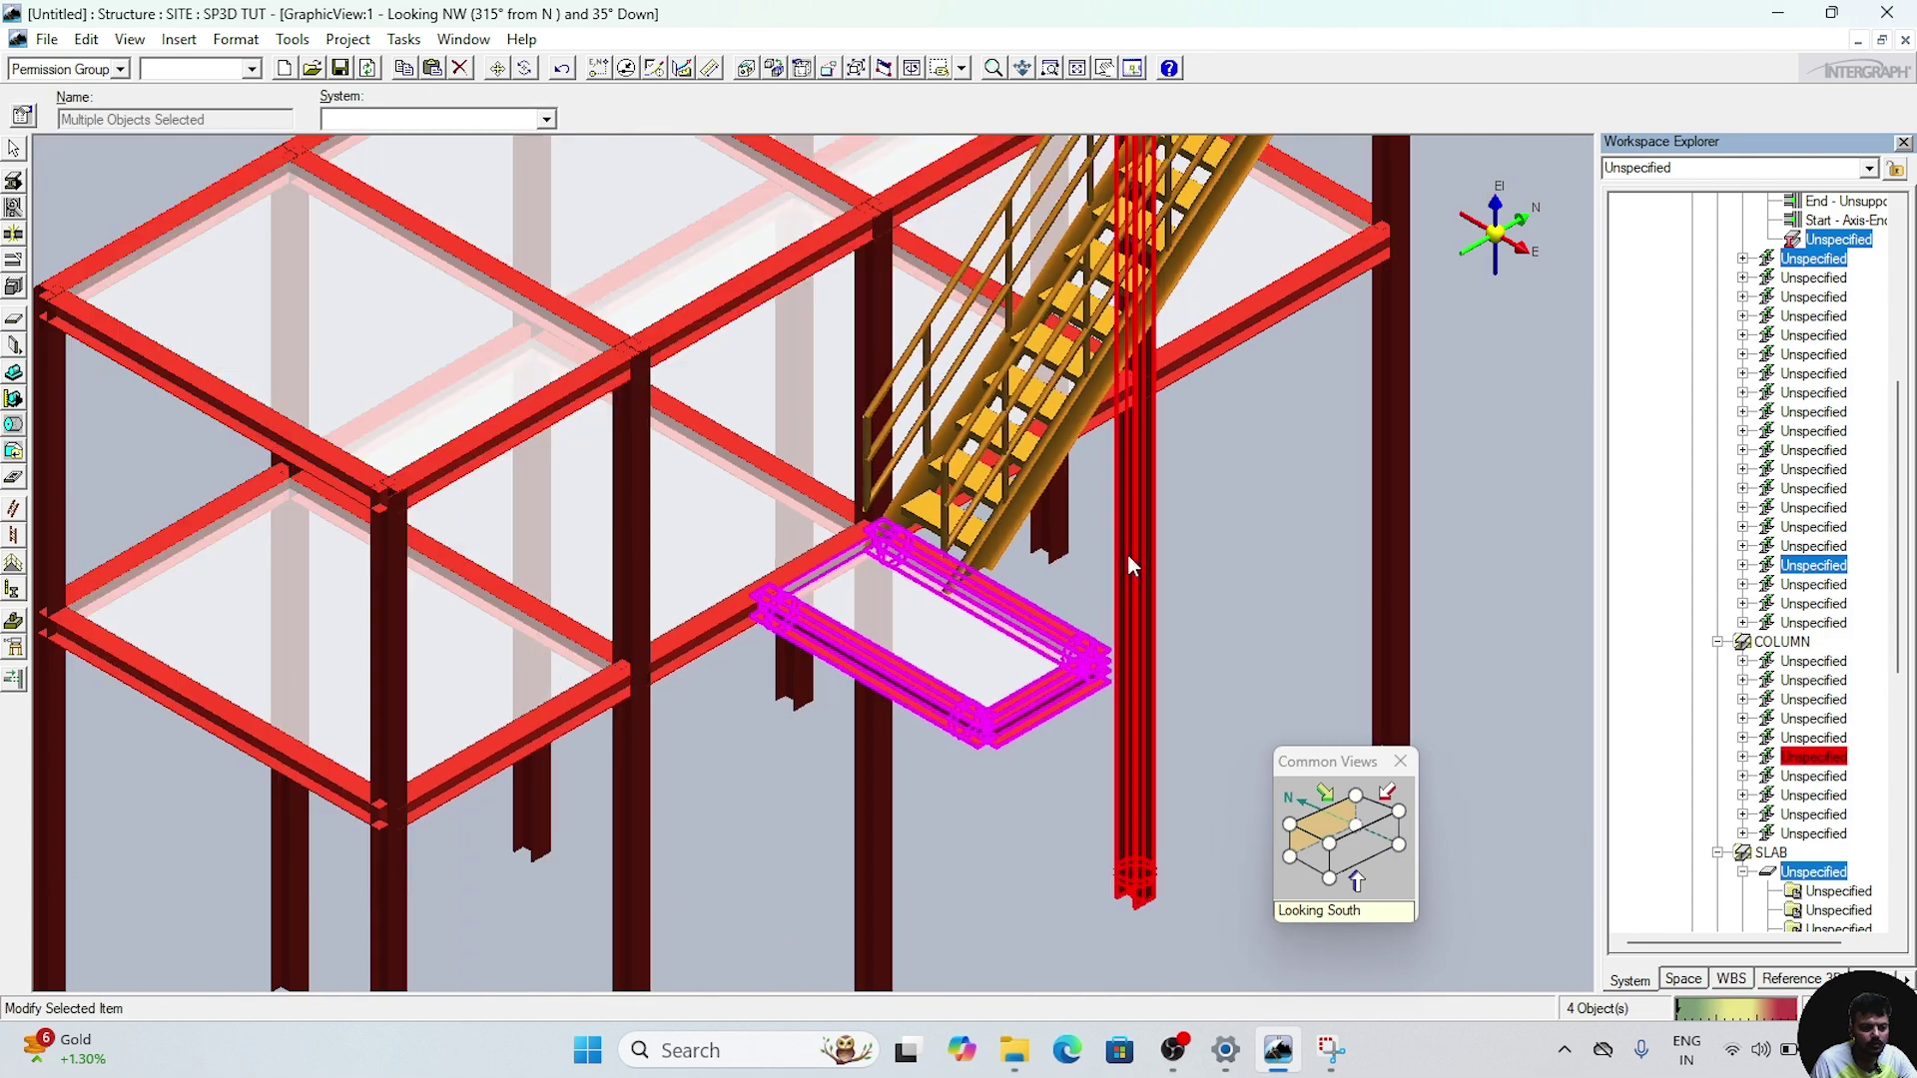
middle_drag(1226, 587, 961, 565)
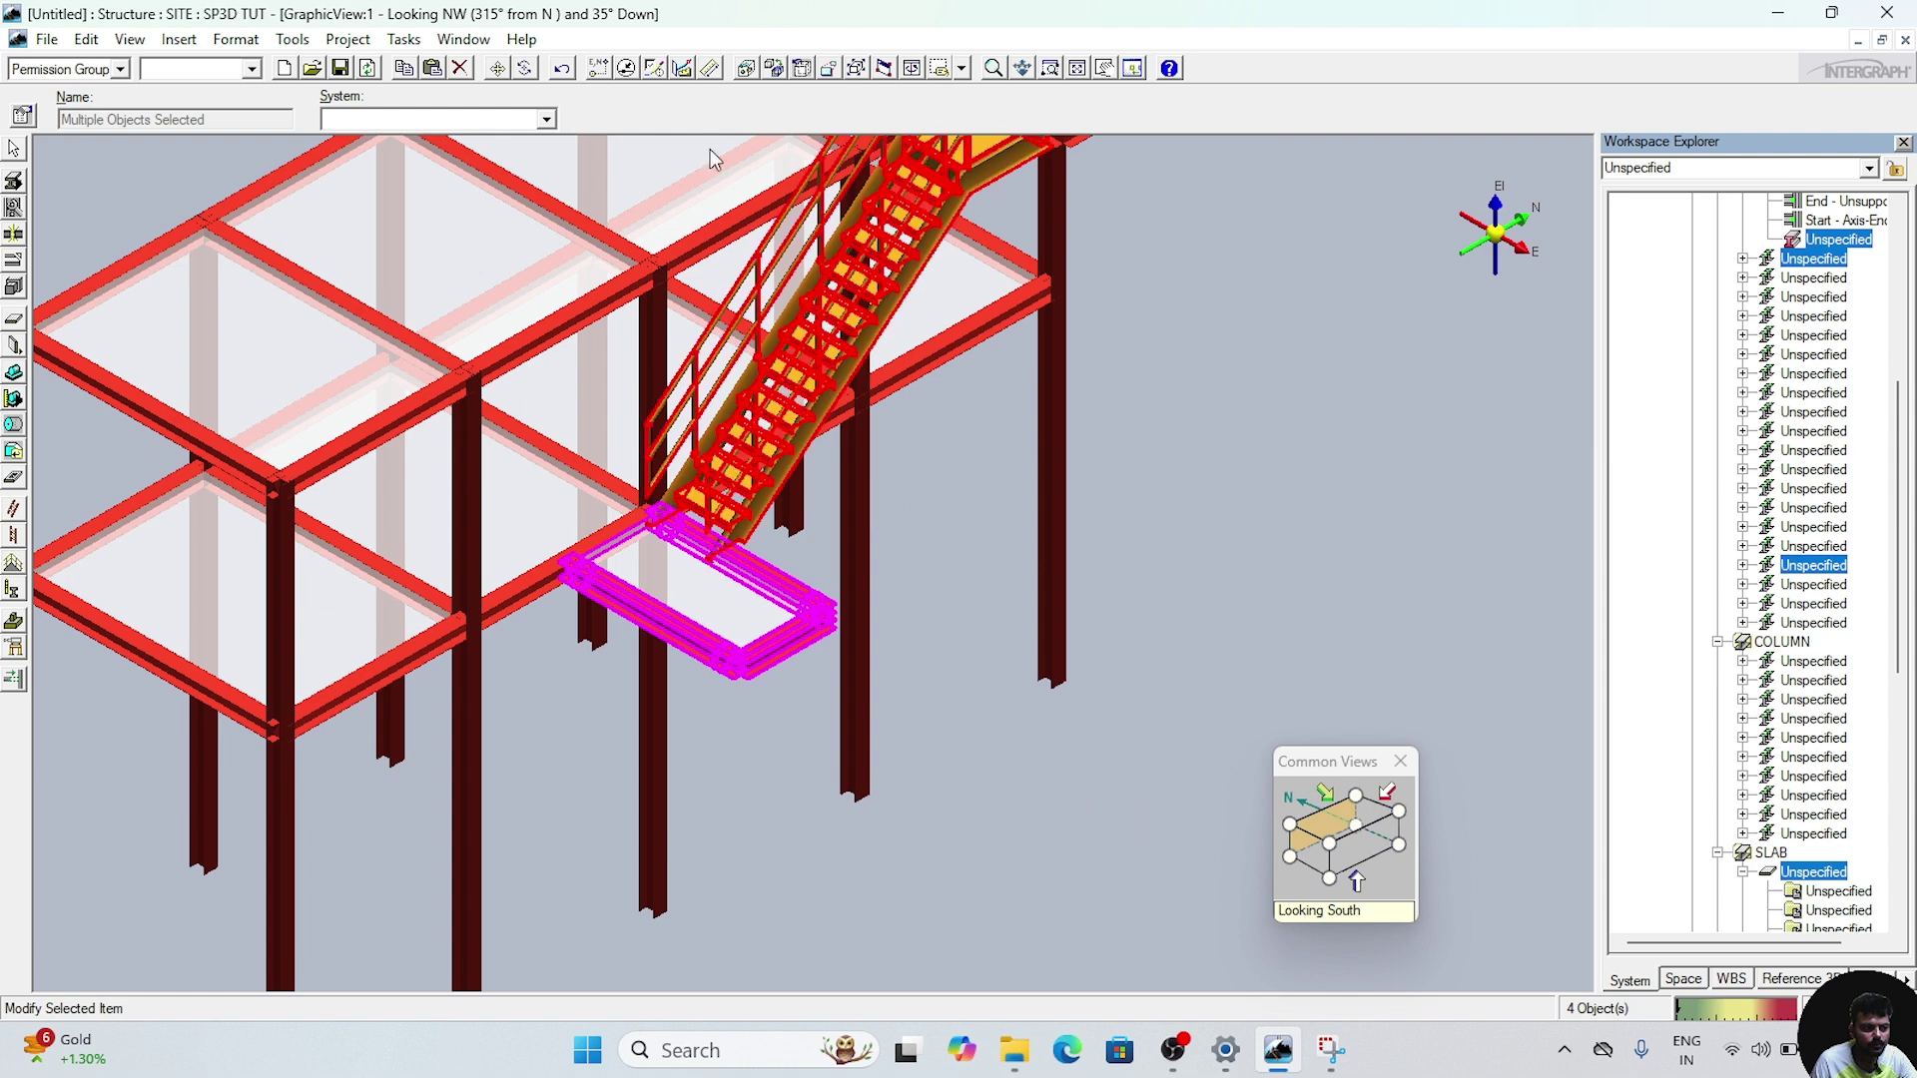
click(599, 68)
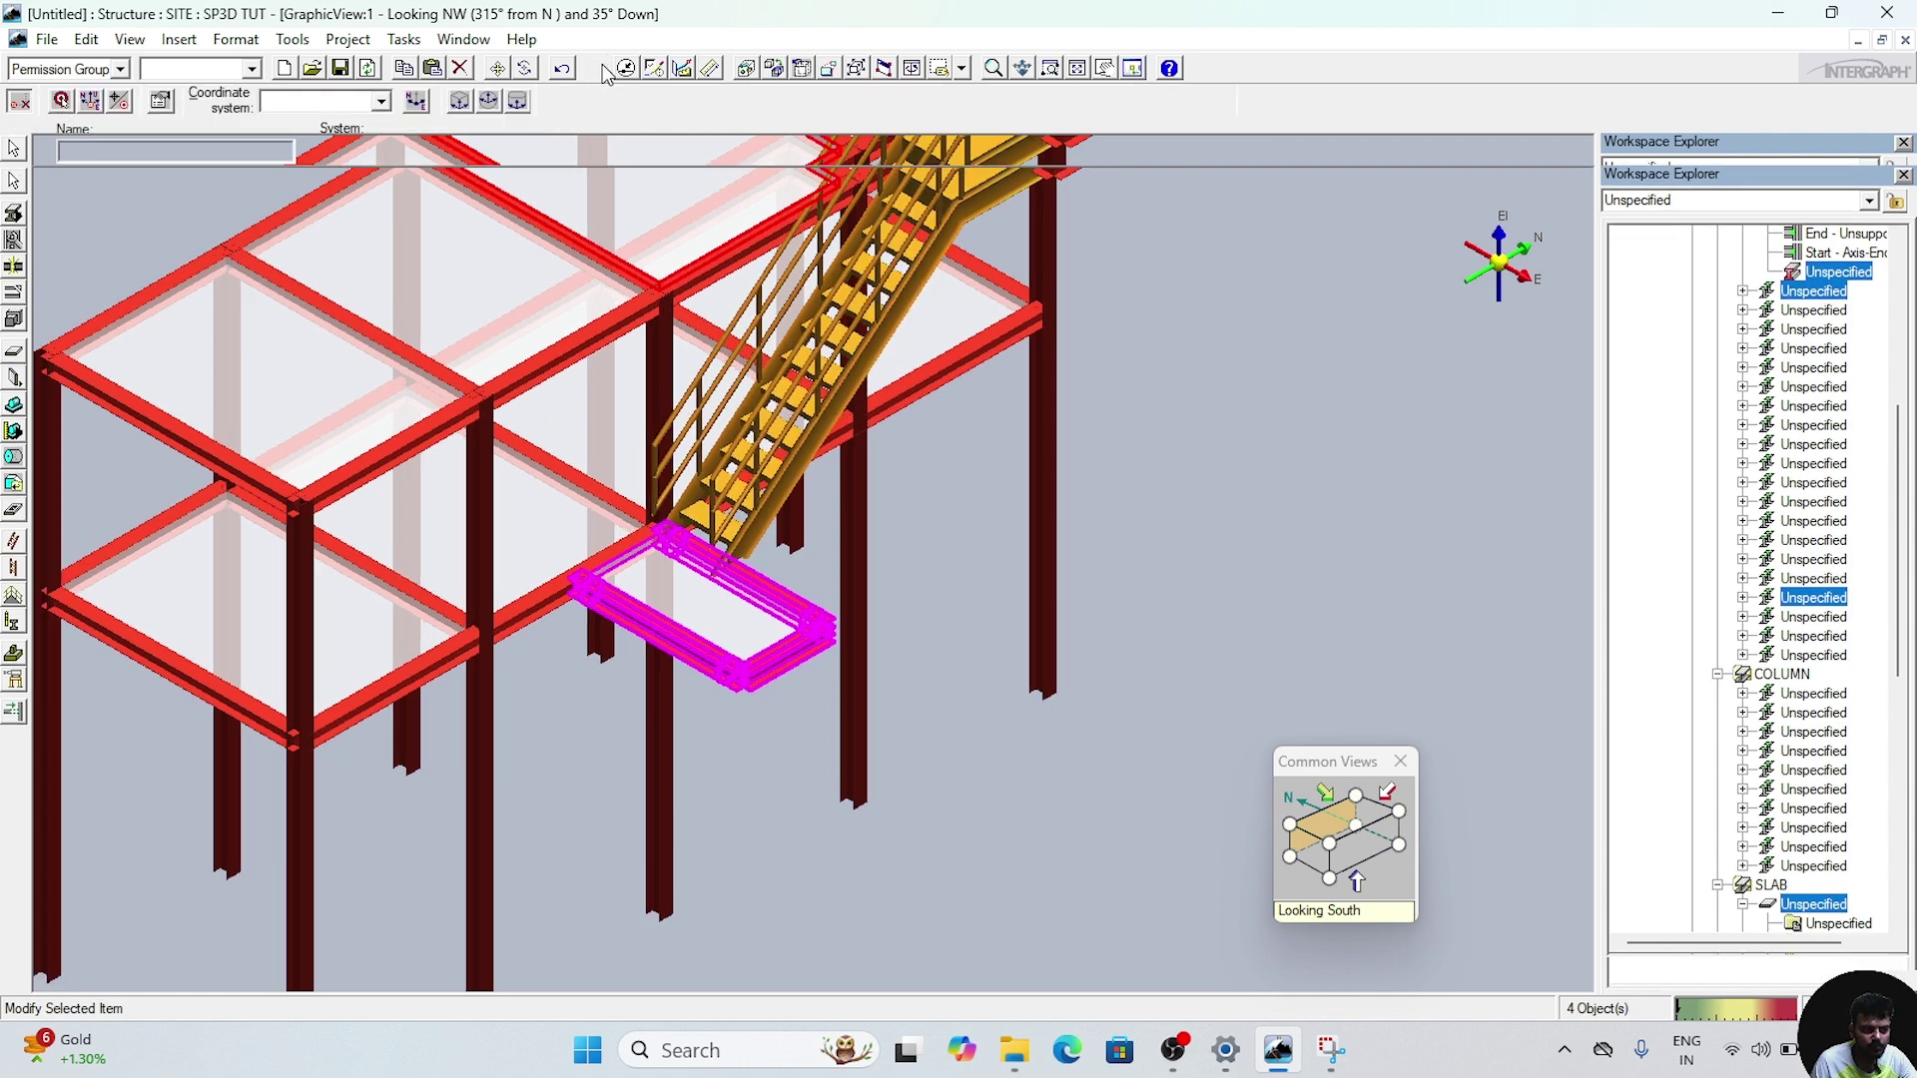
- Cancel the move and paste the frame with Paste in place off and optional references deleted
click(62, 102)
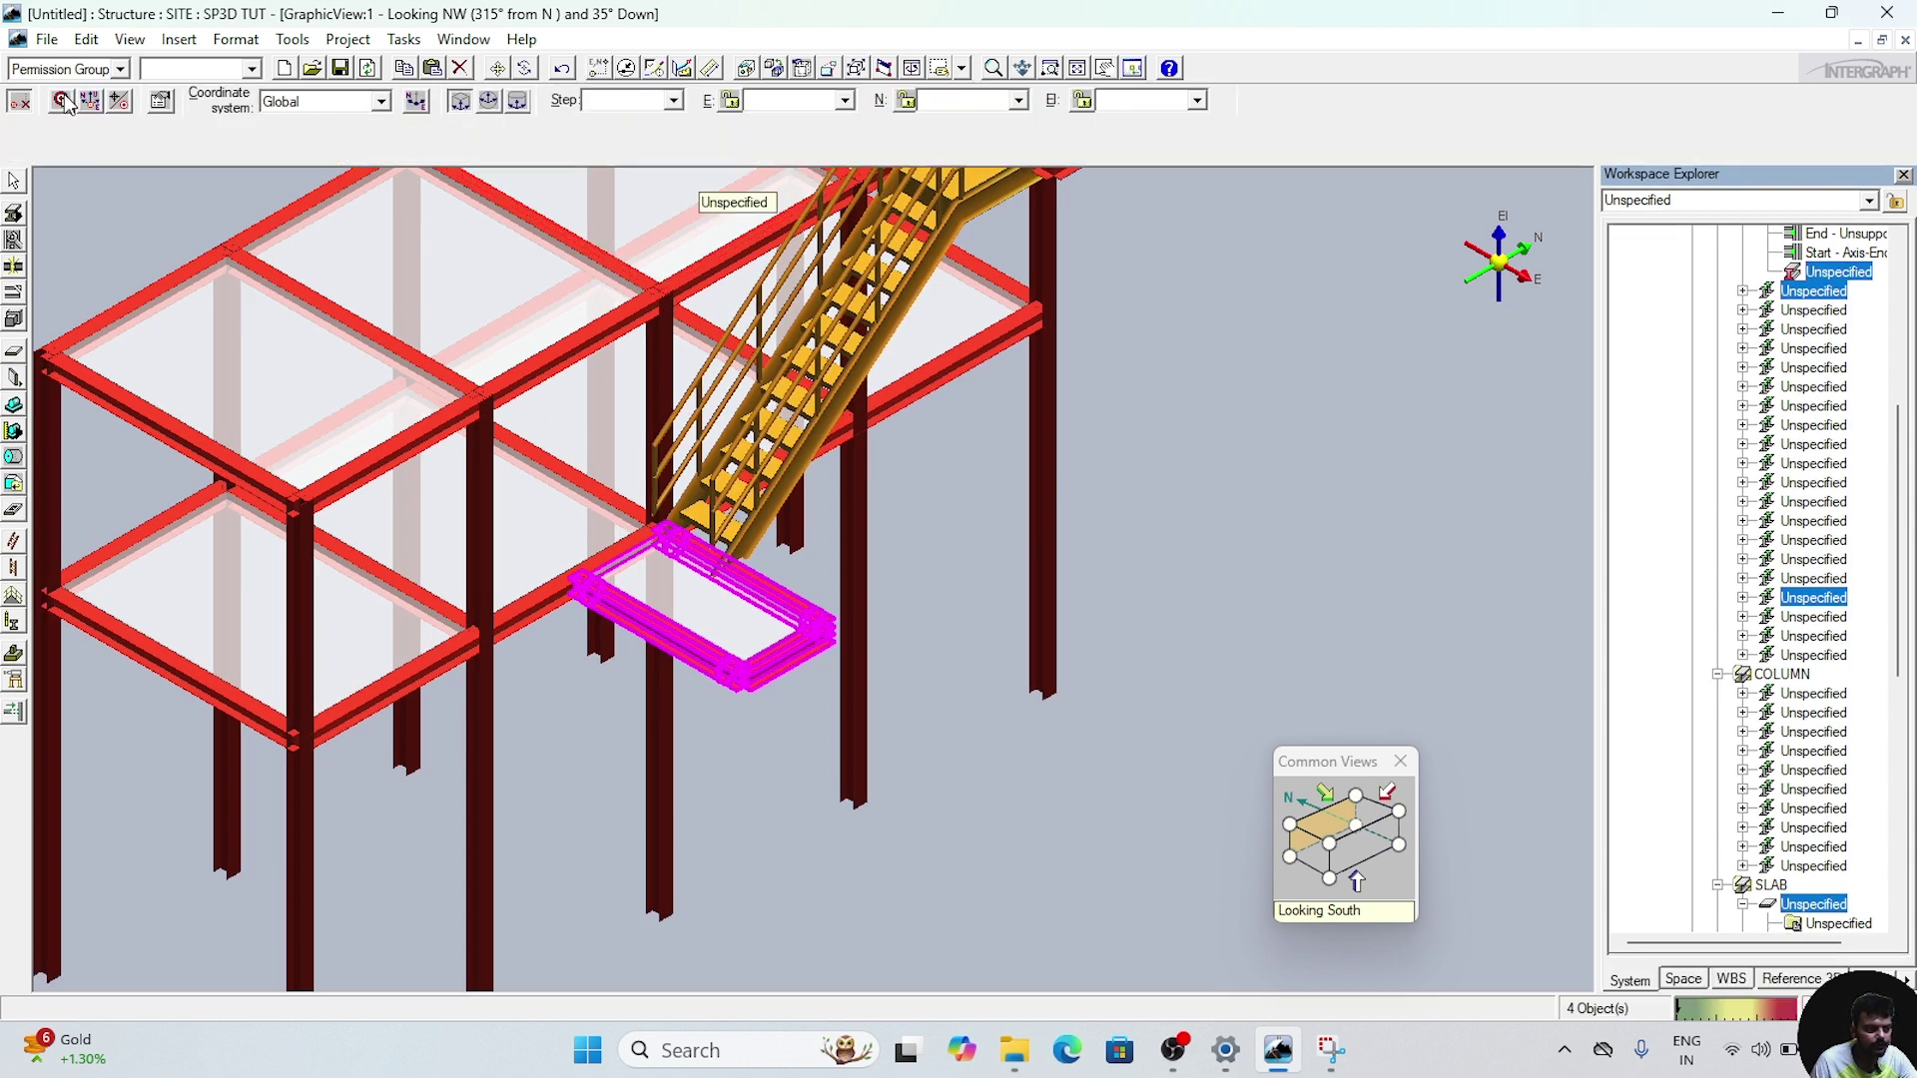
click(1042, 690)
key(Escape)
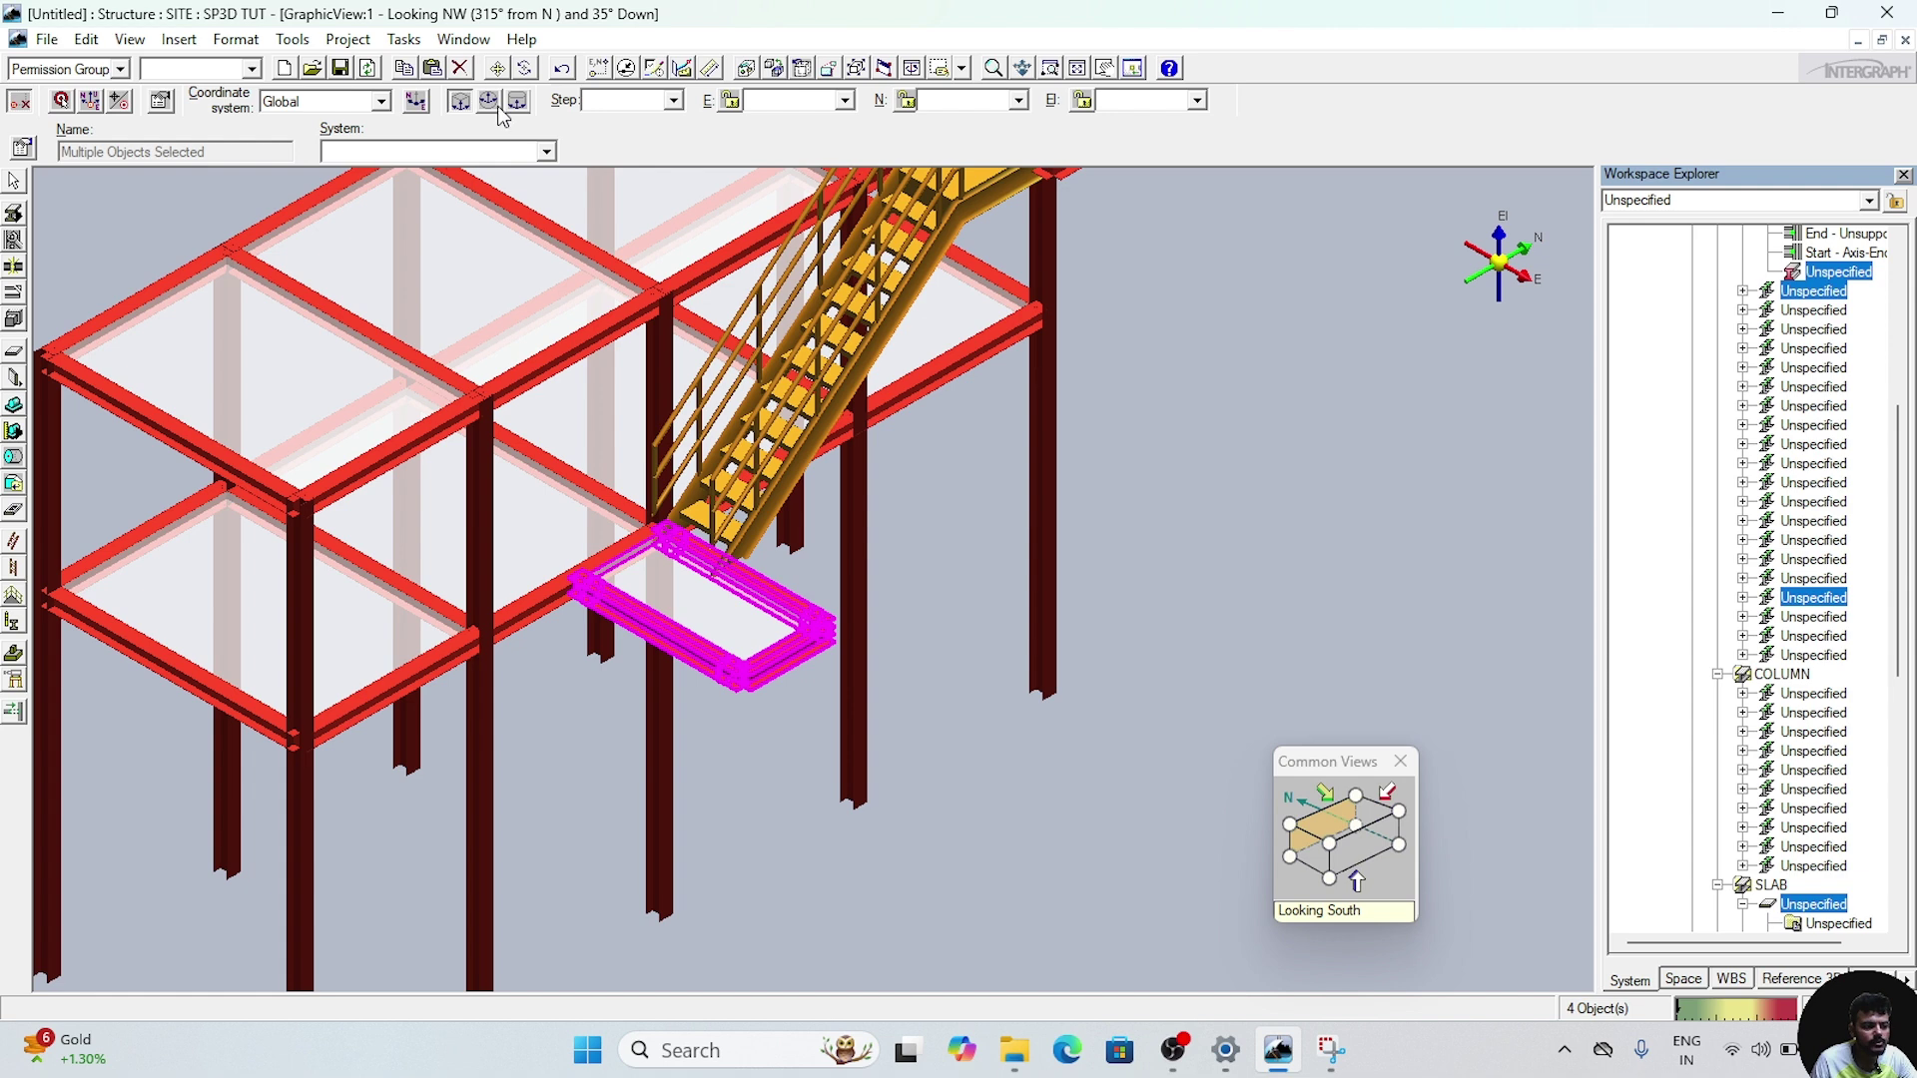
click(432, 68)
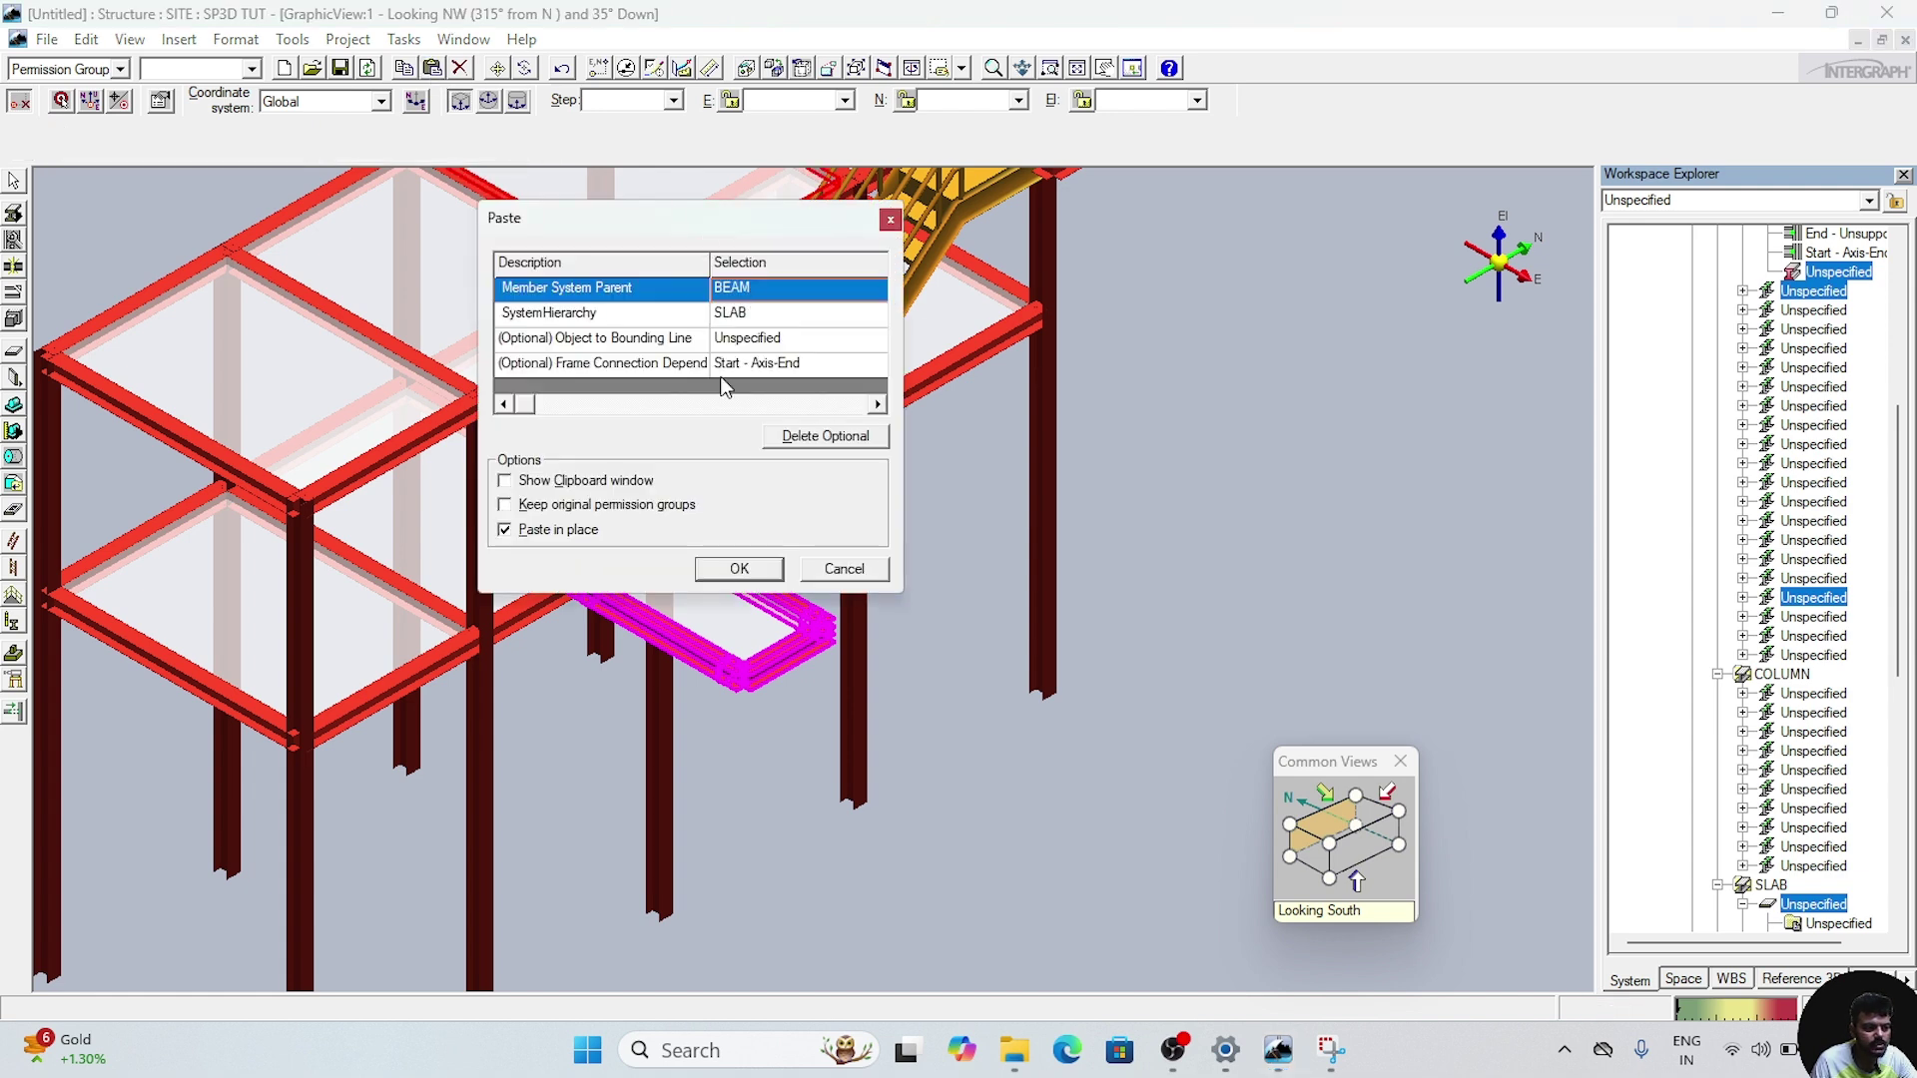
click(559, 532)
click(782, 439)
click(756, 570)
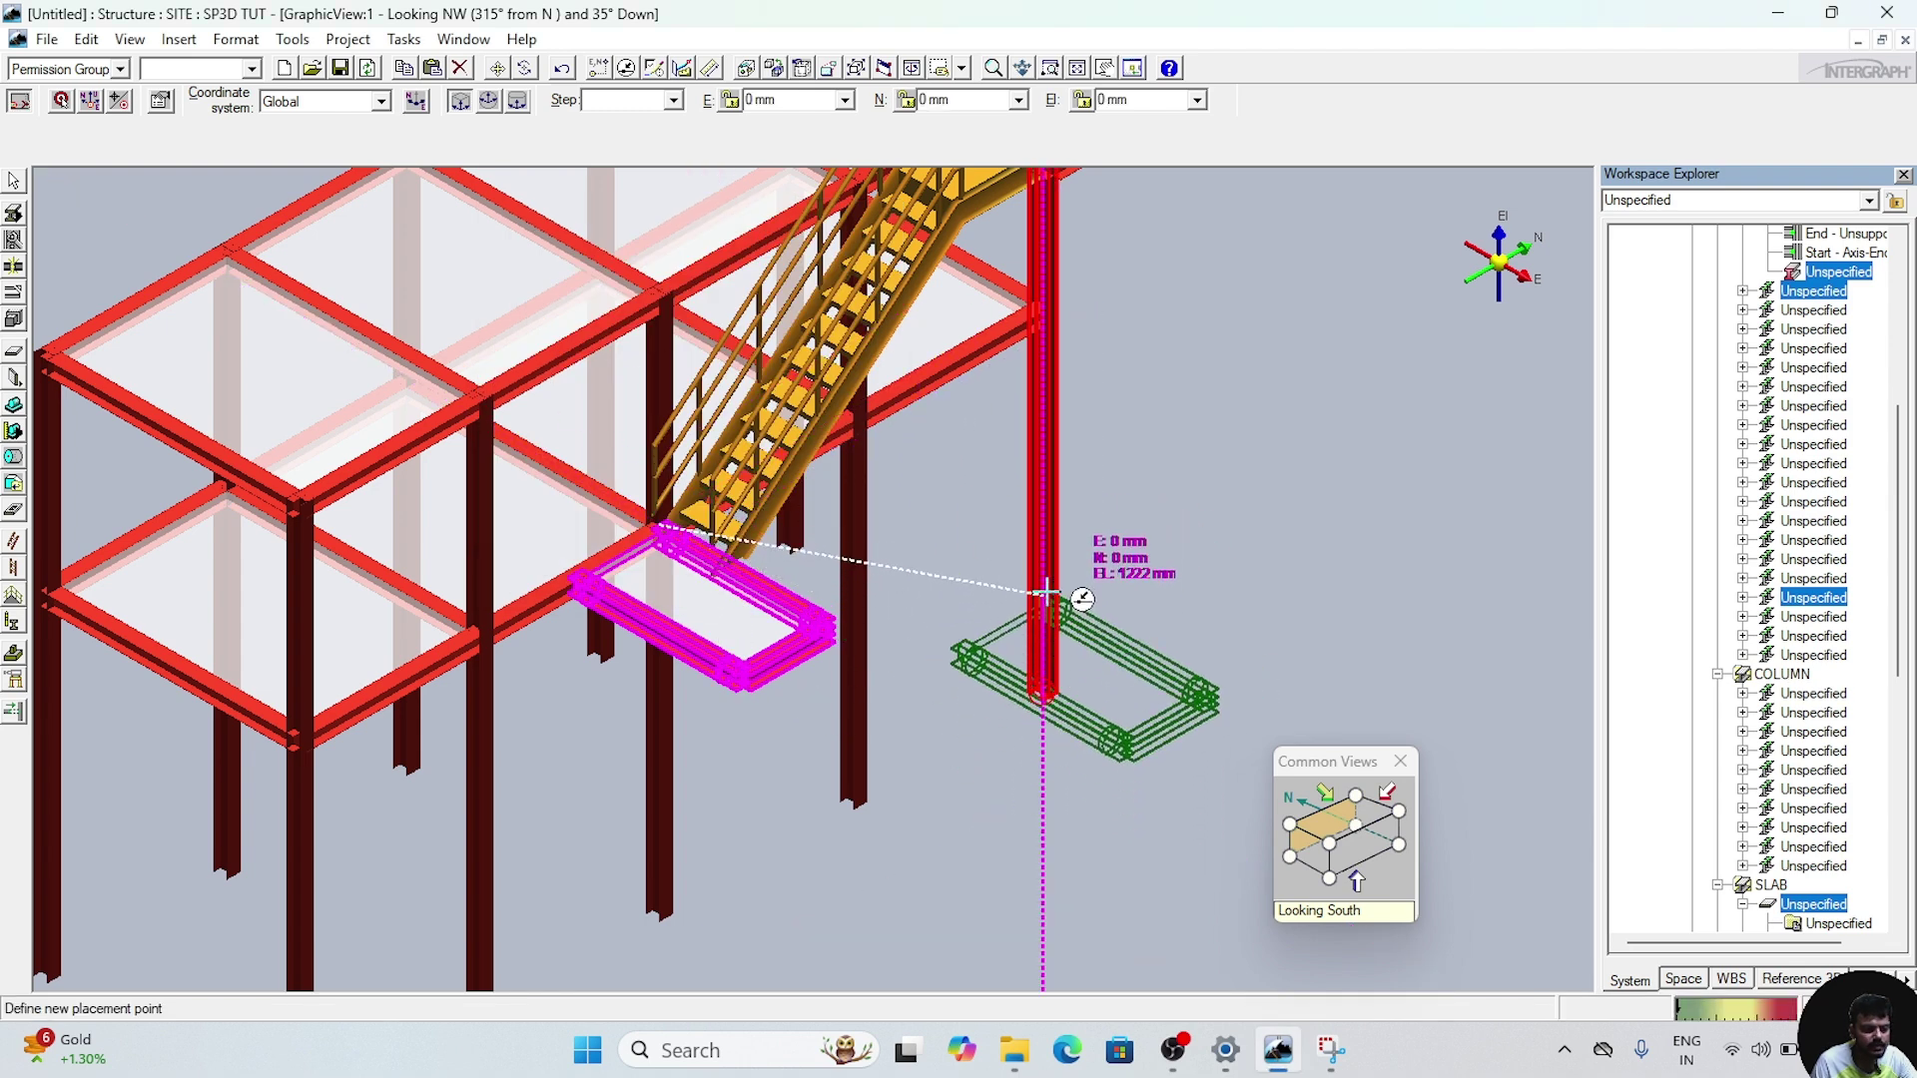
- Set east and north offsets to 0 mm and place the copied frame beside the column
scroll(1045, 589, up, 2)
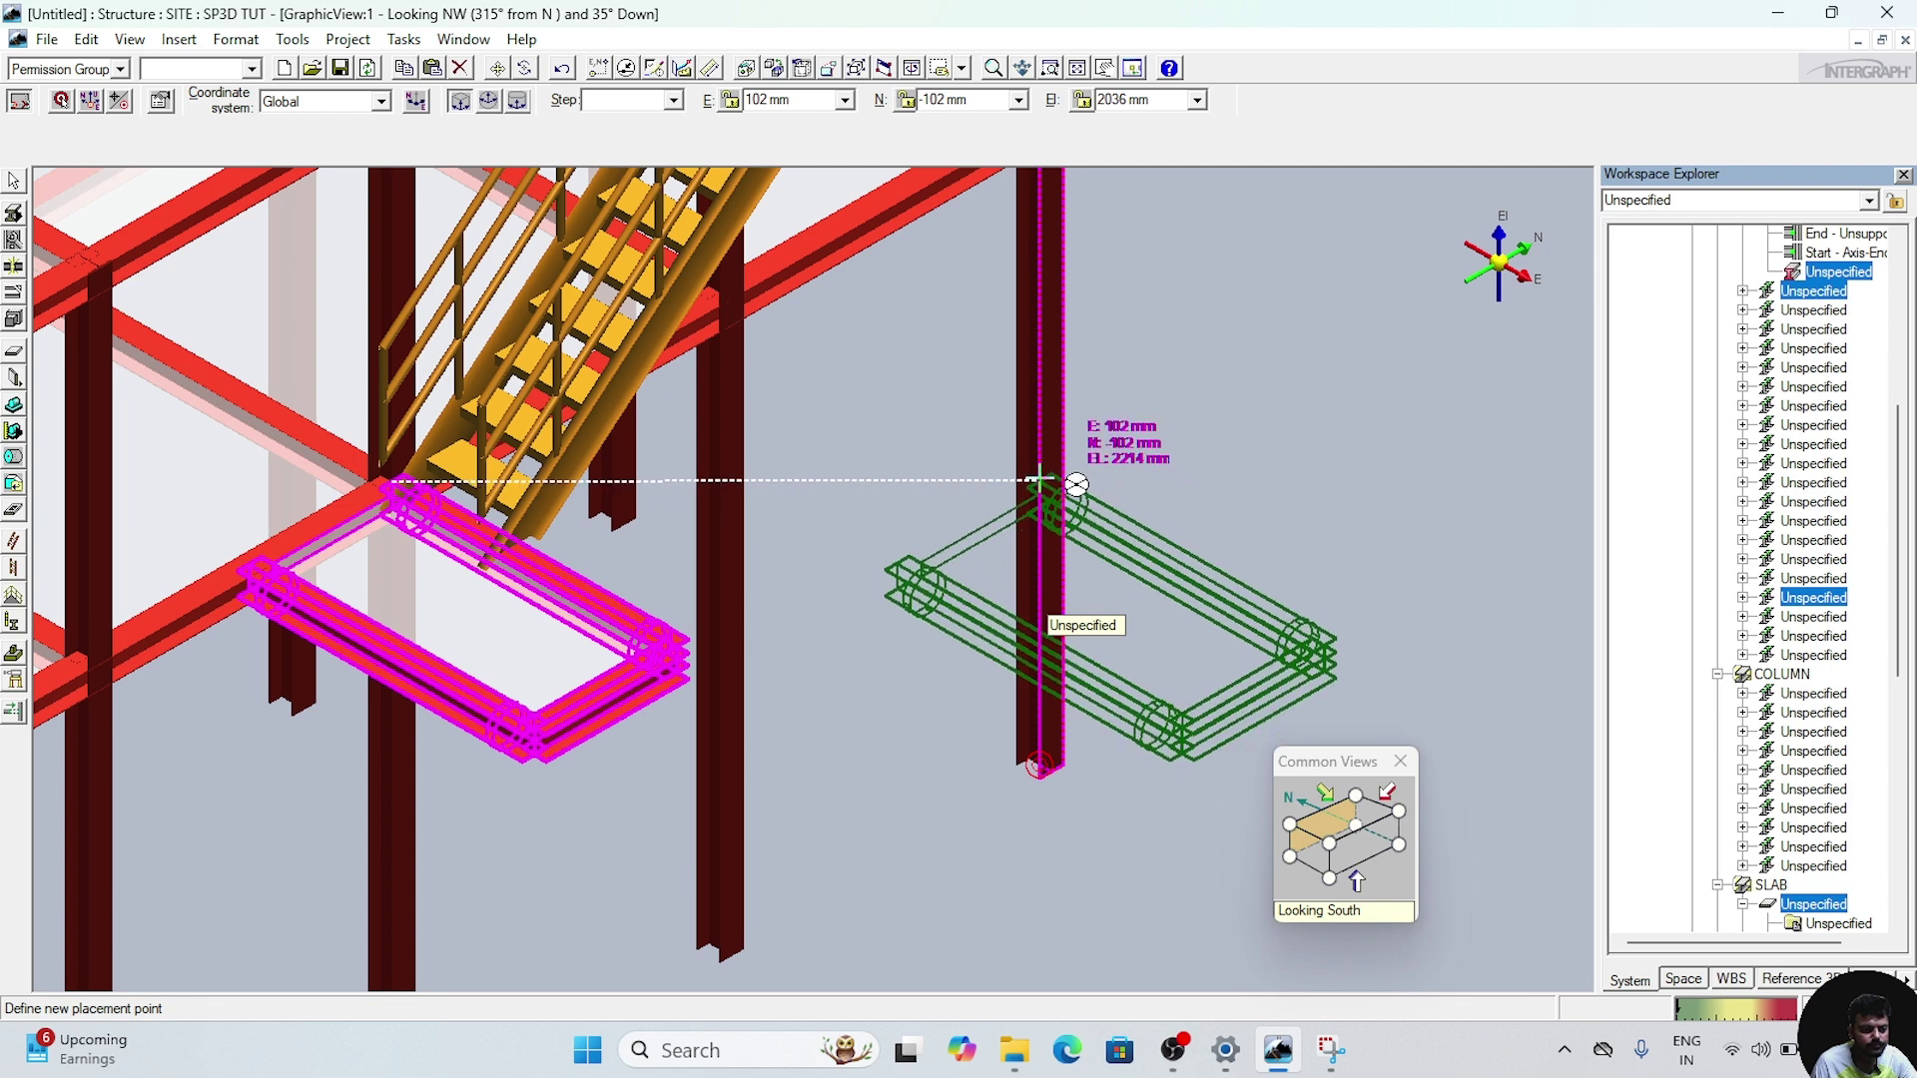
click(796, 100)
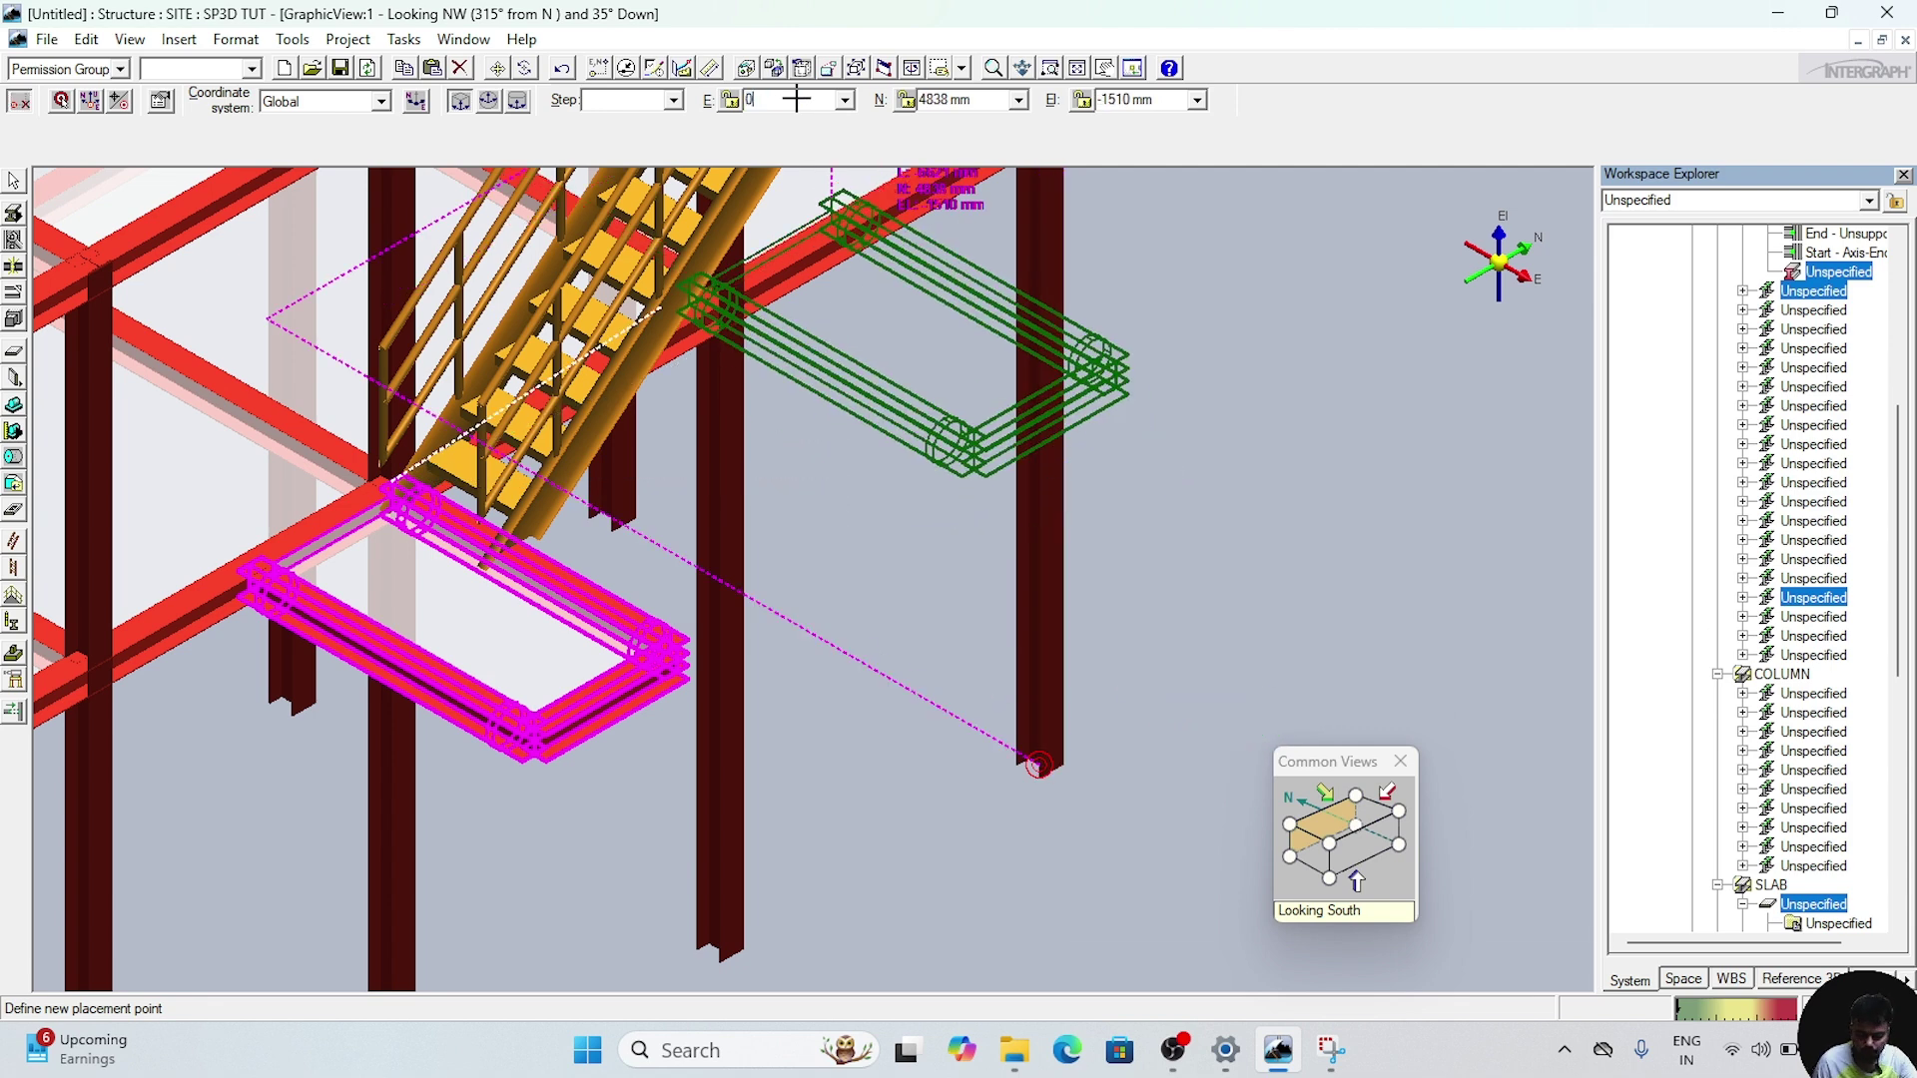
click(984, 100)
text(0)
key(Return)
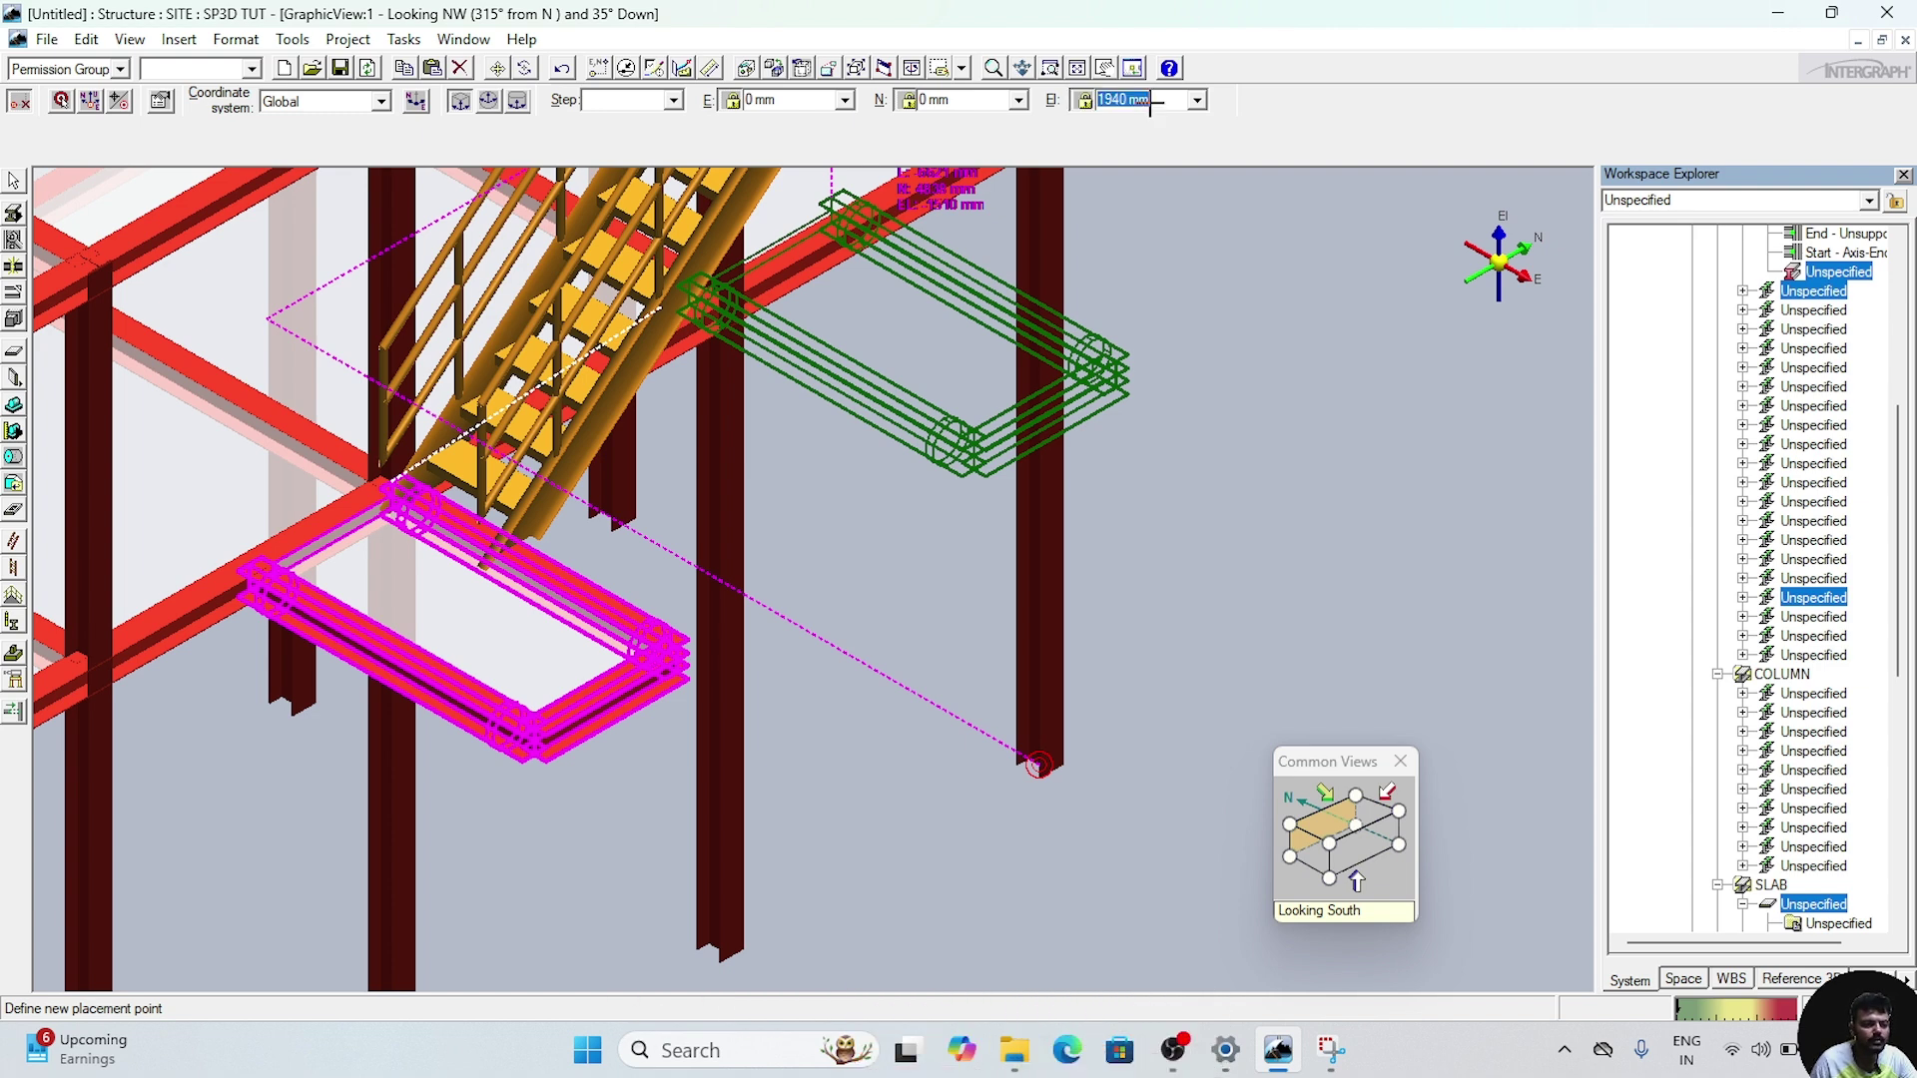
click(1219, 404)
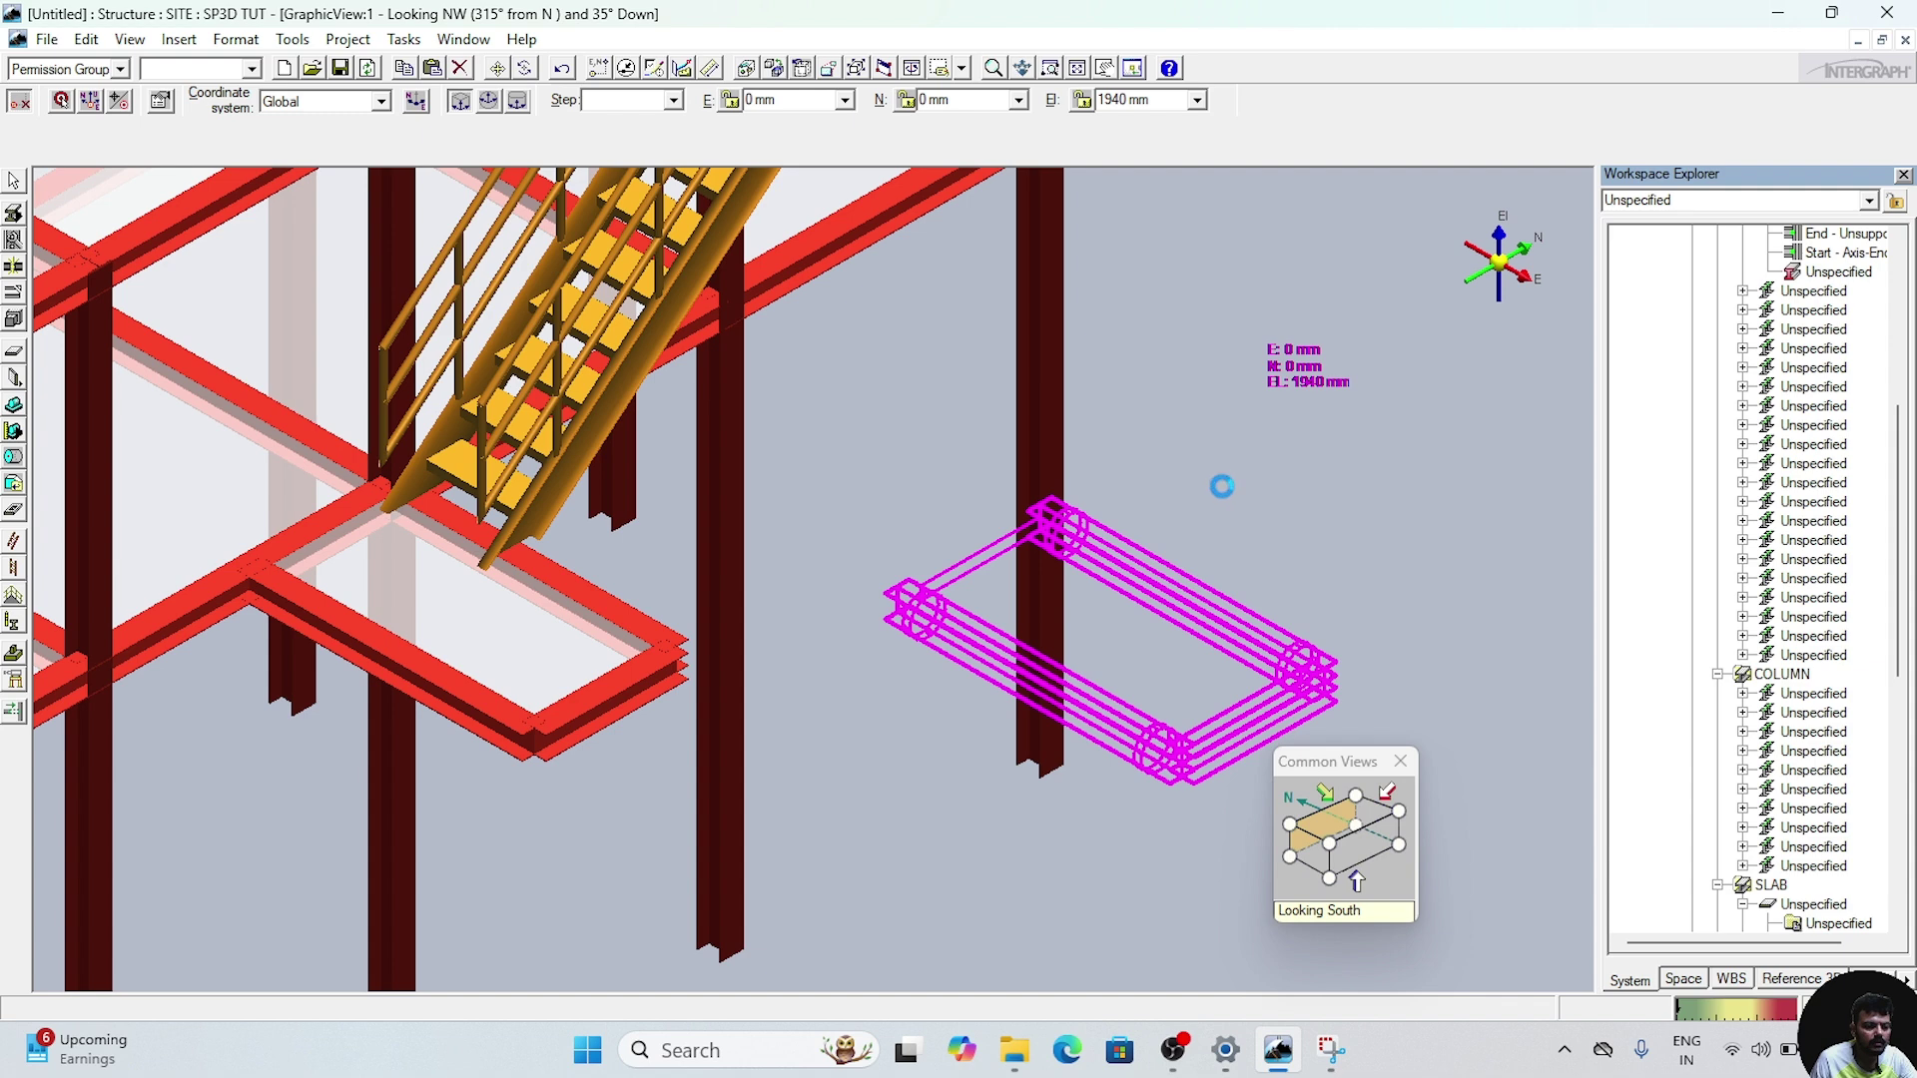
scroll(1226, 485, down, 2)
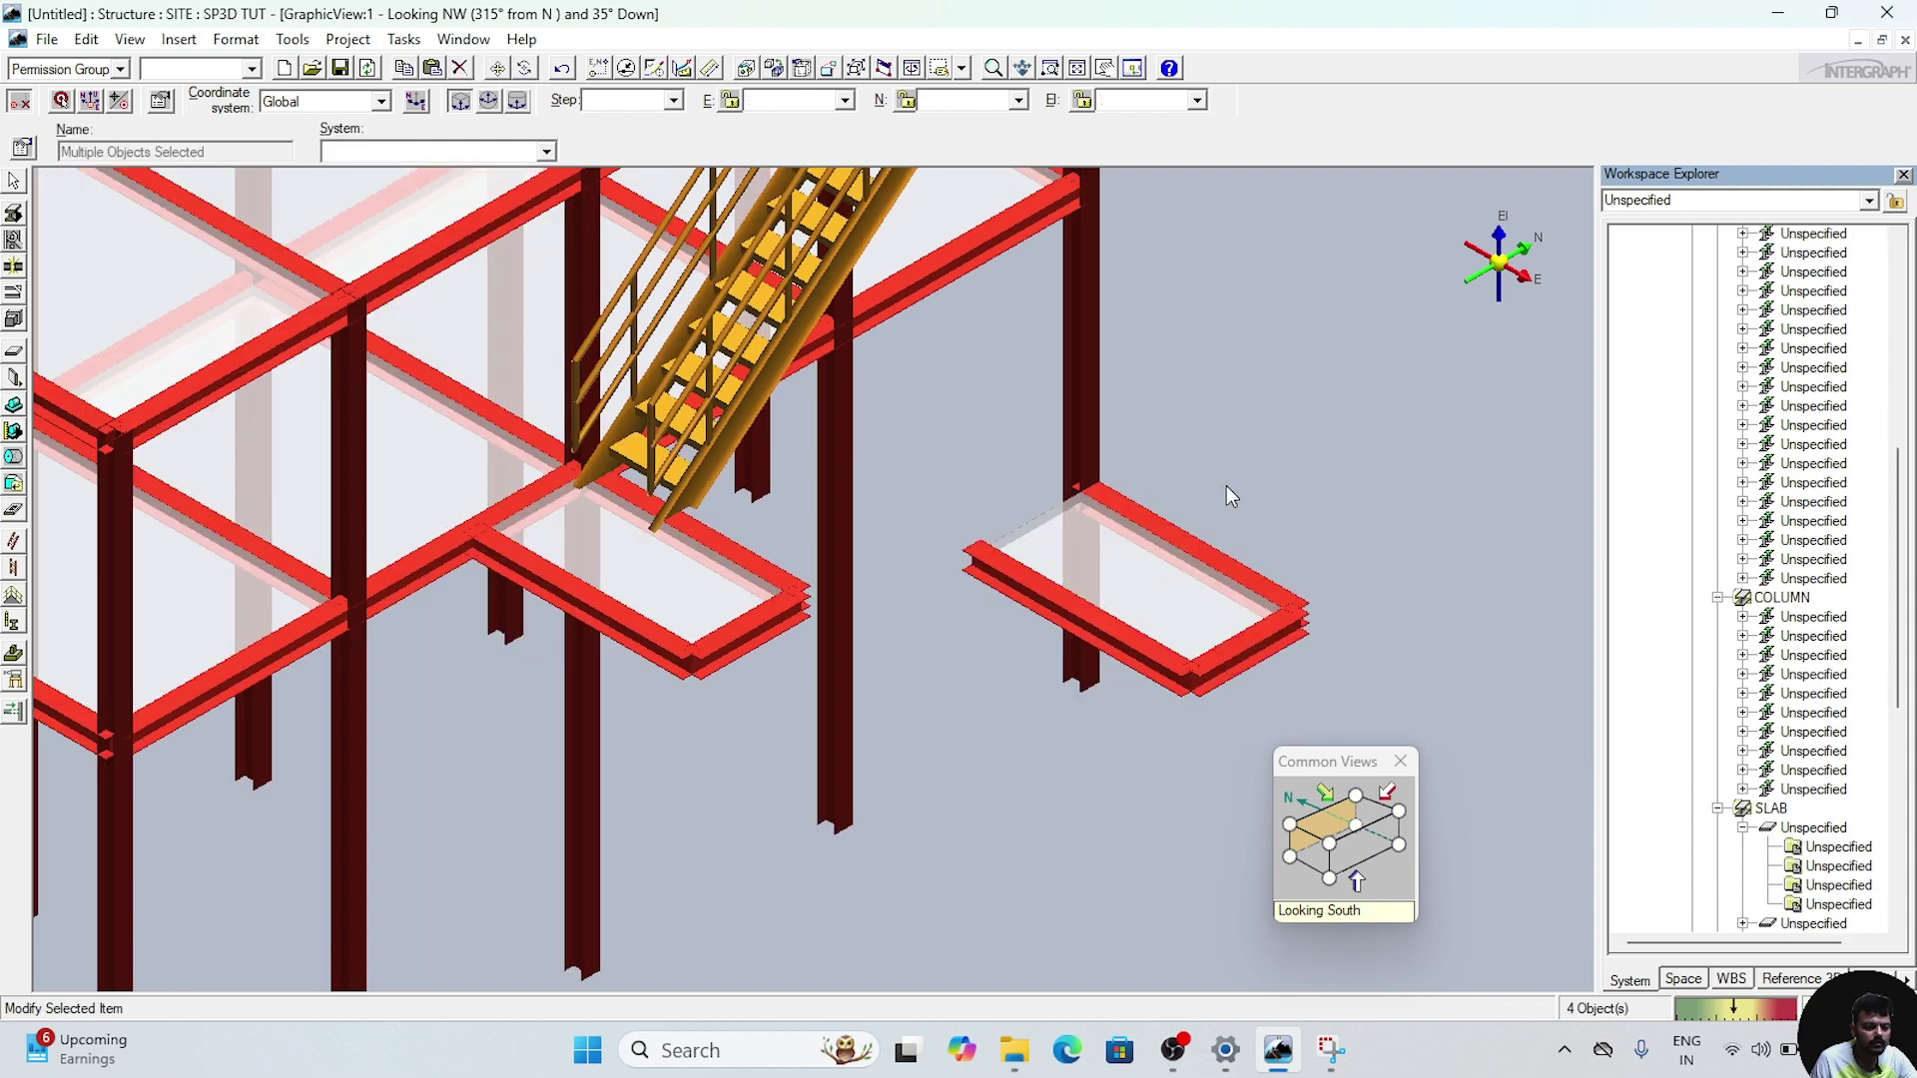
- Copy the landing's short end beam from its corner point and start pasting it without optional references
click(1226, 485)
scroll(1278, 468, up, 3)
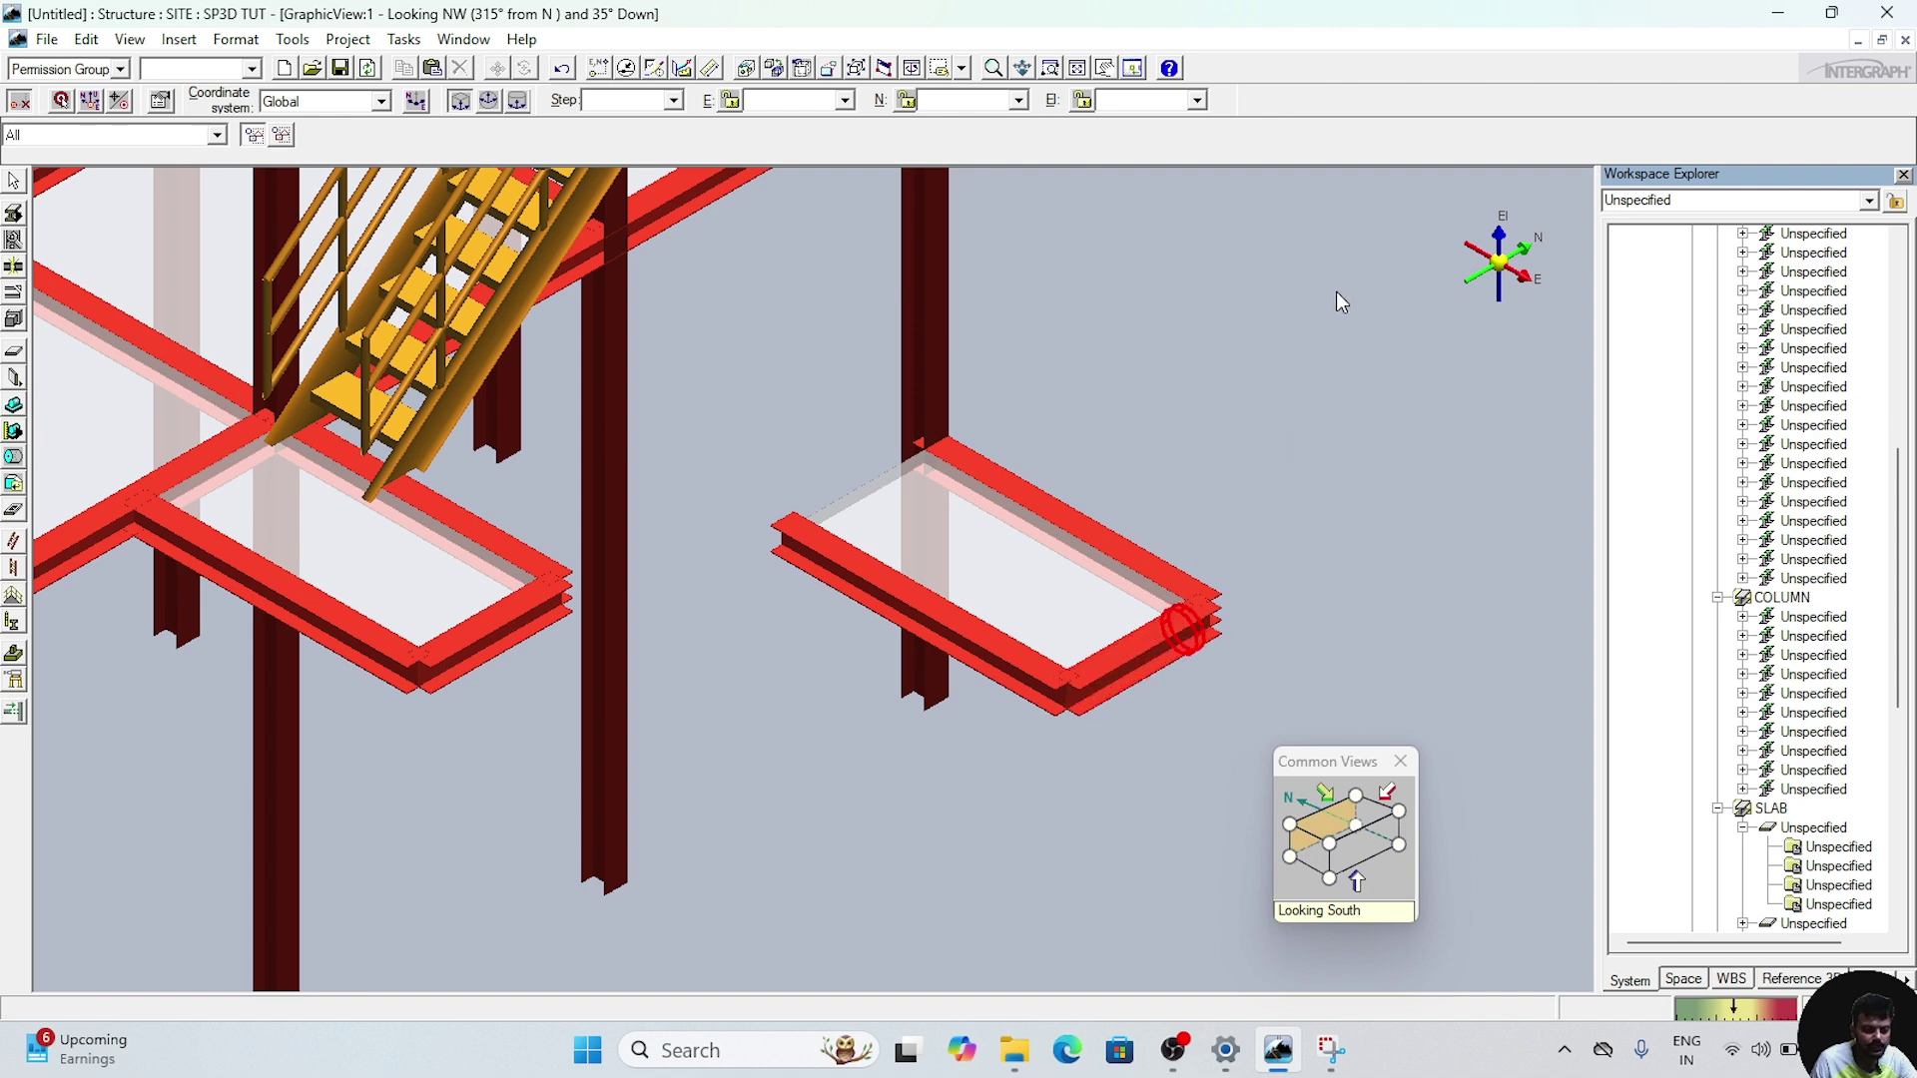
click(1166, 633)
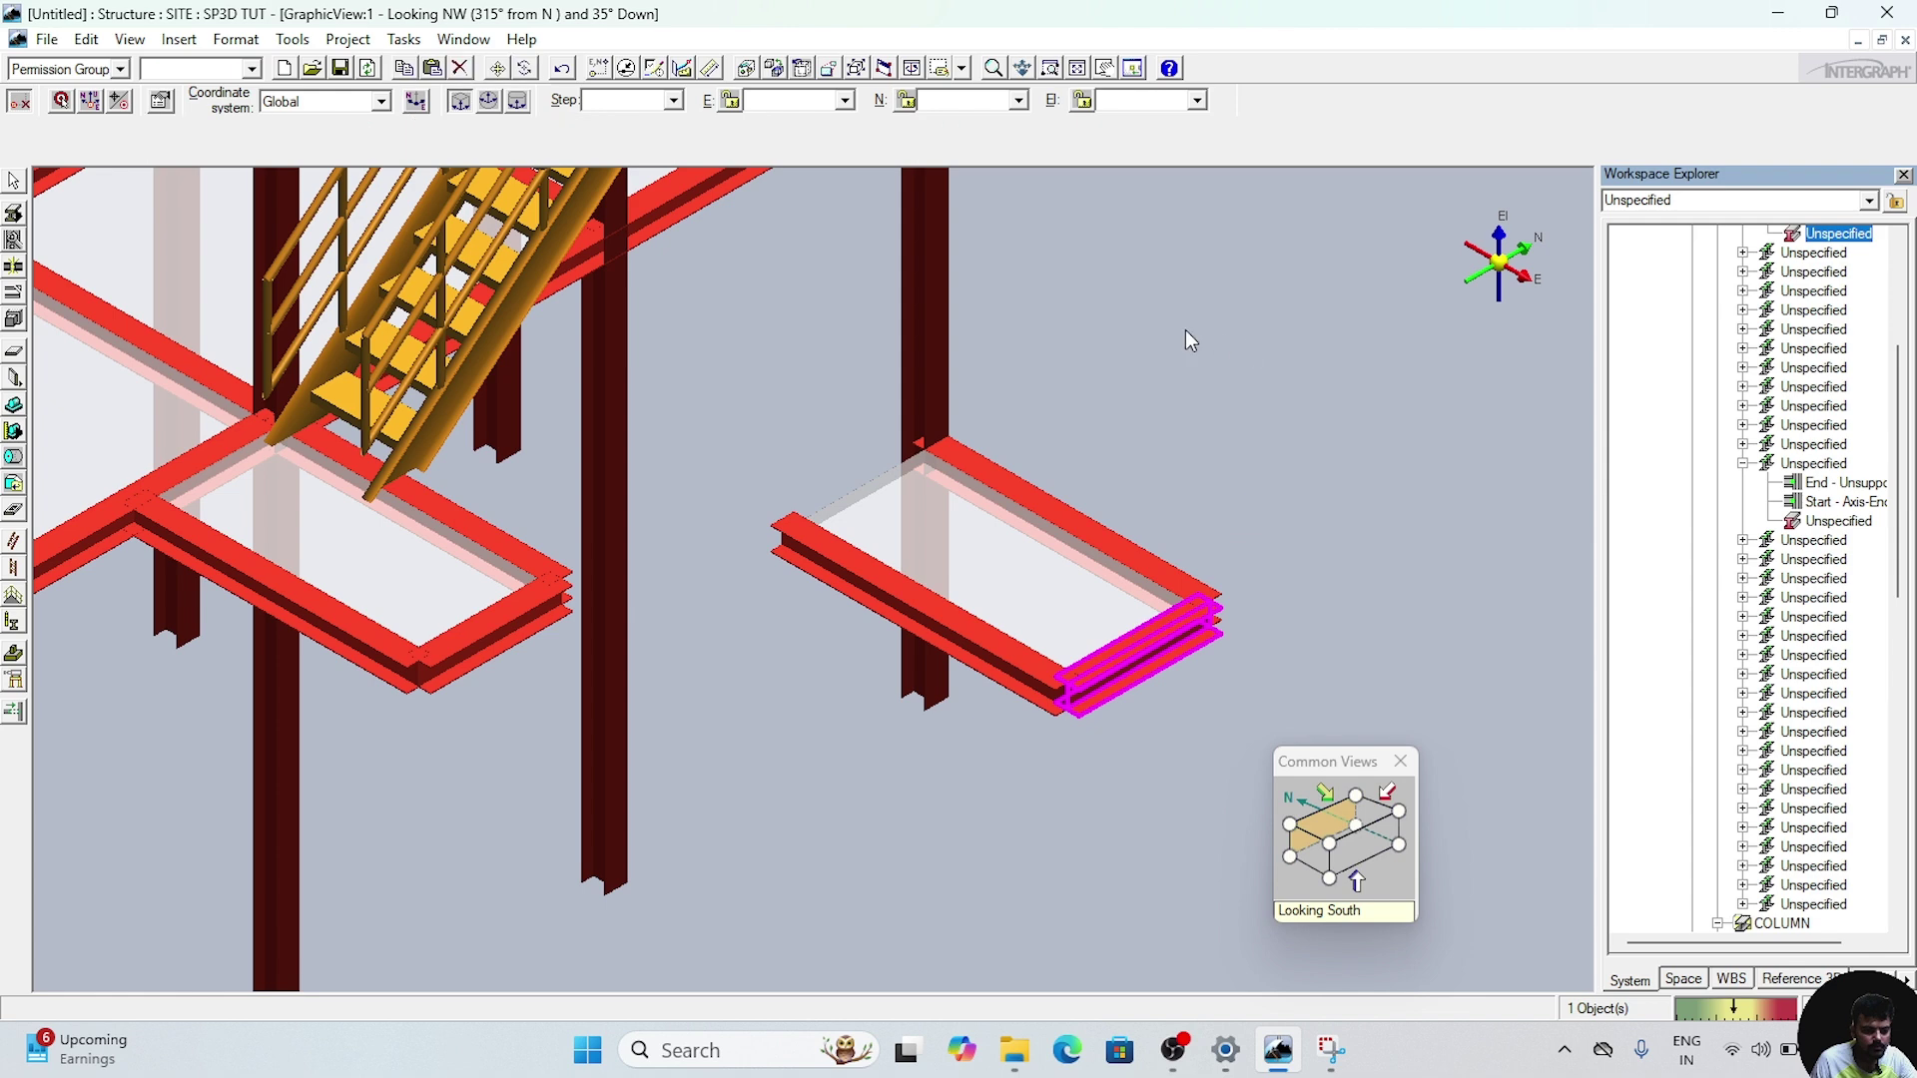
click(404, 68)
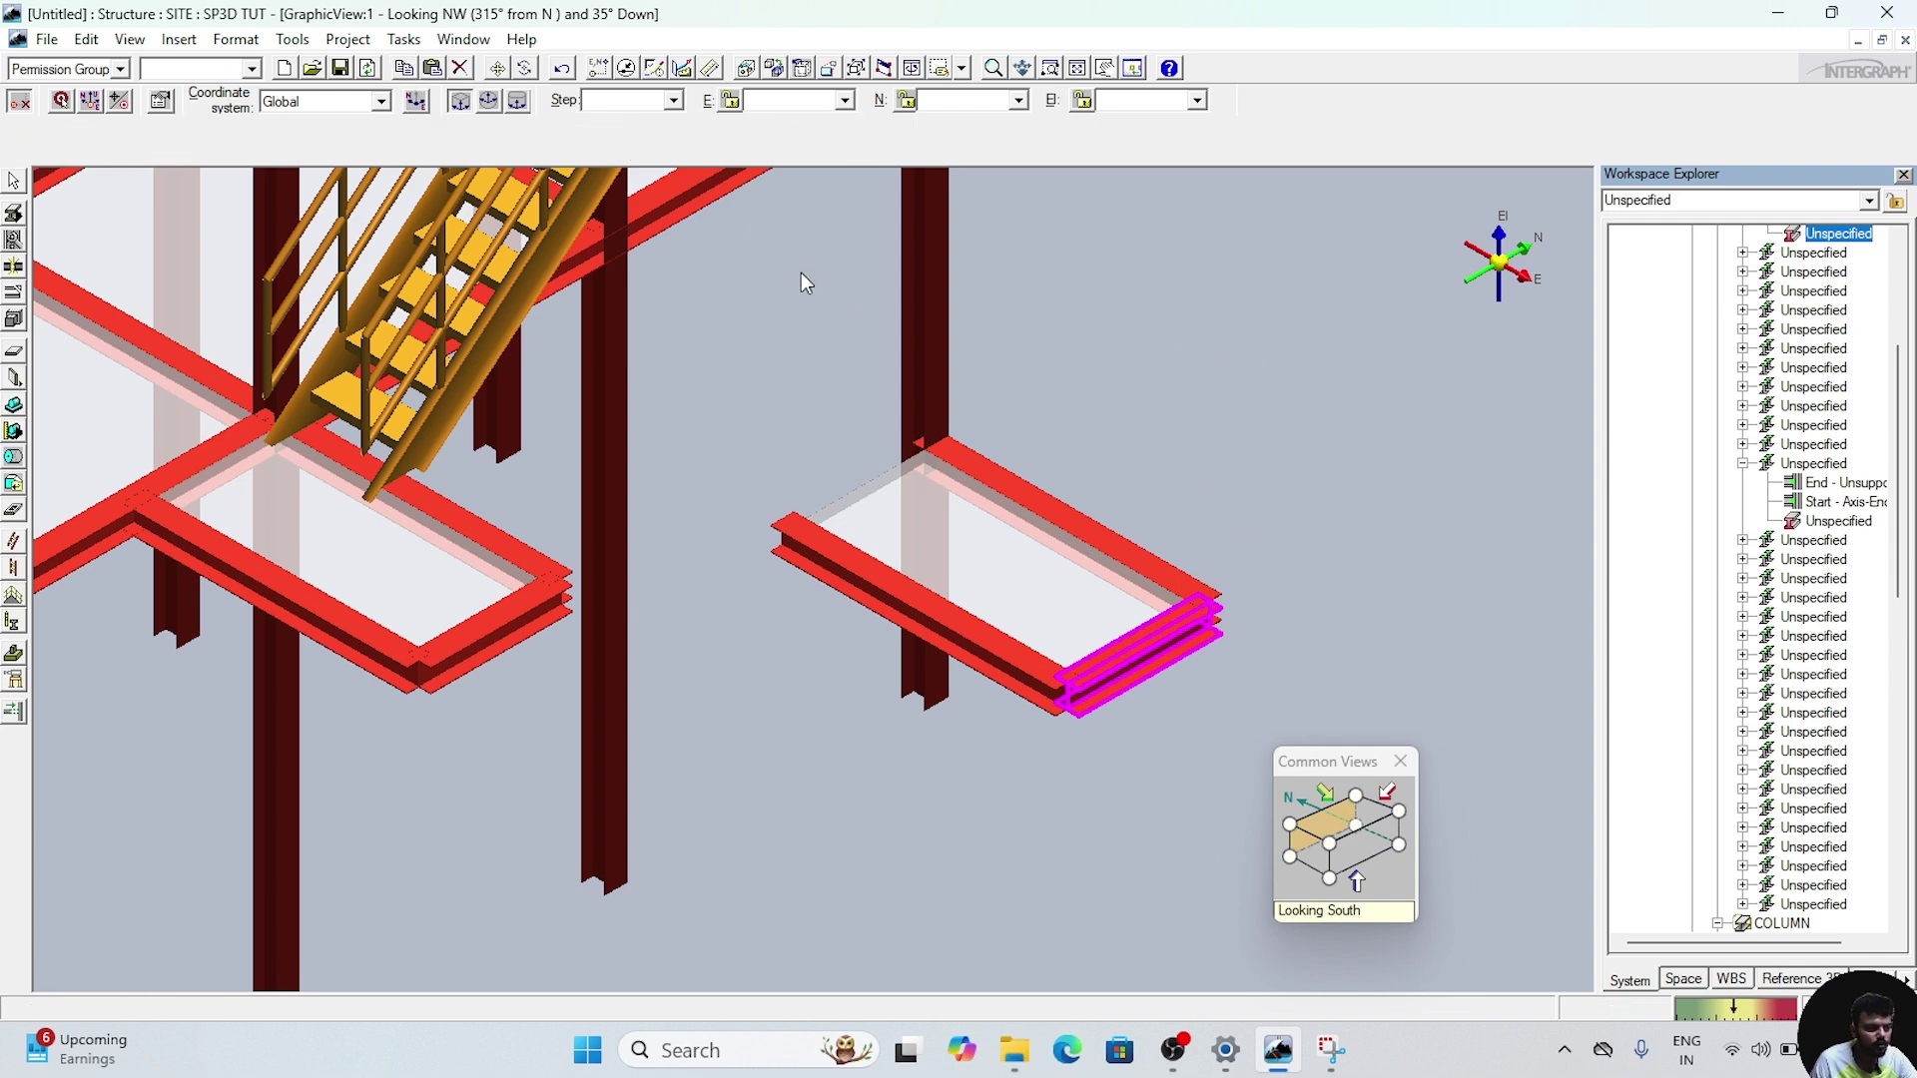
click(1207, 599)
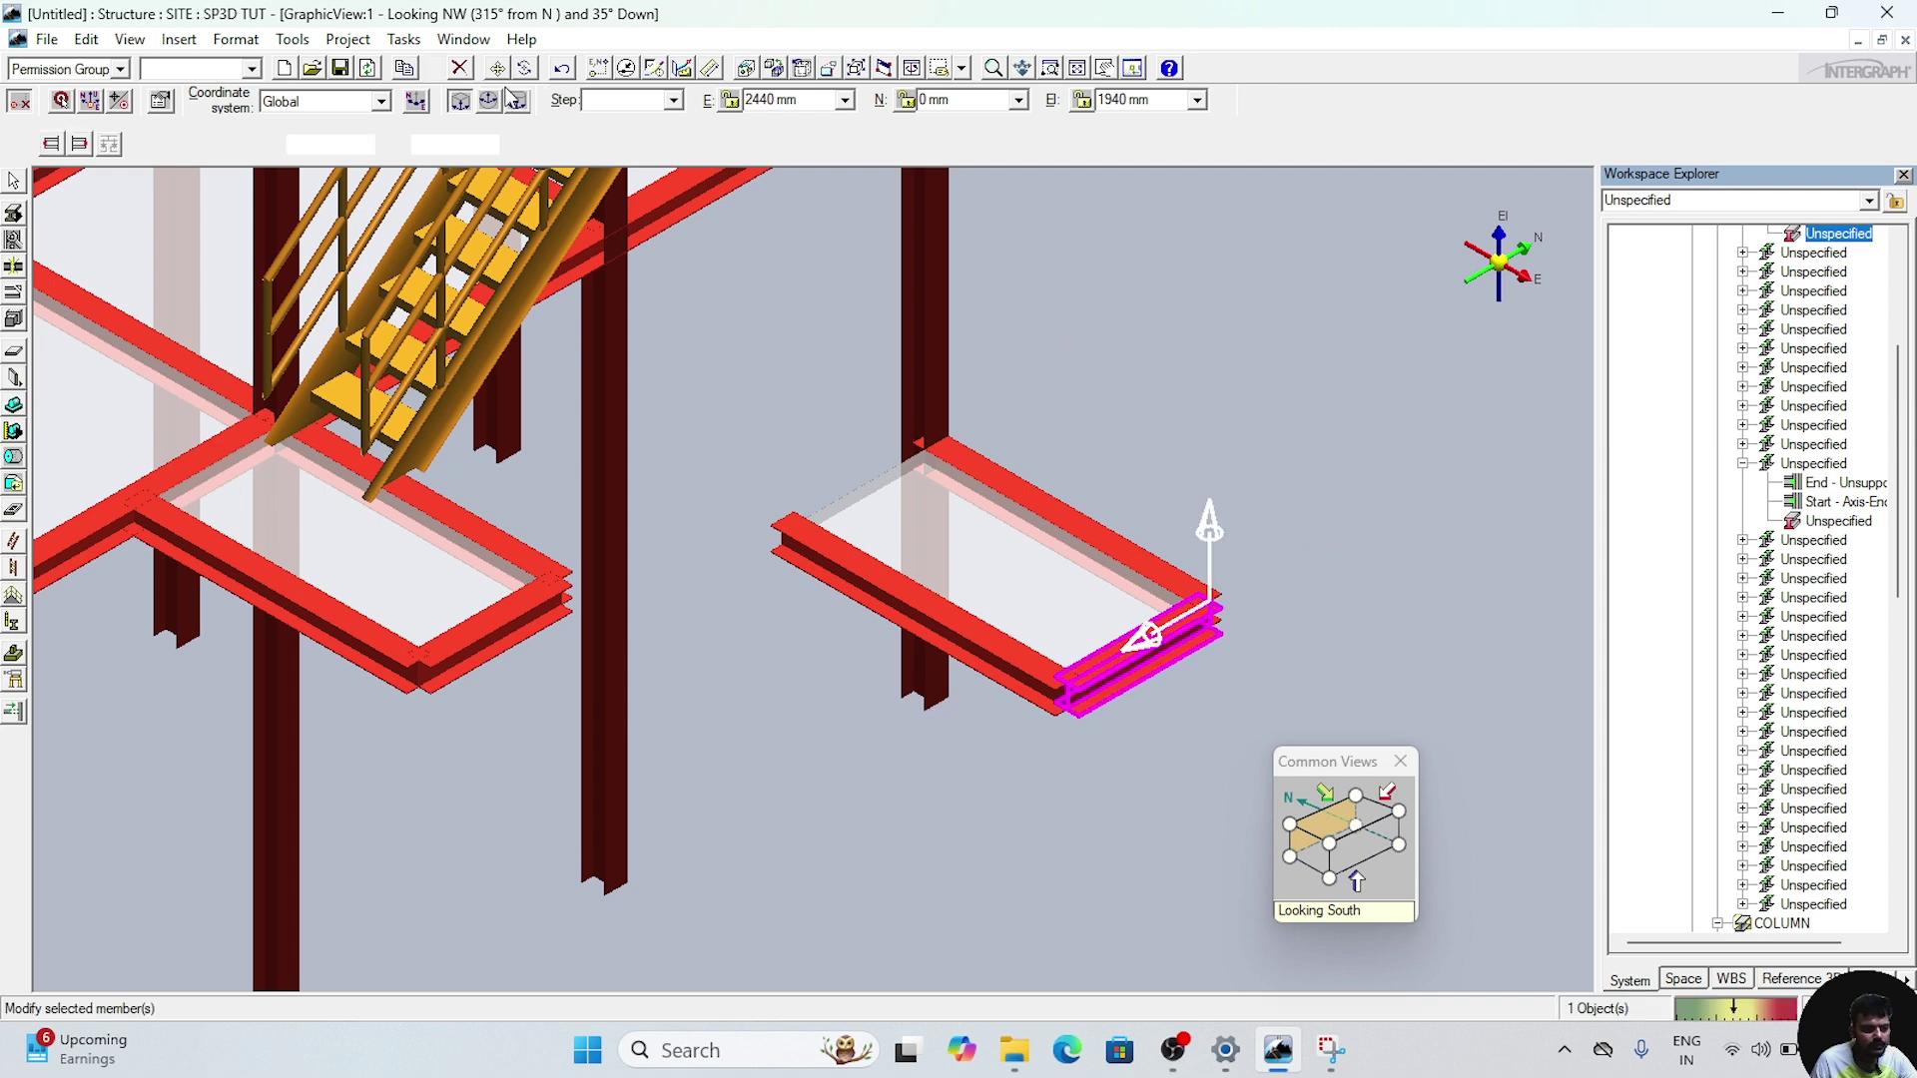
click(432, 68)
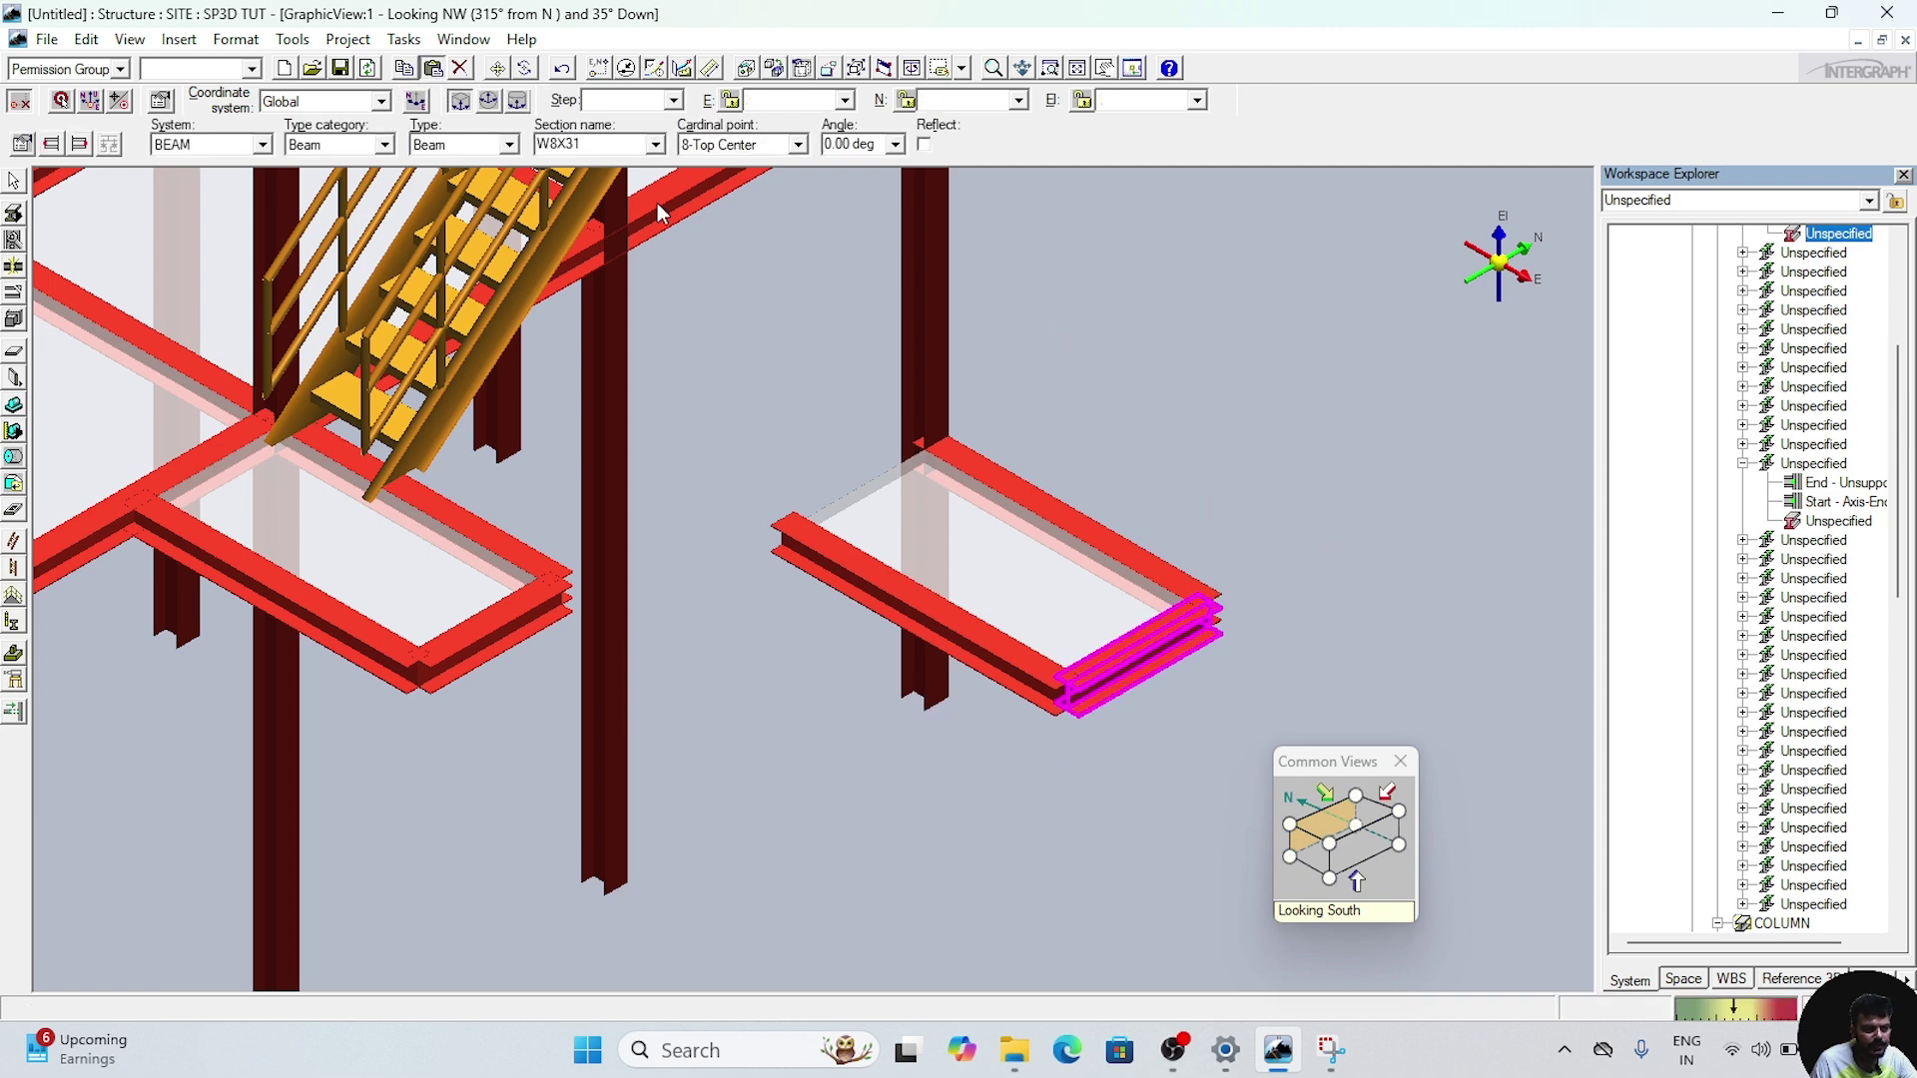
click(824, 439)
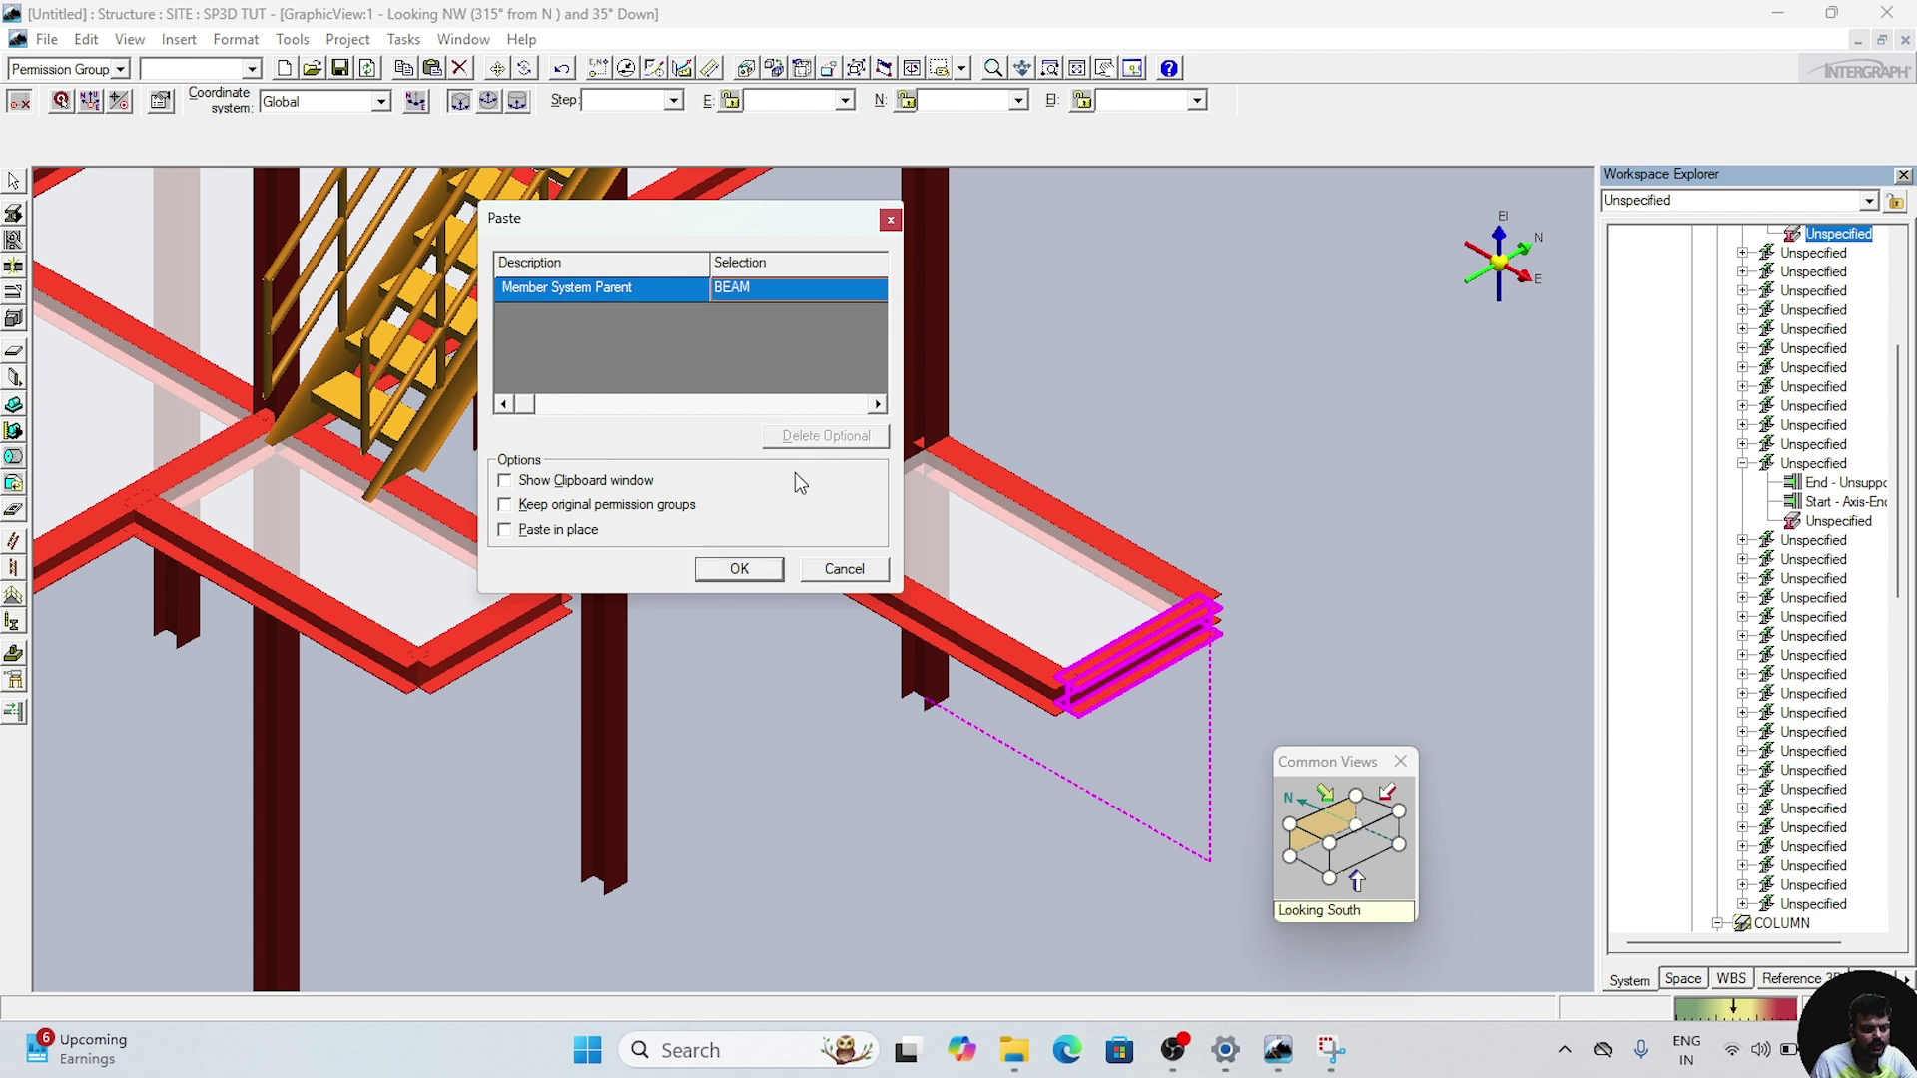
- Paste the copied end beam at the landing's back corner beside the column
click(739, 569)
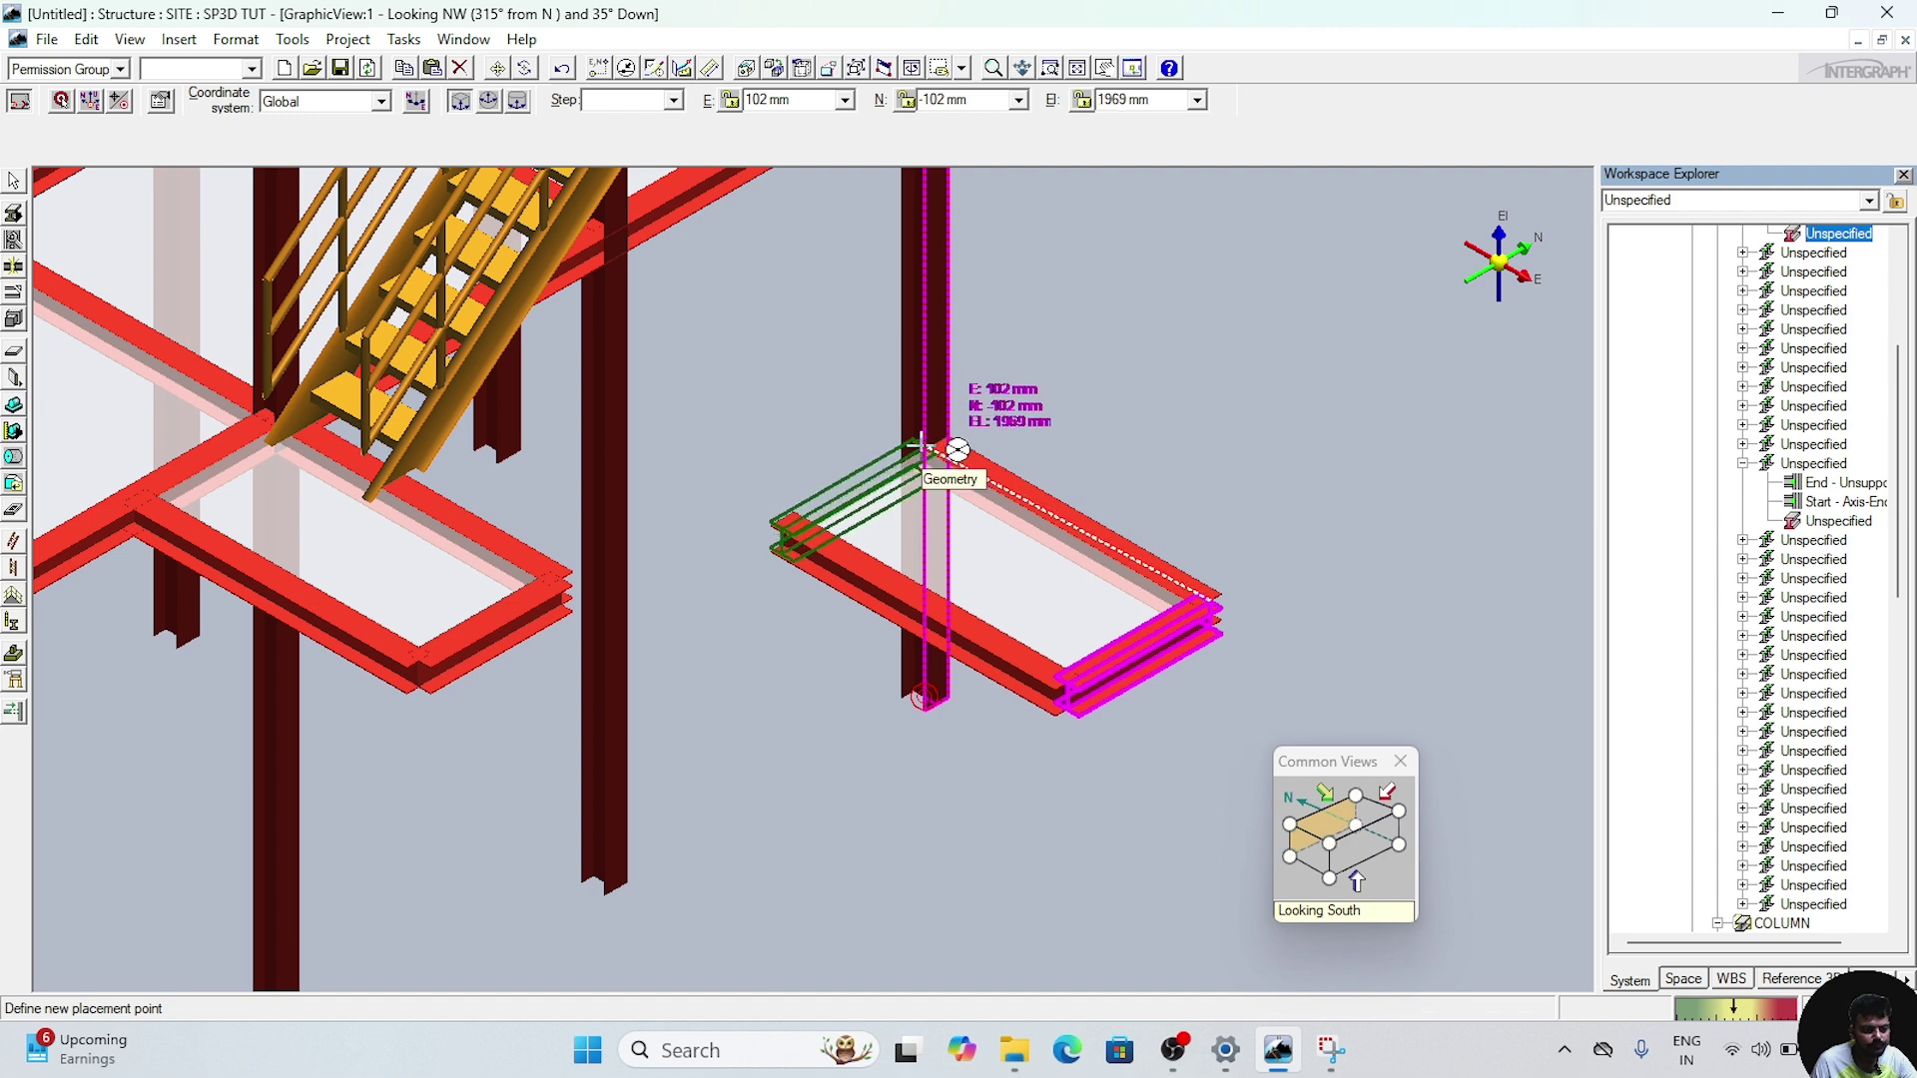
scroll(920, 446, up, 5)
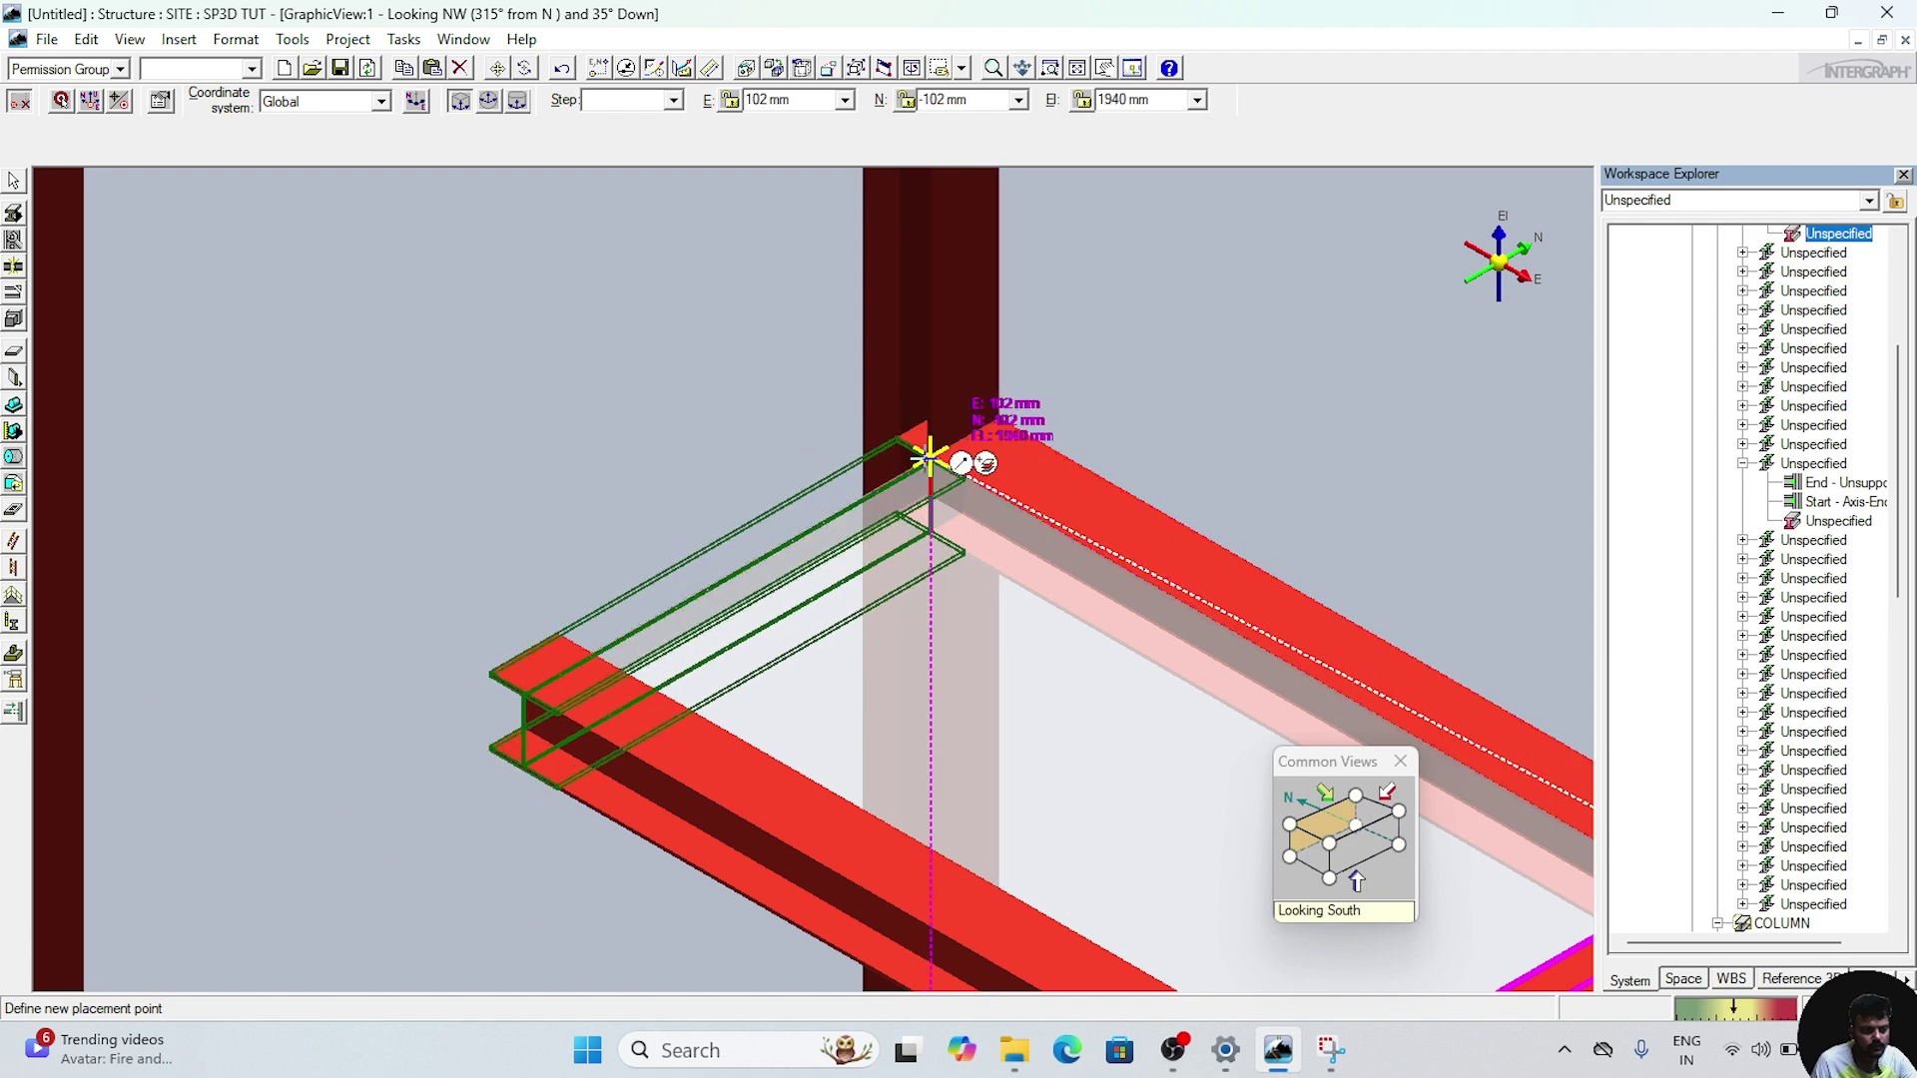
click(928, 458)
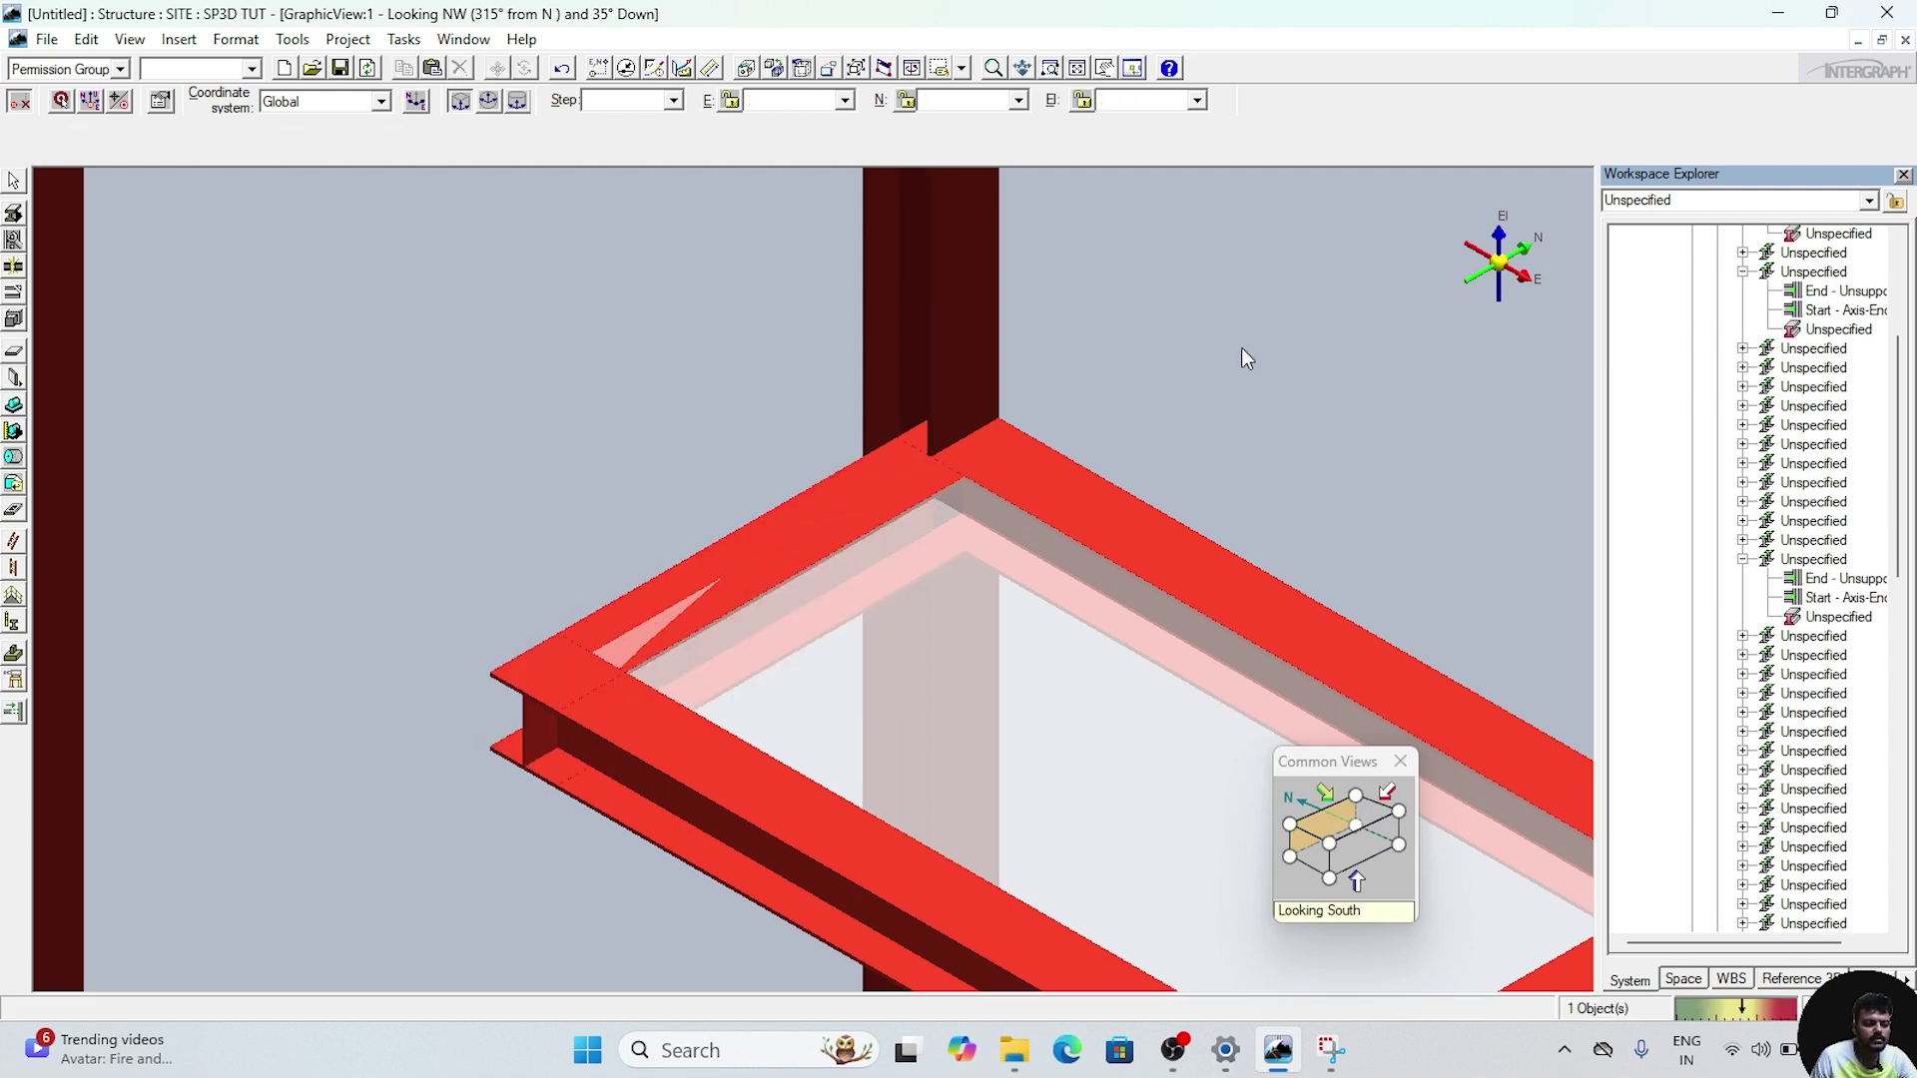
scroll(1242, 348, down, 2)
scroll(1243, 350, down, 3)
middle_drag(1361, 351, 1188, 529)
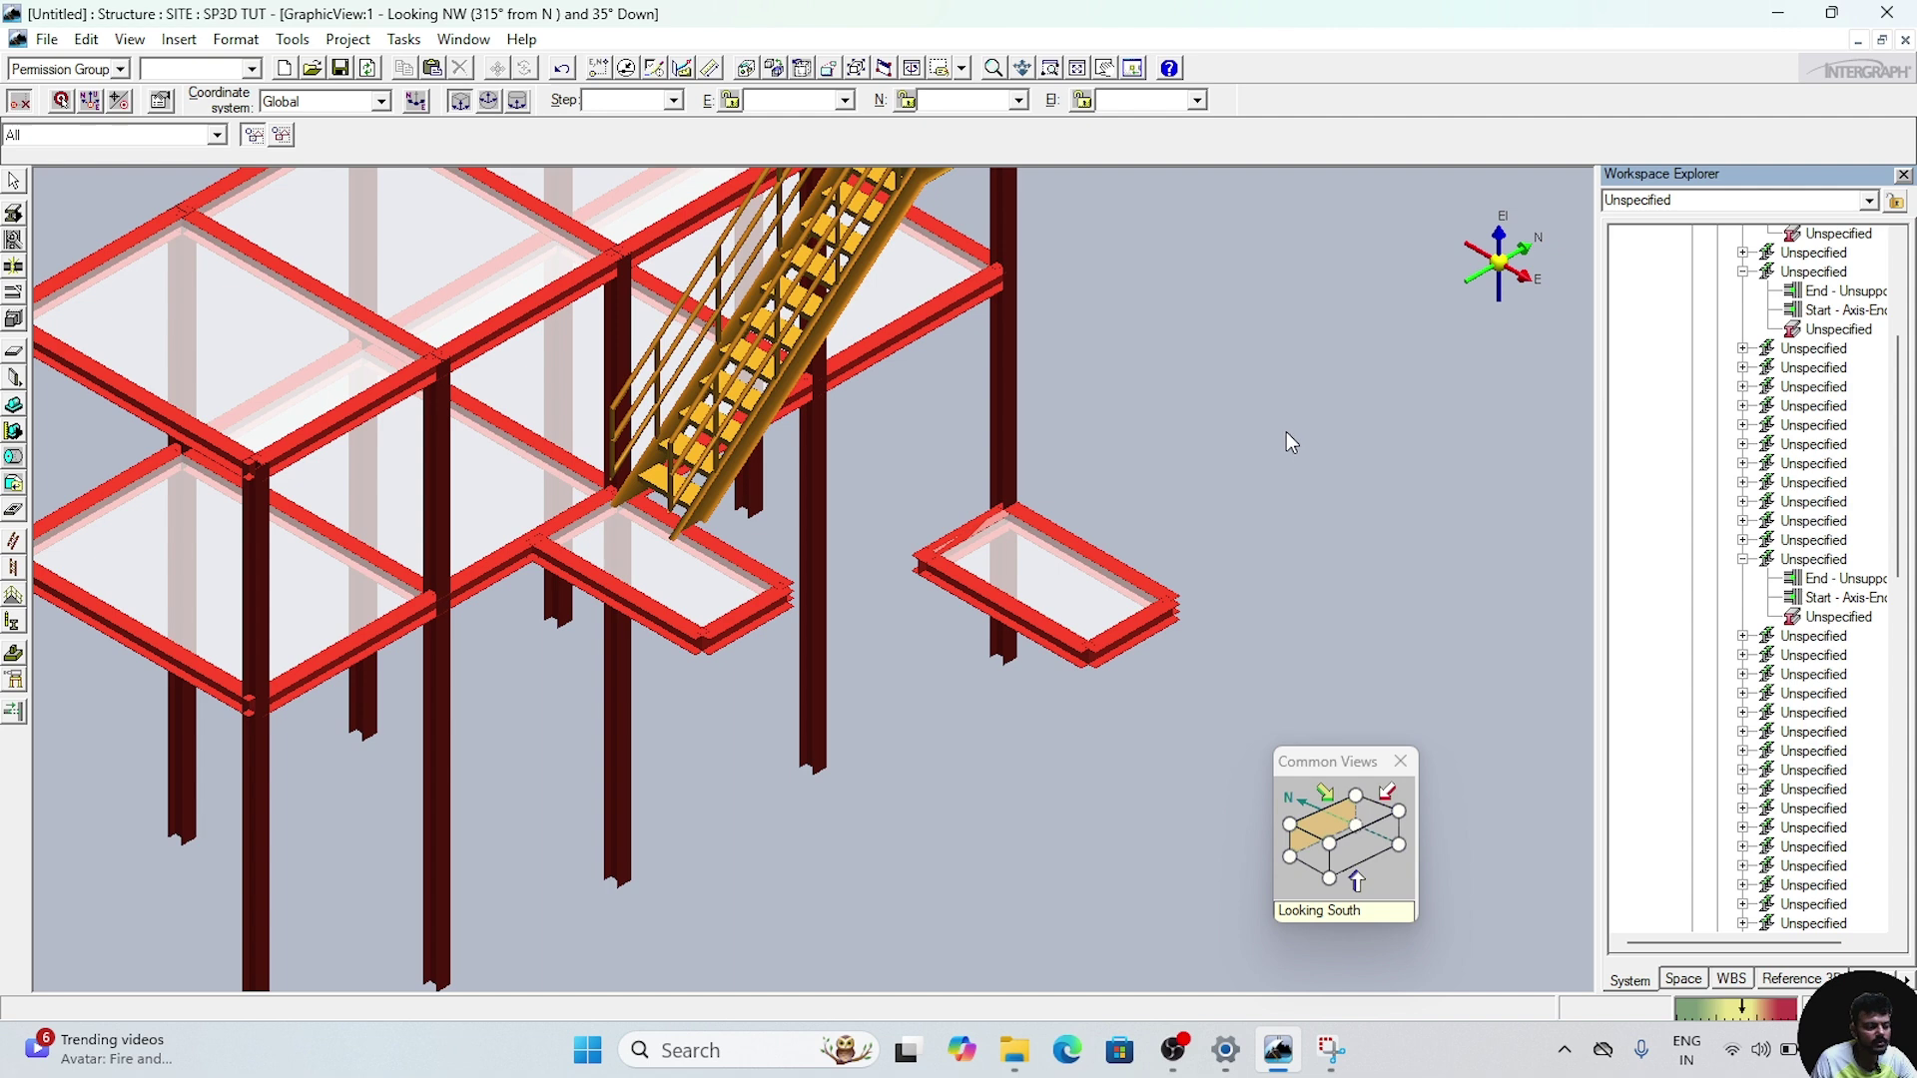
middle_drag(1288, 432, 1271, 480)
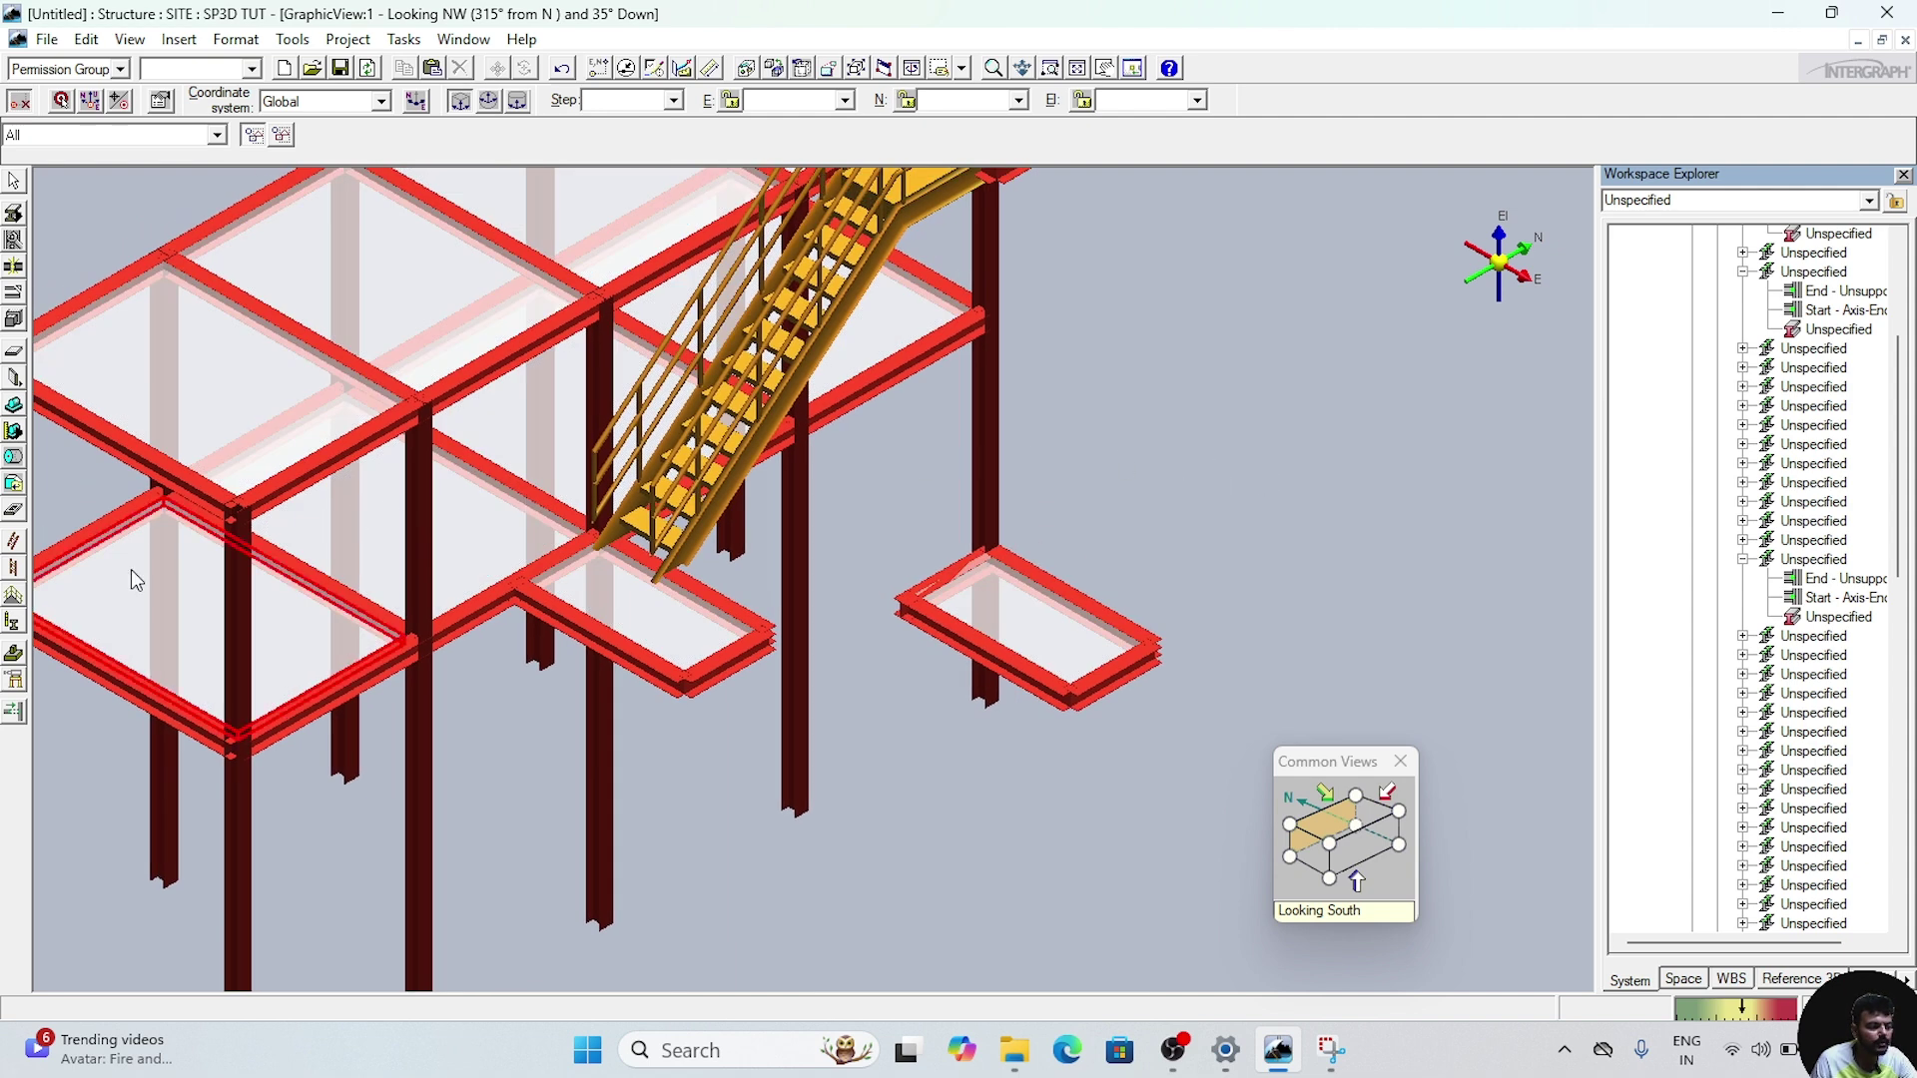
- Start a new stair from the lower floor's edge beam down to the landing bay's front beam
click(42, 564)
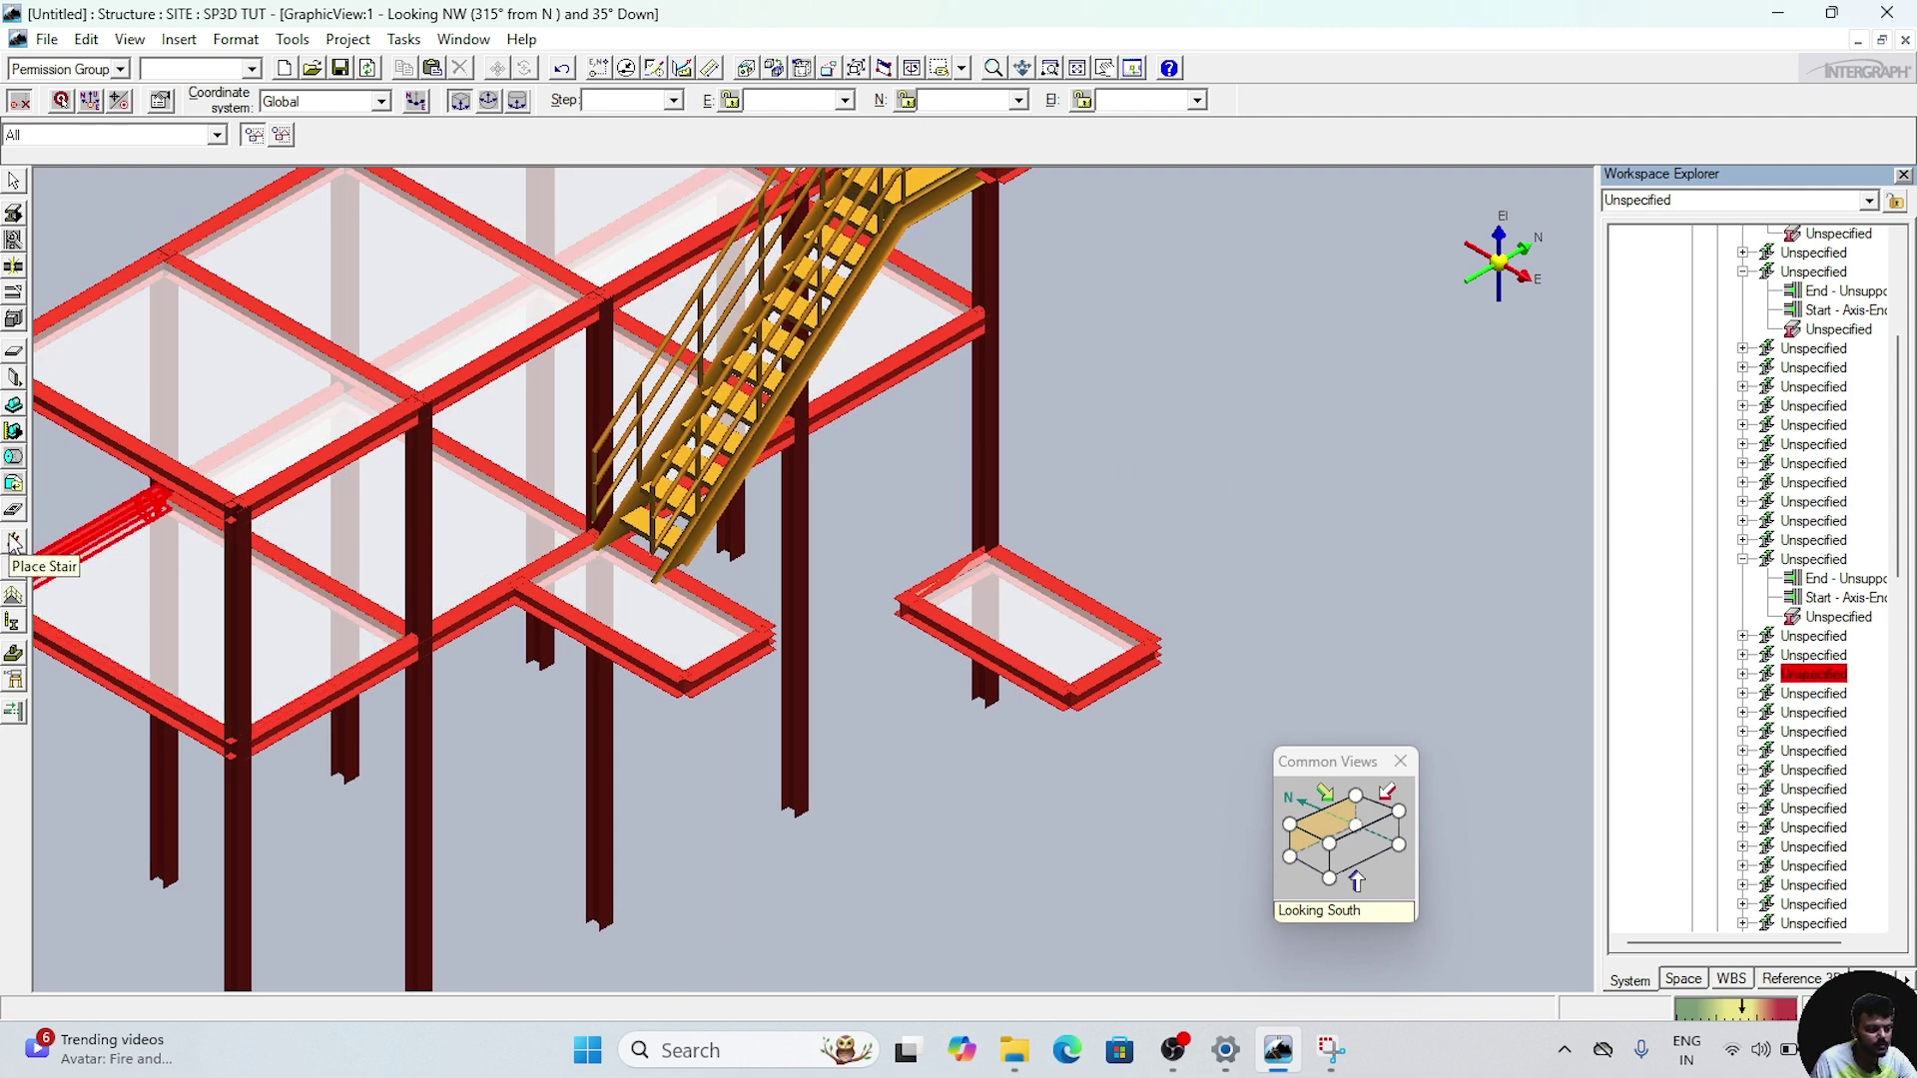
click(14, 542)
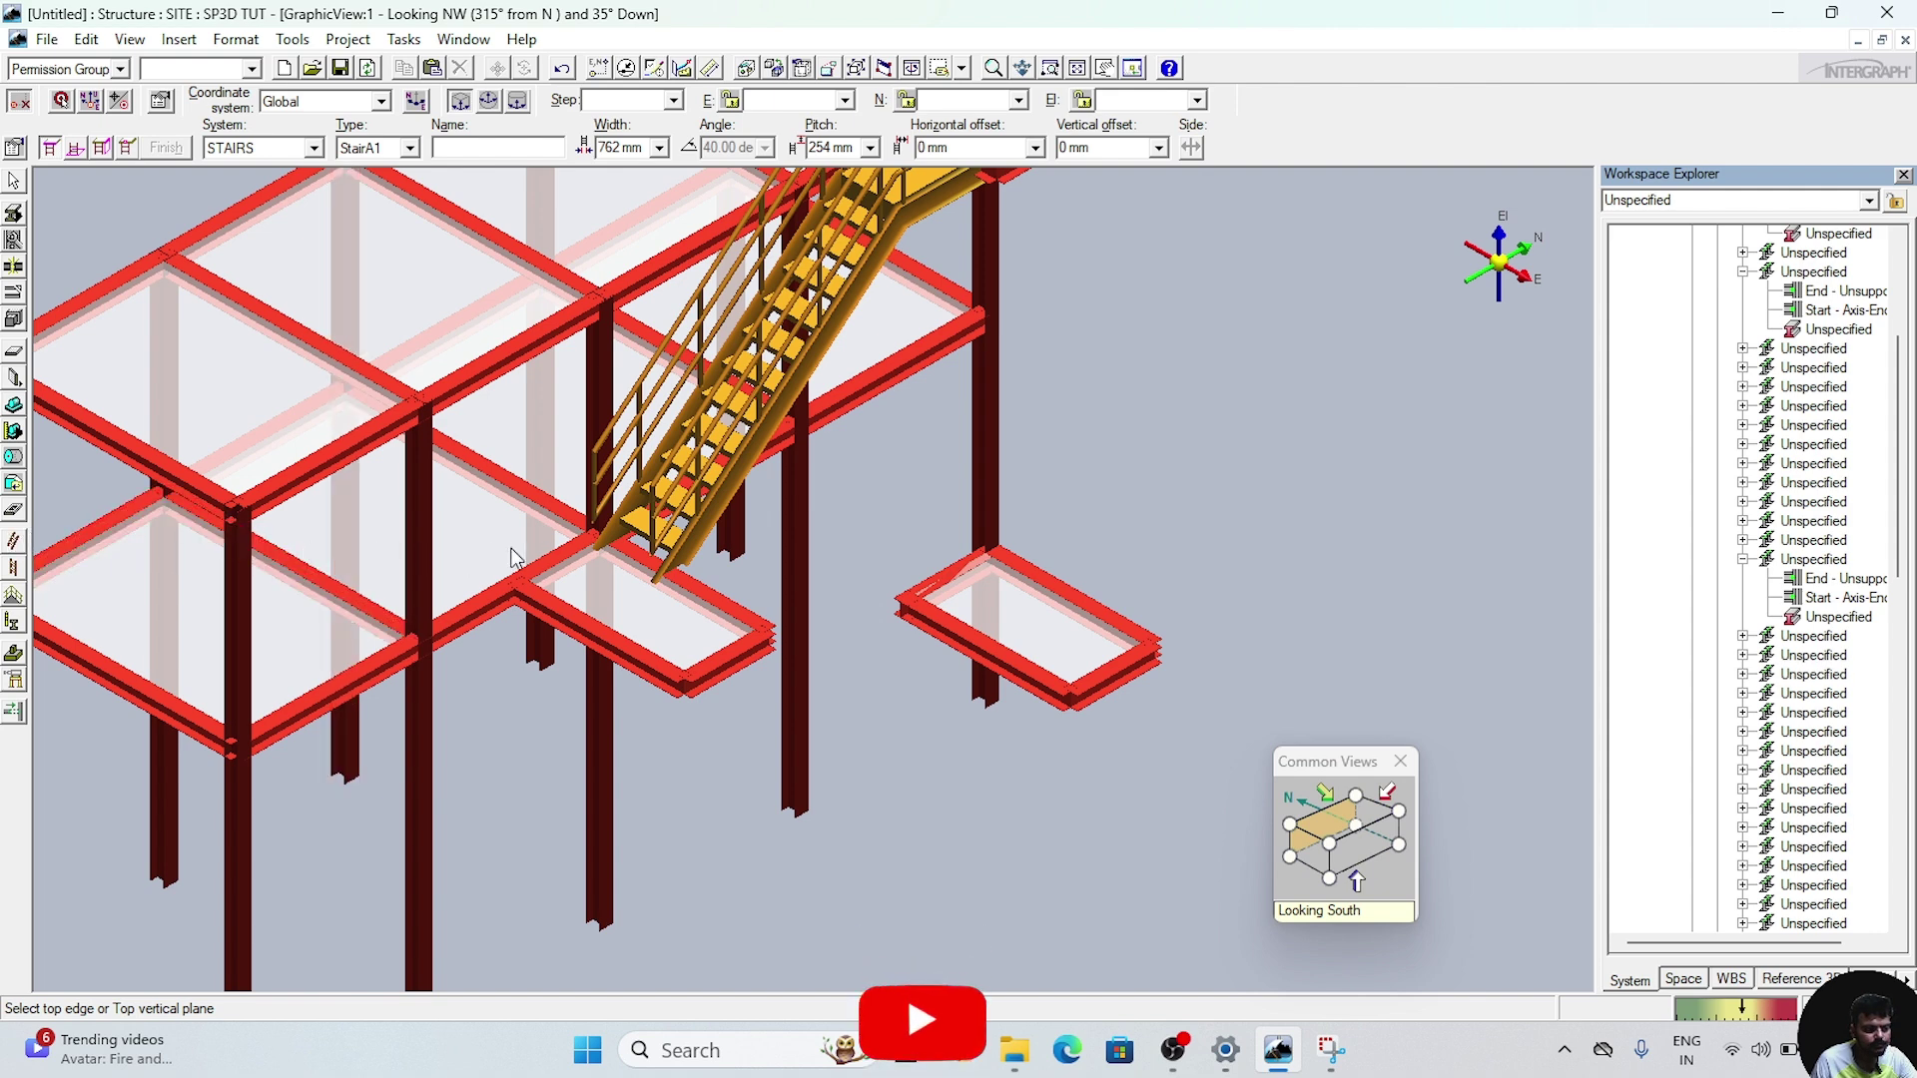
click(732, 612)
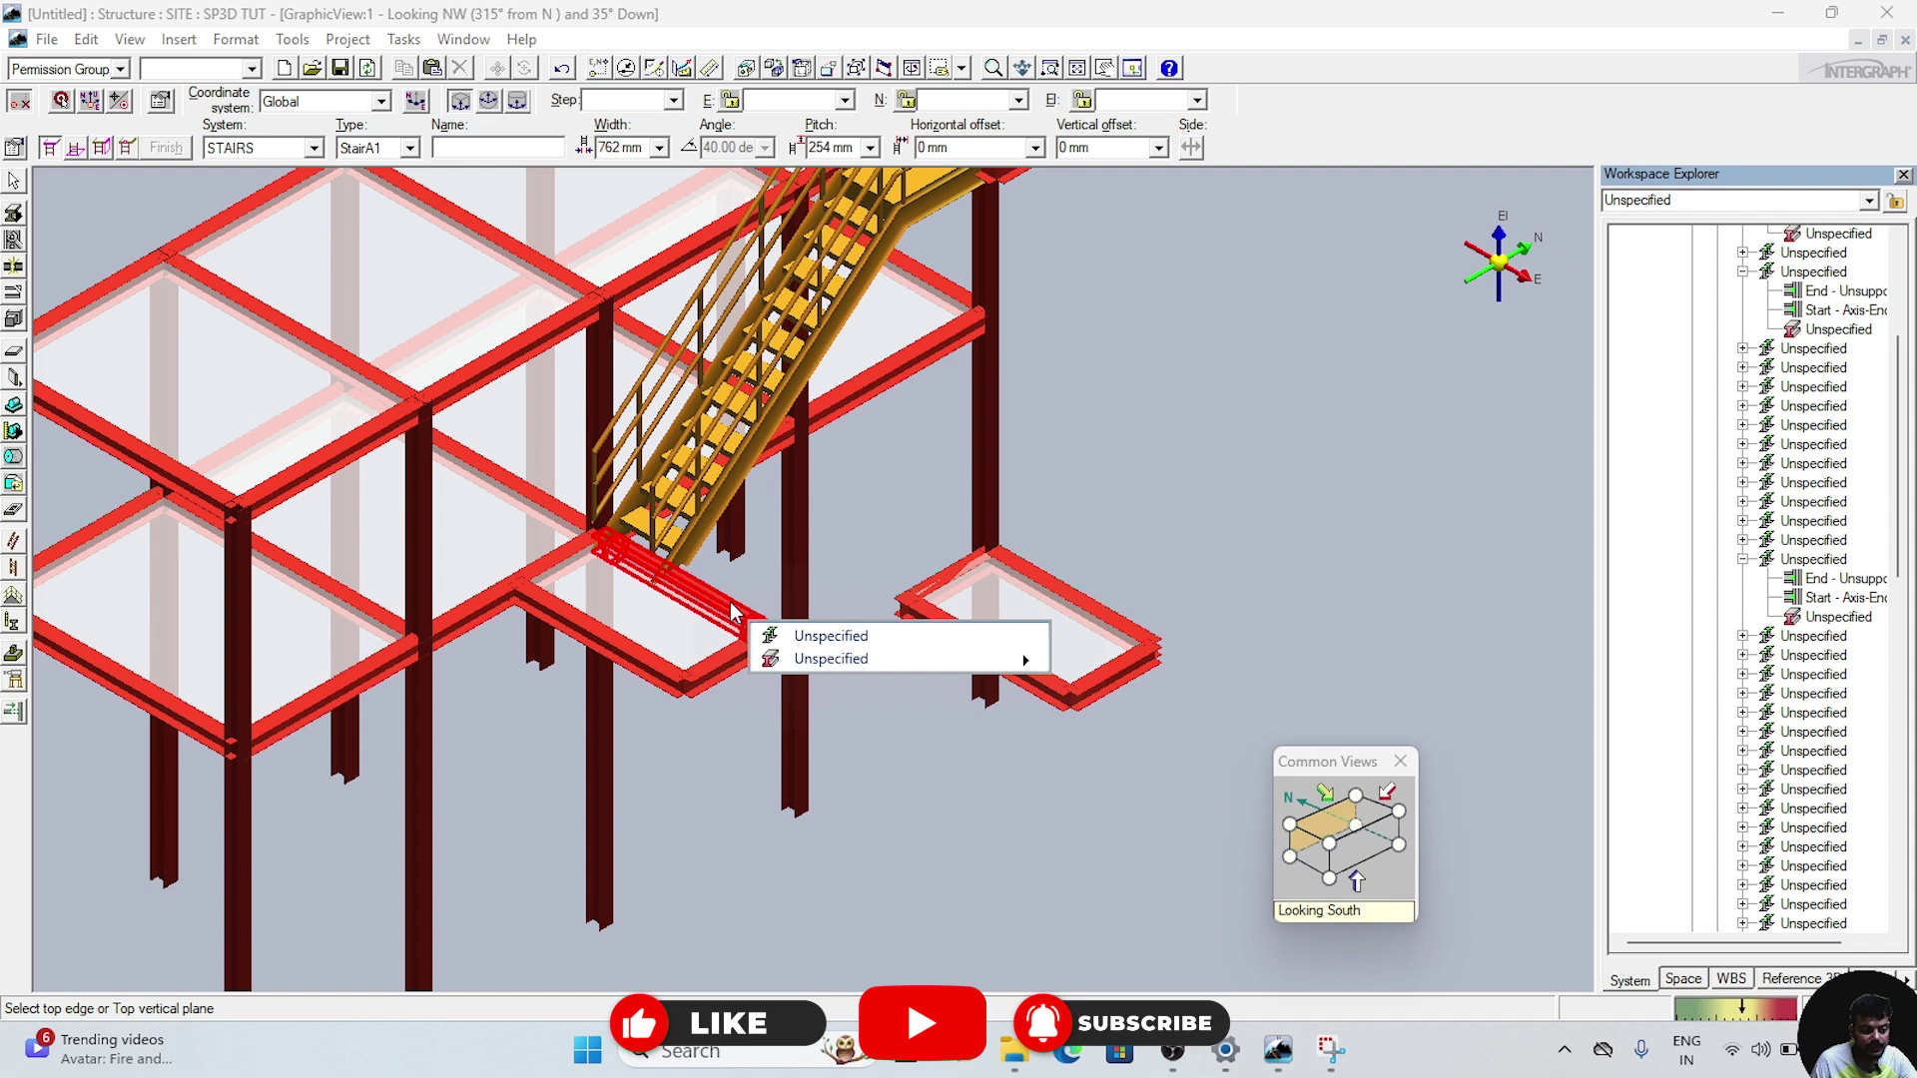
click(835, 639)
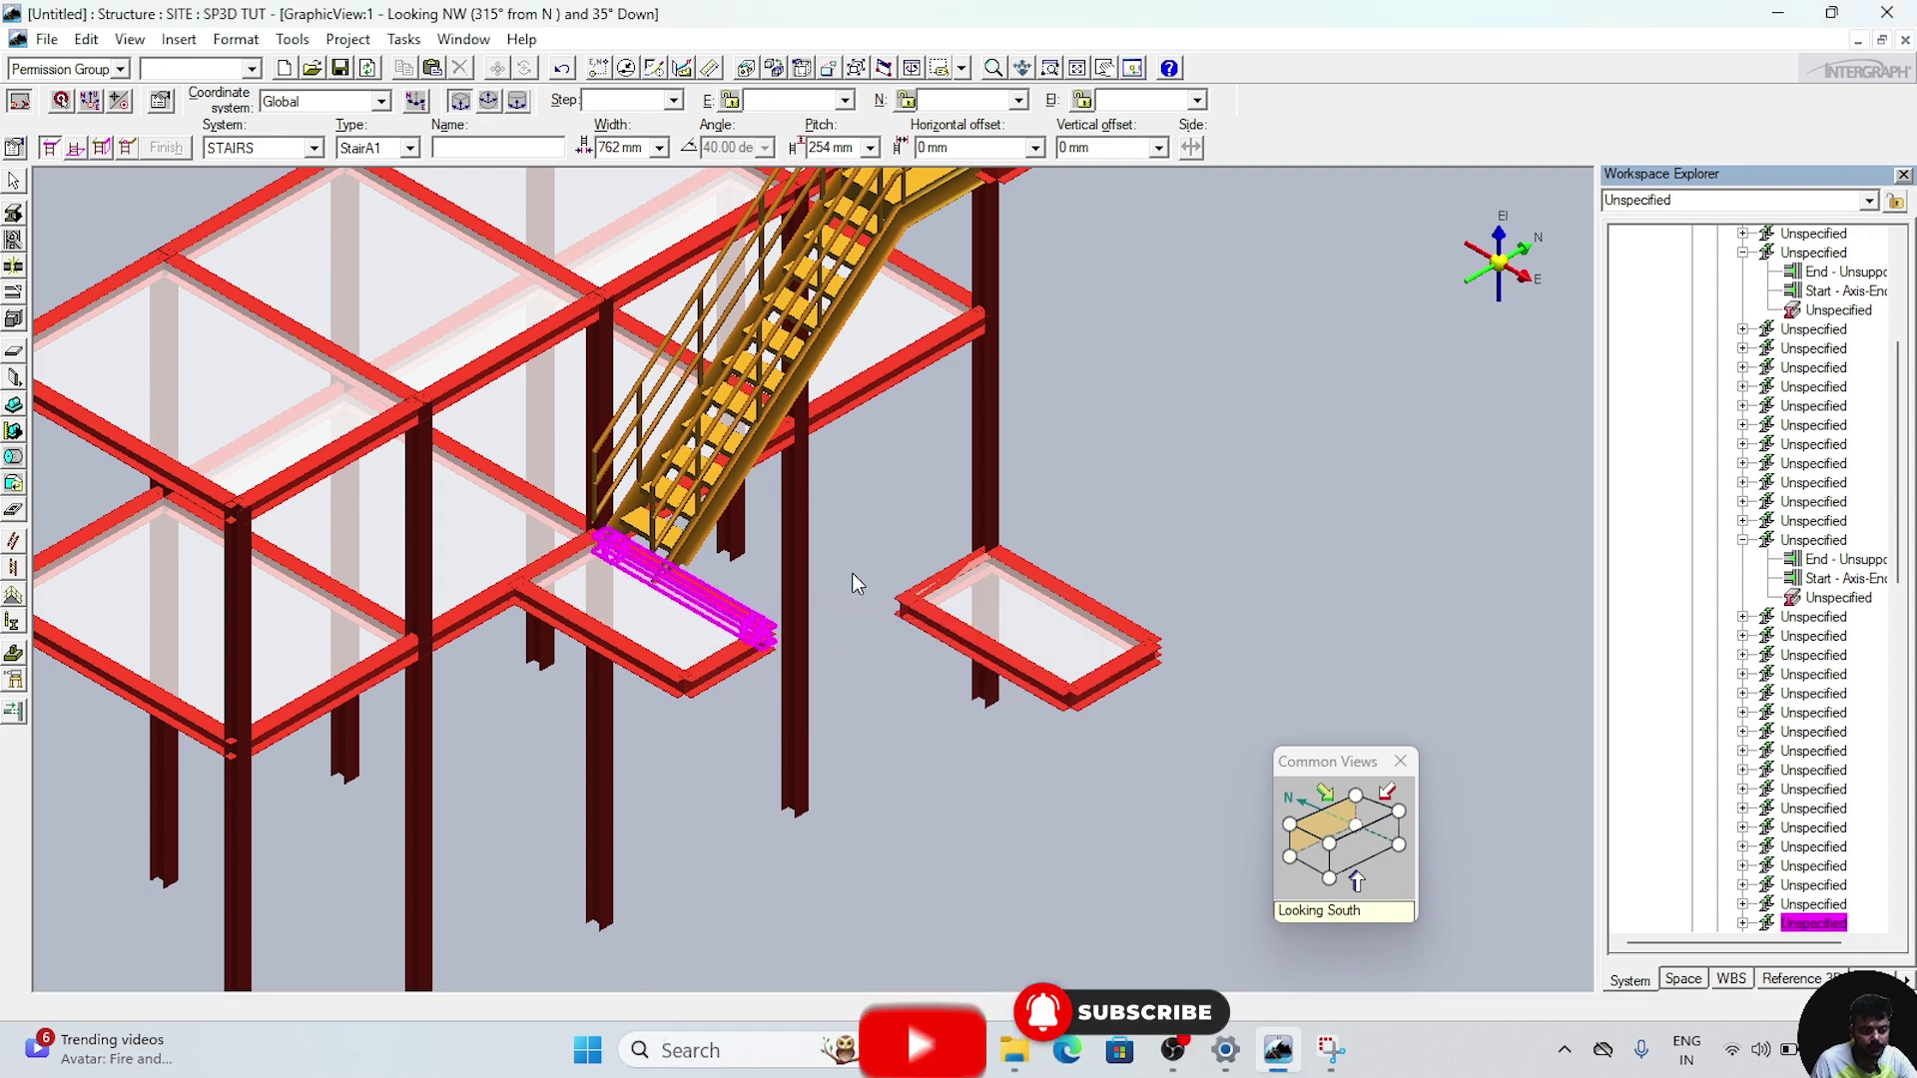
scroll(962, 637, up, 3)
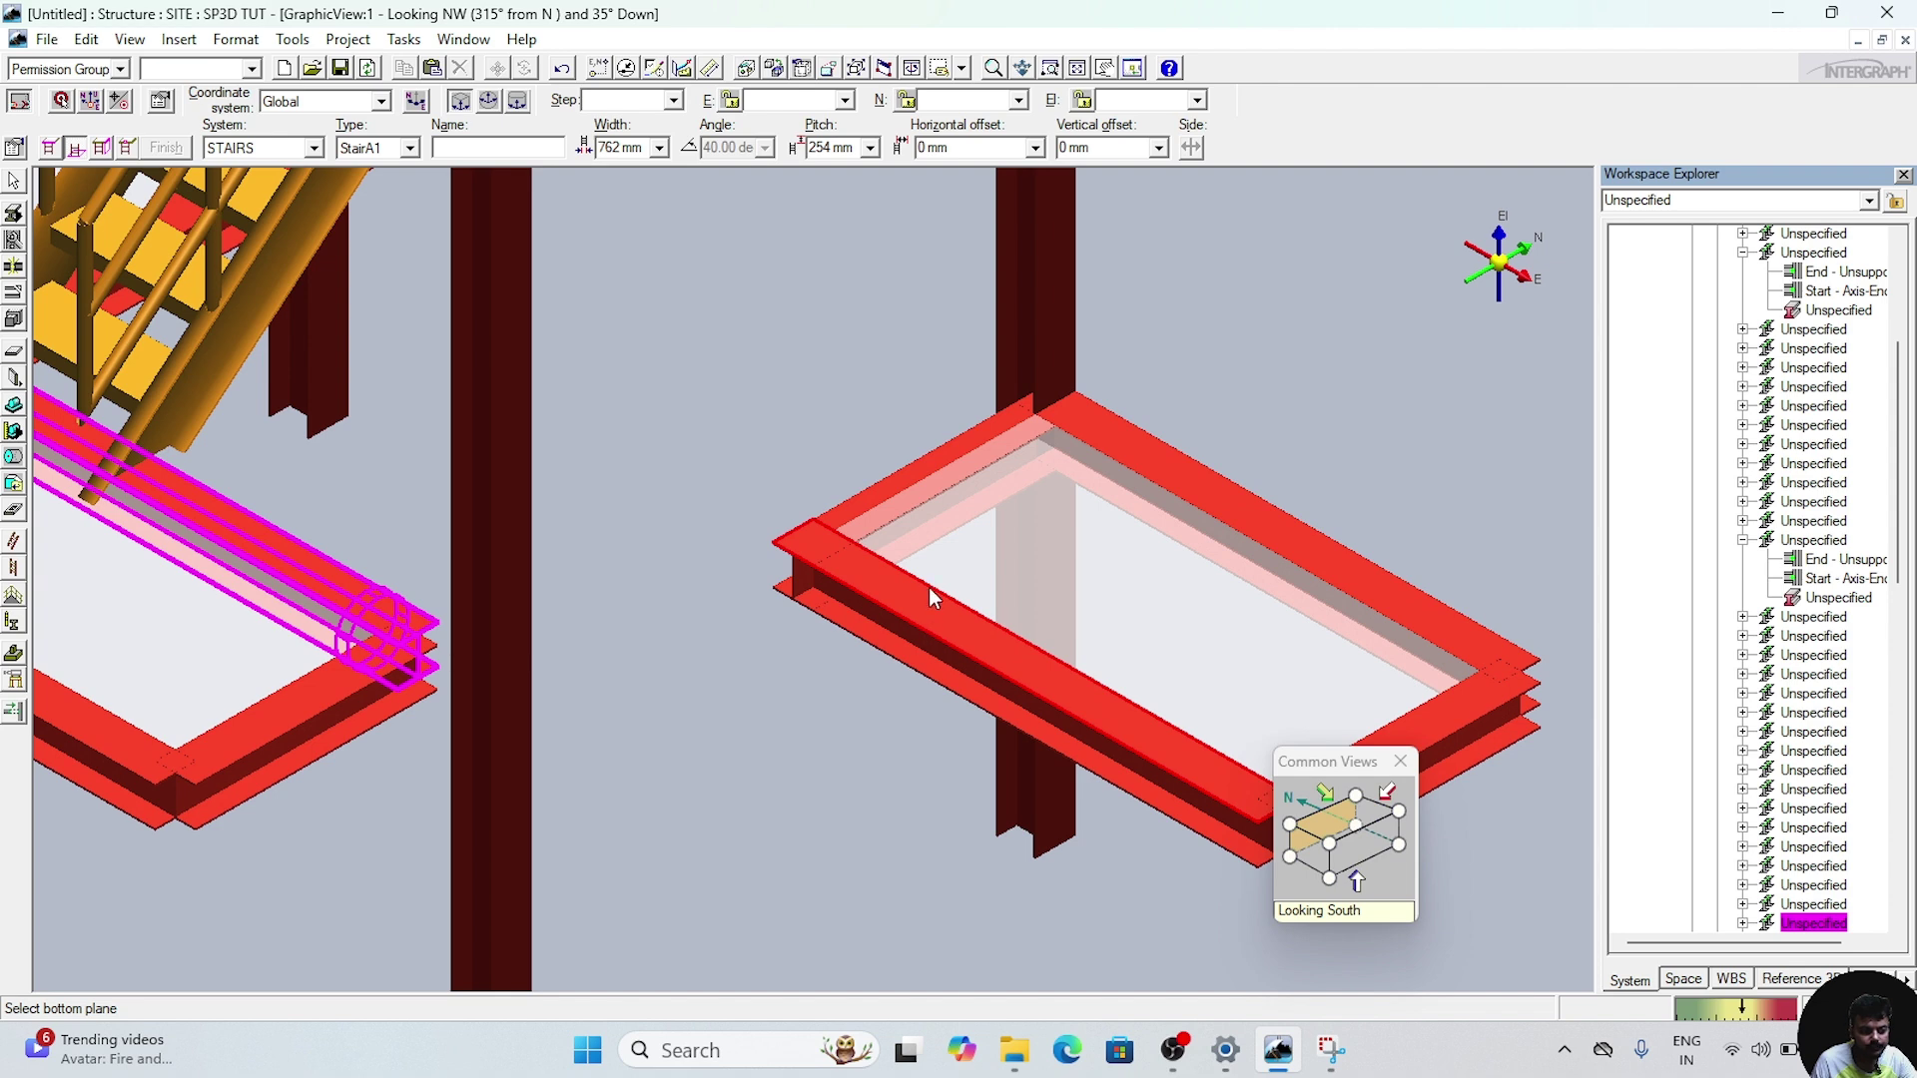
click(861, 579)
scroll(722, 493, down, 3)
scroll(722, 483, down, 2)
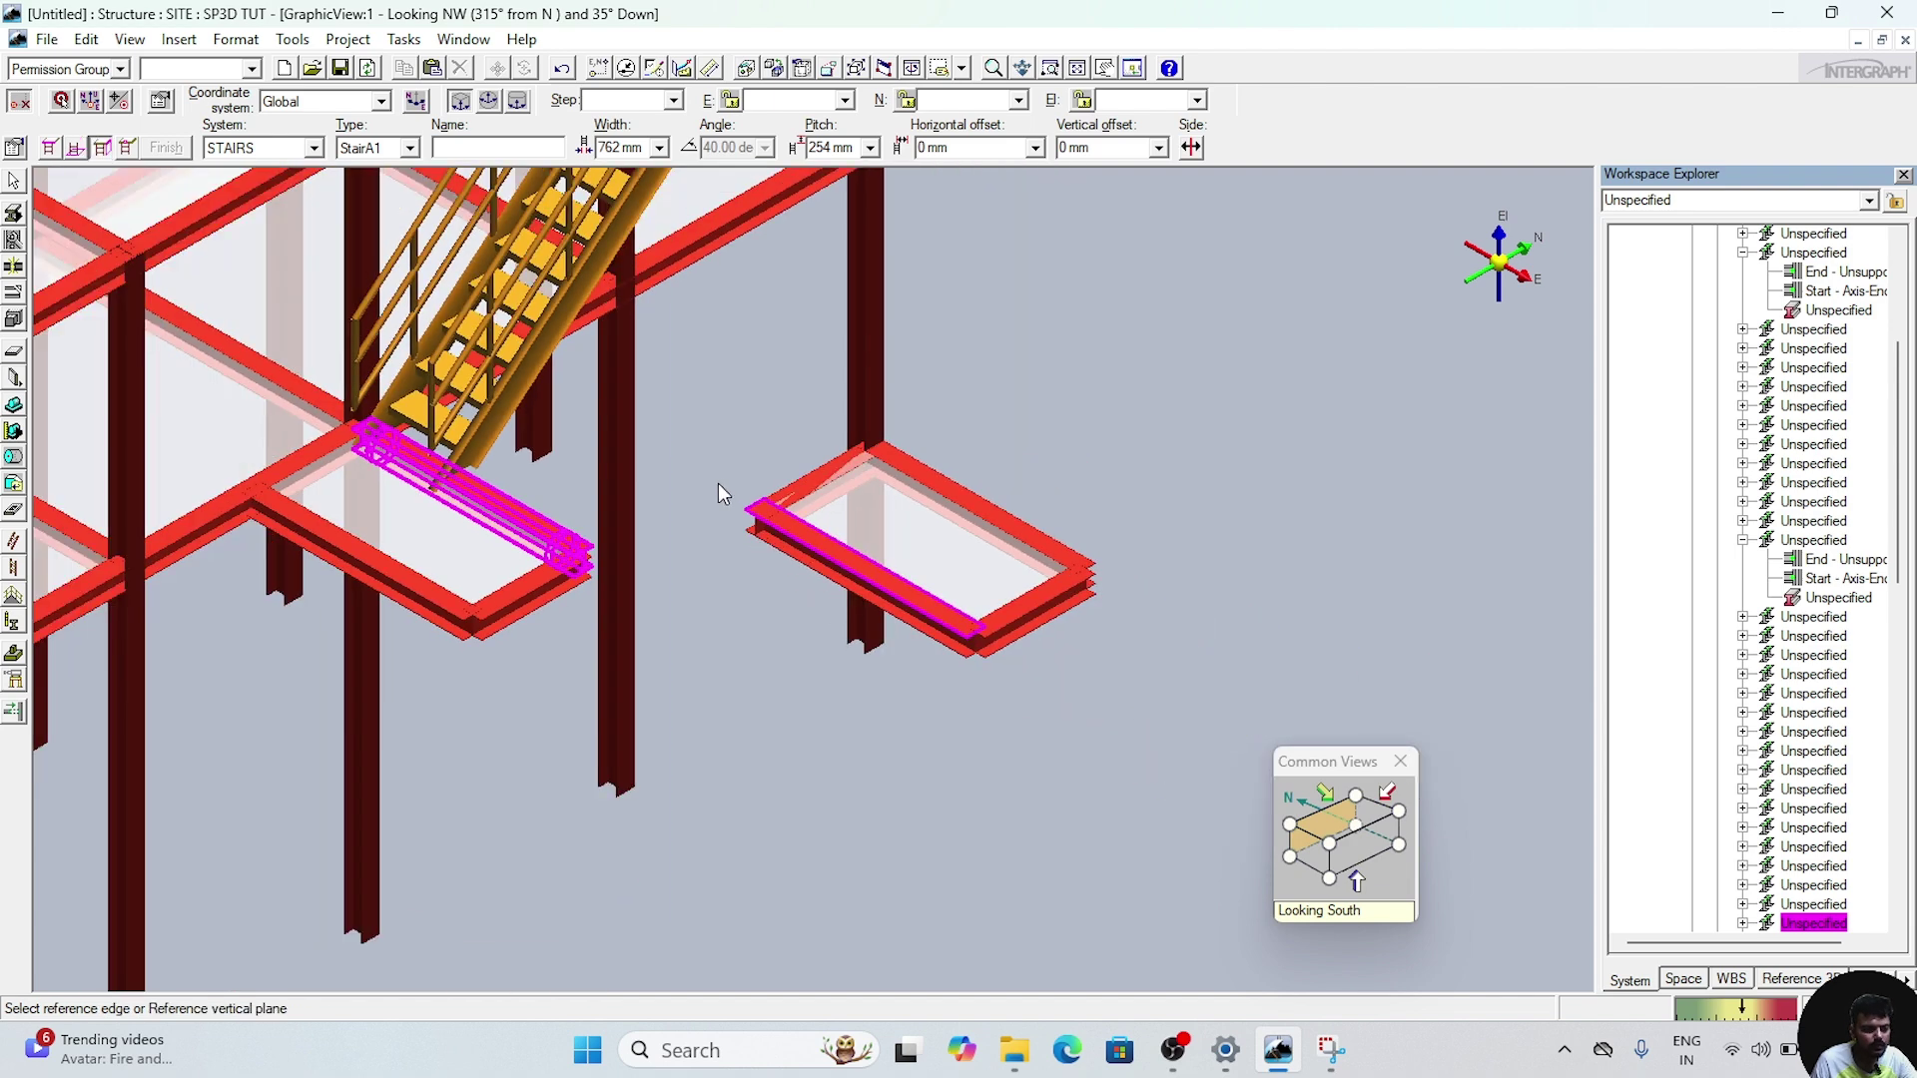
- Reference the stair to the column, fix its position at the beam corner in plan view, and finish
click(616, 459)
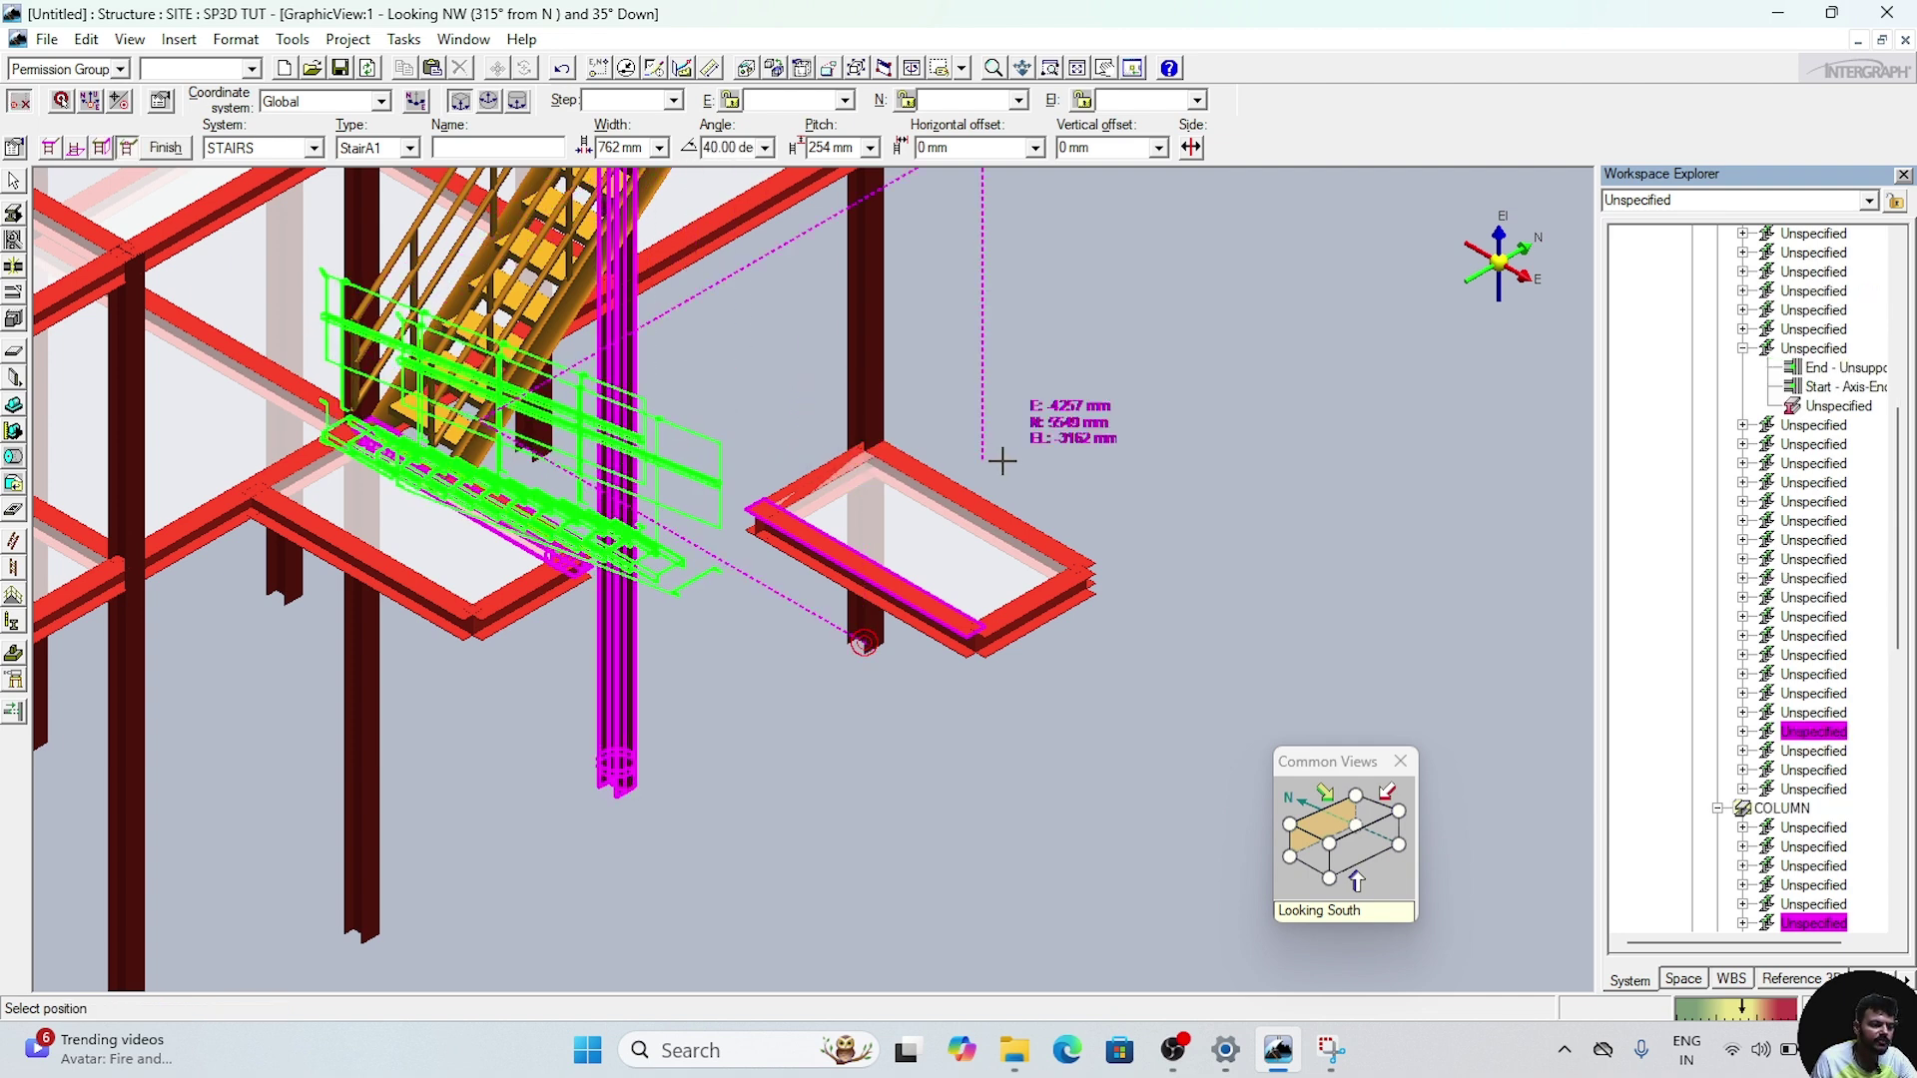
click(1338, 818)
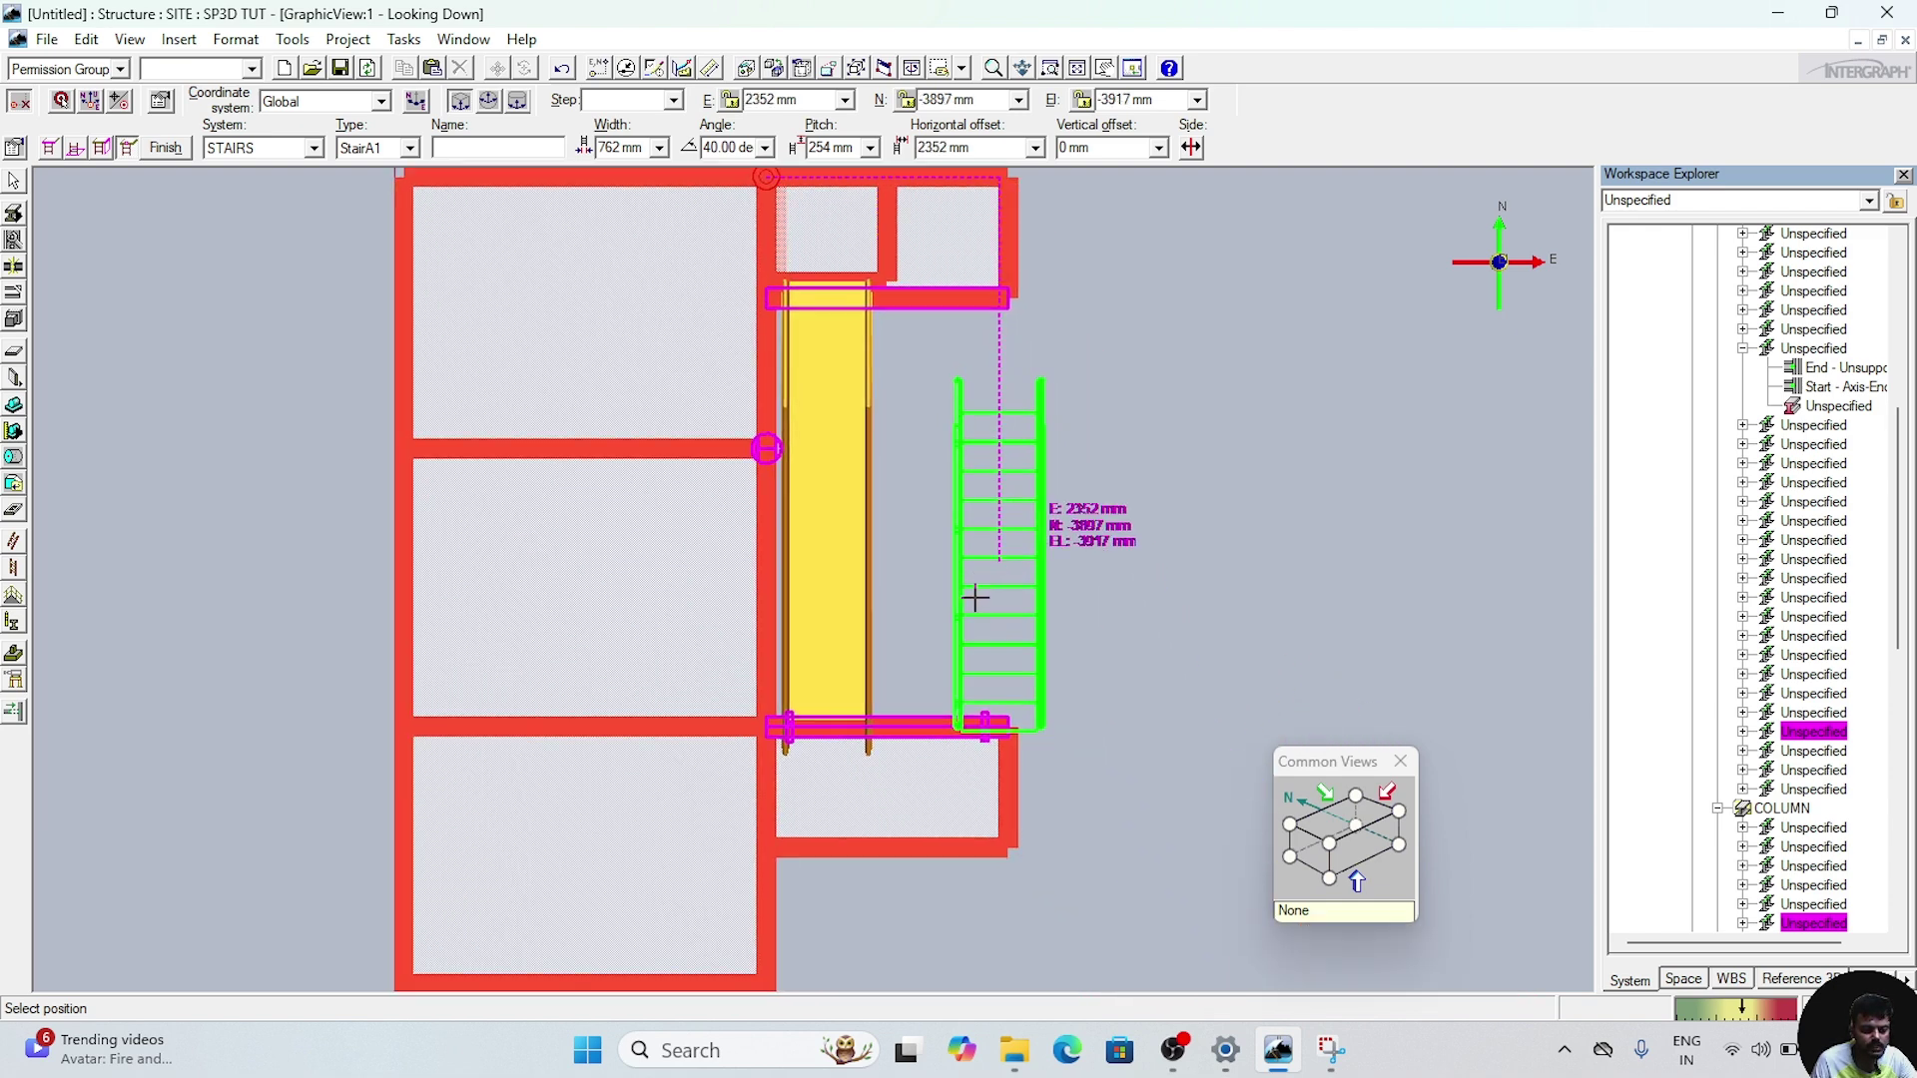
scroll(964, 729, up, 3)
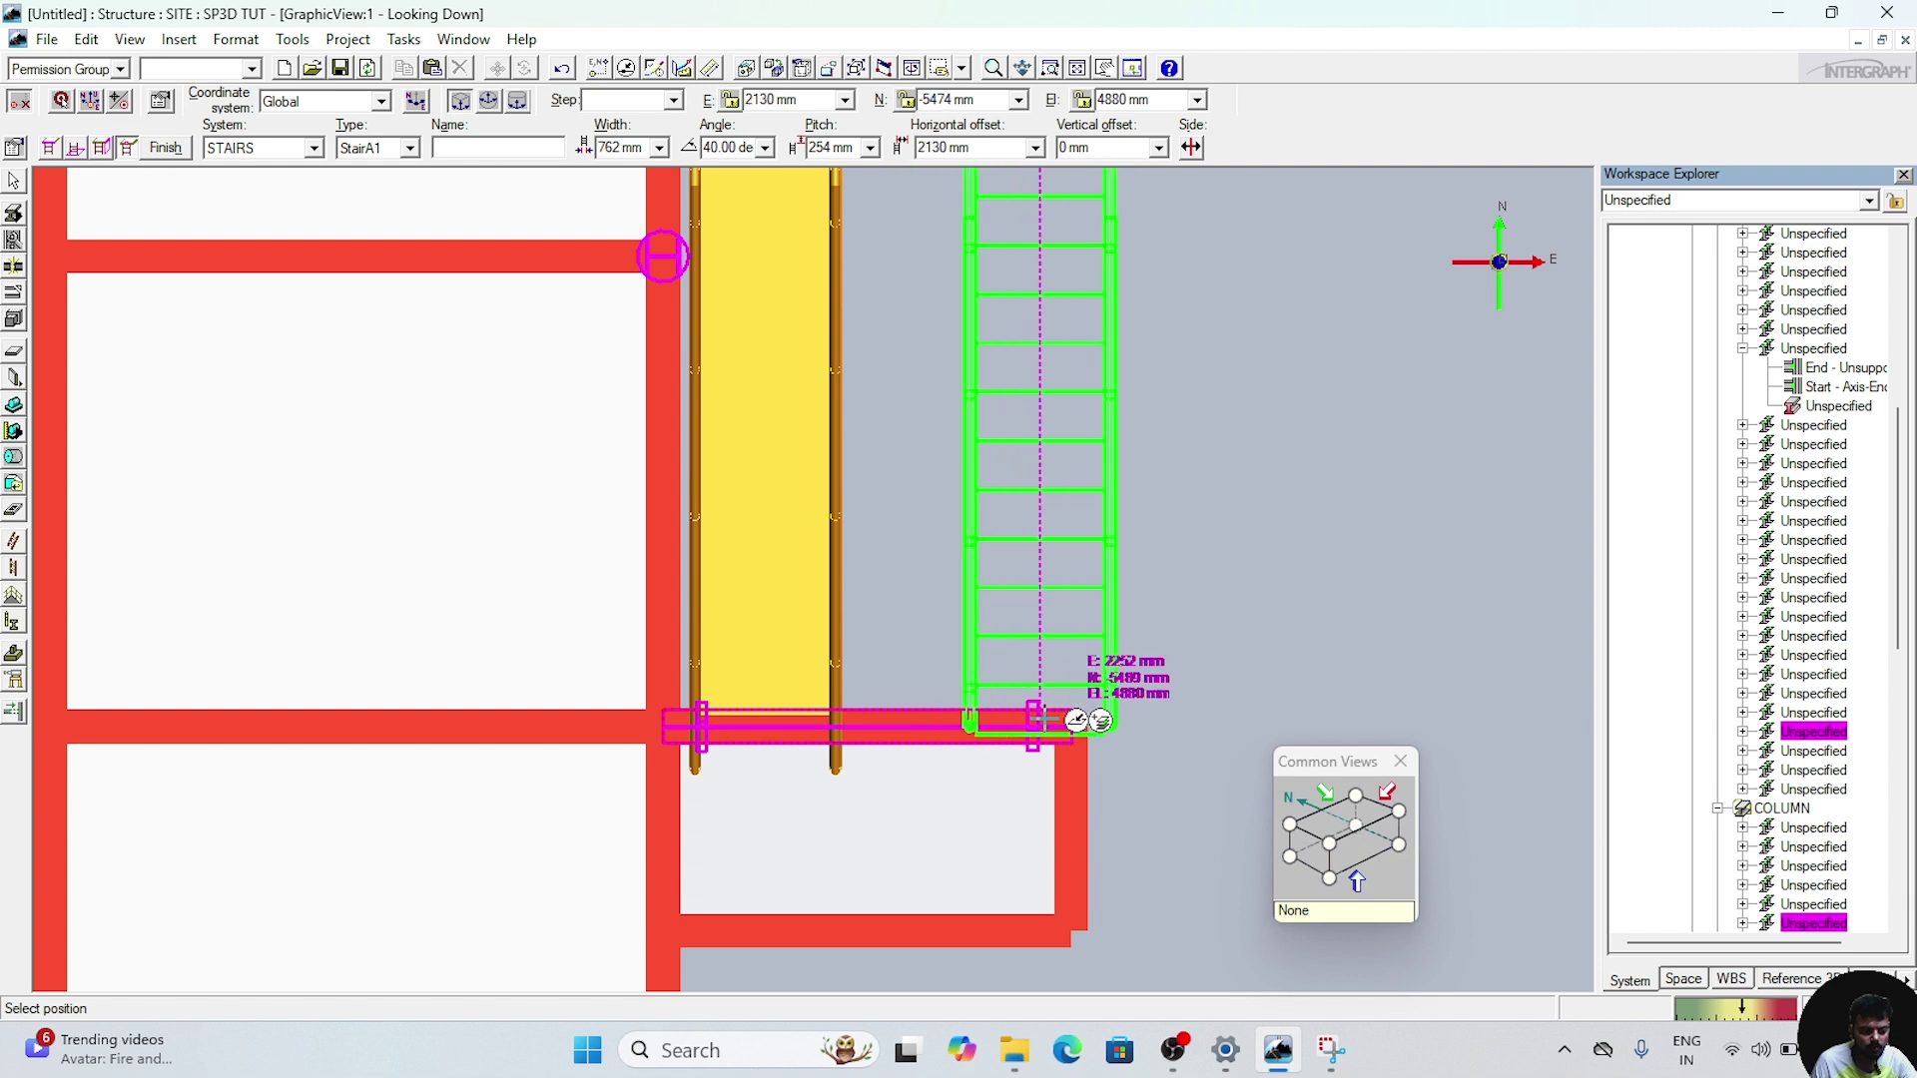
click(1074, 725)
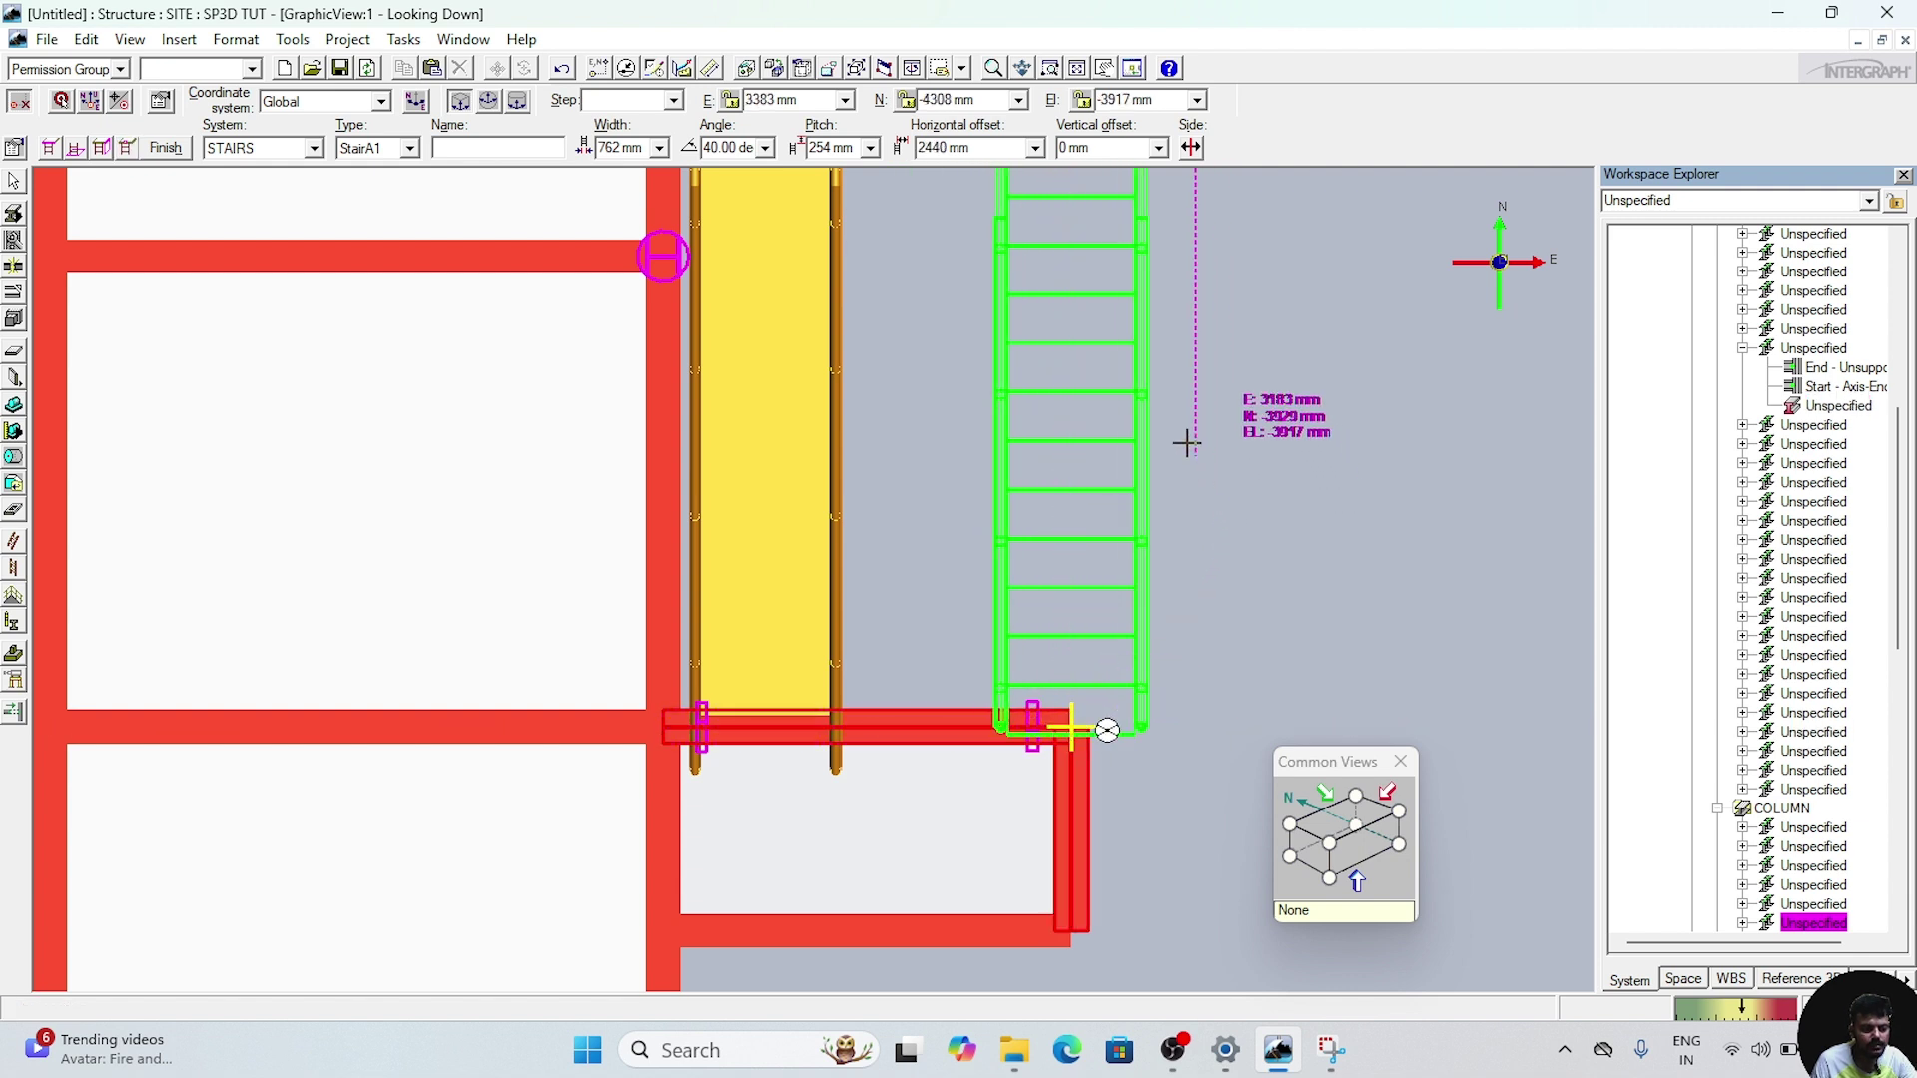
click(164, 150)
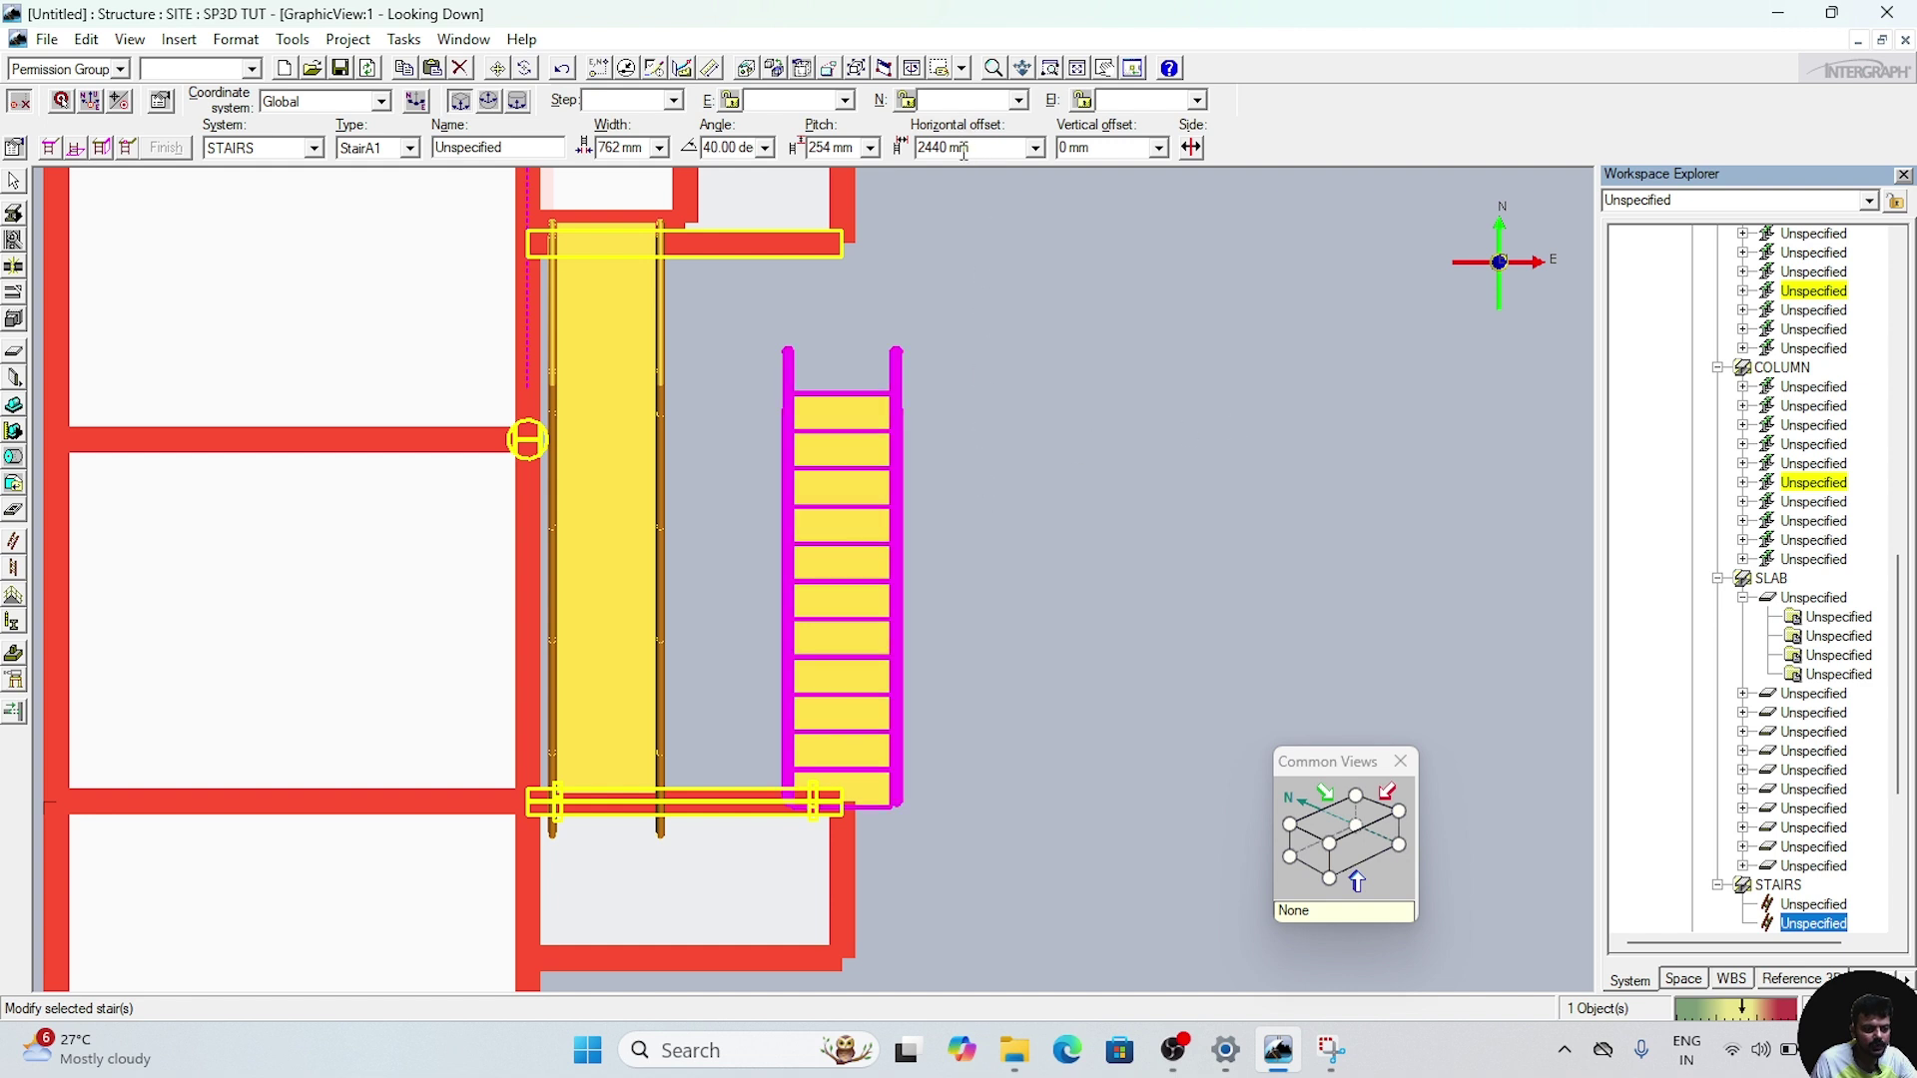
- Change the lower stair's horizontal offset from 2440 mm to 1820 mm
drag(976, 150, 919, 148)
text(1820)
key(Tab)
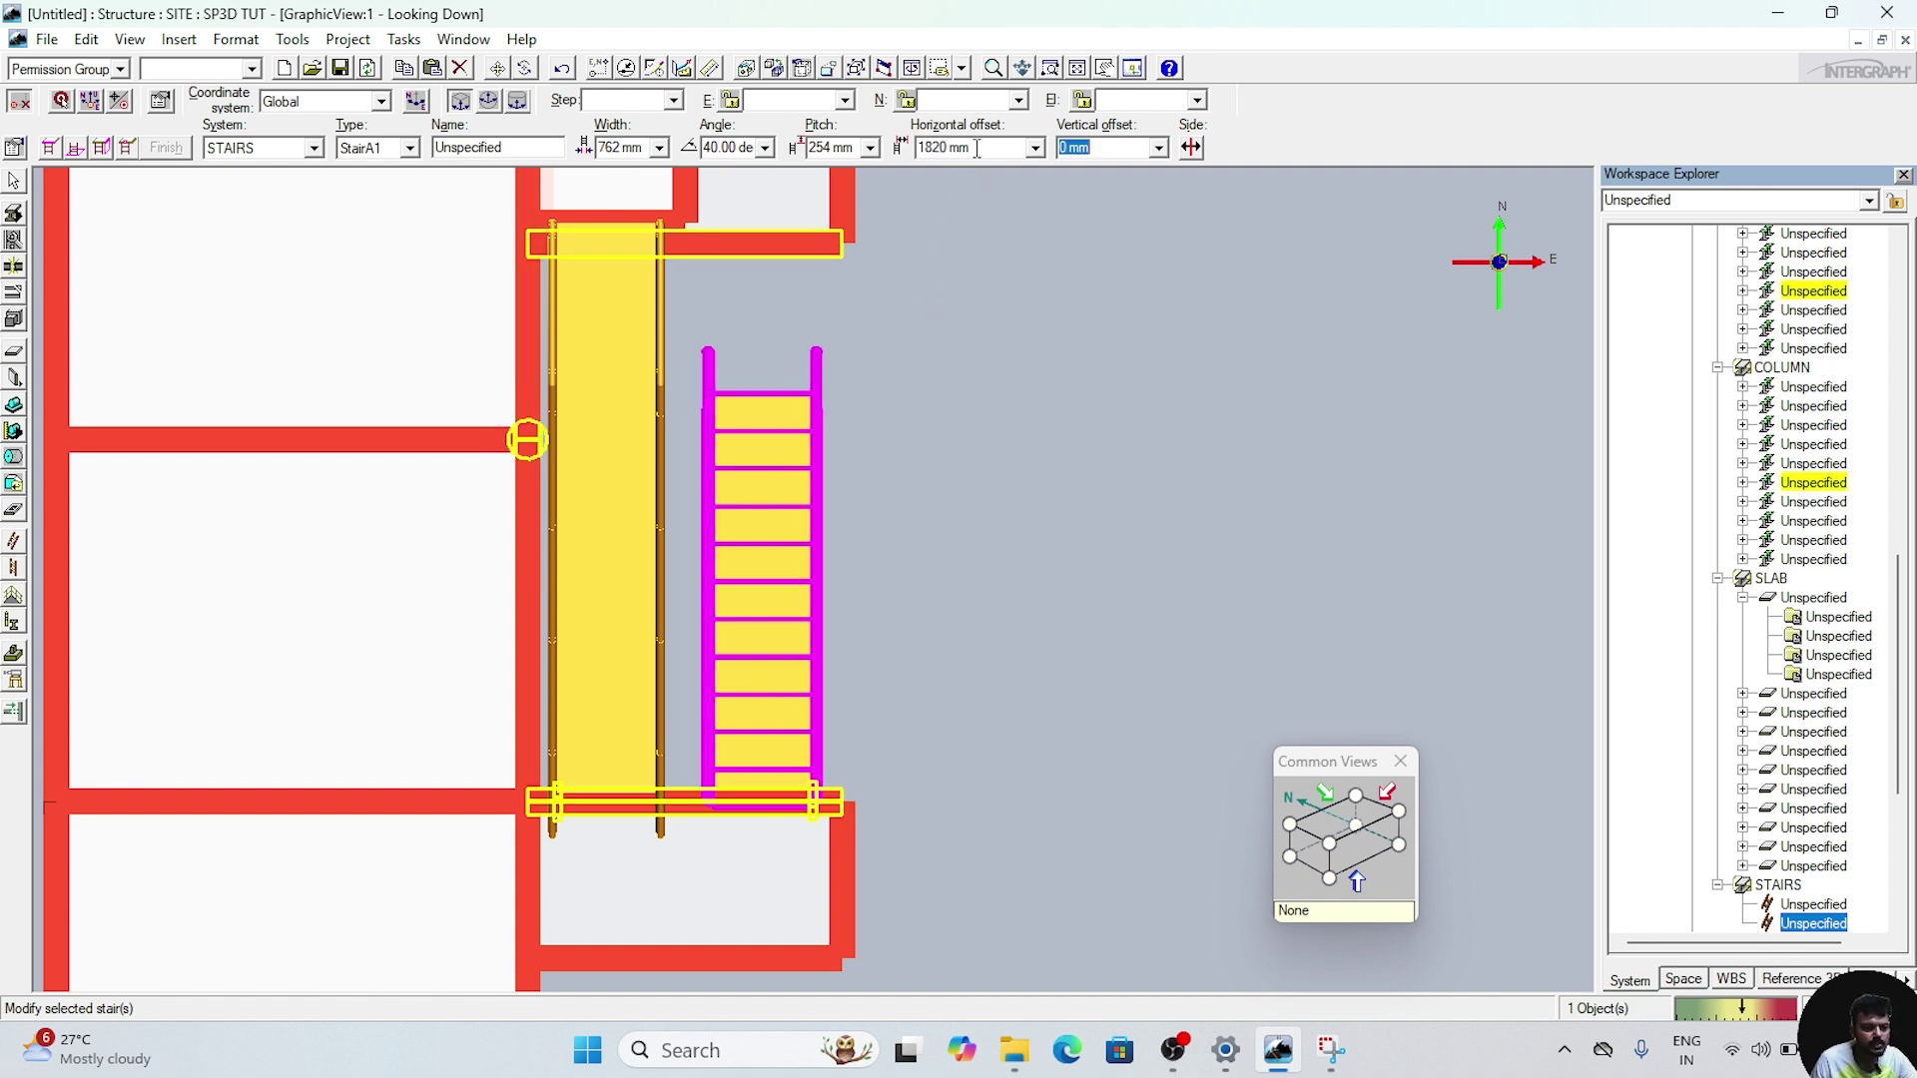
key(Escape)
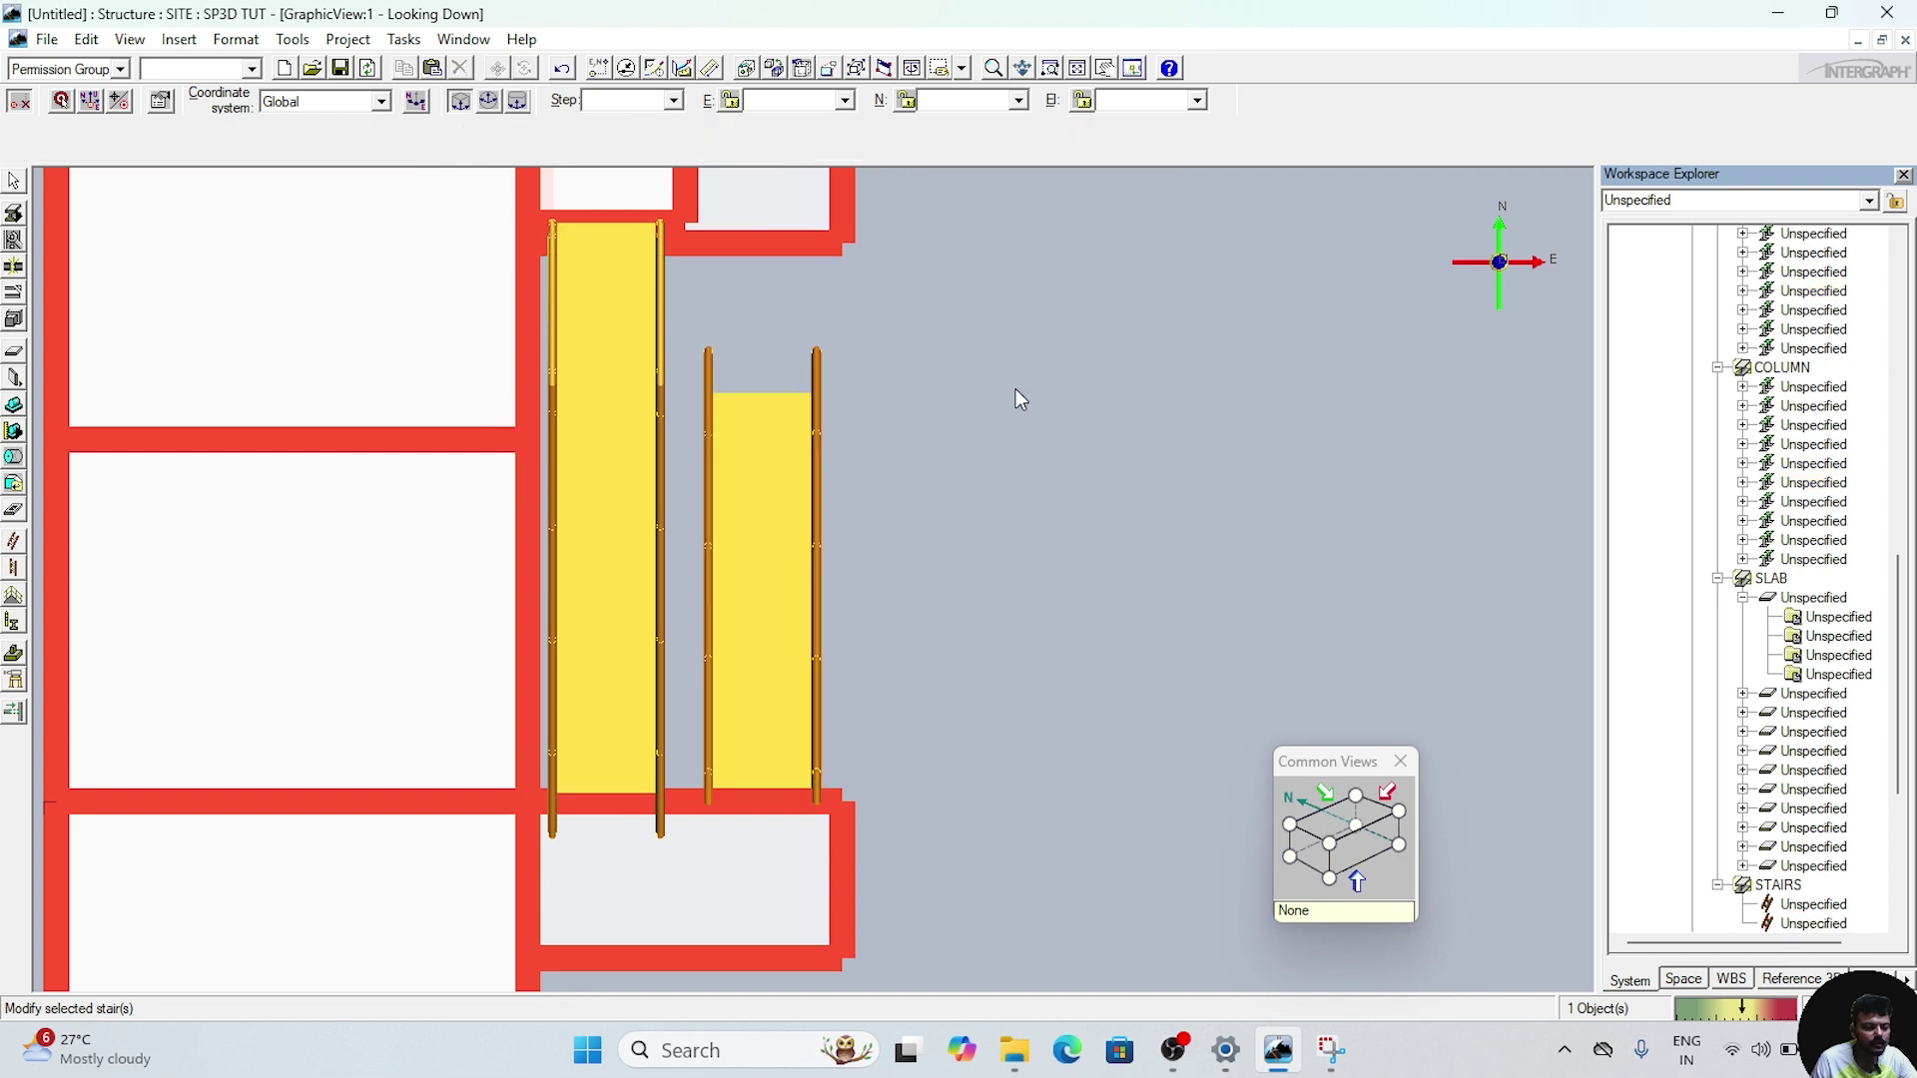
- Return to the isometric view and select the new lower stair
click(1398, 812)
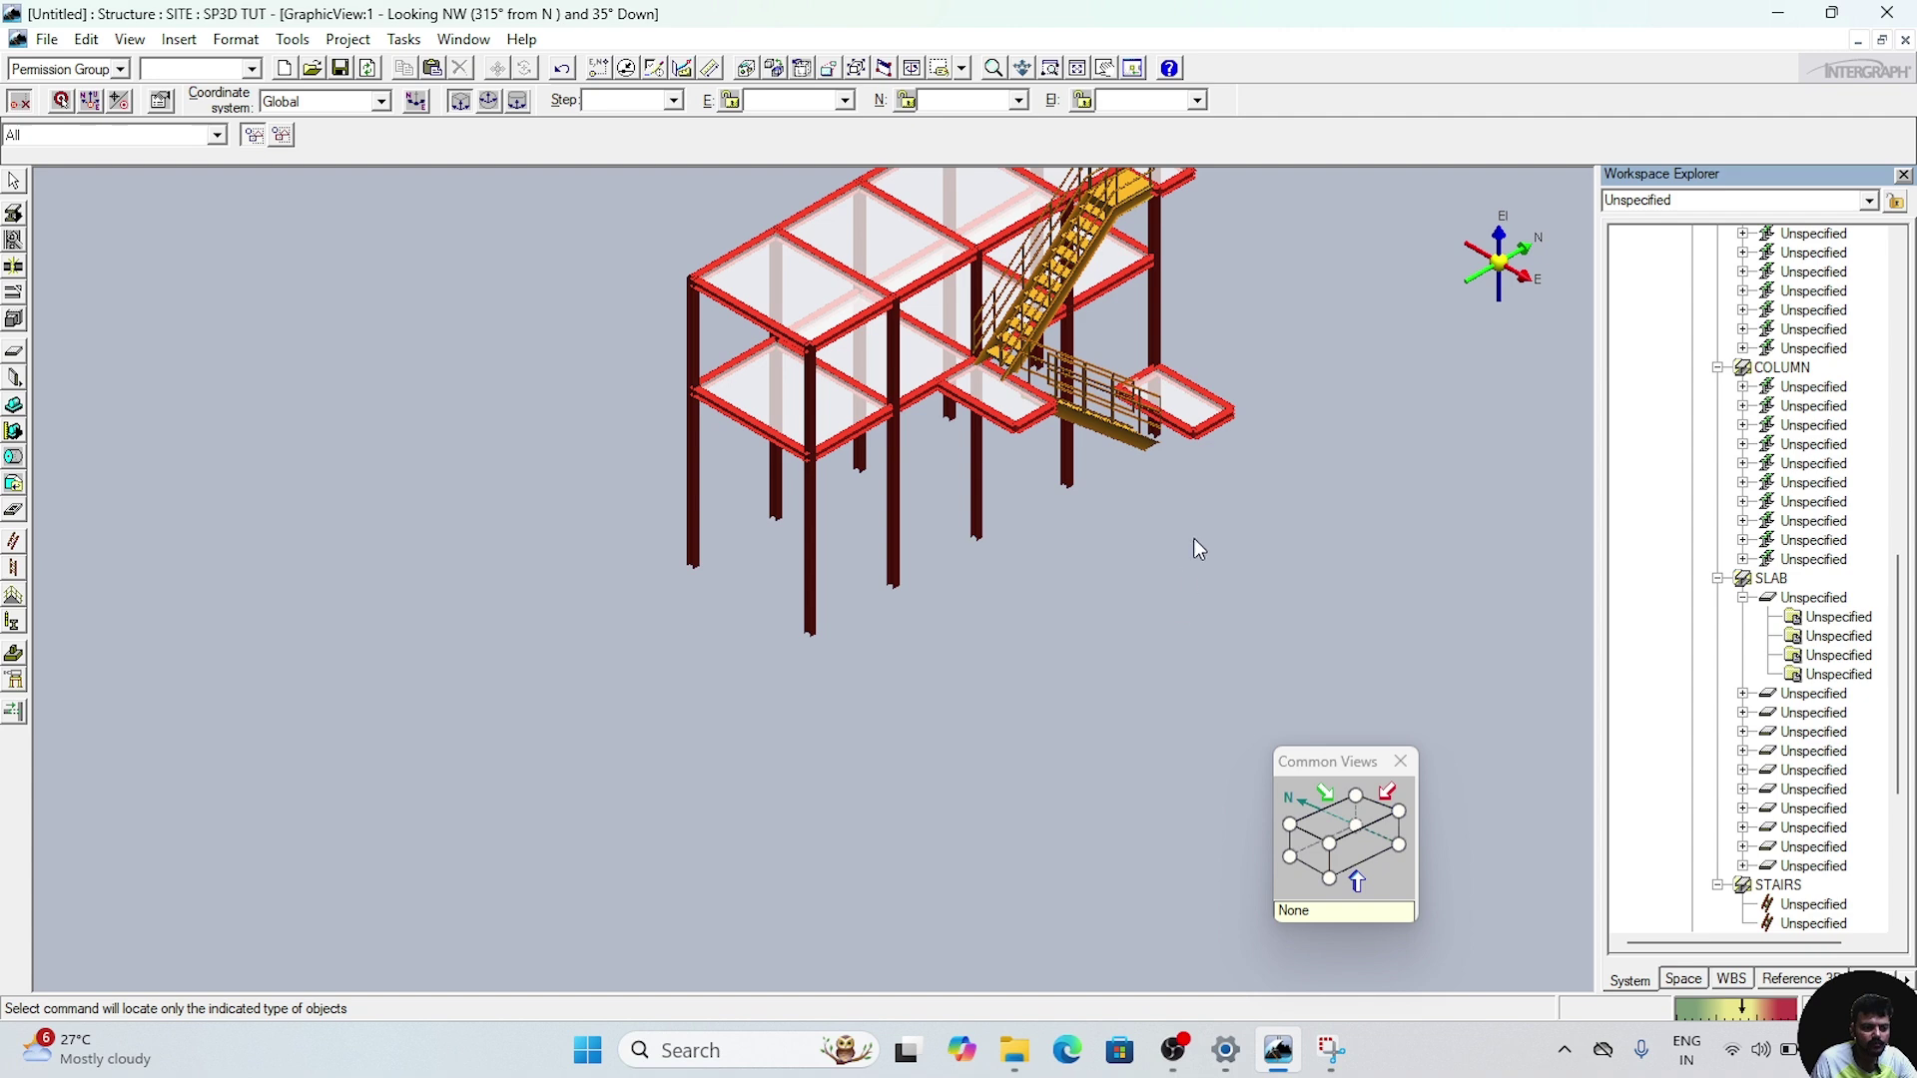
scroll(1048, 692, up, 5)
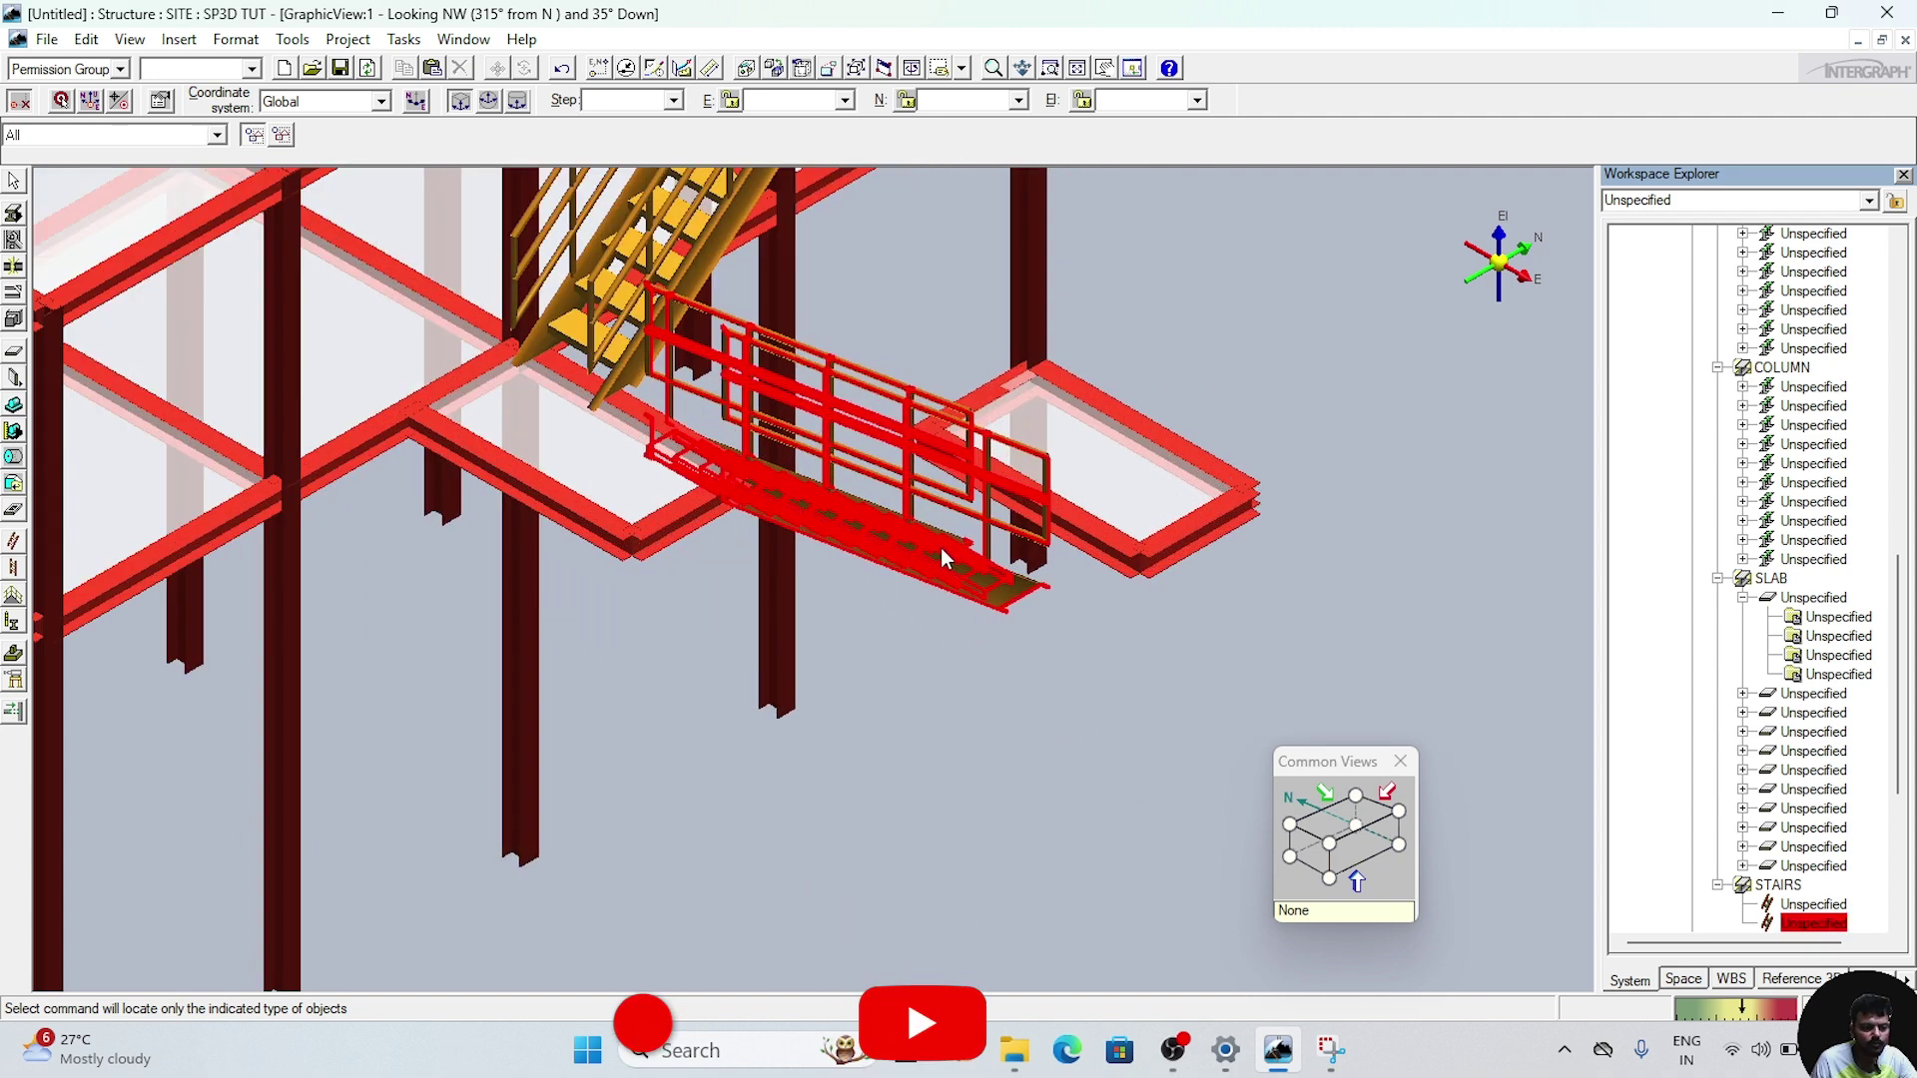
click(934, 539)
- In the lower stair's properties, set With Top Landing to True and apply it
right_click(935, 539)
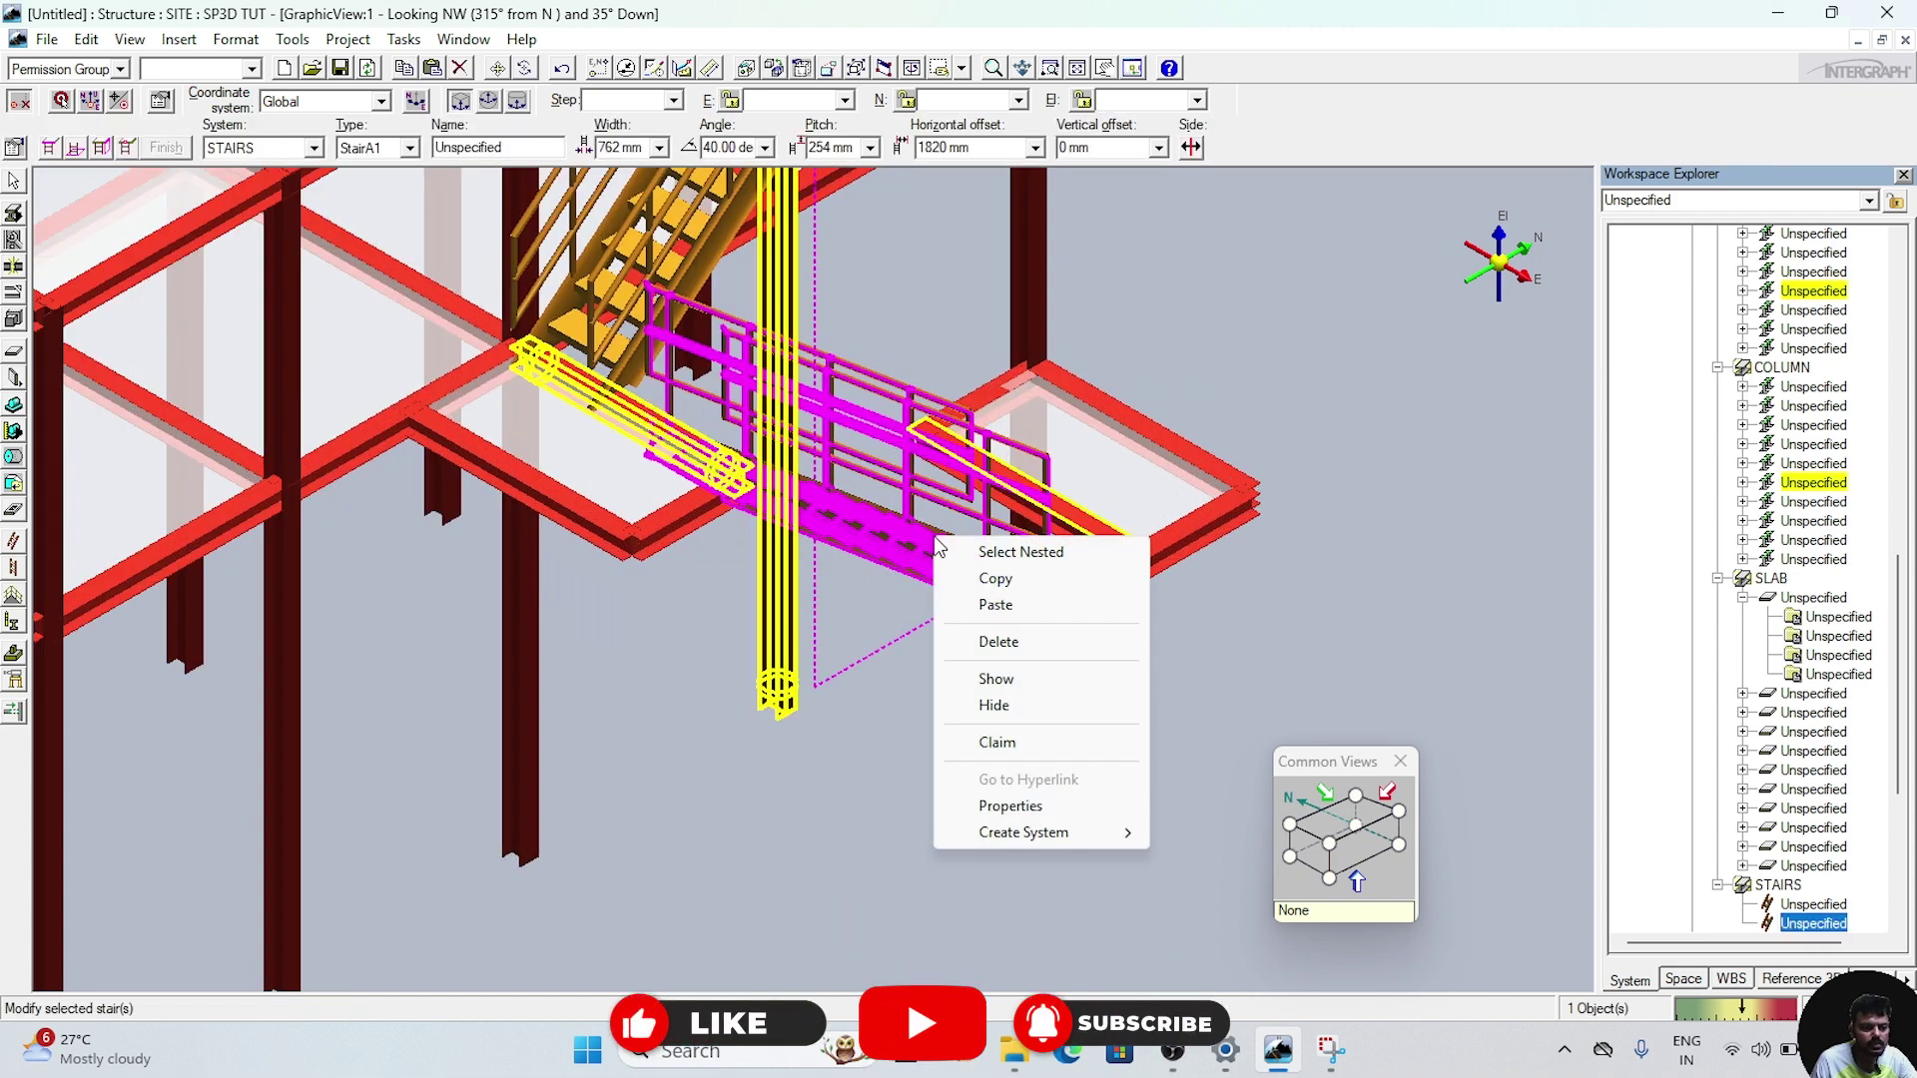
click(1038, 805)
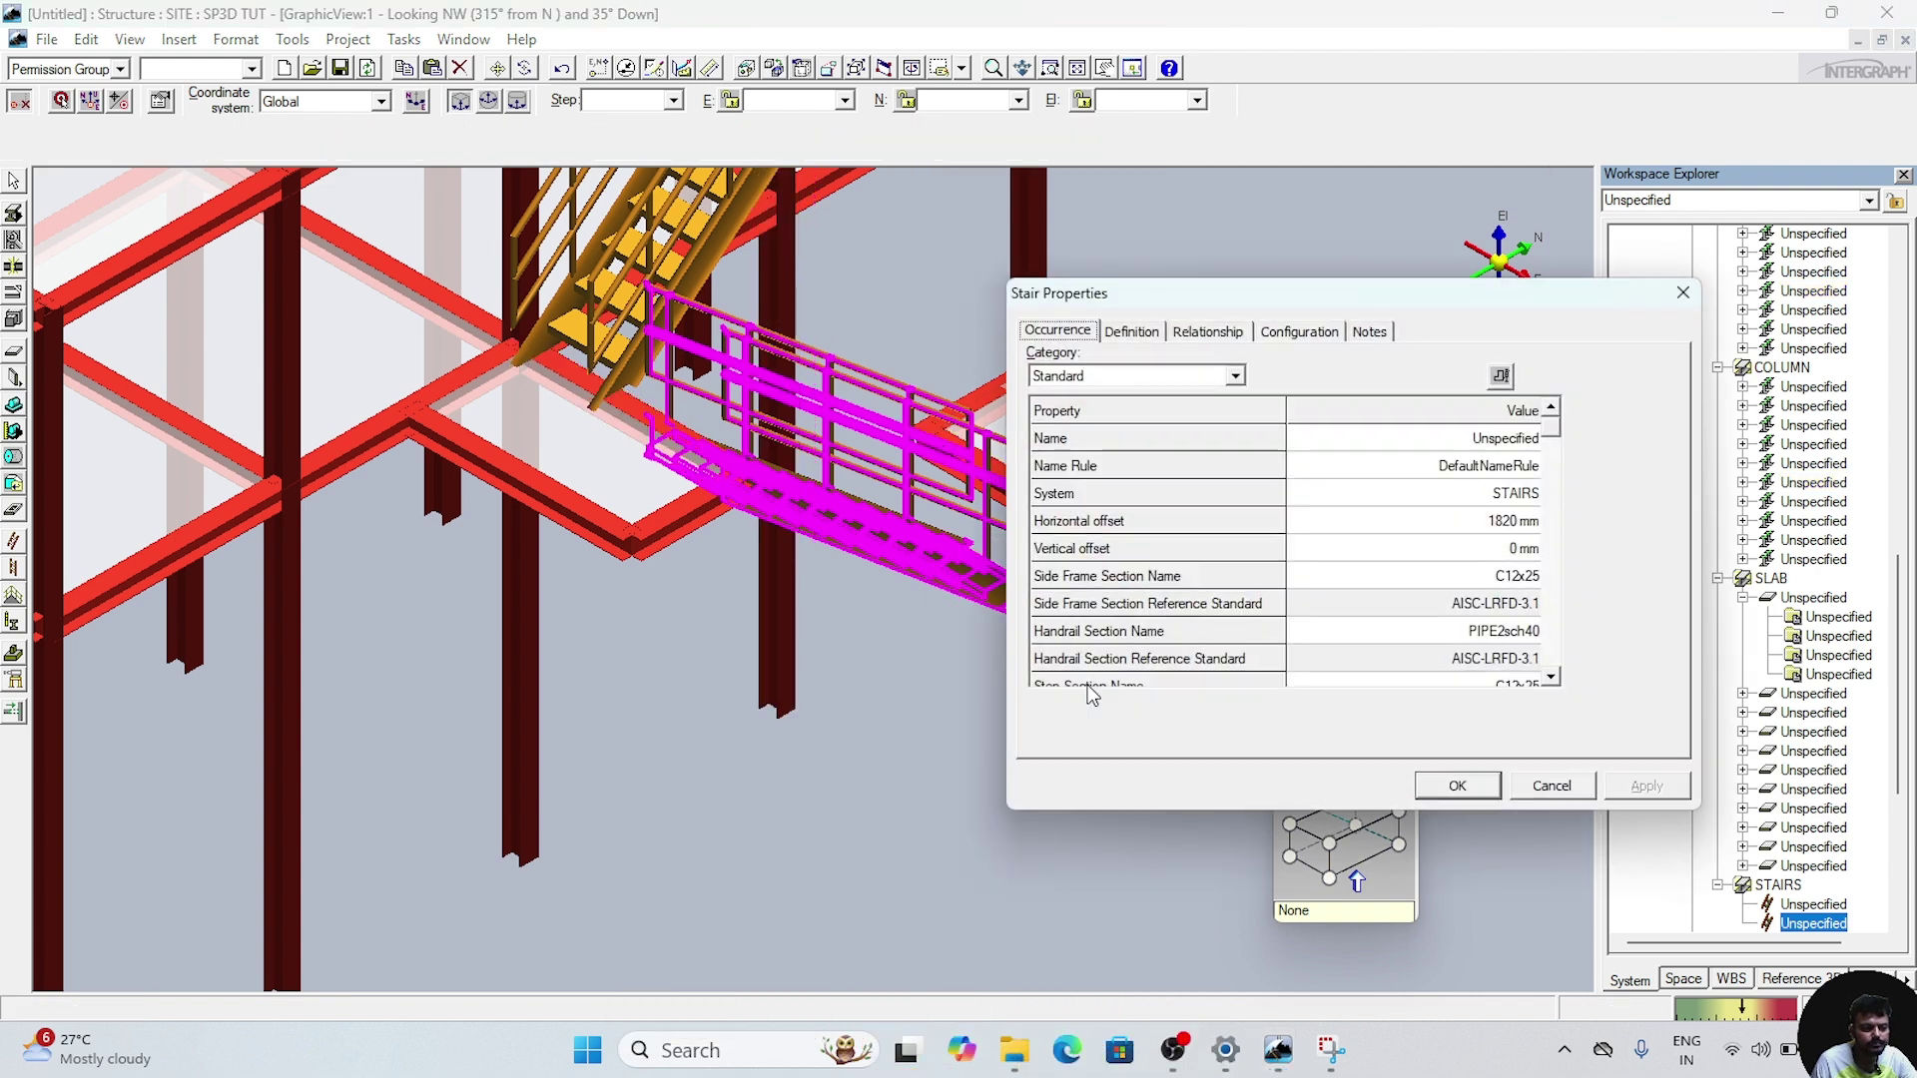
click(1550, 677)
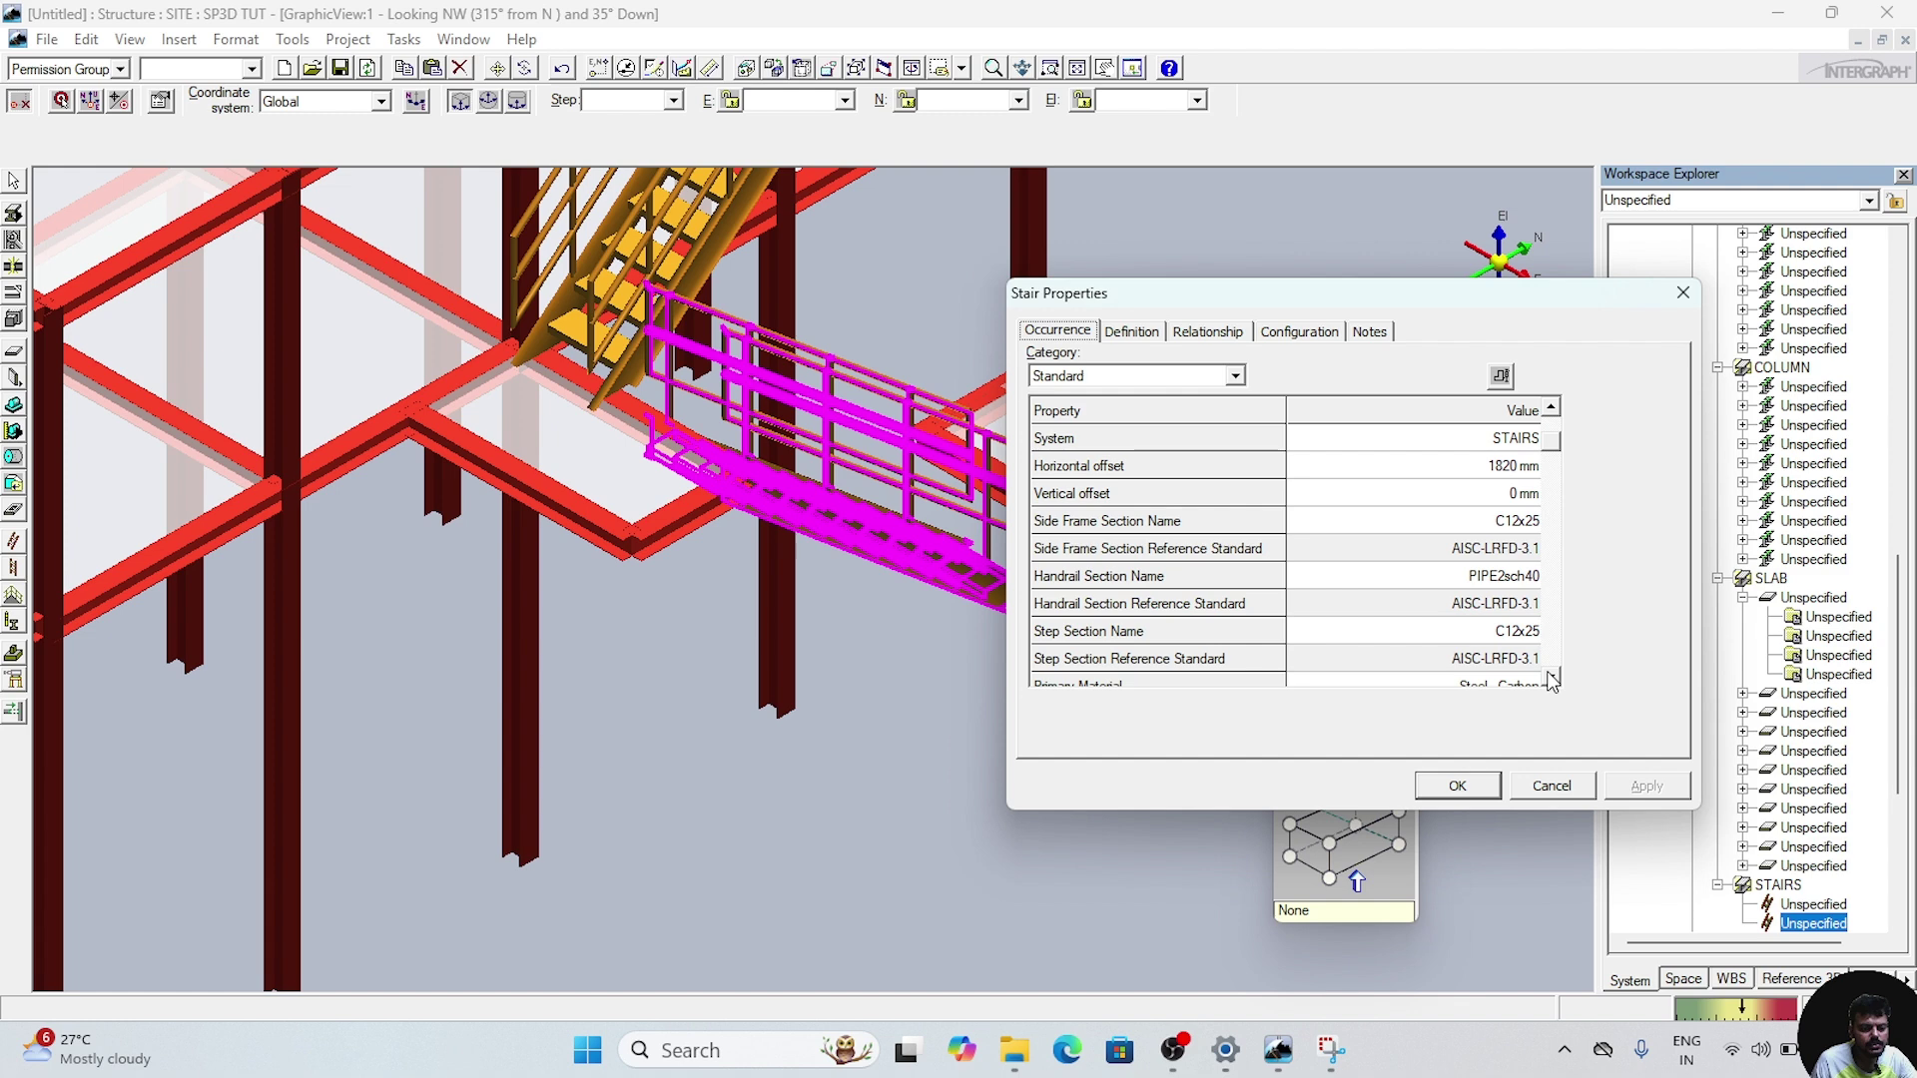
click(1551, 679)
click(1550, 679)
click(1550, 679)
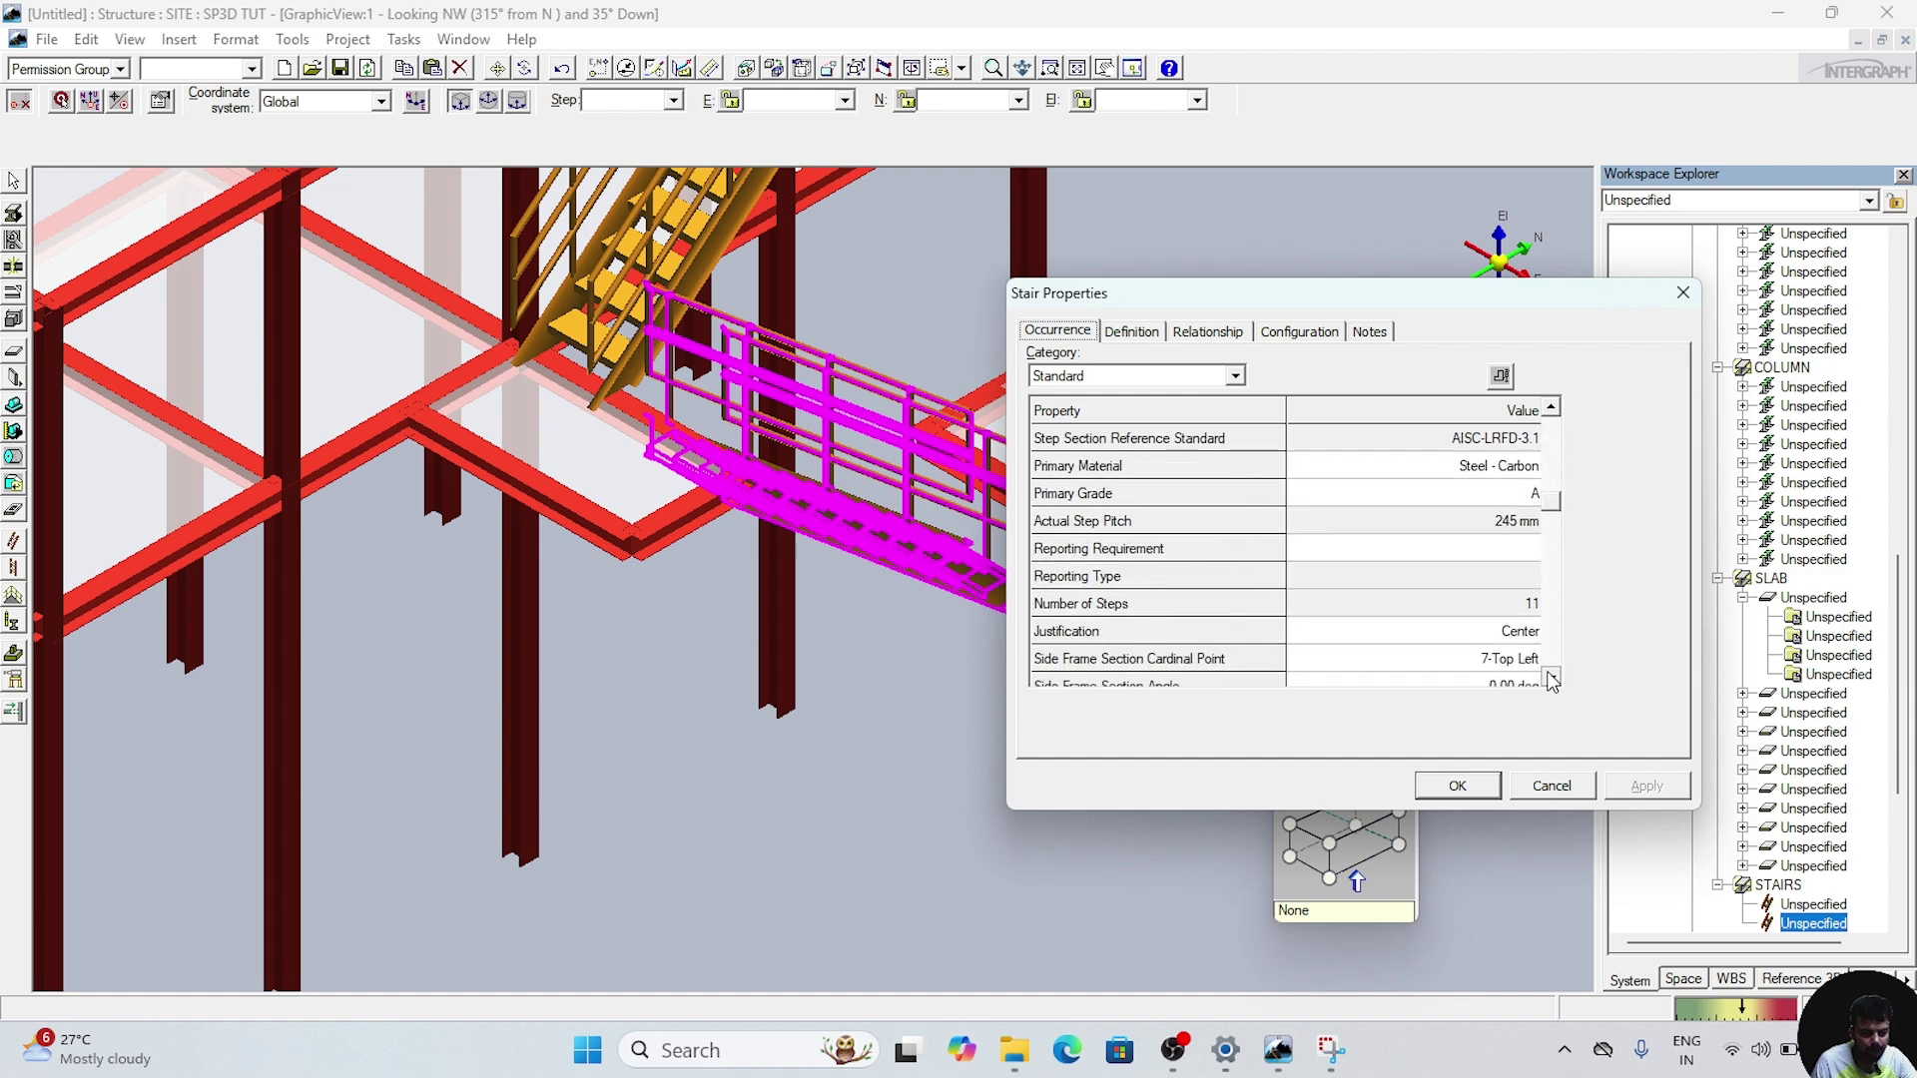
click(1550, 679)
click(1550, 679)
click(1550, 678)
click(1550, 679)
click(1551, 679)
click(1550, 678)
click(1551, 679)
click(1524, 634)
click(1527, 637)
click(1655, 779)
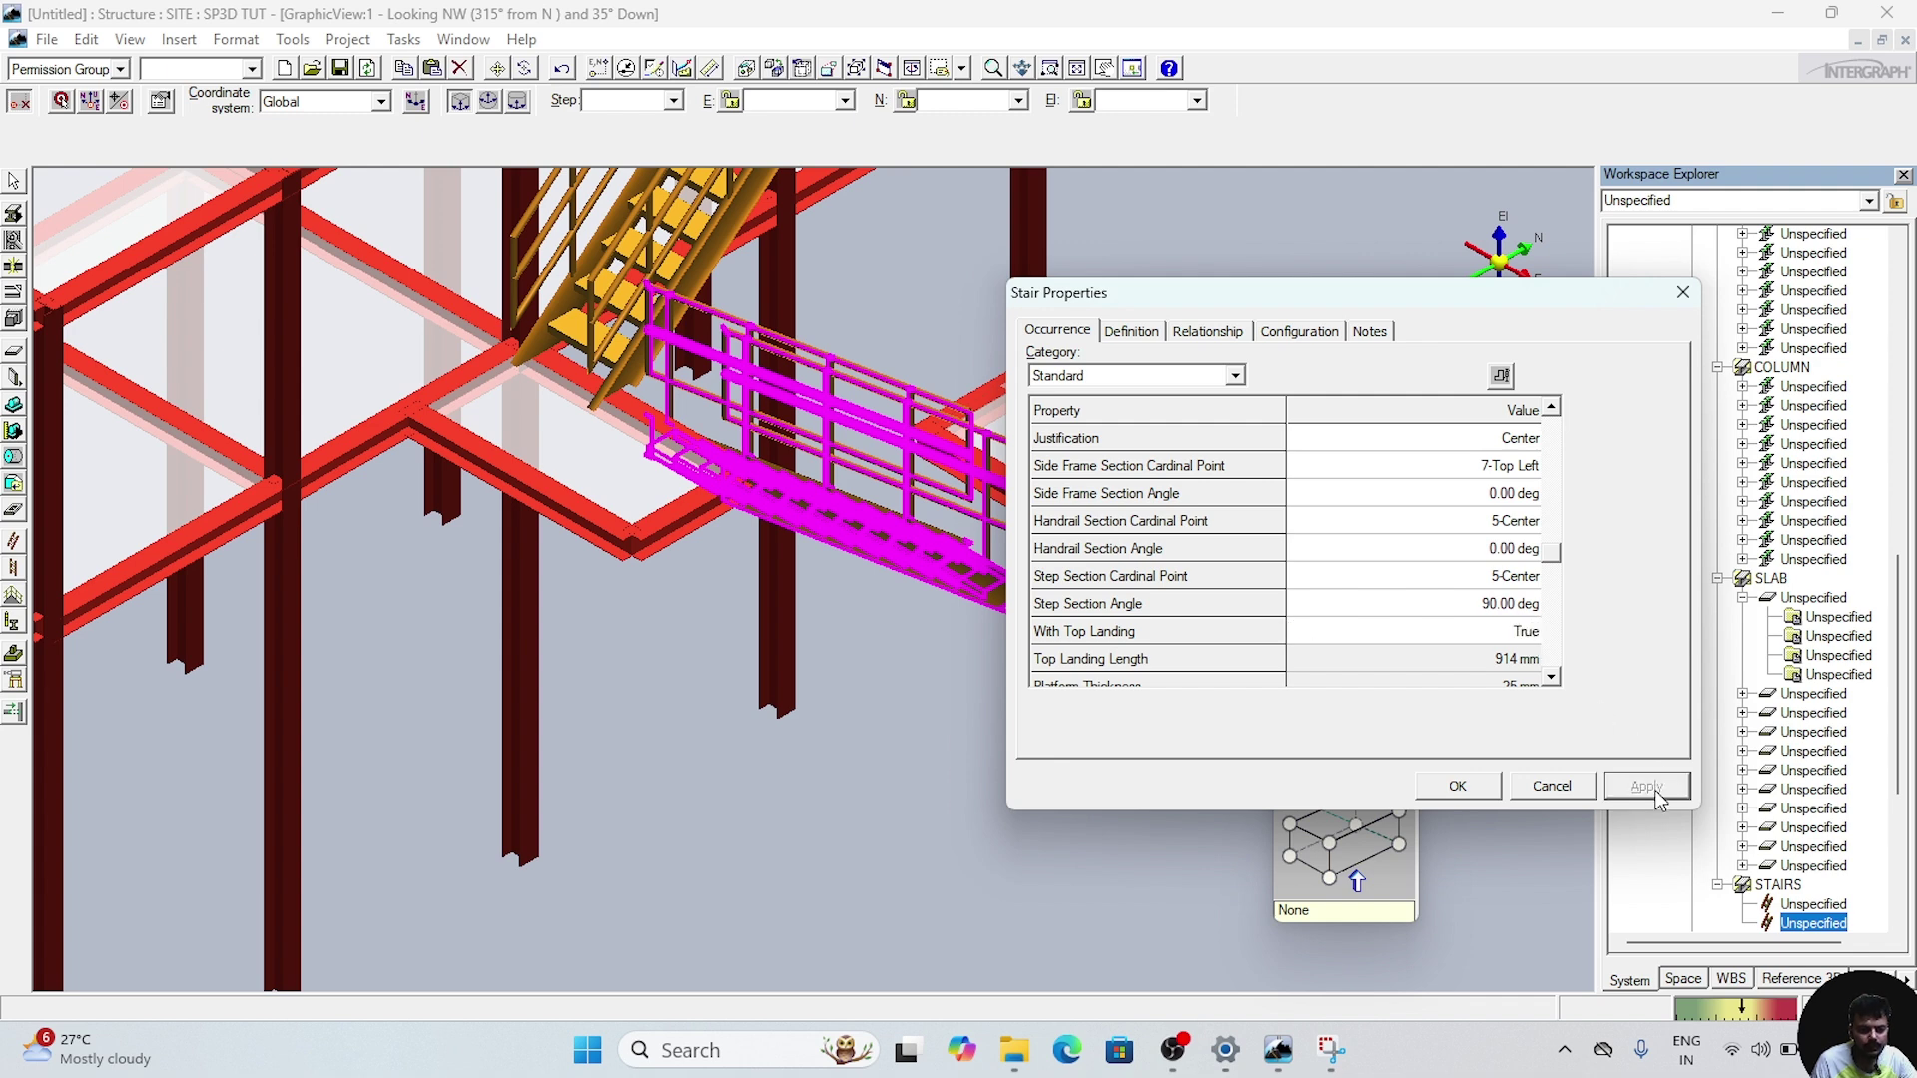
- Set the Top Landing Length to 1220 mm, apply, and confirm the properties
click(1551, 678)
click(1551, 678)
click(1551, 678)
click(1551, 678)
click(1552, 678)
click(1552, 678)
click(1552, 678)
click(1551, 678)
click(1552, 677)
click(1551, 678)
click(1552, 678)
click(1552, 678)
click(1507, 631)
text(1220)
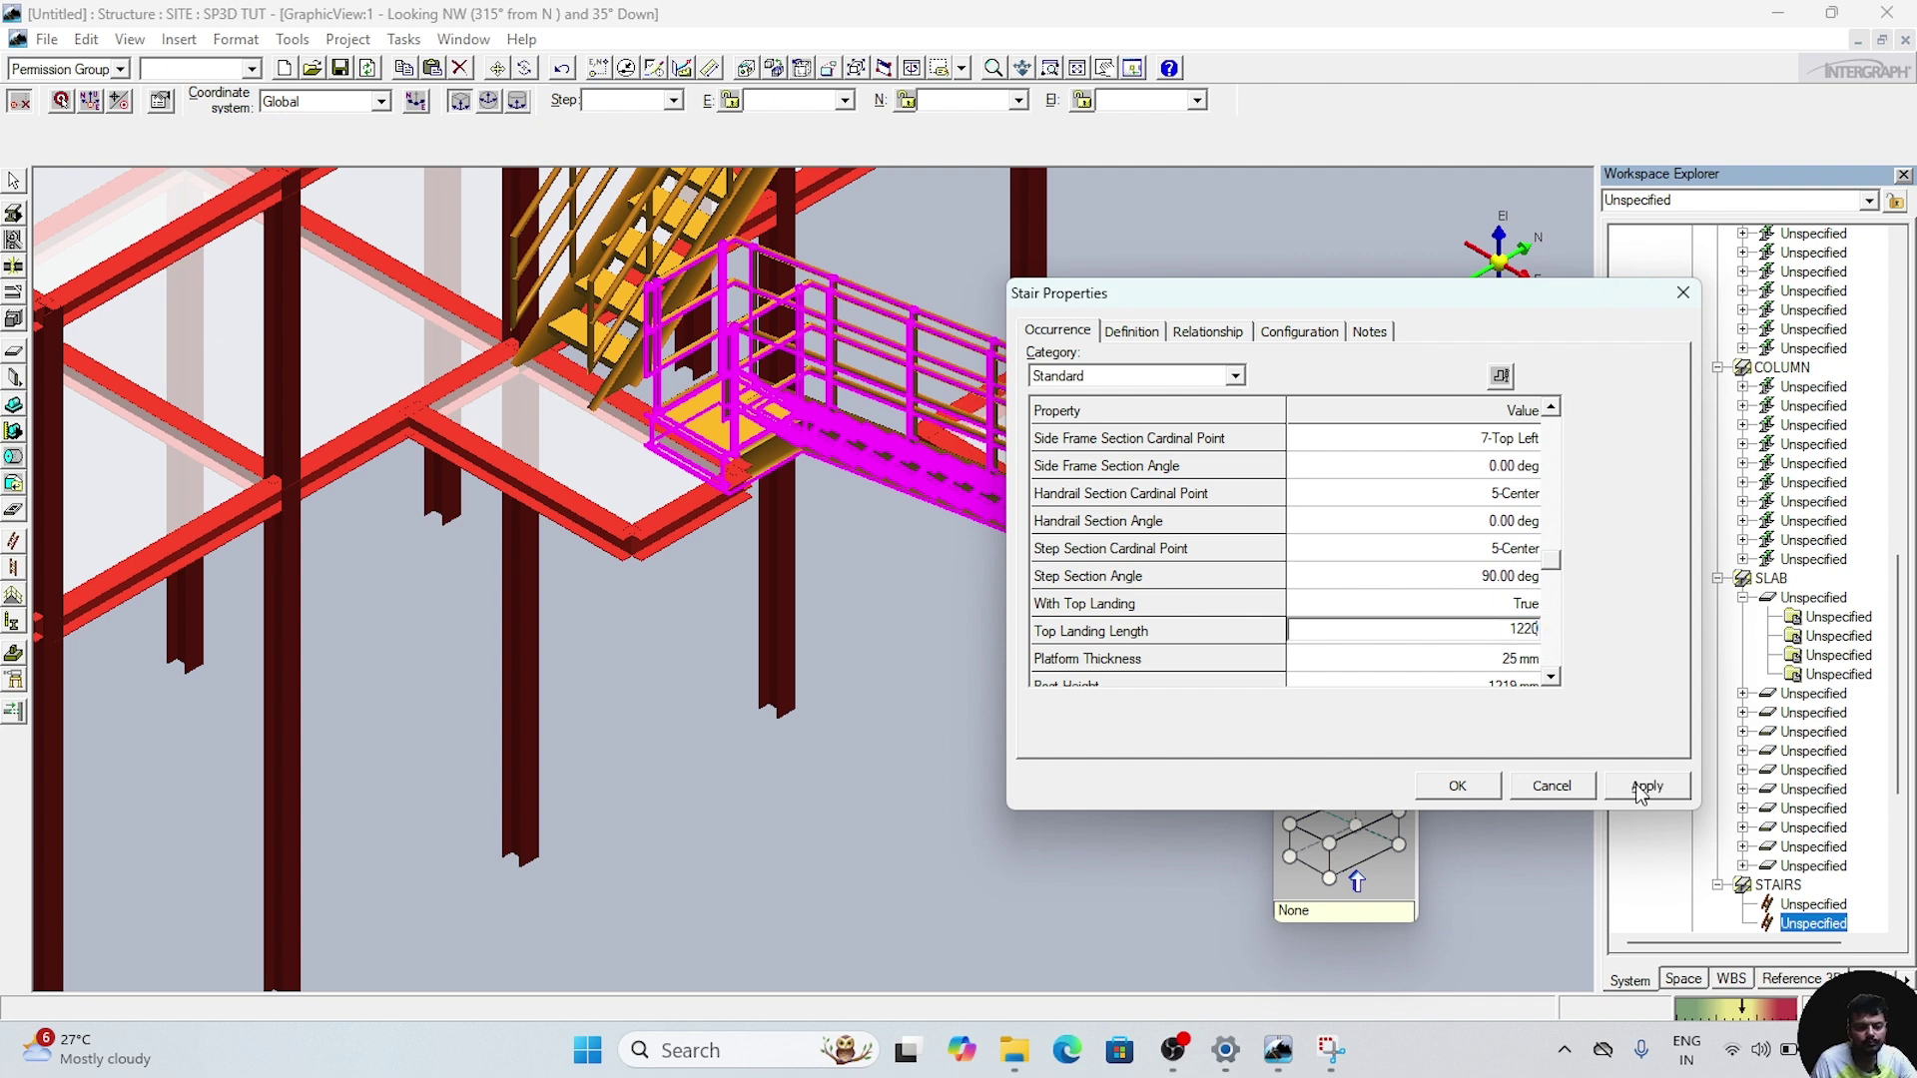
click(1640, 788)
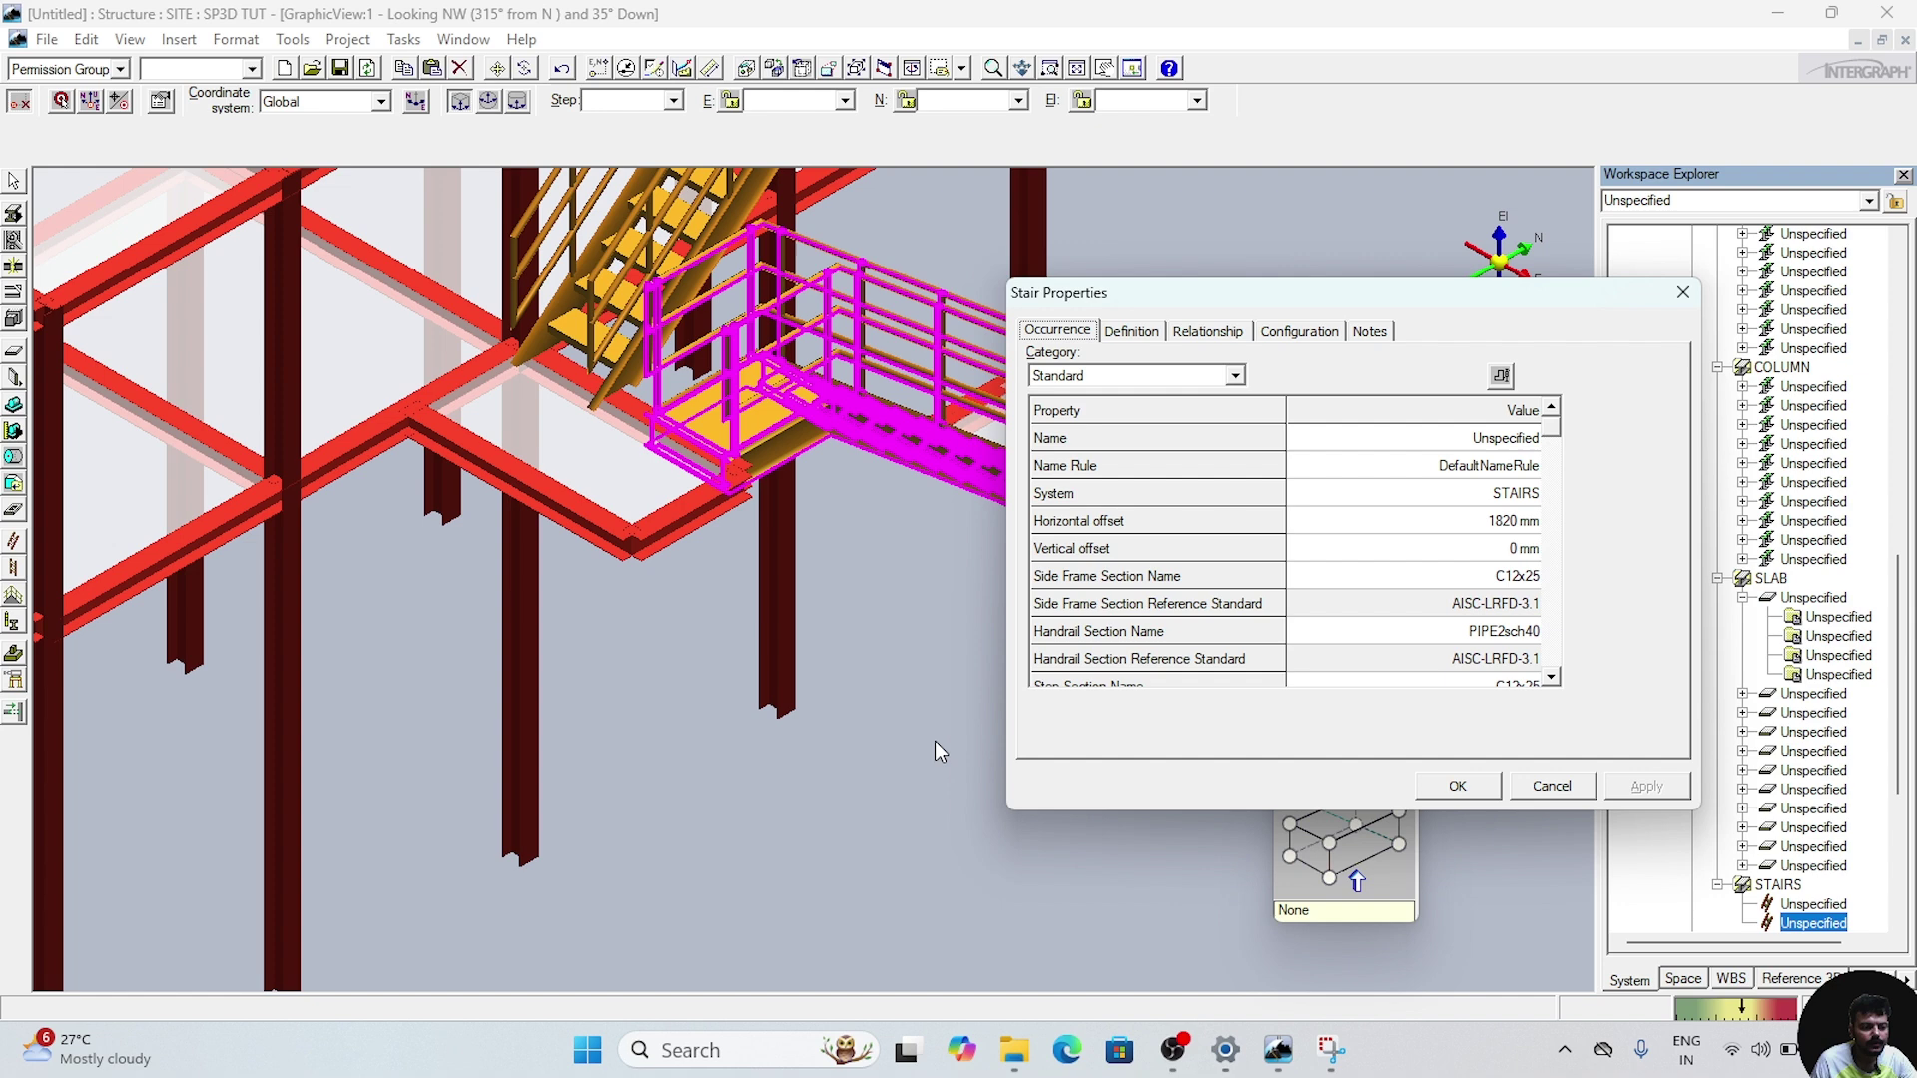
middle_drag(693, 797, 779, 772)
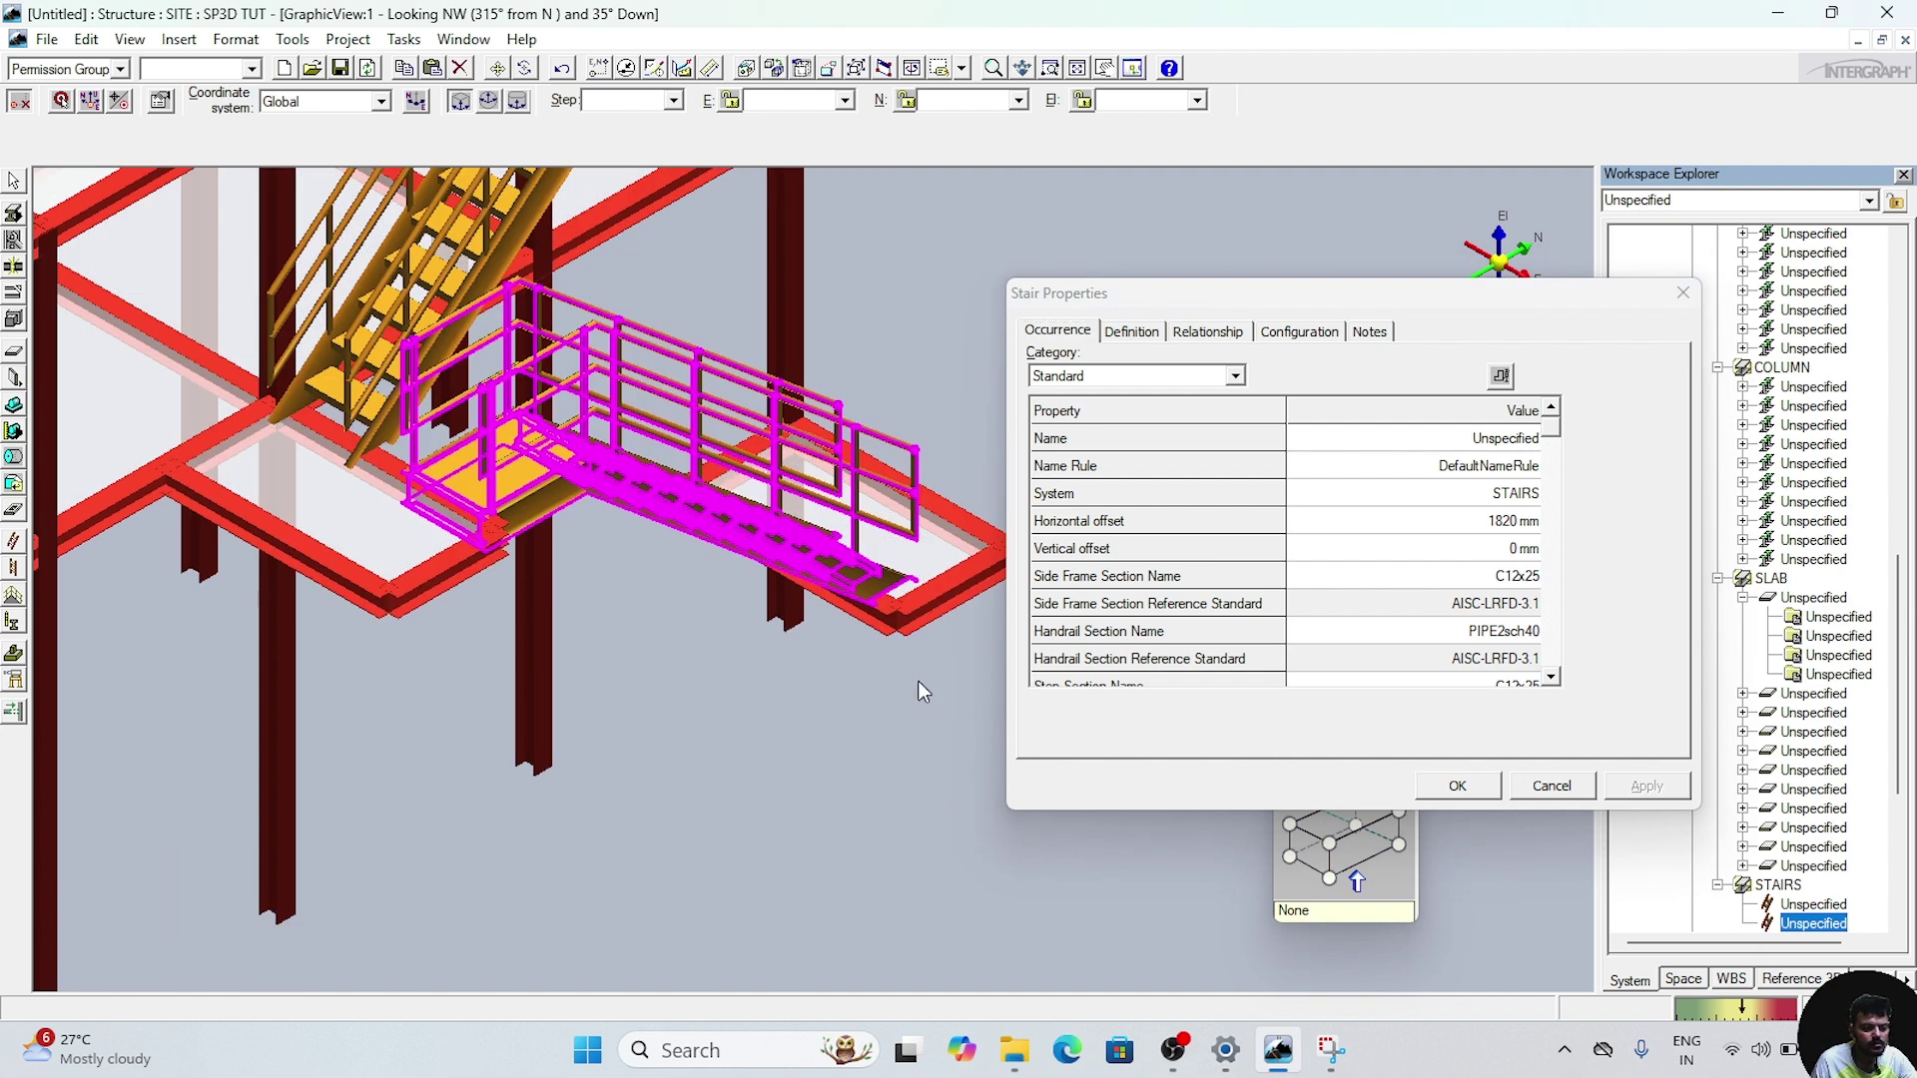
click(1453, 786)
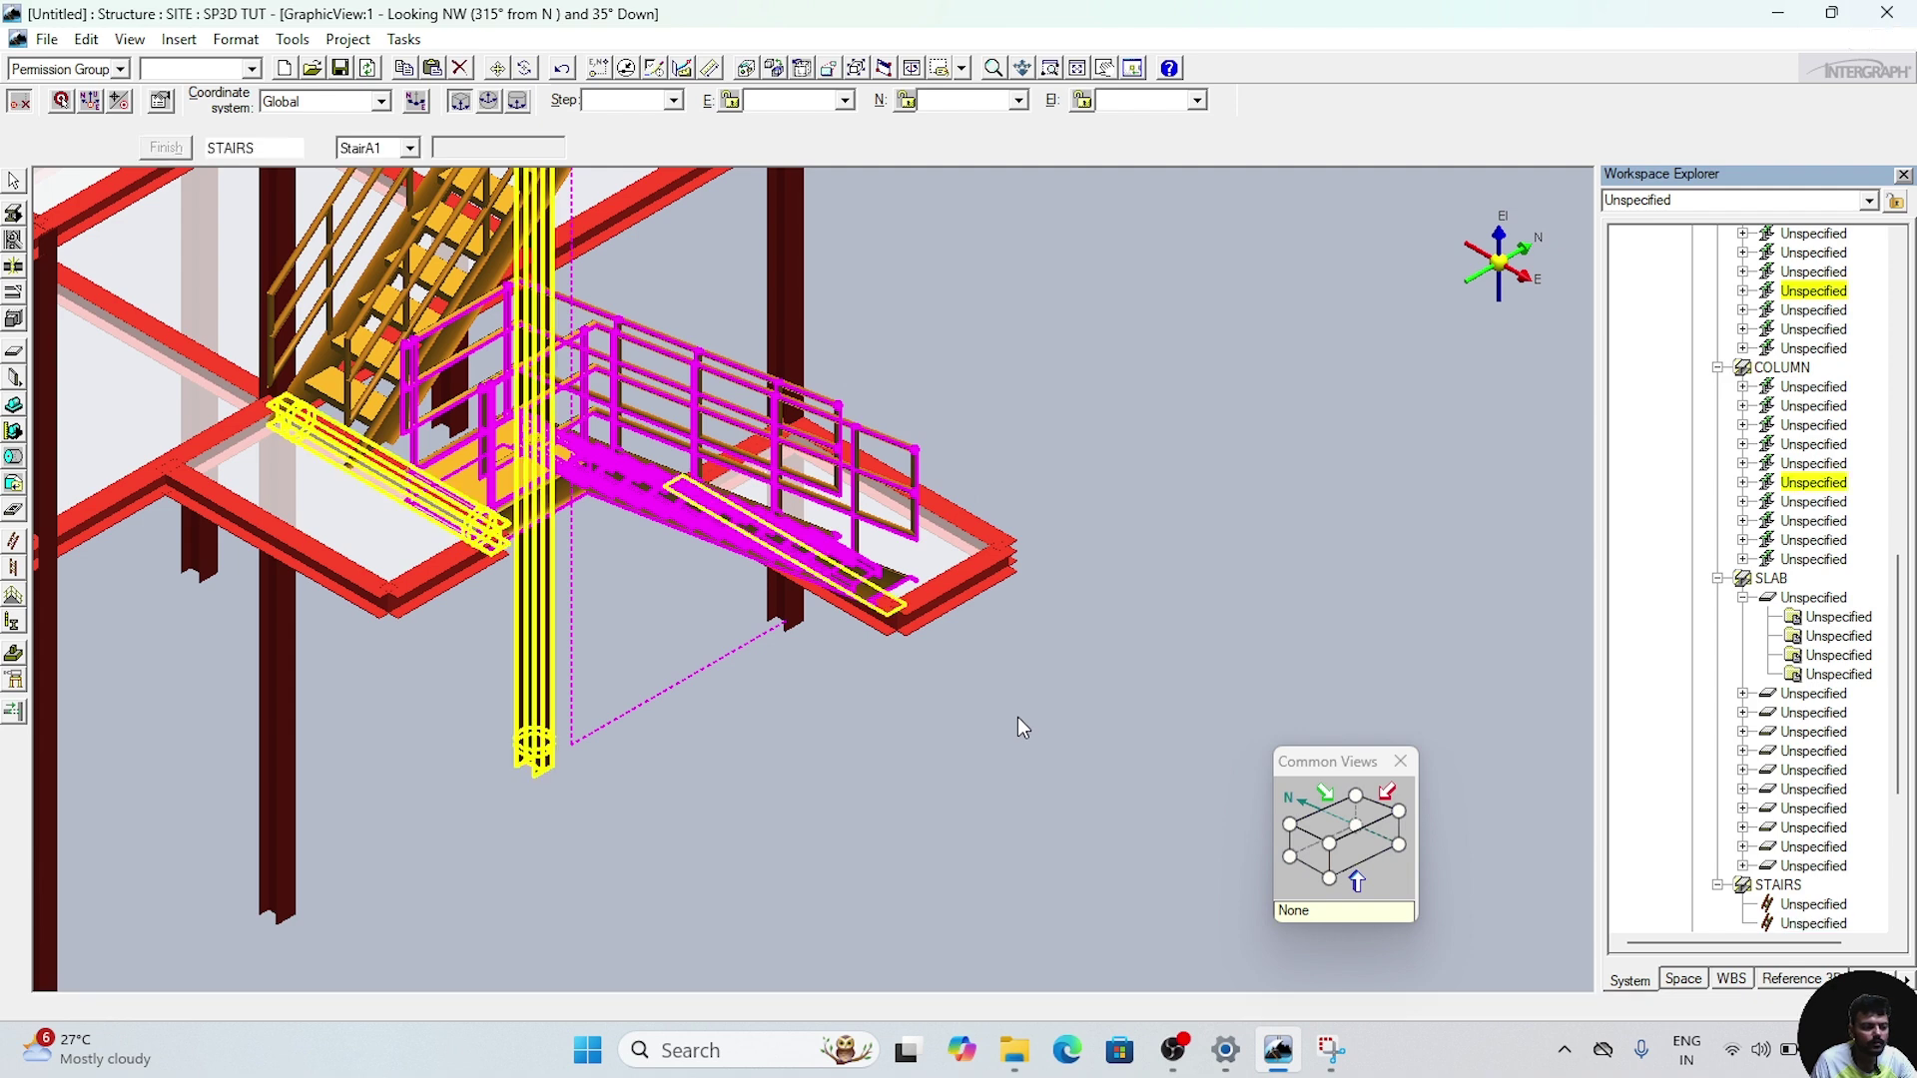
middle_drag(1016, 716, 1156, 831)
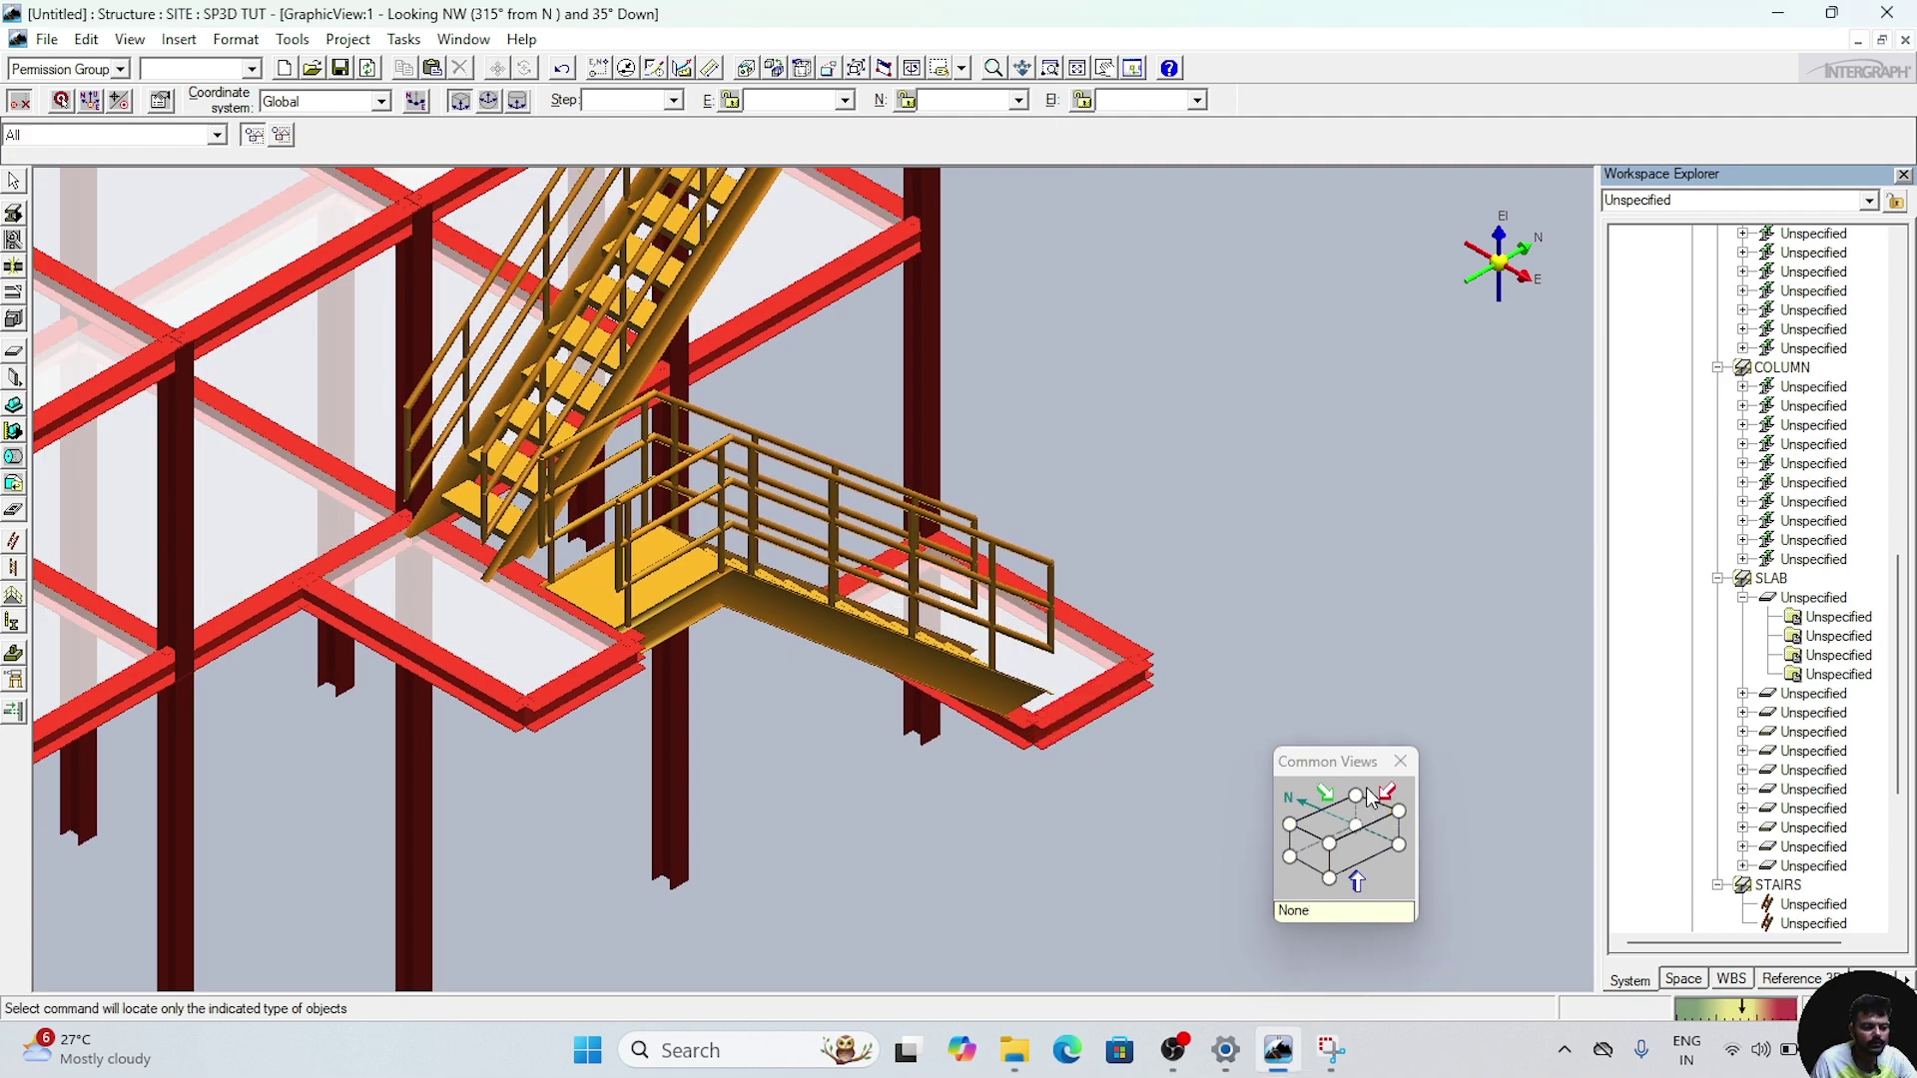
scroll(823, 609, up, 3)
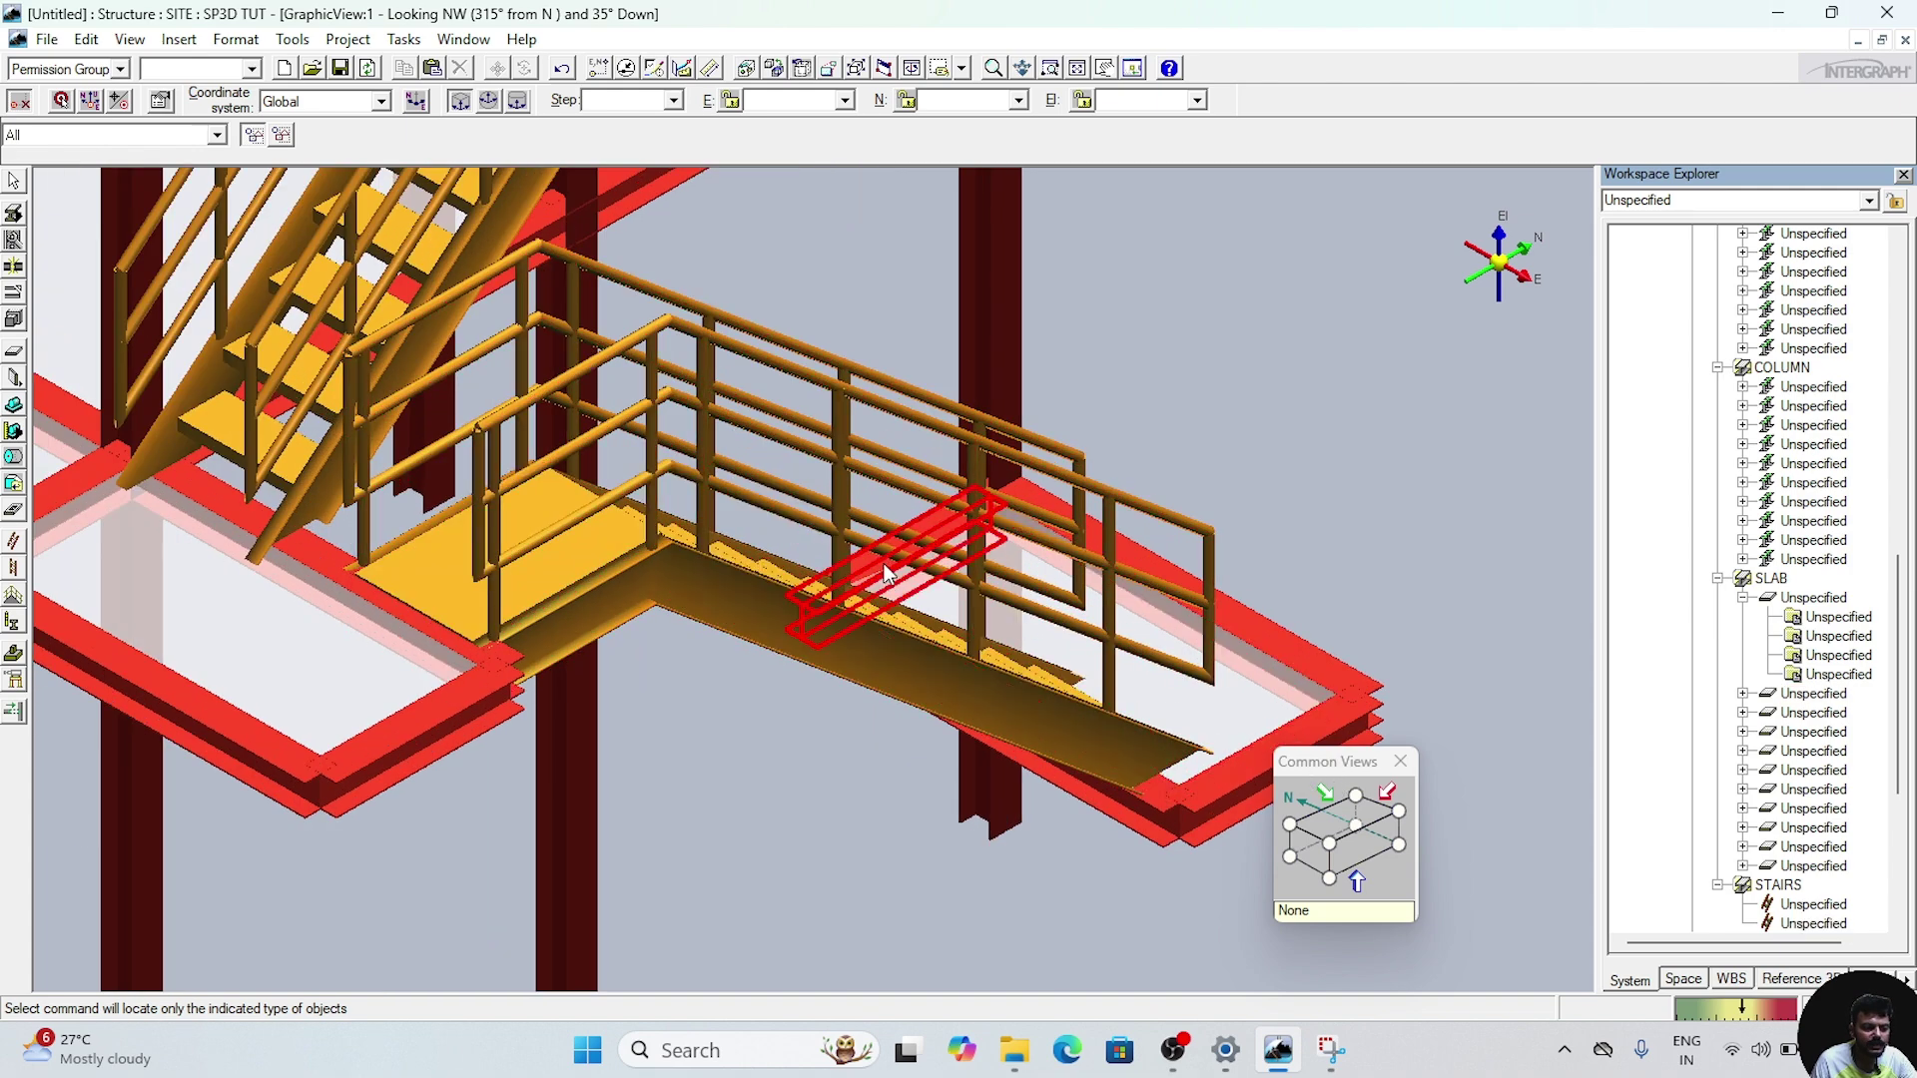
scroll(705, 896, down, 3)
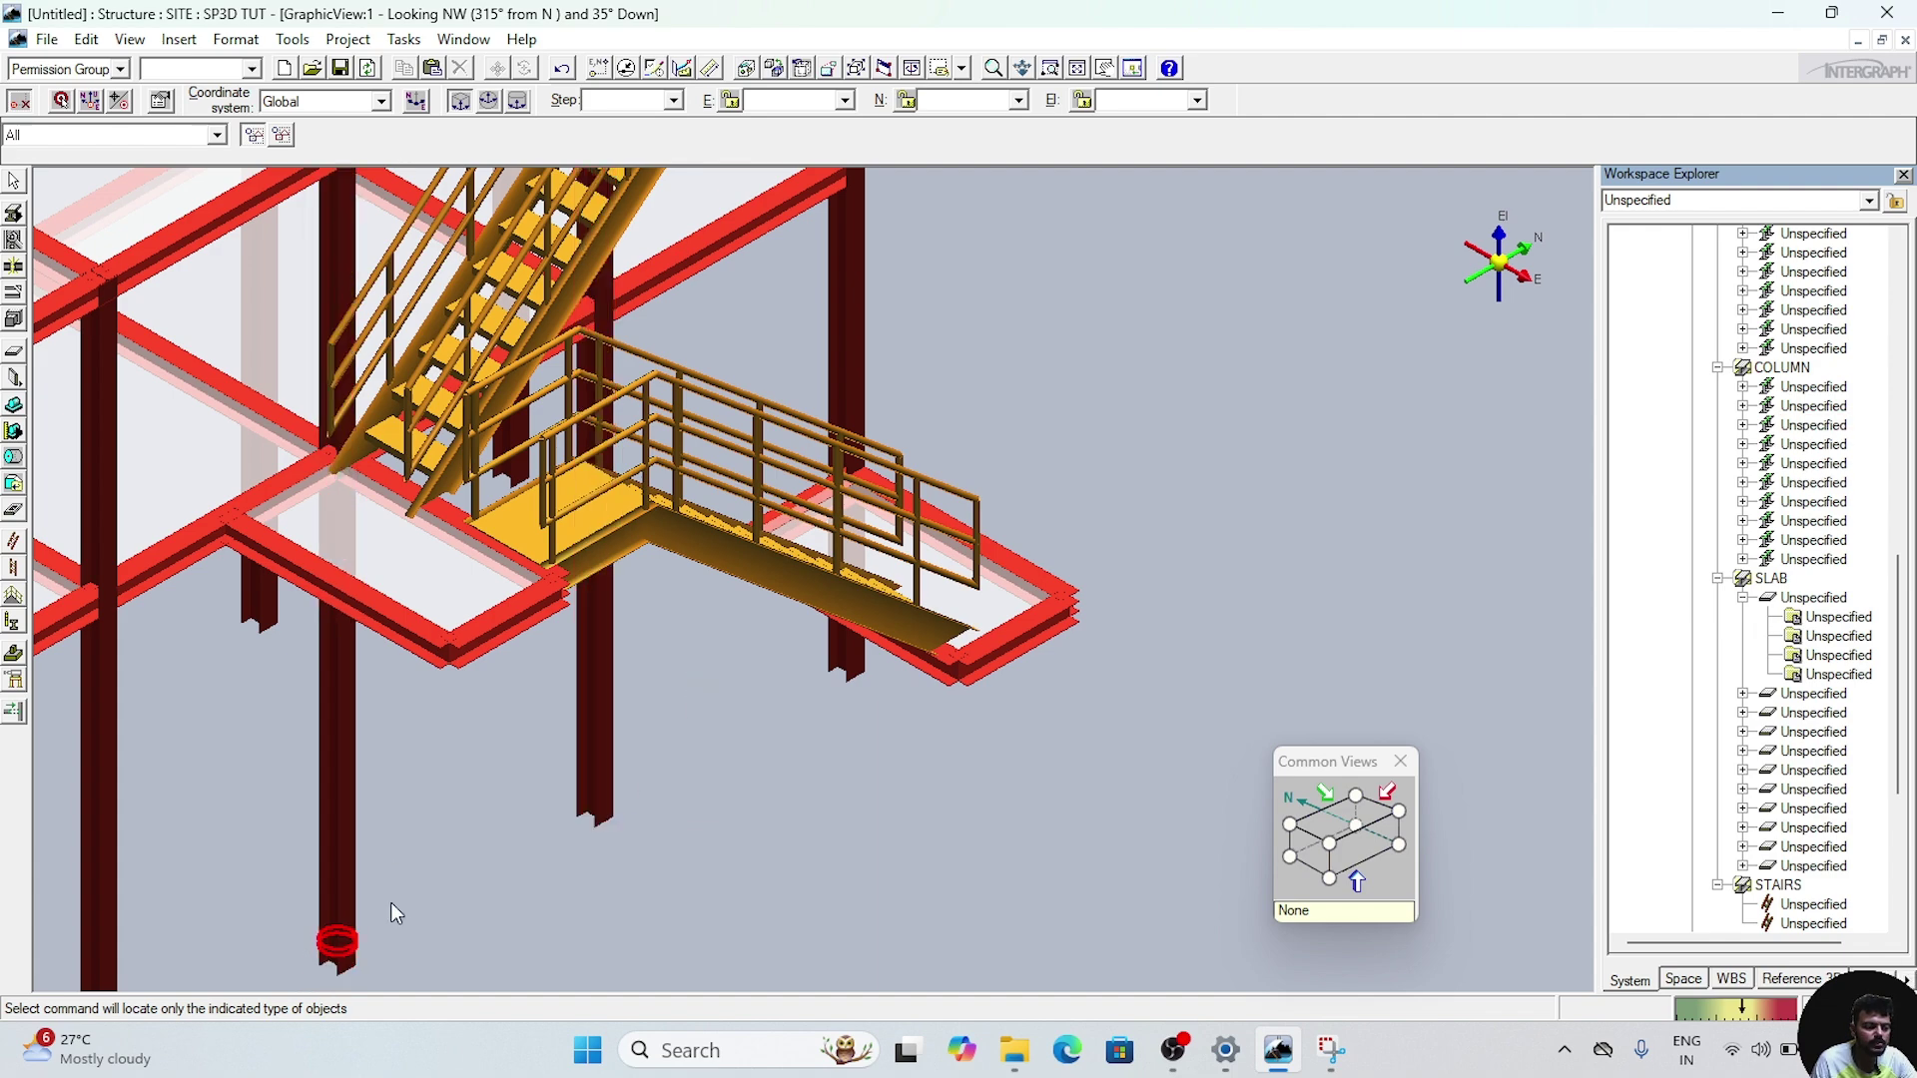
scroll(689, 719, down, 2)
middle_drag(715, 735, 994, 785)
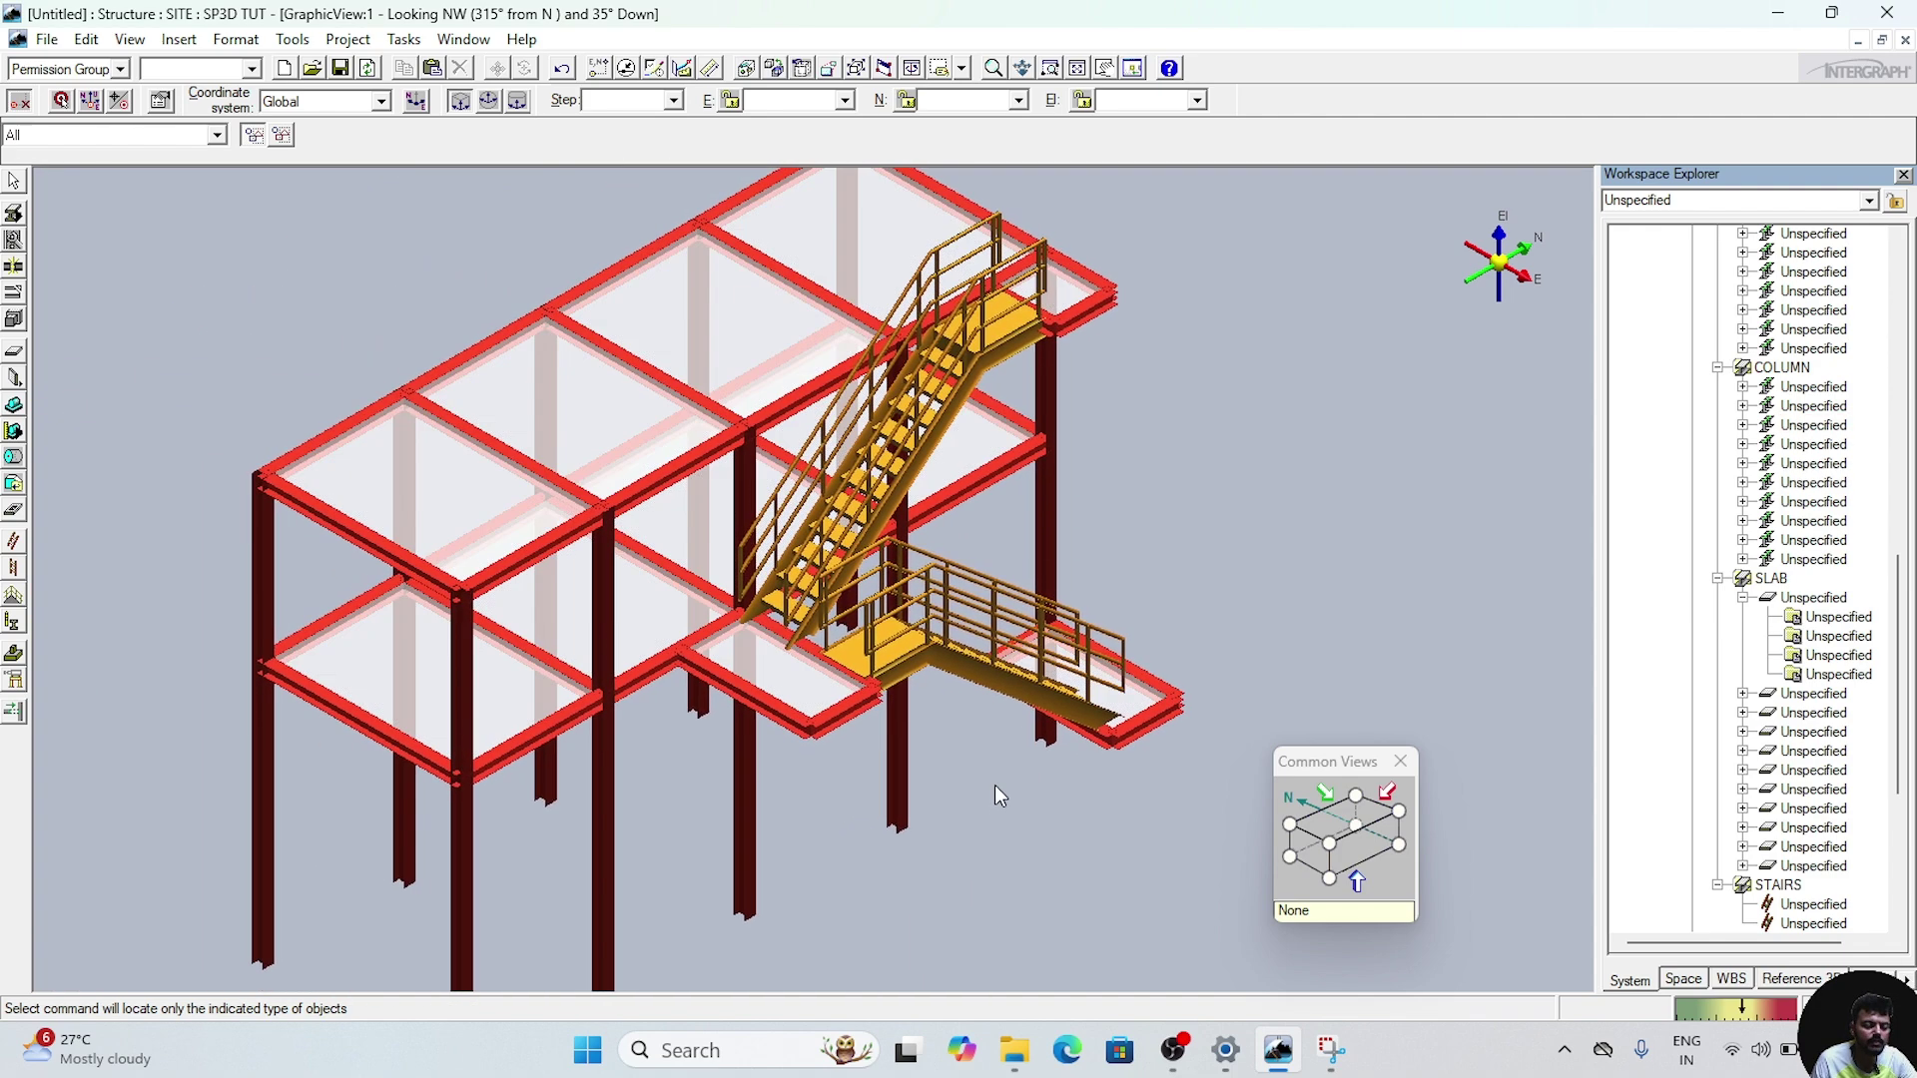
scroll(1015, 877, down, 1)
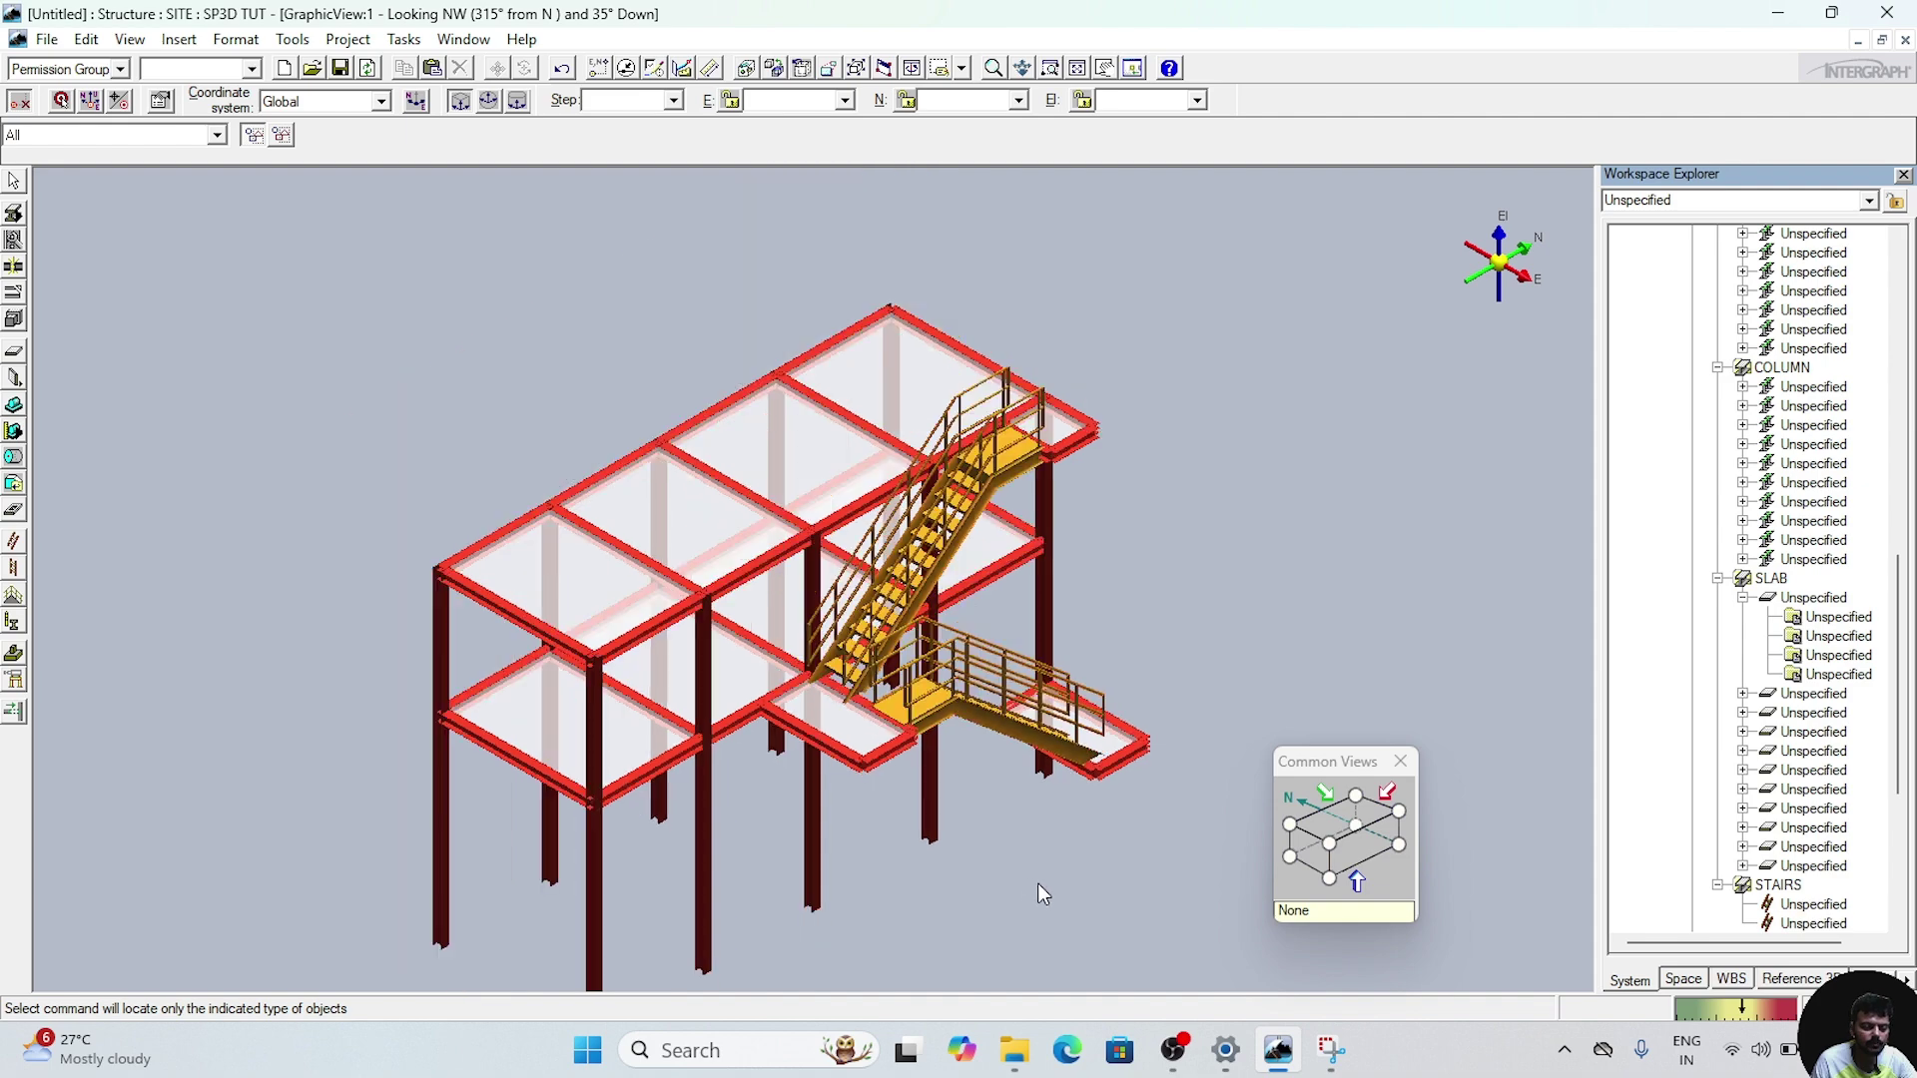
mouse_move(1240, 562)
middle_down()
mouse_move(1241, 651)
mouse_move(1262, 560)
middle_up()
scroll(1241, 651, up, 2)
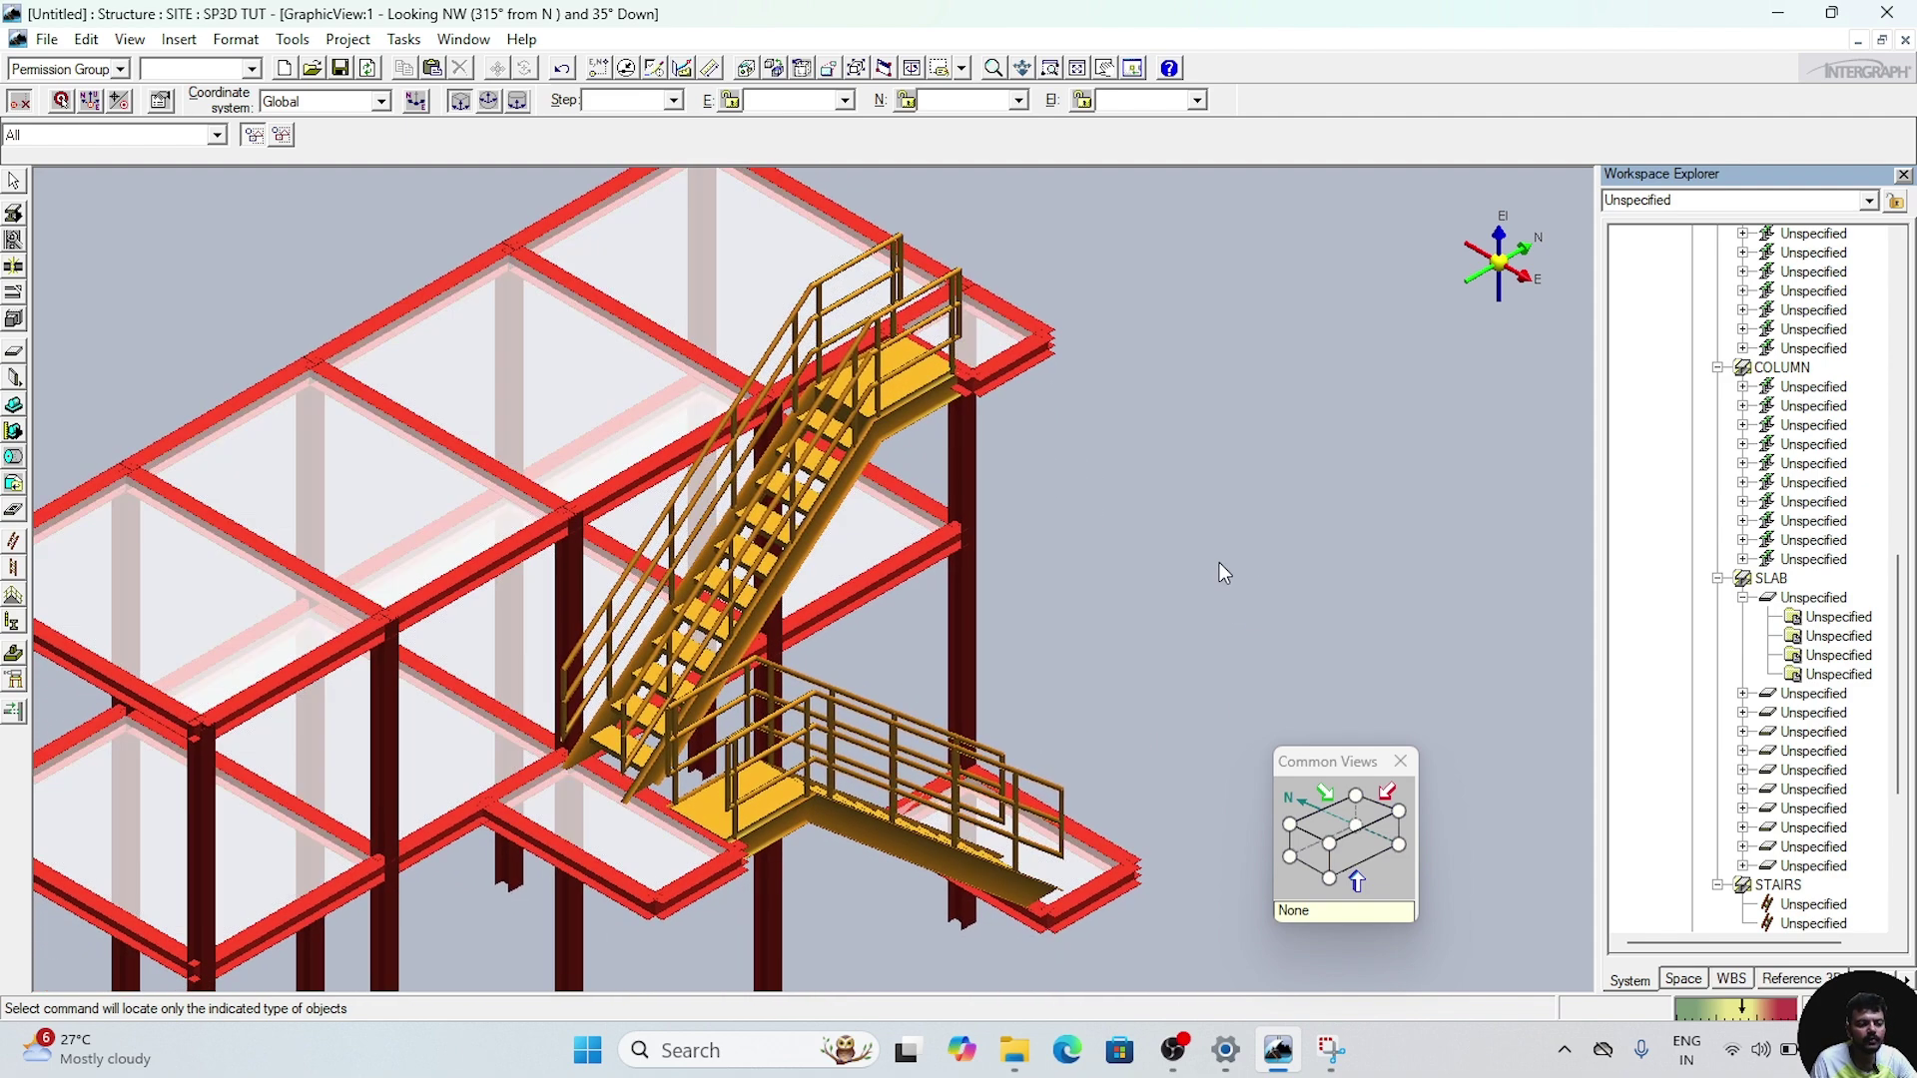